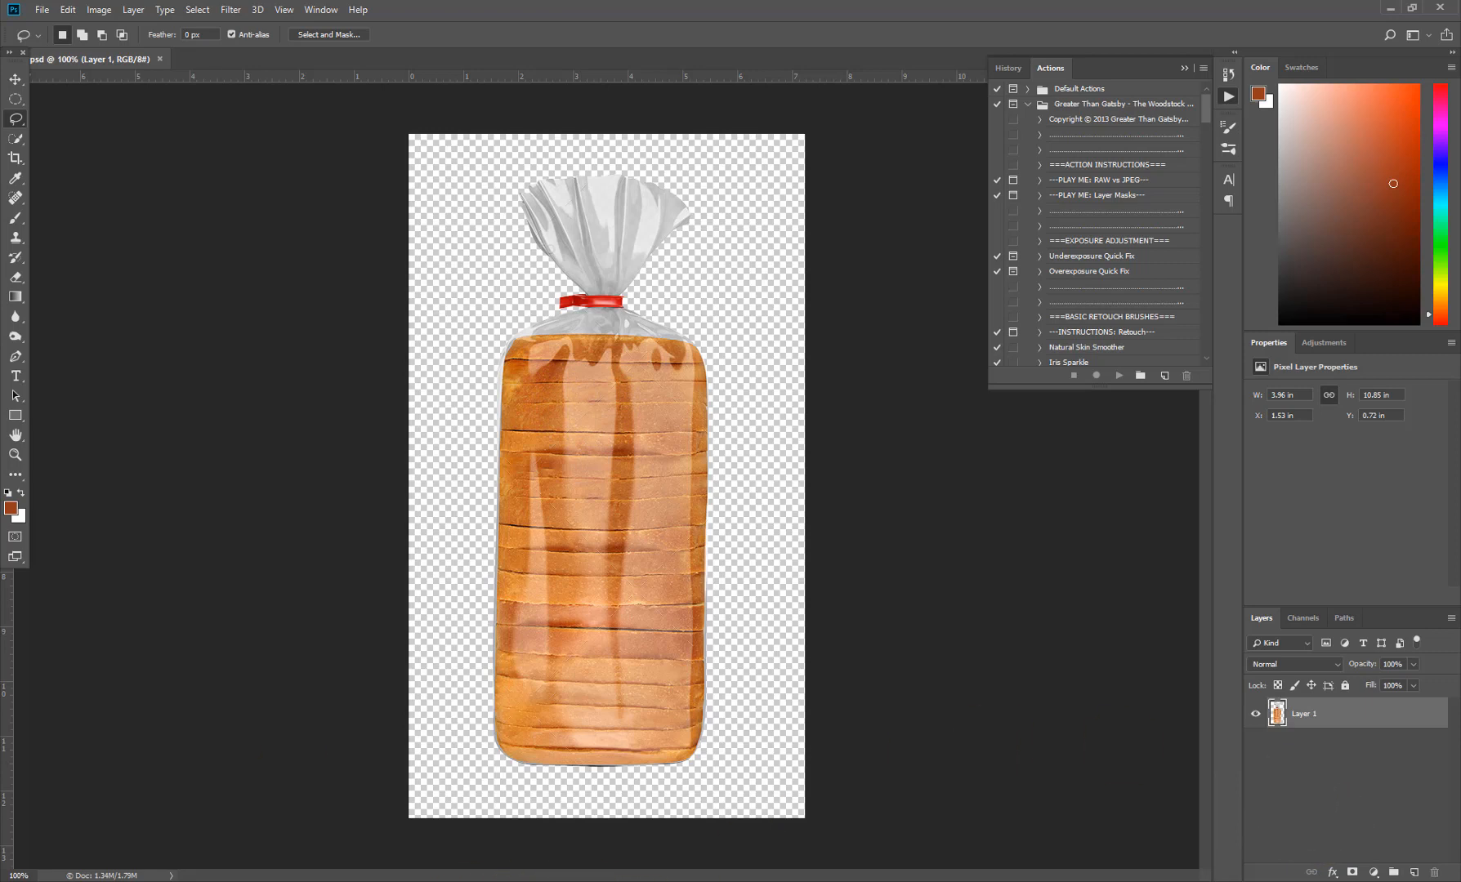
- Place the Better-Bread-Label-Front image over the loaf and scale it proportionally to about 30%, centred on the bag
drag(4, 621, 343, 617)
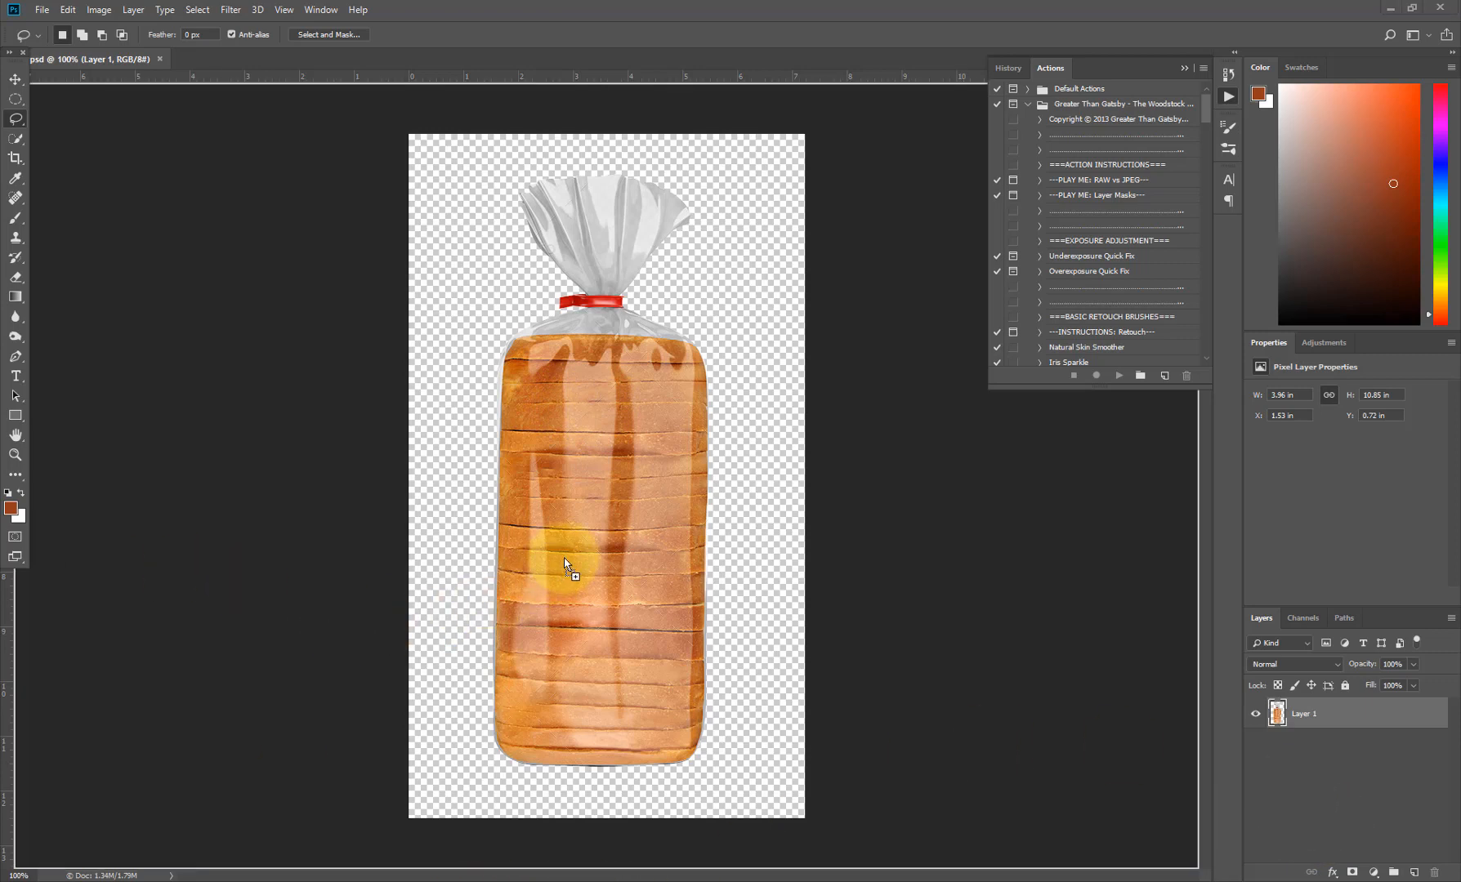
drag(564, 563, 562, 562)
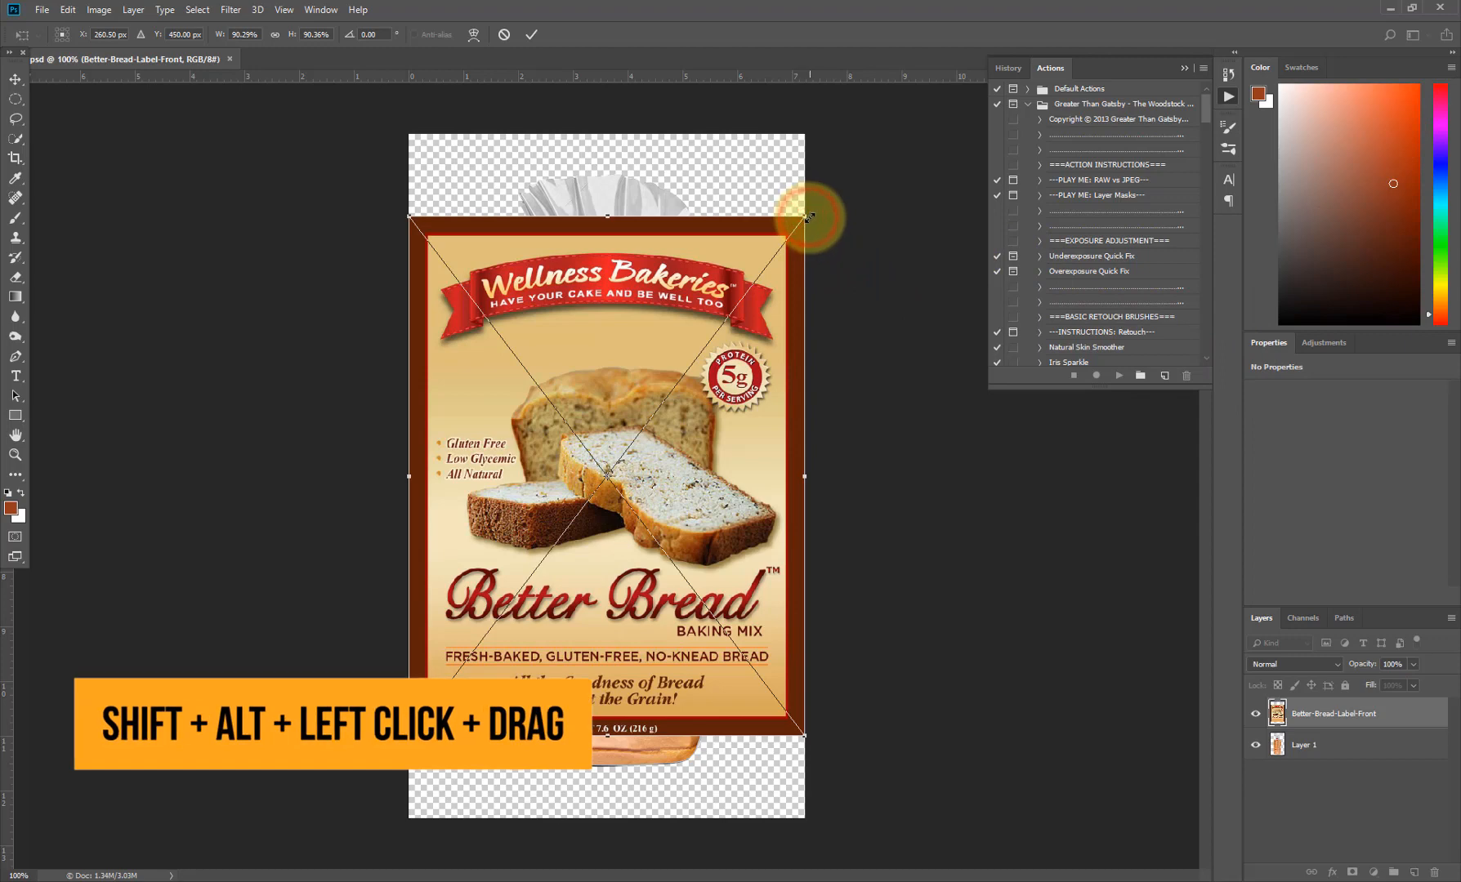
drag(807, 216, 624, 489)
scroll(627, 472, up, 5)
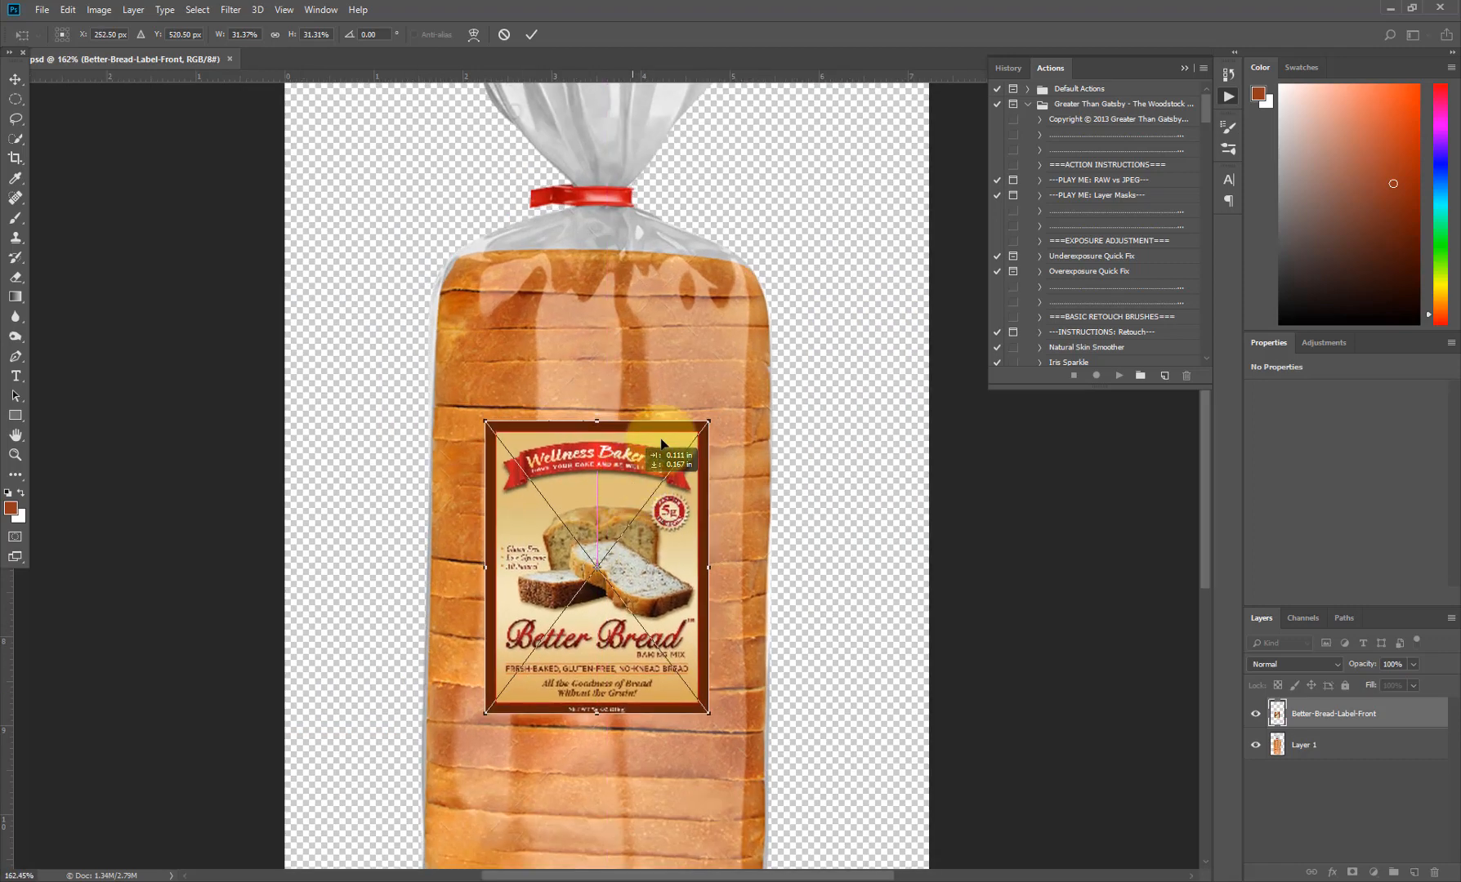
drag(705, 418, 704, 425)
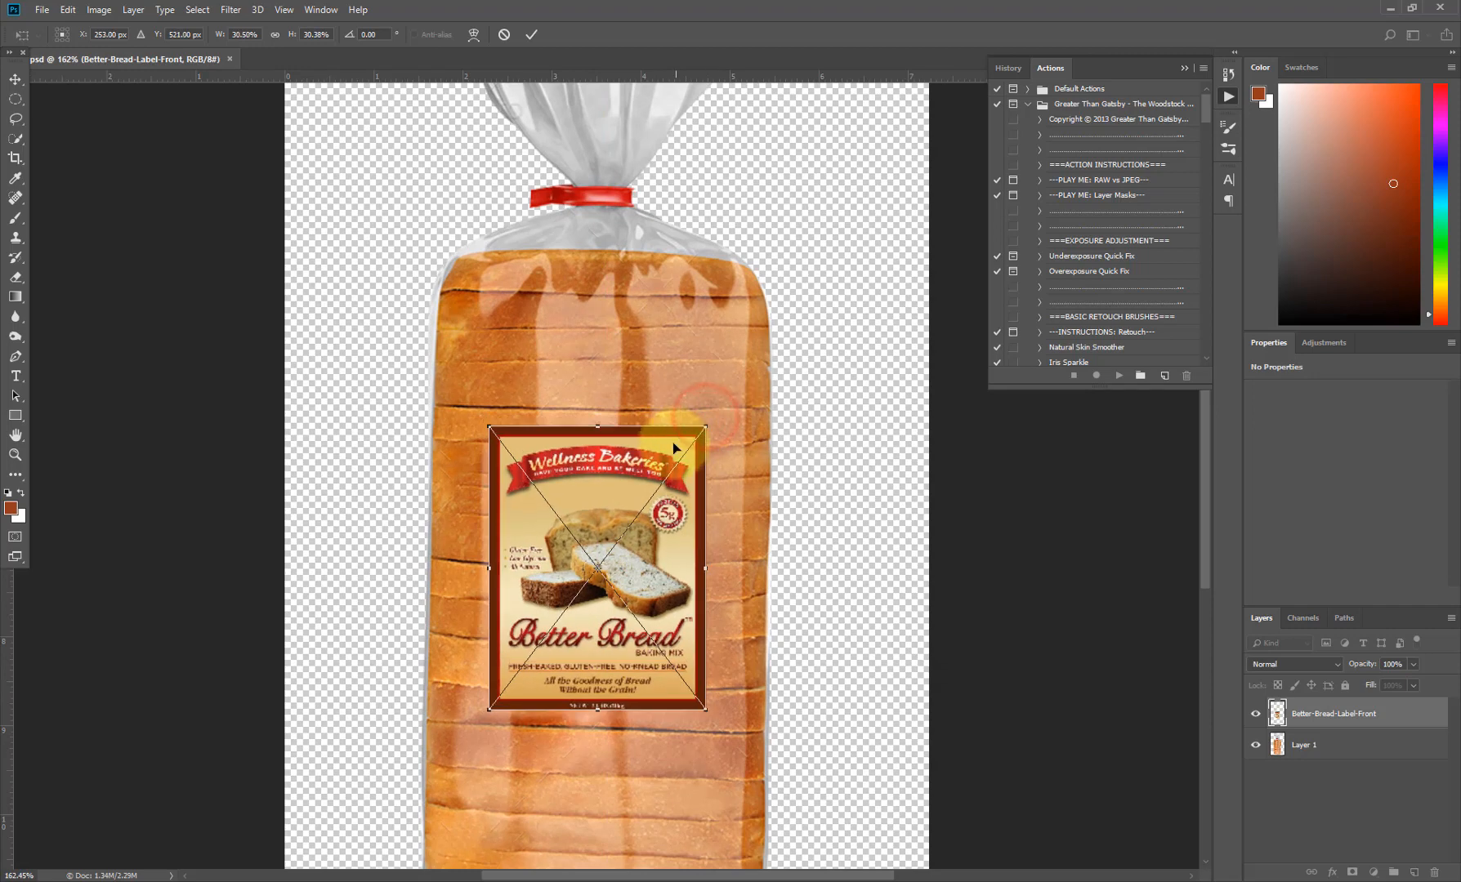
key(Return)
- Move the label slightly down the loaf to about X 2.33 in, Y 5.84 in
key(l)
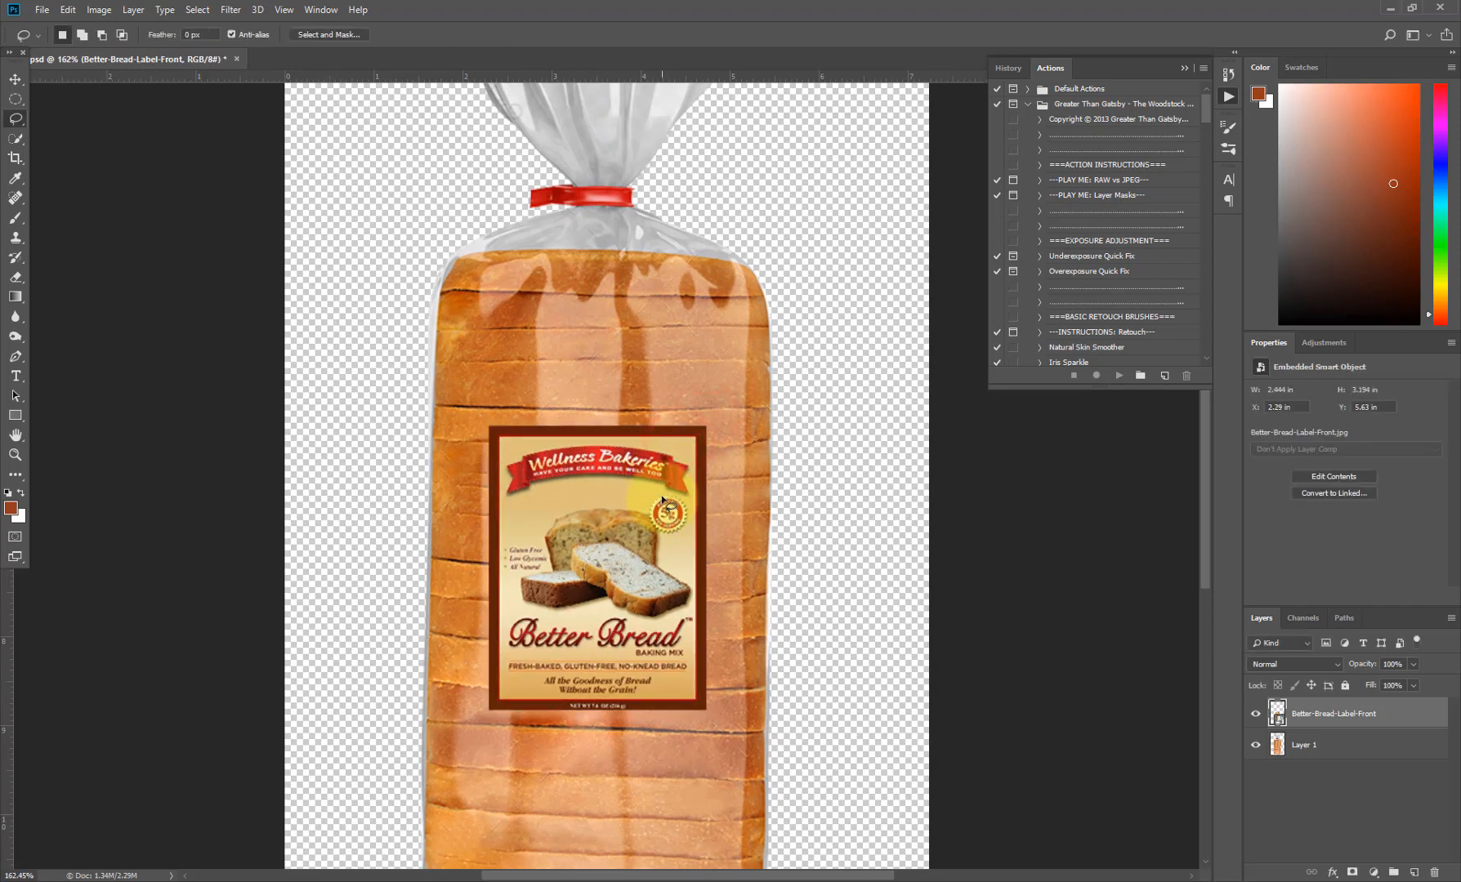
key(v)
drag(666, 496, 675, 517)
scroll(683, 508, down, 2)
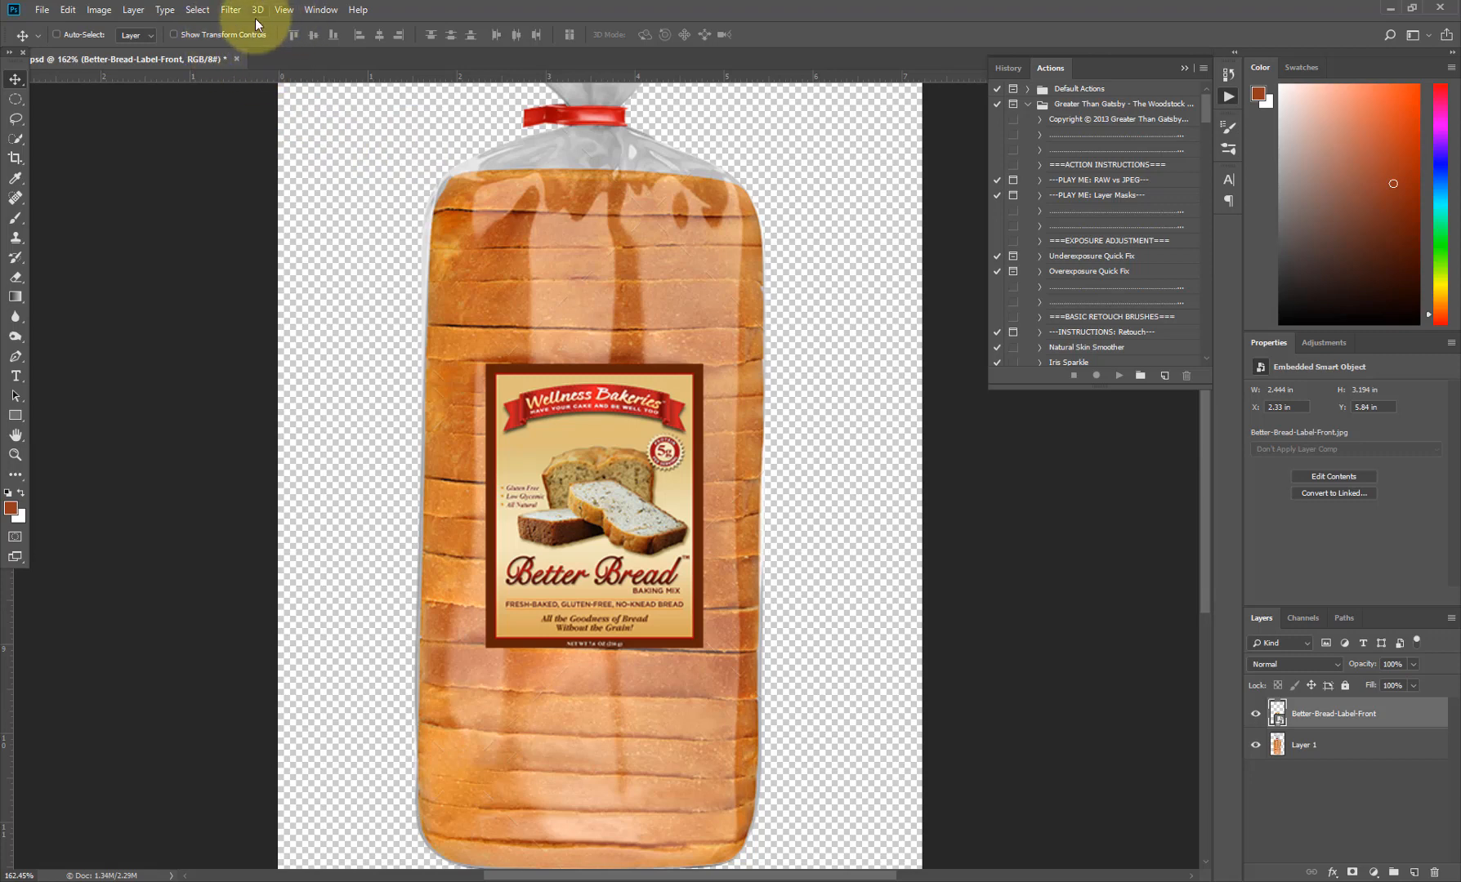
- Open the Liquify filter for the label layer and position its window beside the label in the document
click(232, 12)
click(311, 201)
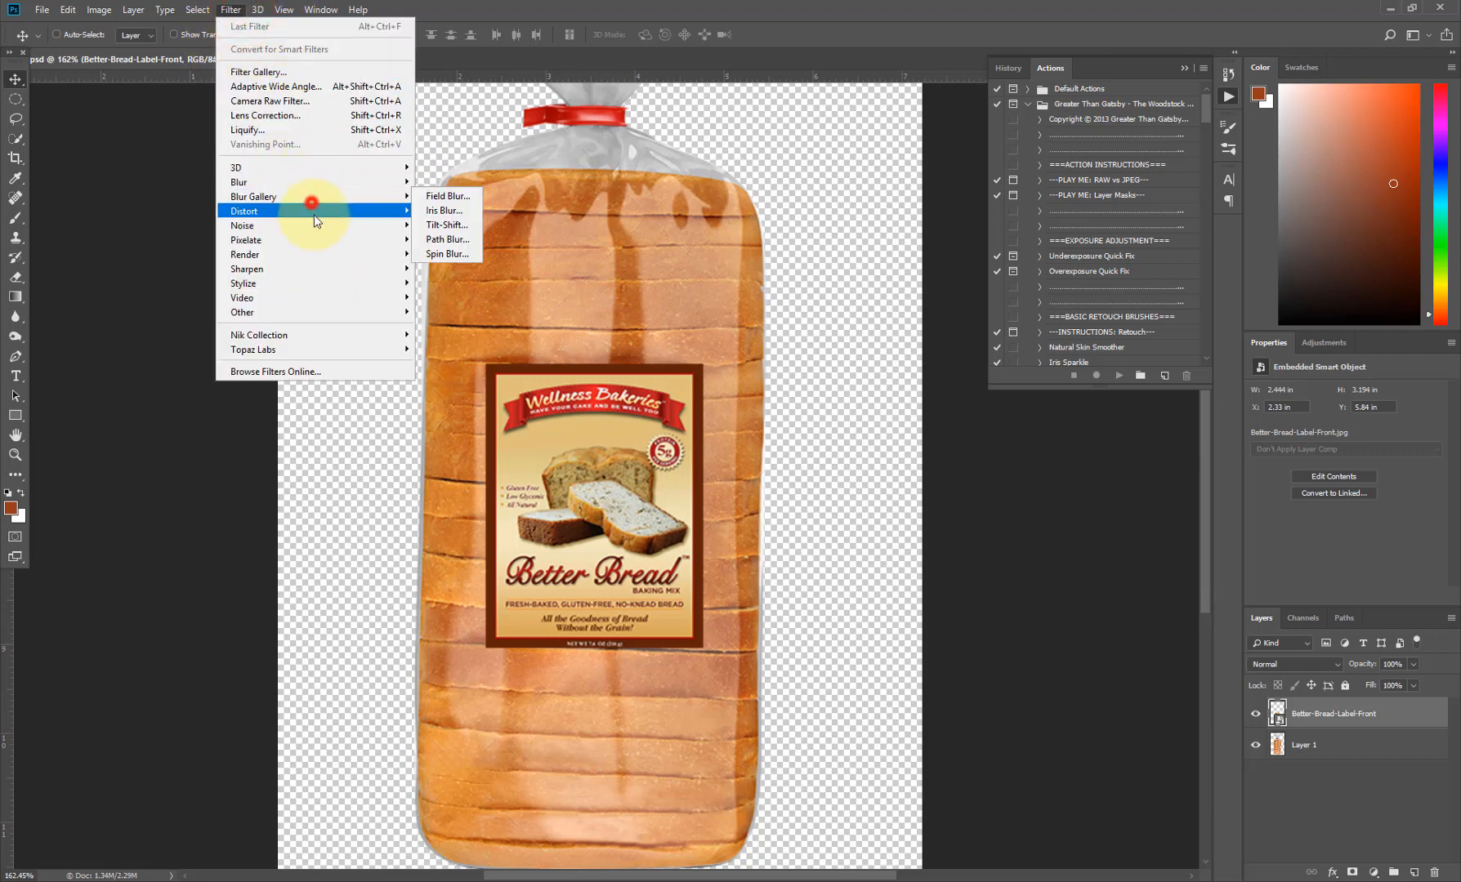
click(297, 133)
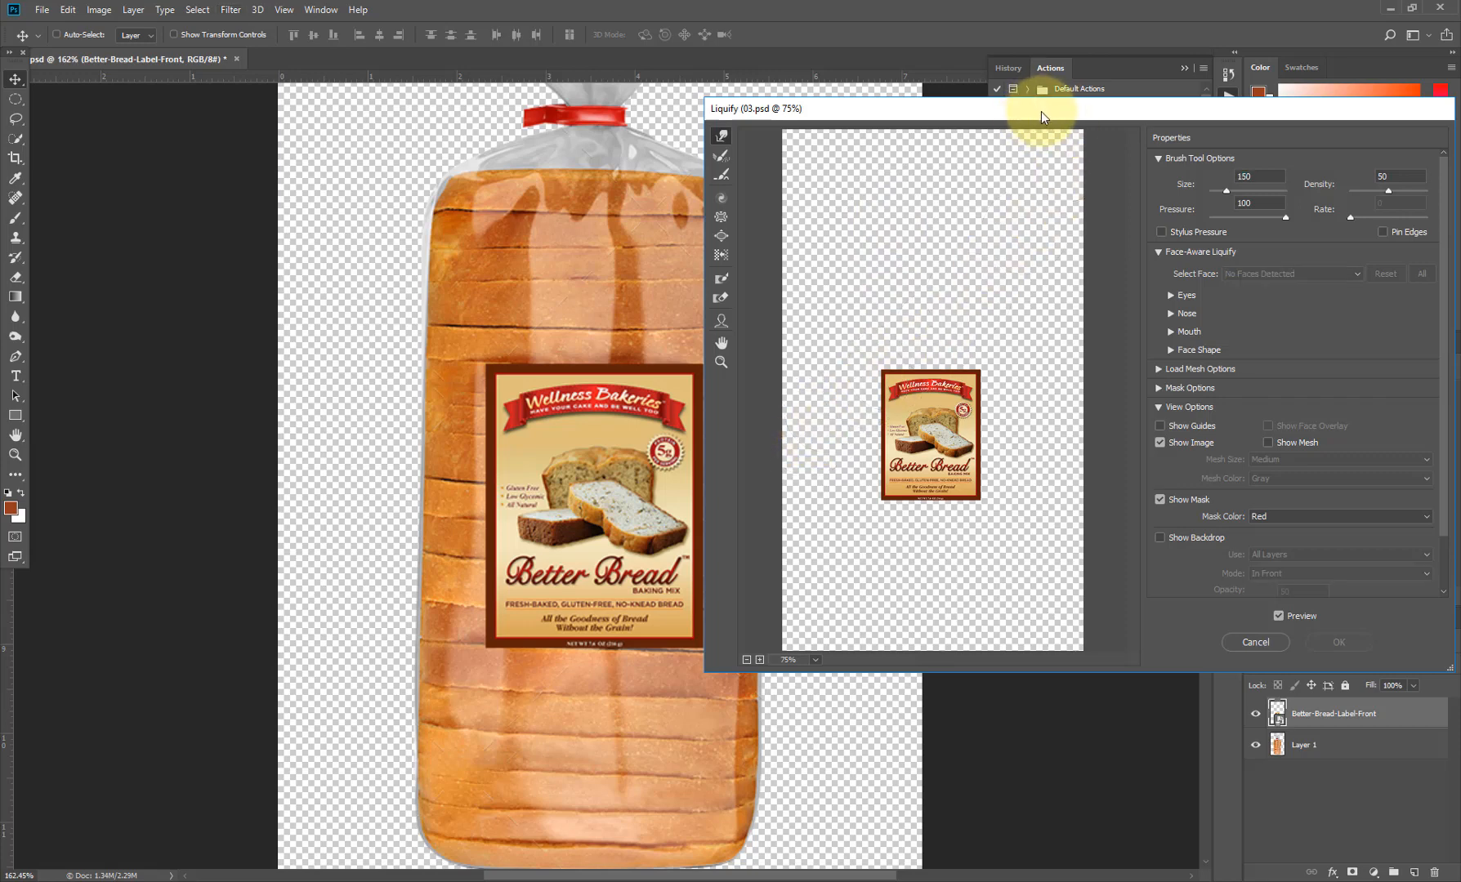
mouse_move(1041, 110)
mouse_down()
mouse_move(921, 160)
mouse_move(1014, 39)
mouse_up()
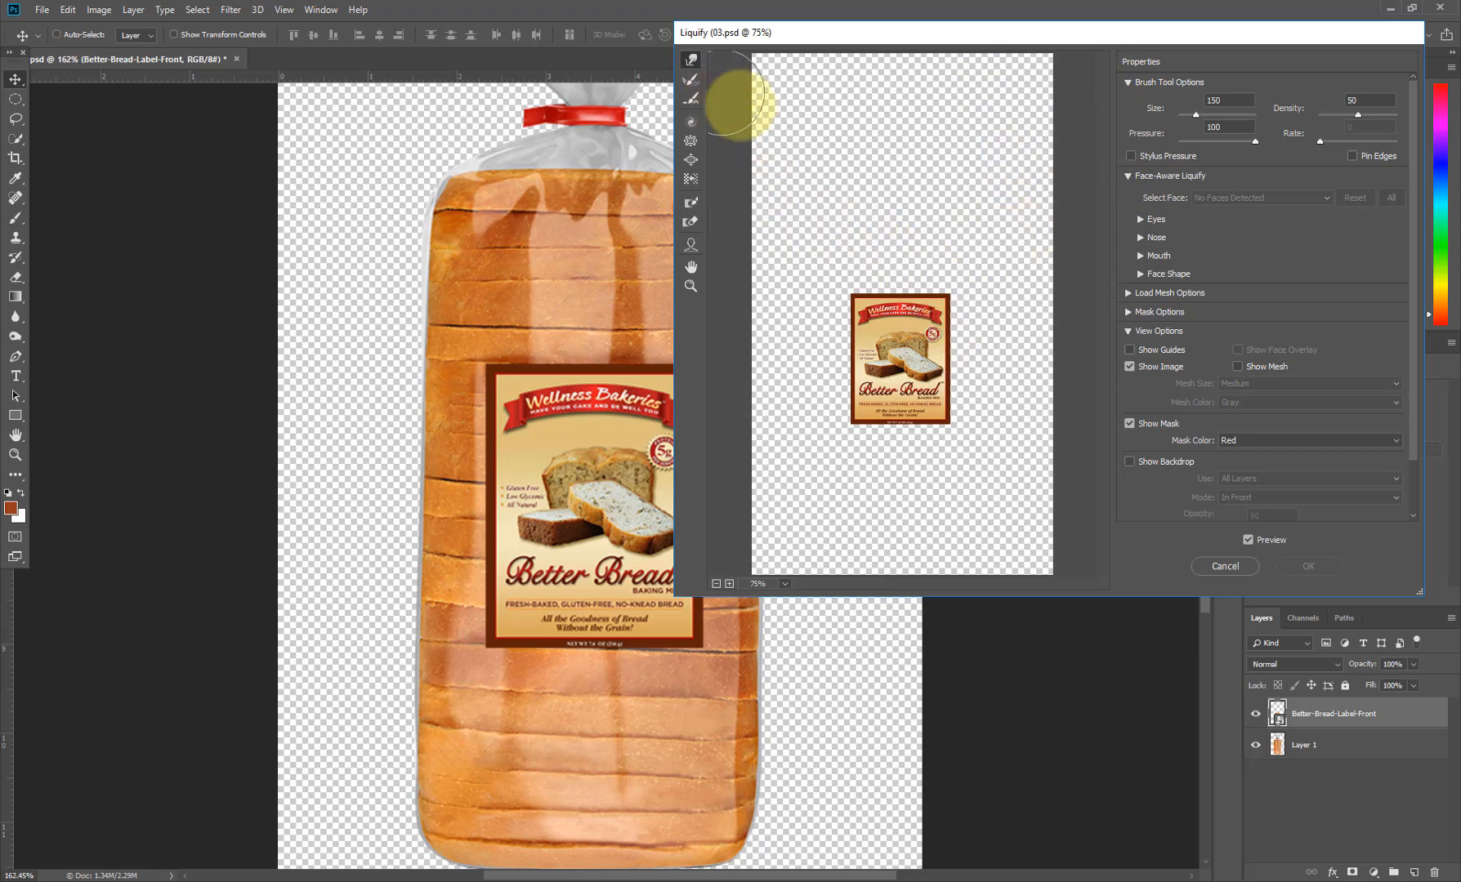
ctrl+click(901, 288)
drag(963, 340, 1007, 374)
drag(863, 329, 1018, 351)
mouse_move(882, 254)
mouse_down()
mouse_move(982, 271)
mouse_move(951, 252)
mouse_up()
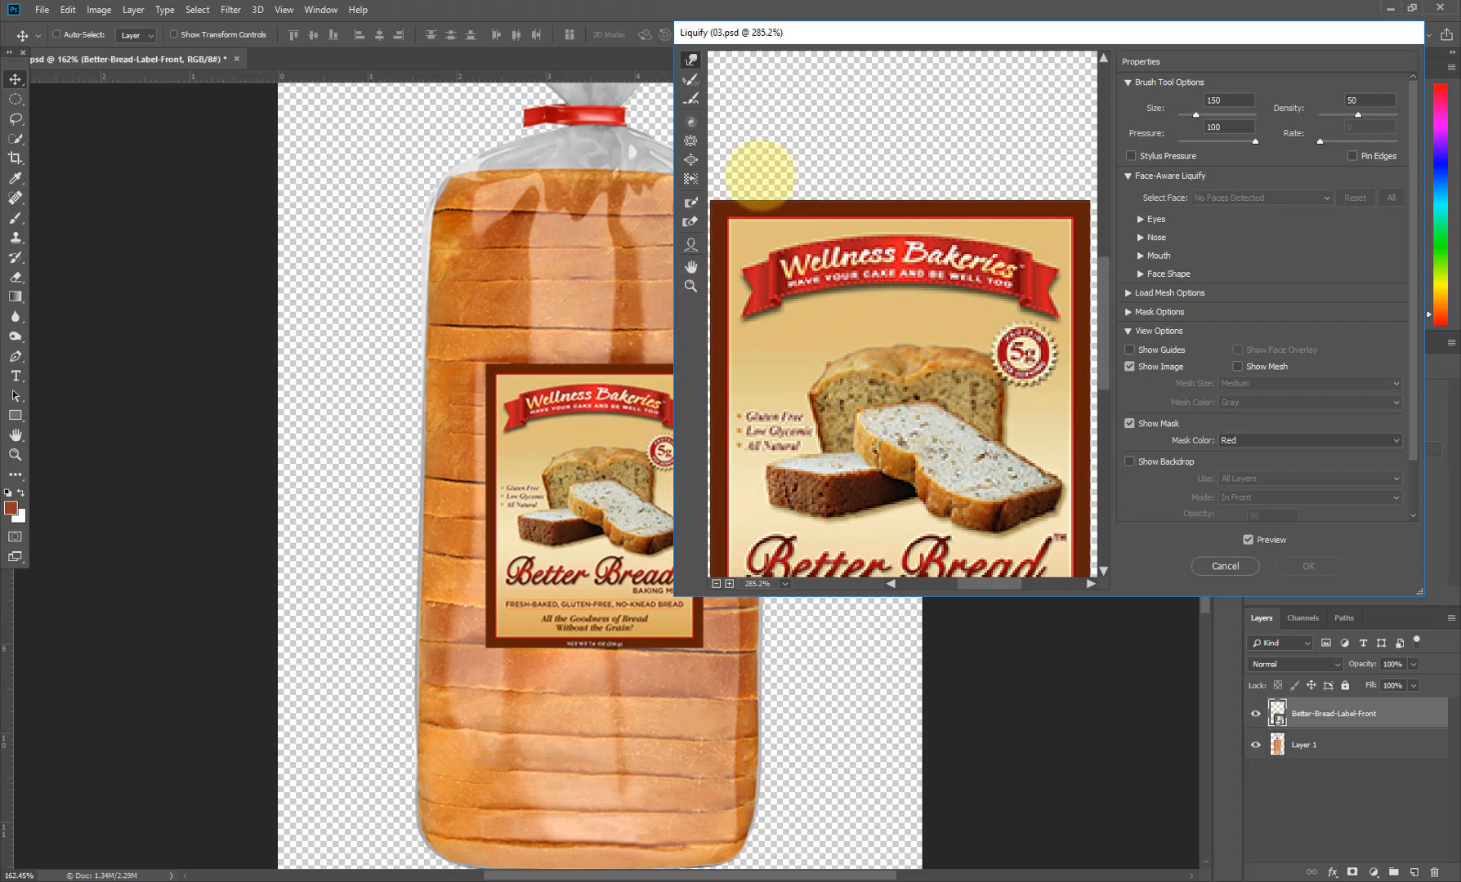
mouse_move(771, 29)
mouse_down()
mouse_move(819, 61)
mouse_move(639, 98)
mouse_move(519, 193)
mouse_move(349, 155)
mouse_move(491, 56)
mouse_move(635, 58)
mouse_move(697, 100)
mouse_move(778, 69)
mouse_move(795, 89)
mouse_up()
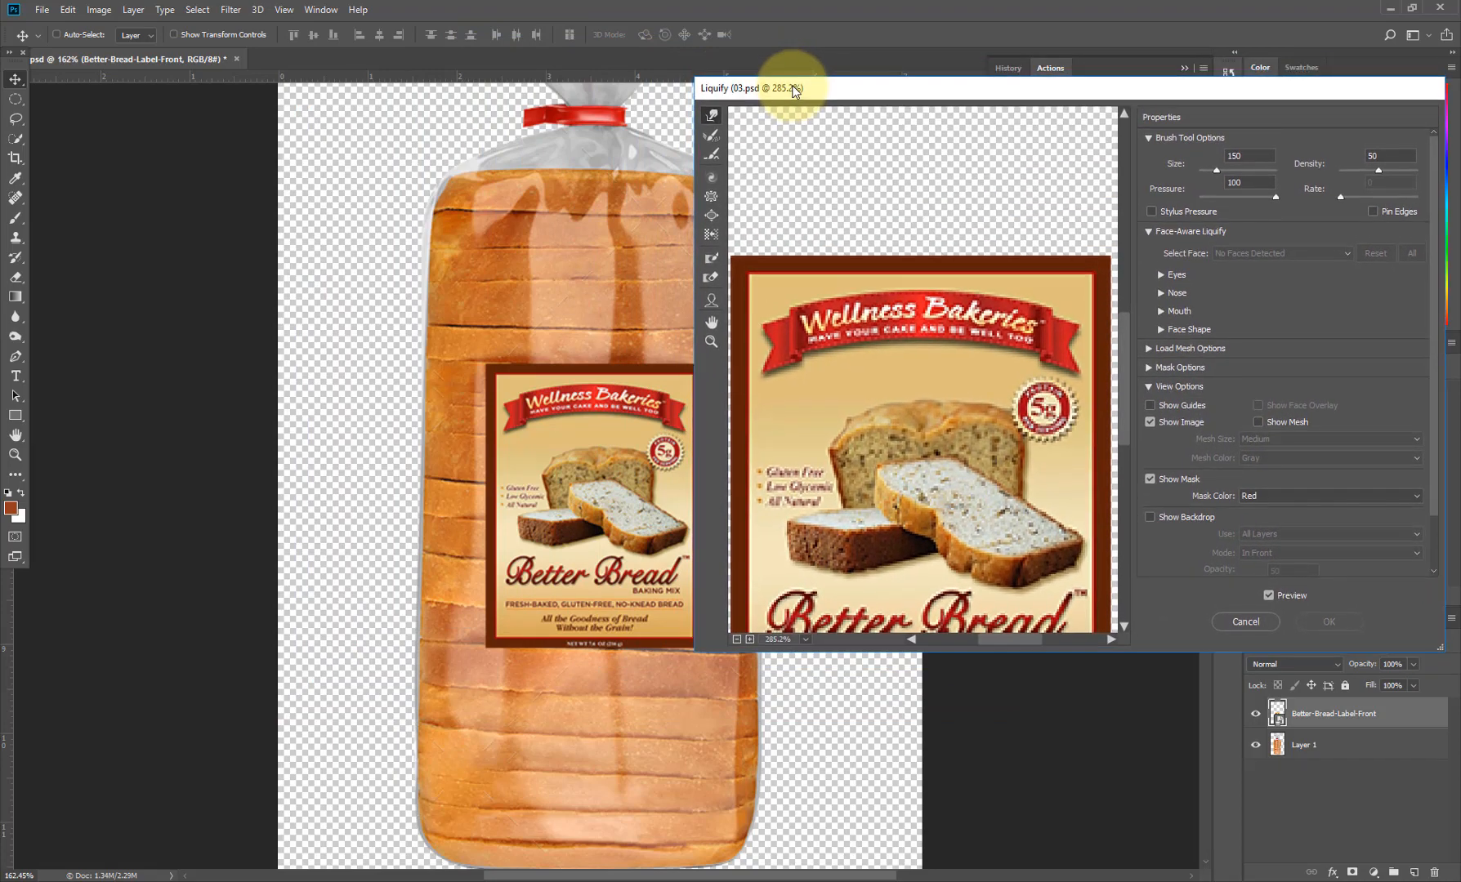
click(696, 253)
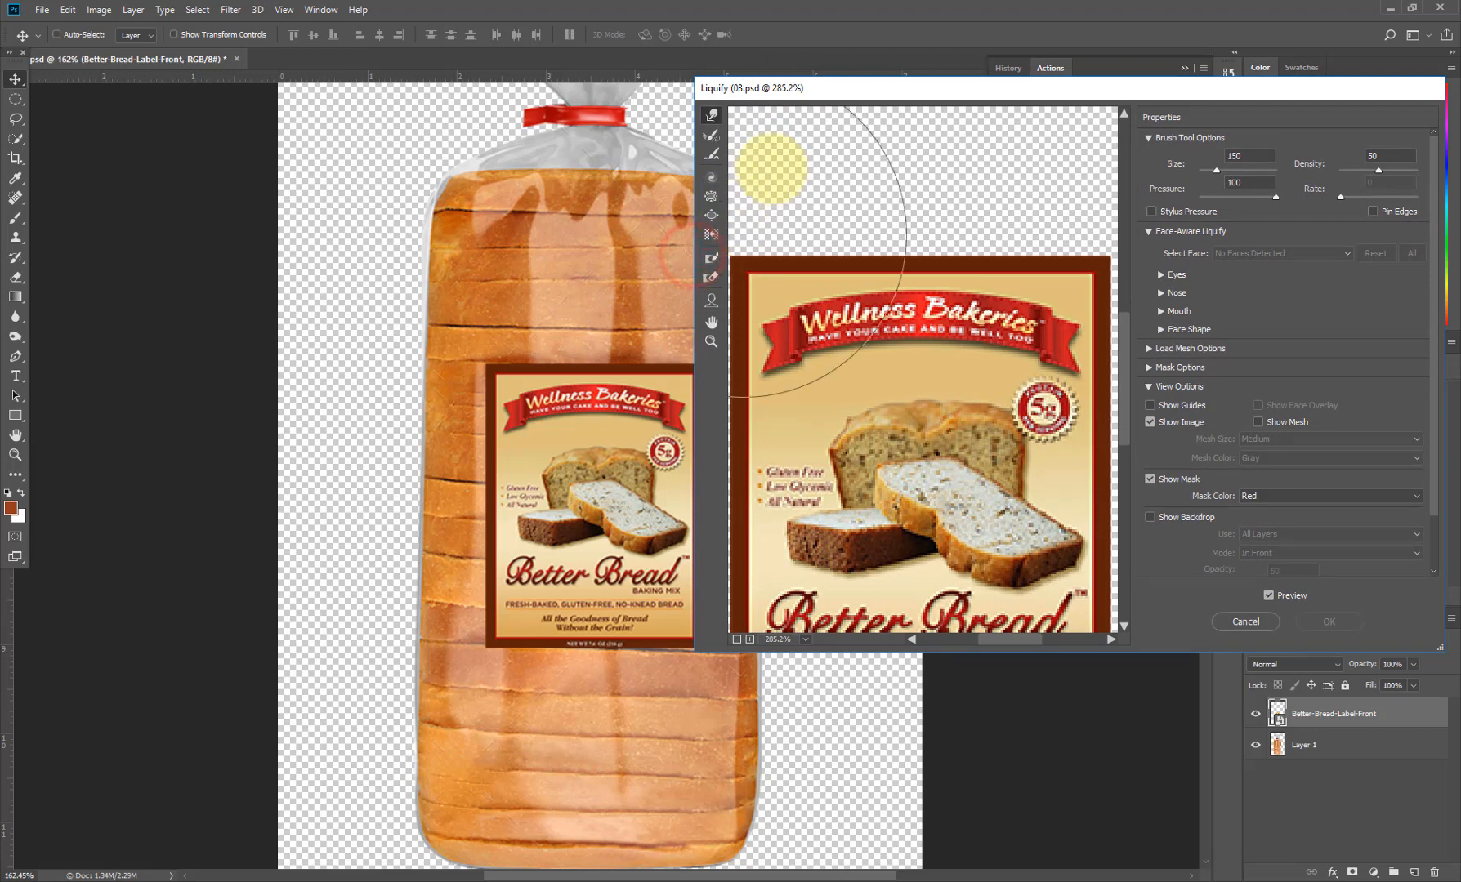
drag(795, 99, 801, 88)
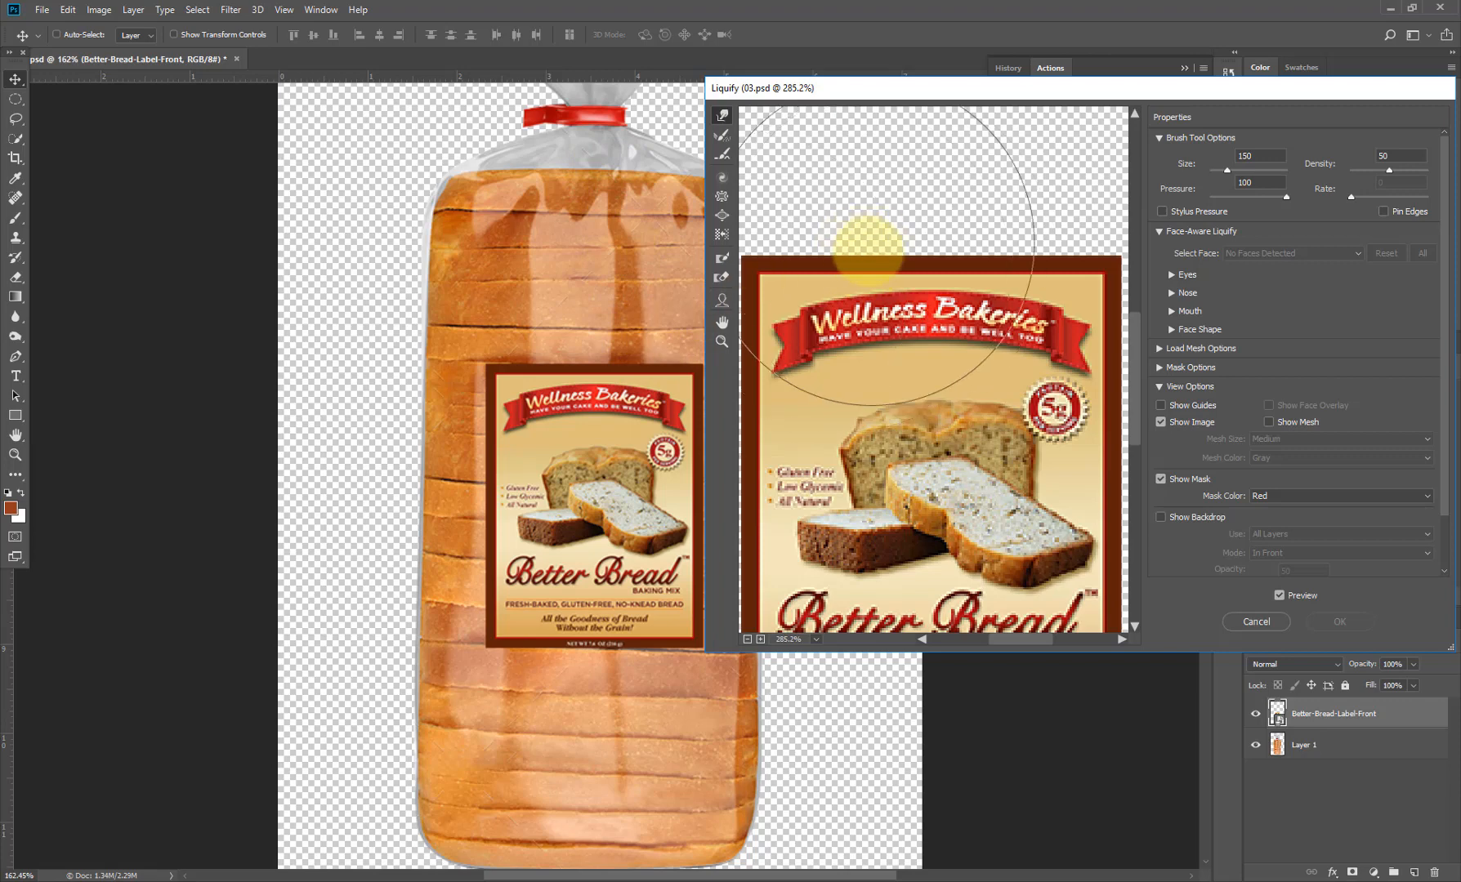
- Warp the label's top edge with a size 60 brush, dipping its left and middle parts and raising it toward the right
key(bracketleft)
key(bracketleft)
key(bracketleft)
key(bracketleft)
key(bracketleft)
key(bracketleft)
key(bracketleft)
key(bracketleft)
key(bracketleft)
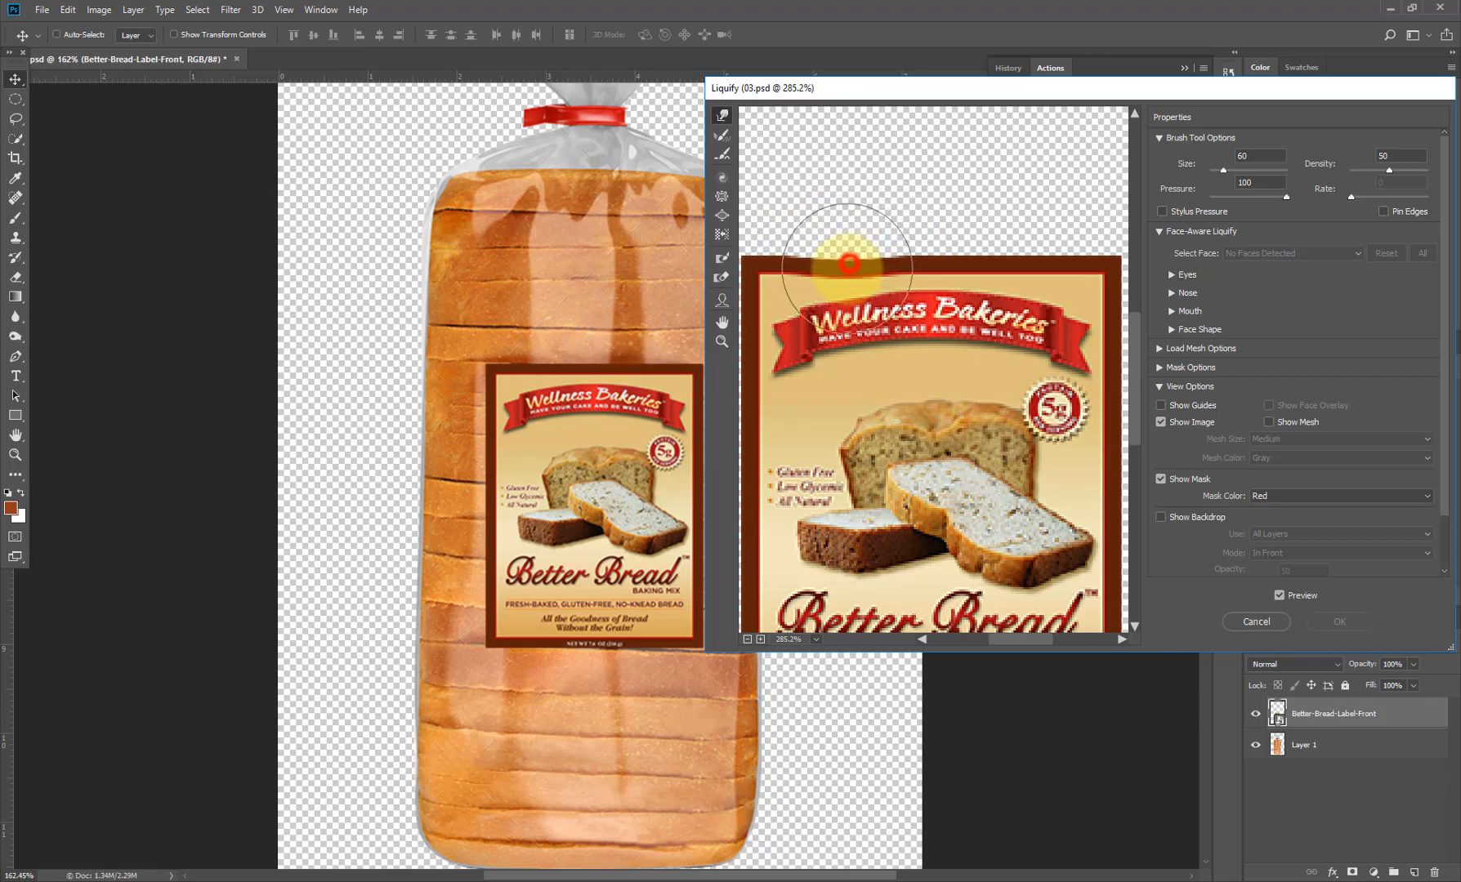
mouse_move(848, 261)
mouse_down()
mouse_move(898, 254)
mouse_move(807, 260)
mouse_up()
click(911, 243)
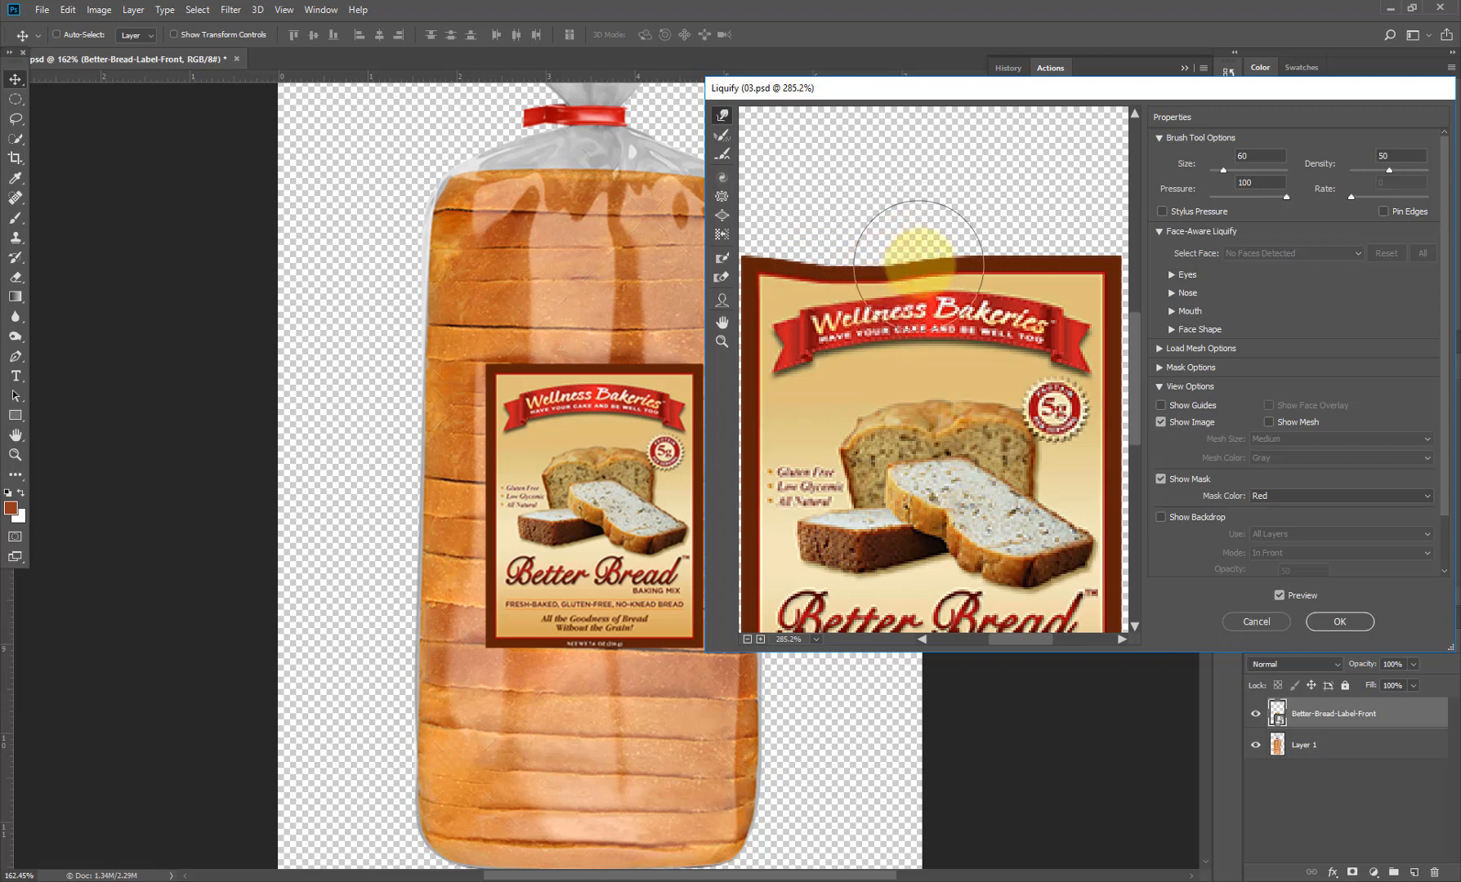
mouse_move(920, 260)
mouse_down()
mouse_move(882, 272)
mouse_move(893, 291)
mouse_move(914, 266)
mouse_move(993, 252)
mouse_move(1012, 281)
mouse_move(1031, 271)
mouse_move(1025, 288)
mouse_move(985, 267)
mouse_move(735, 386)
mouse_move(681, 392)
mouse_move(613, 367)
mouse_move(917, 251)
mouse_move(999, 254)
mouse_up()
- Reduce the warp brush size to 30 and push up a bump in the right part of the label's top edge
key(bracketright)
key(bracketright)
key(bracketright)
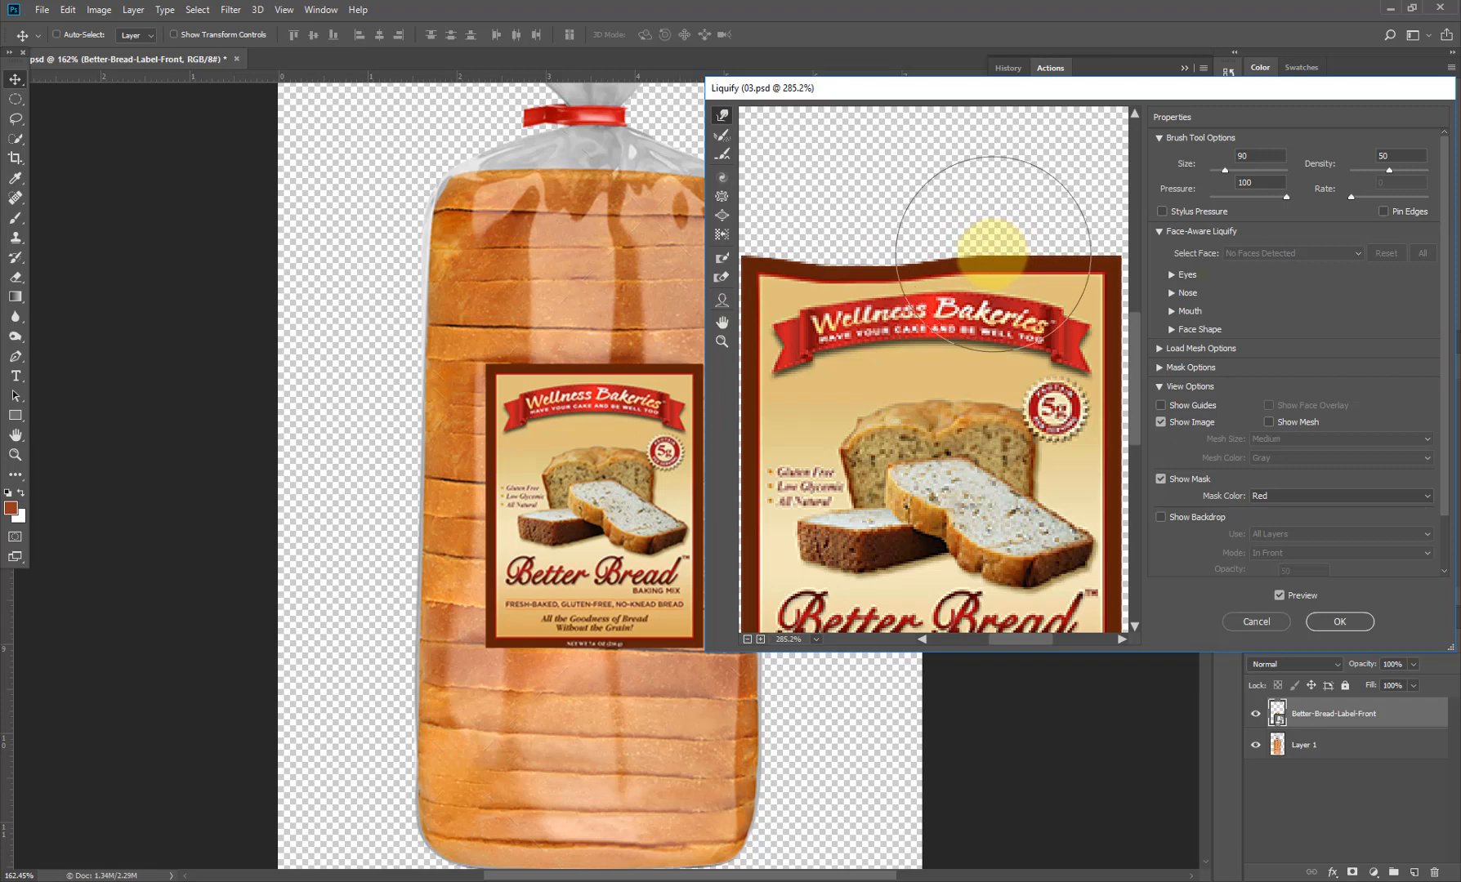
key(bracketleft)
key(bracketleft)
key(bracketleft)
key(bracketleft)
key(bracketleft)
key(bracketleft)
key(bracketleft)
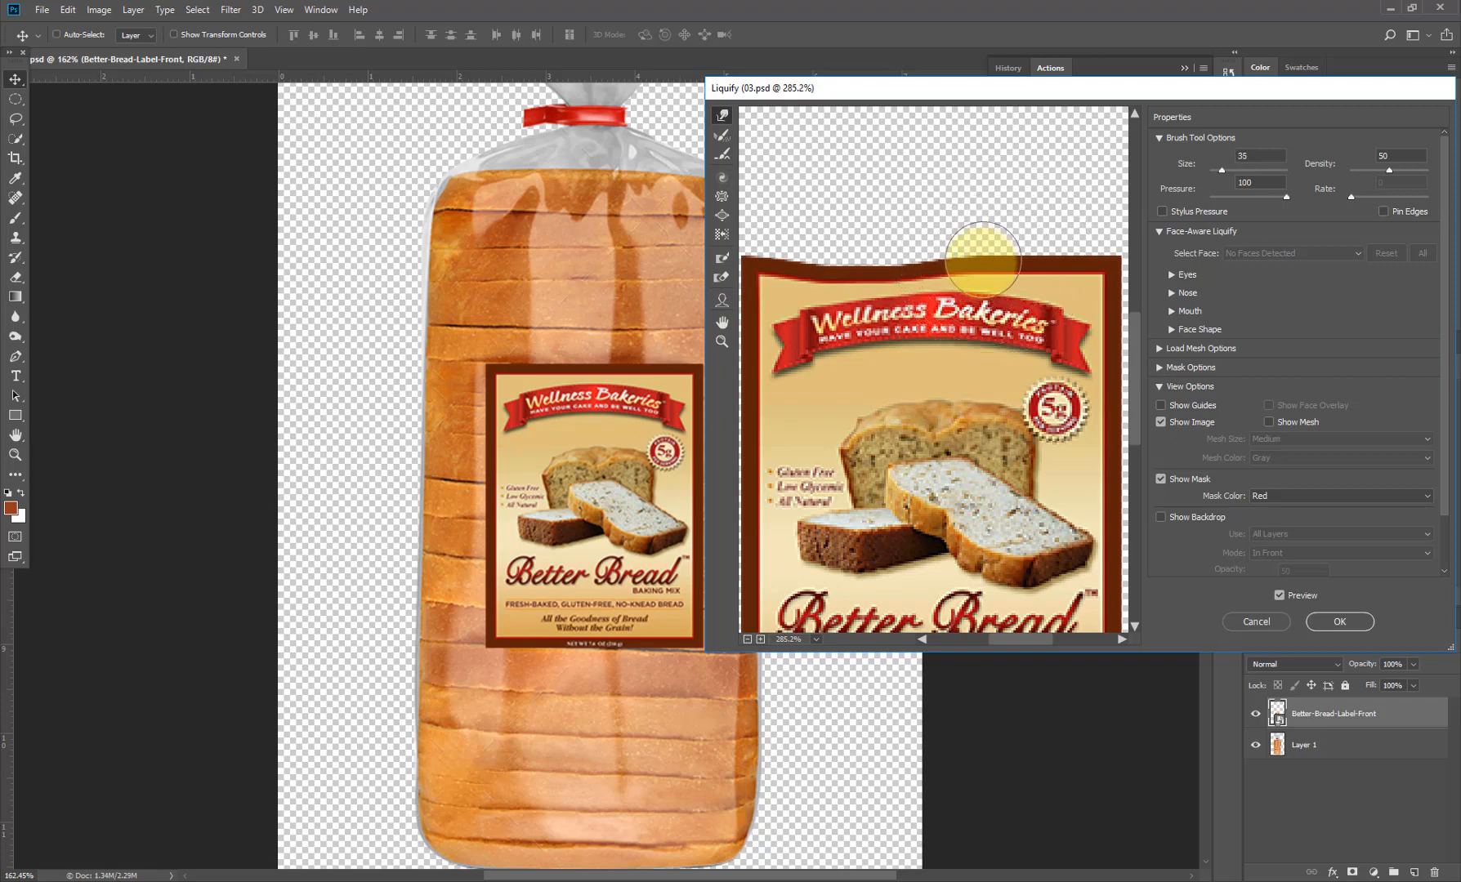
click(627, 360)
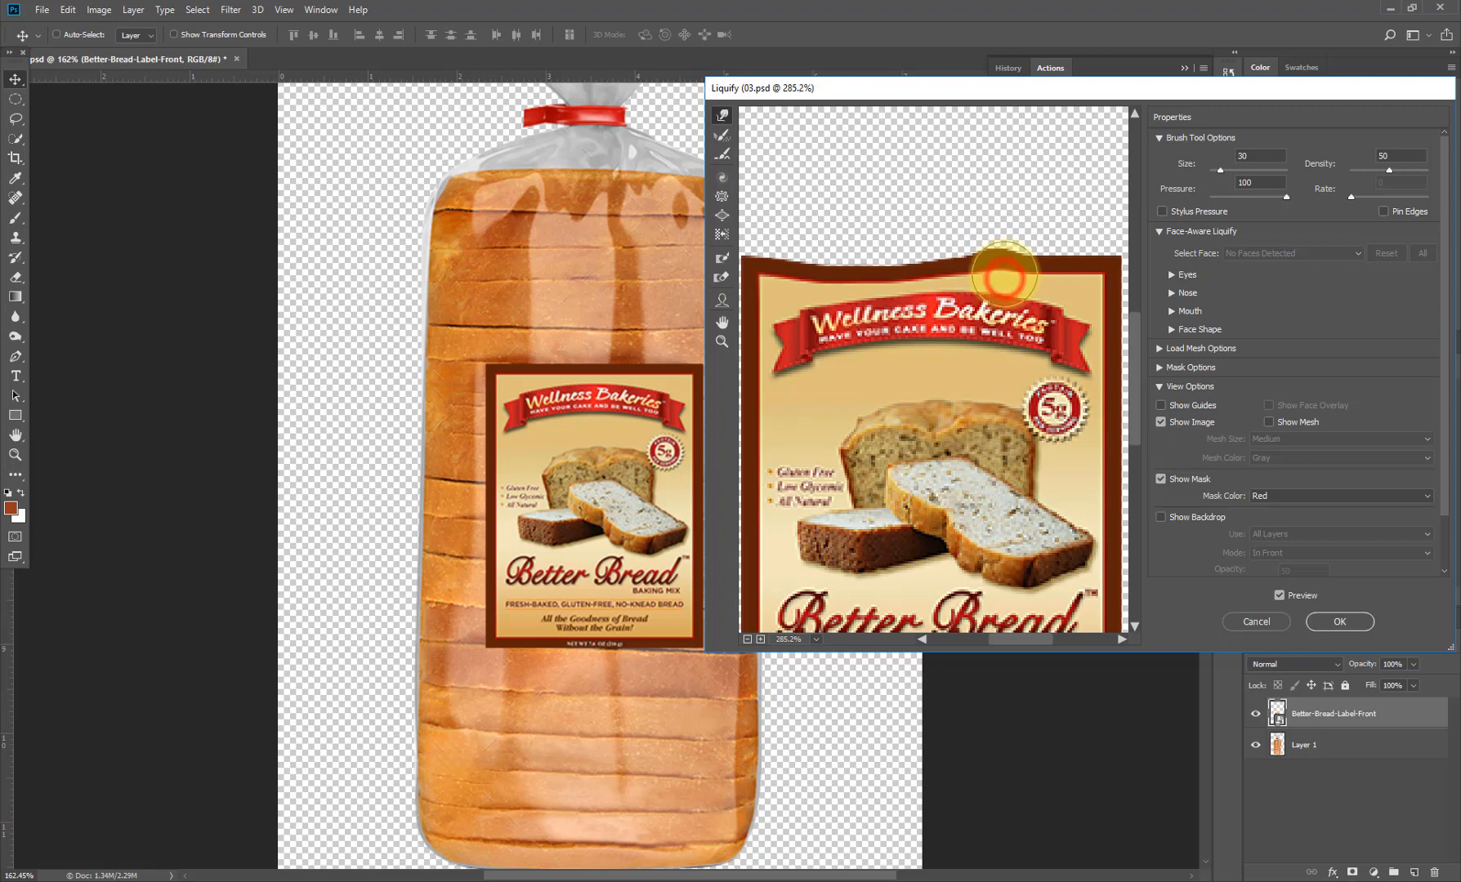
mouse_move(1003, 278)
mouse_down()
mouse_move(988, 282)
mouse_move(1025, 263)
mouse_up()
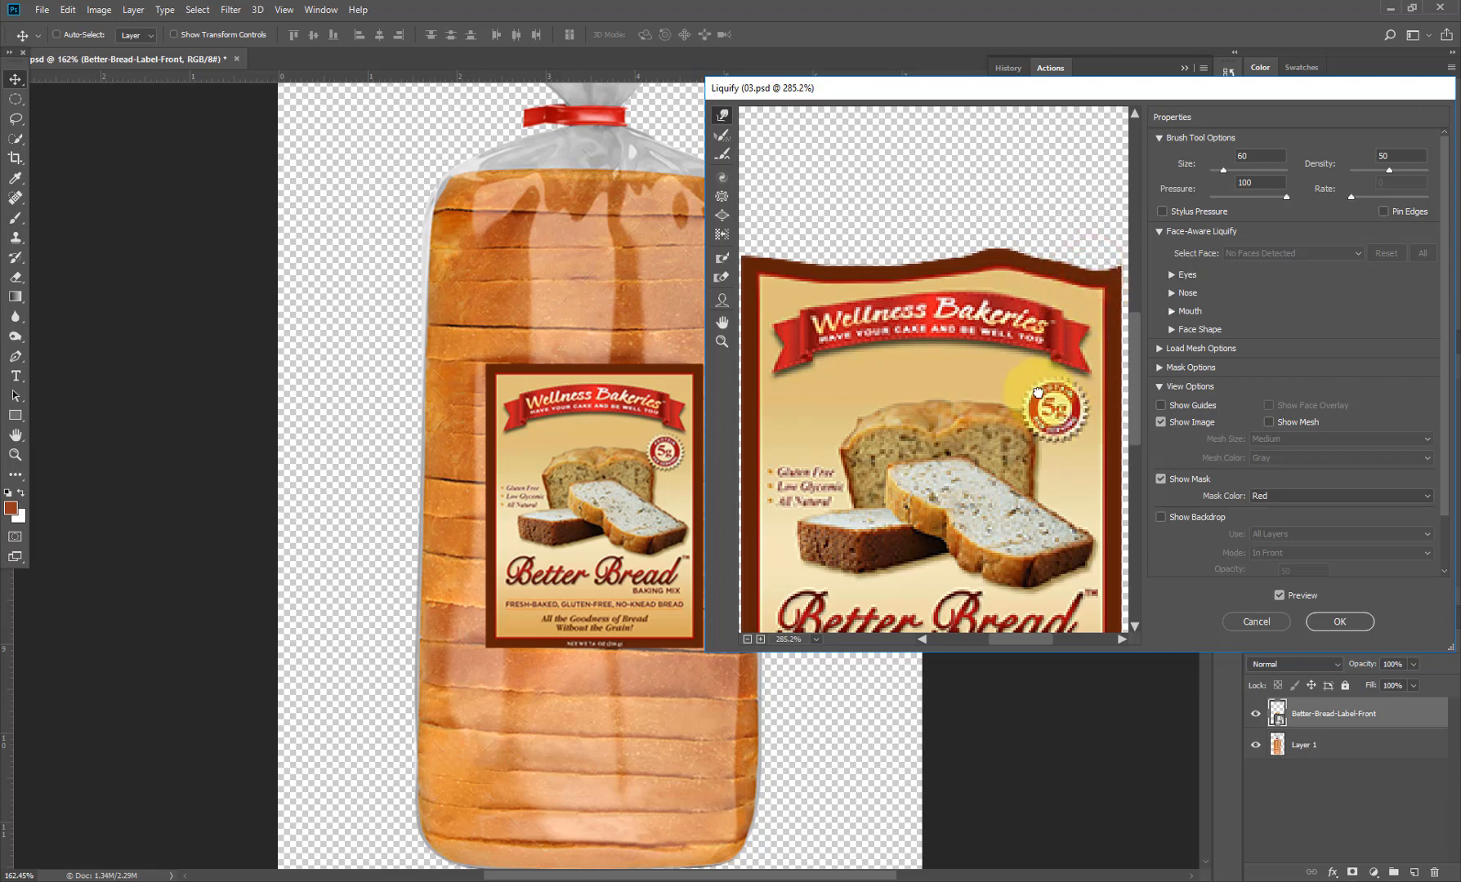
- Warp the label's upper-right corner slightly downward with a size 30 brush
drag(1026, 396, 969, 386)
key(bracketleft)
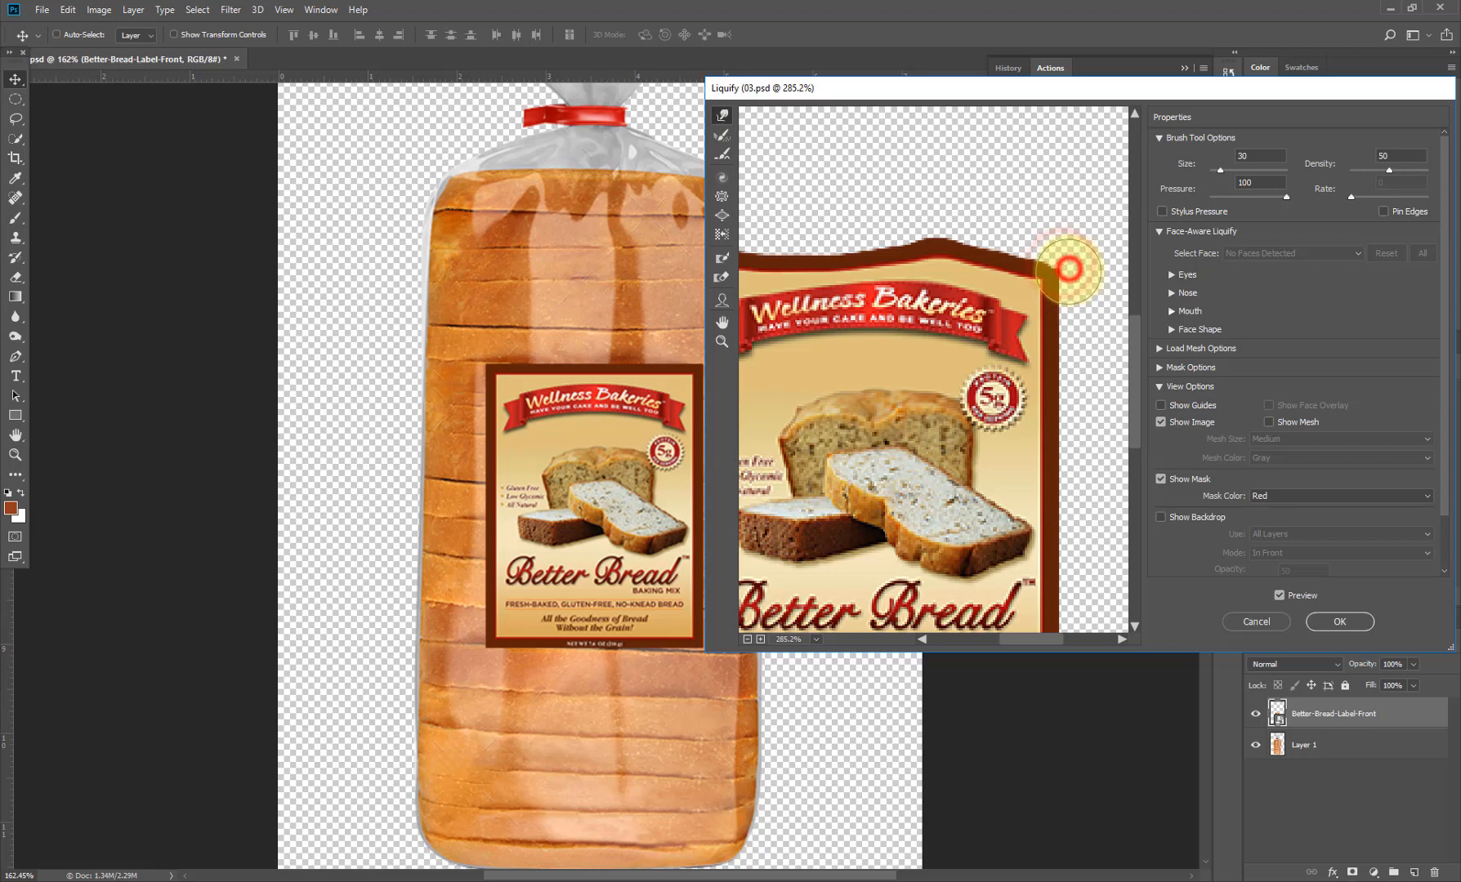
drag(1062, 260, 1056, 270)
- Set the warp brush size to 50 and bend the label's upper-left corner and adjoining side edge
mouse_move(914, 392)
mouse_down()
mouse_move(888, 326)
mouse_move(923, 278)
mouse_move(952, 278)
mouse_move(969, 324)
mouse_move(950, 339)
mouse_move(955, 283)
mouse_move(974, 306)
mouse_up()
drag(863, 274, 906, 387)
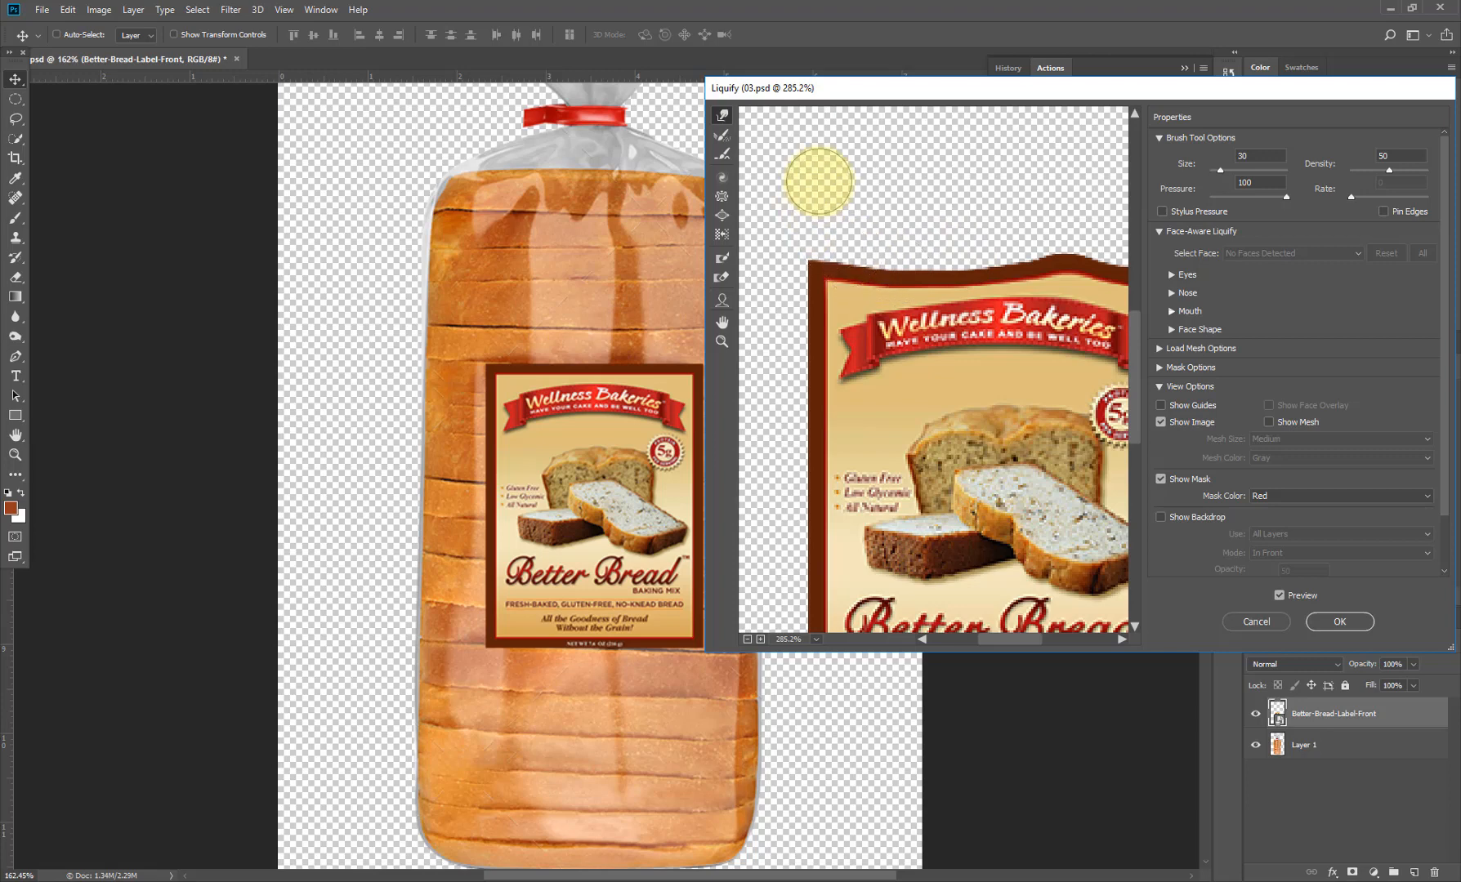
key(bracketright)
key(bracketright)
mouse_move(803, 265)
mouse_down()
mouse_move(799, 290)
mouse_move(829, 279)
mouse_move(805, 290)
mouse_move(816, 309)
mouse_up()
key(alt)
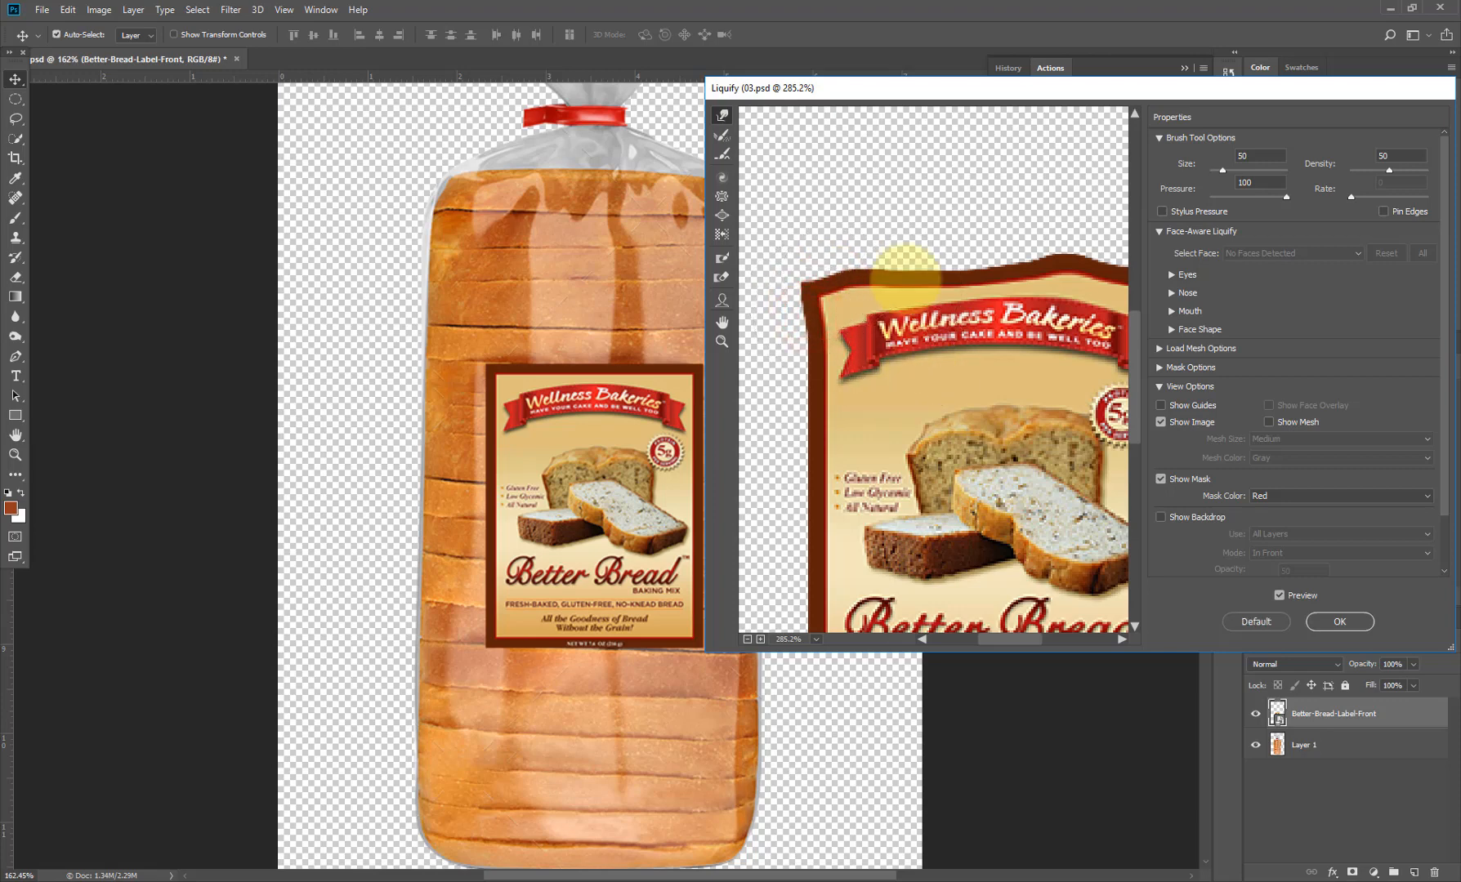
- Enlarge the warp brush size to 250 and push the label's left edge gently inward
key(ctrl+minus)
key(ctrl+minus)
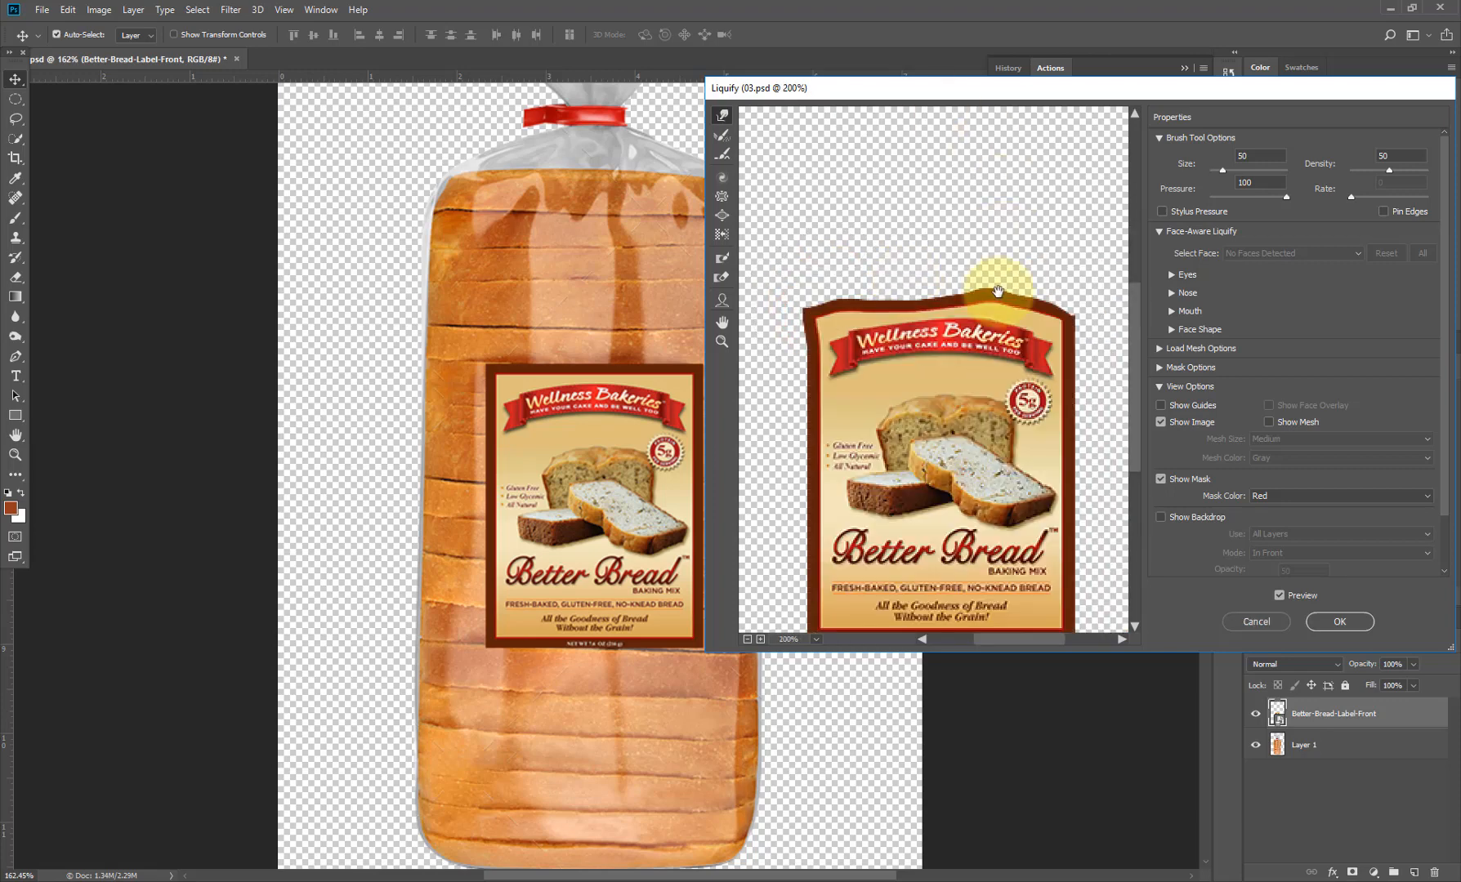
key(ctrl+plus)
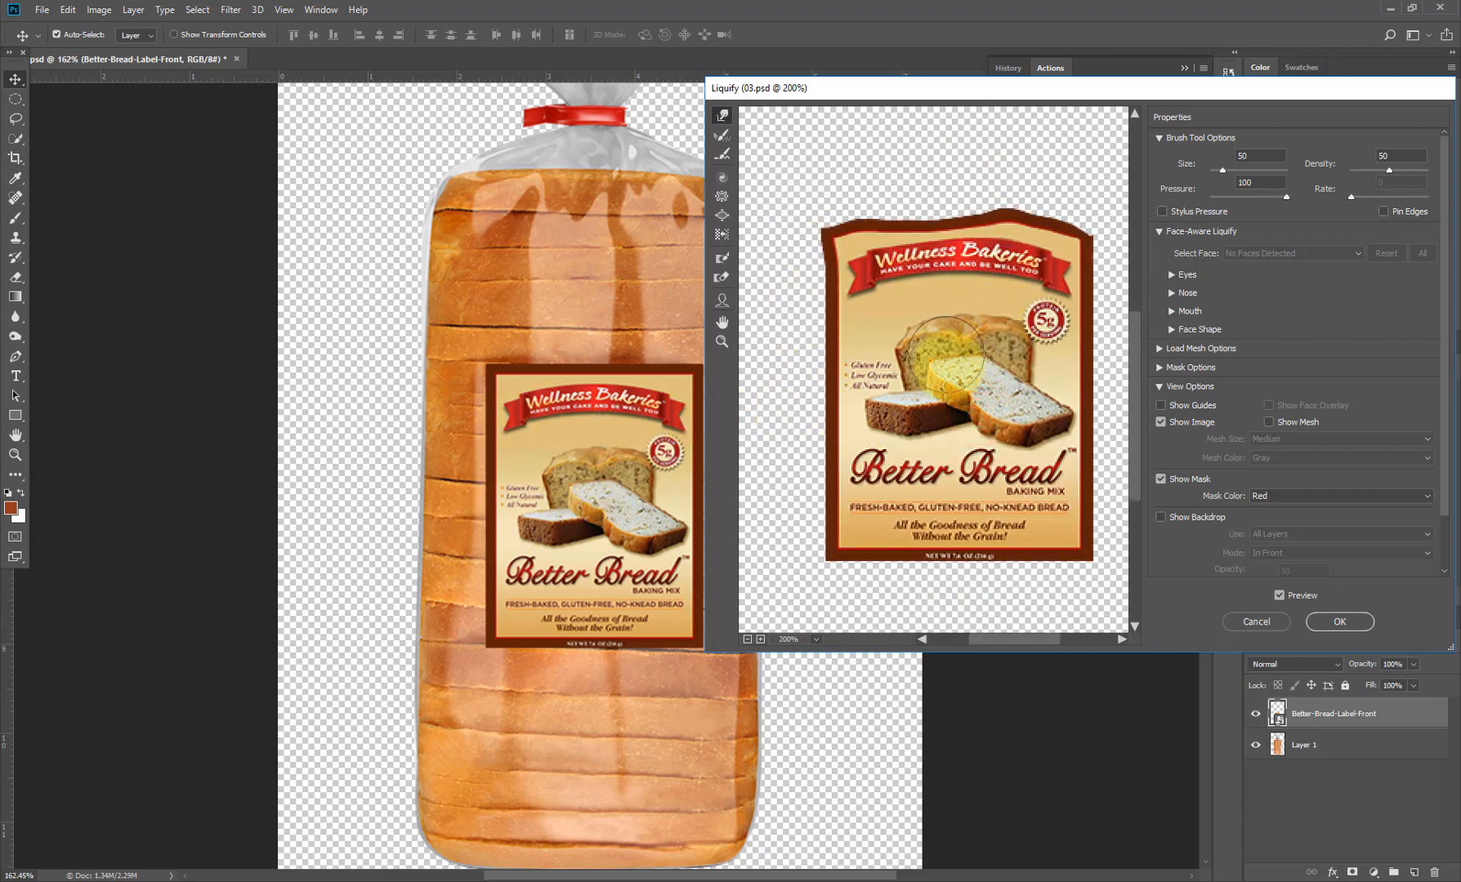
key(bracketright)
key(bracketright)
key(bracketright)
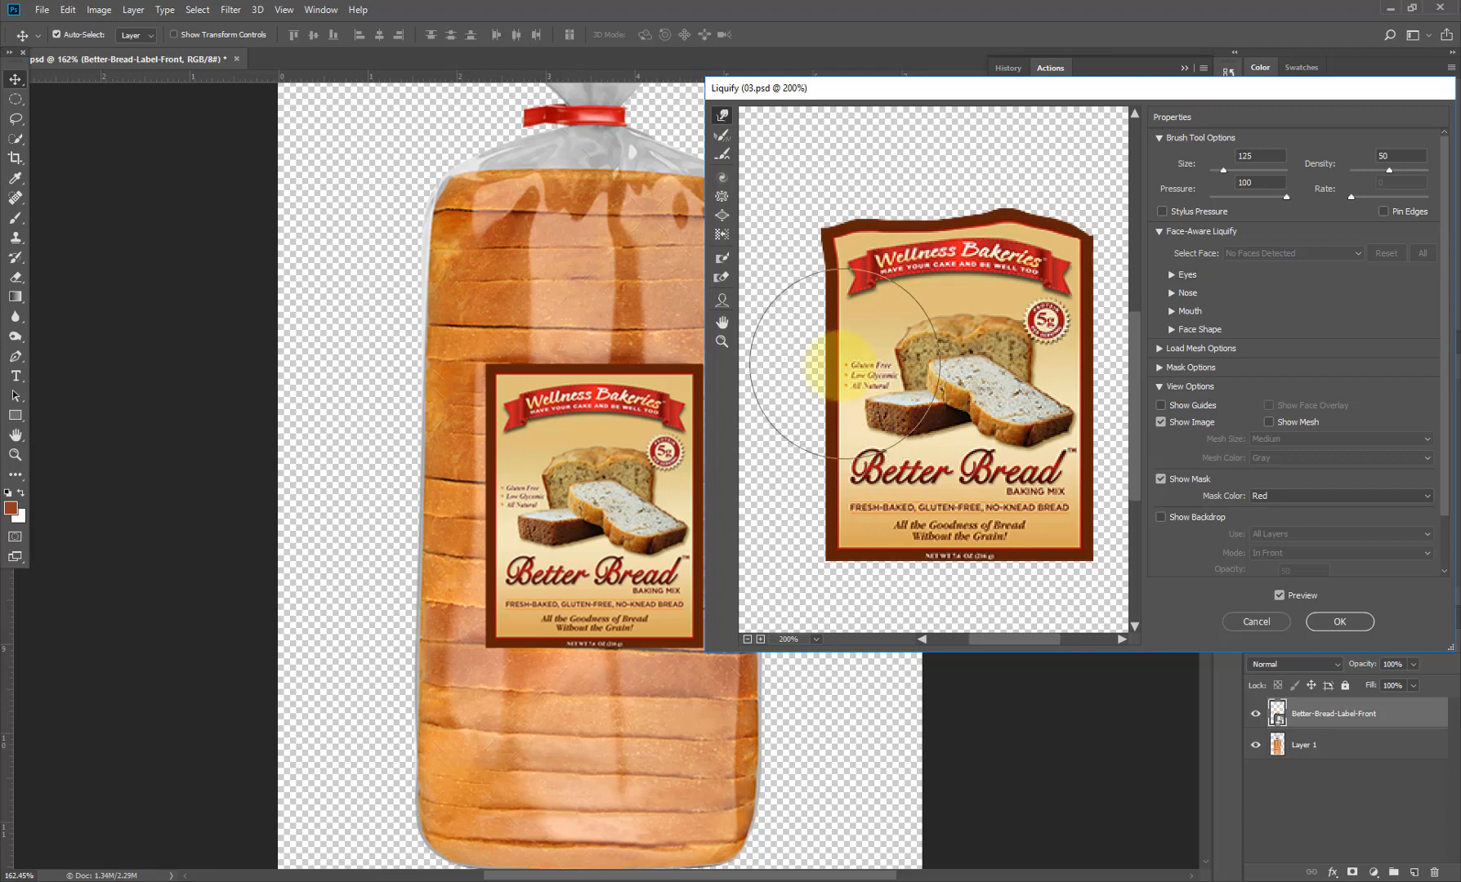
key(bracketright)
key(bracketright)
key(bracketright)
key(bracketright)
key(bracketright)
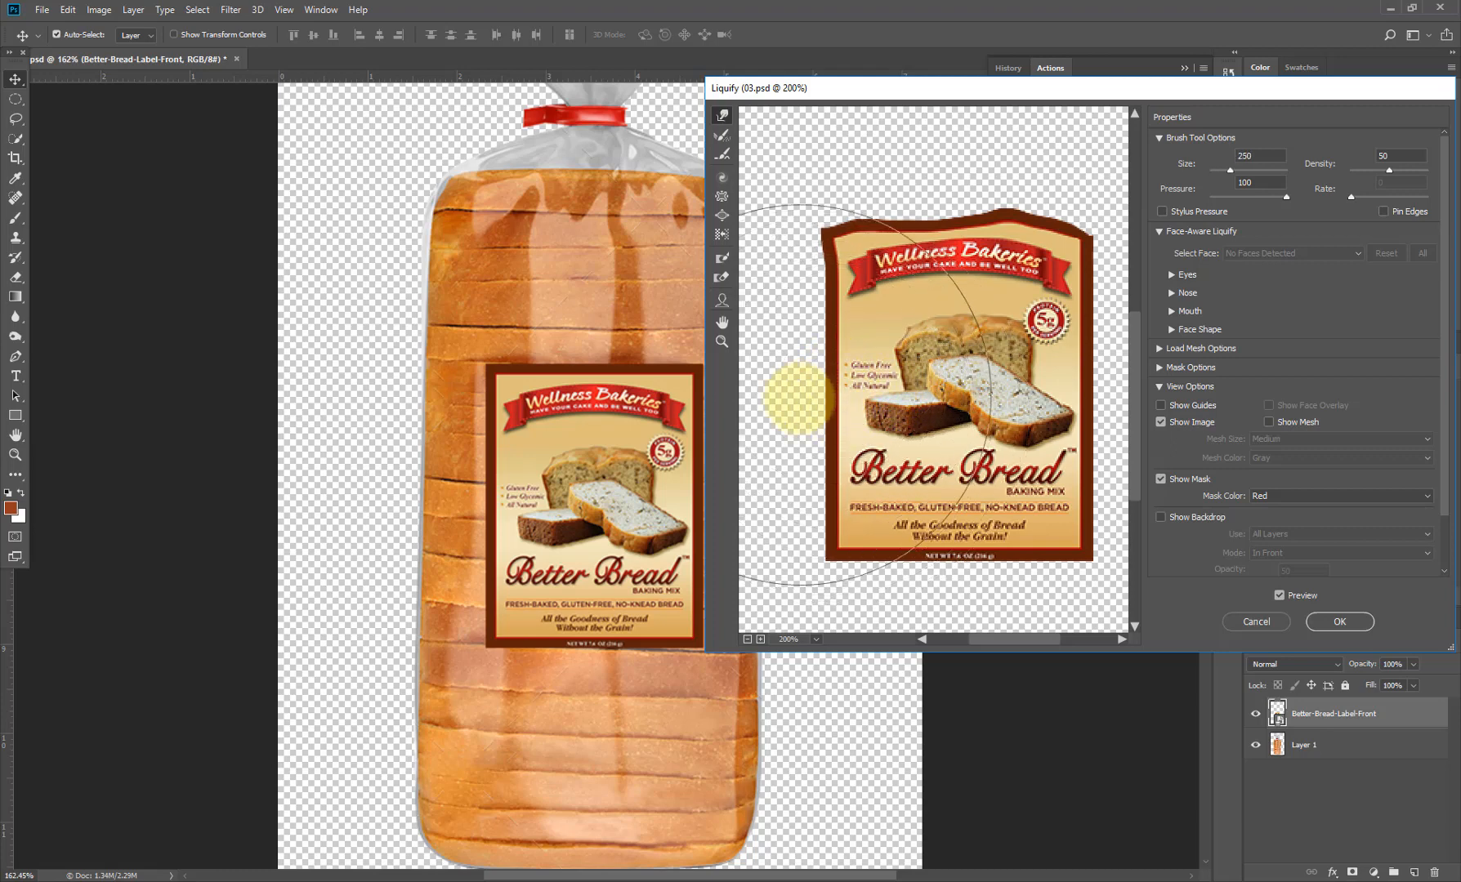
mouse_move(772, 416)
mouse_down()
mouse_move(793, 470)
mouse_move(783, 420)
mouse_move(813, 422)
mouse_up()
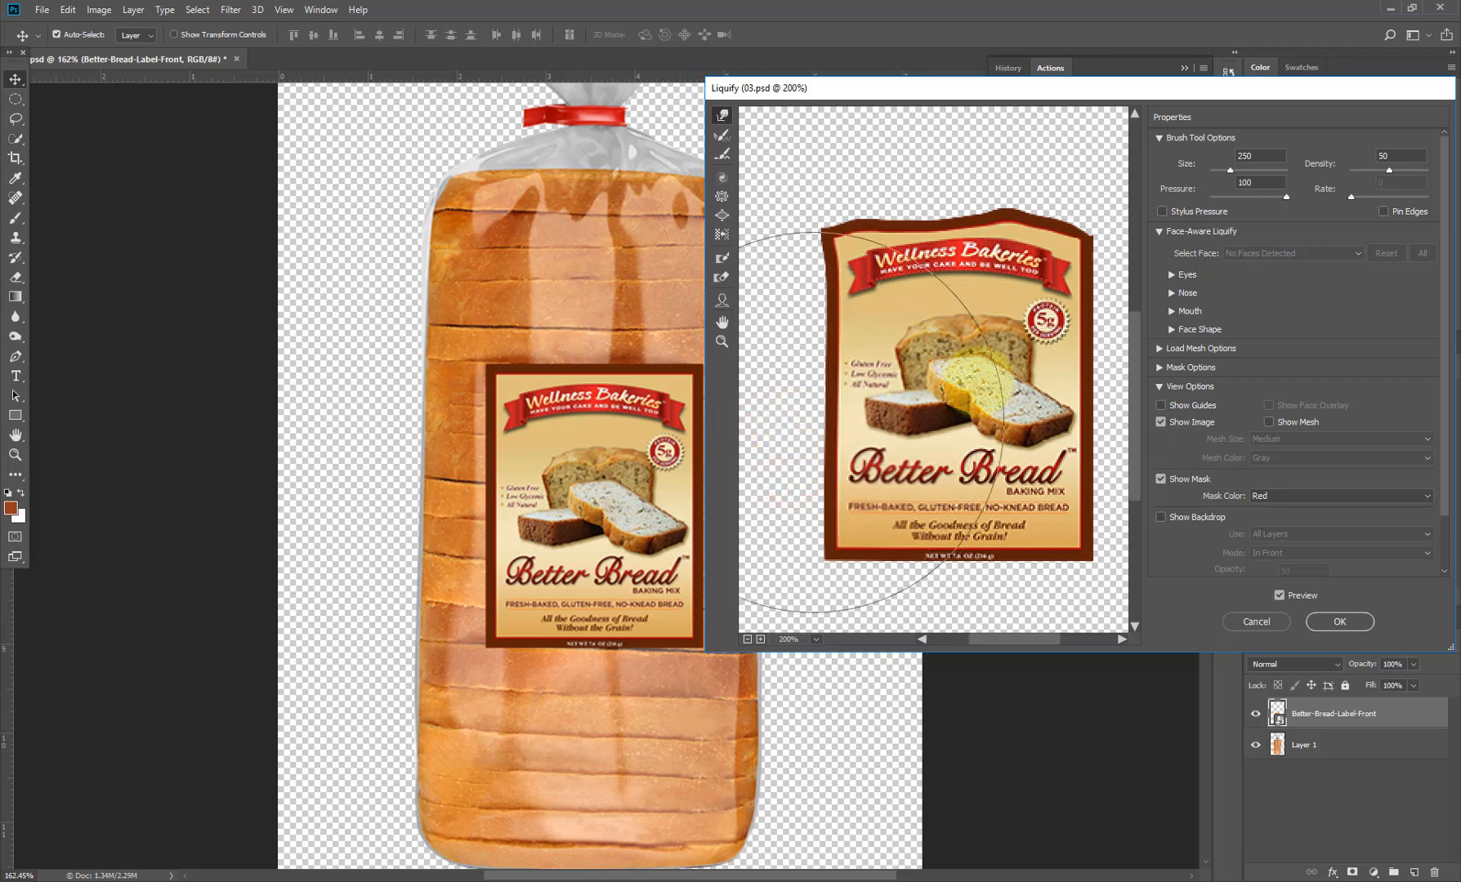
- Position the Liquify window clear of the loaf and push the label's right edge inward with the size 250 brush
key(space)
drag(990, 393, 868, 398)
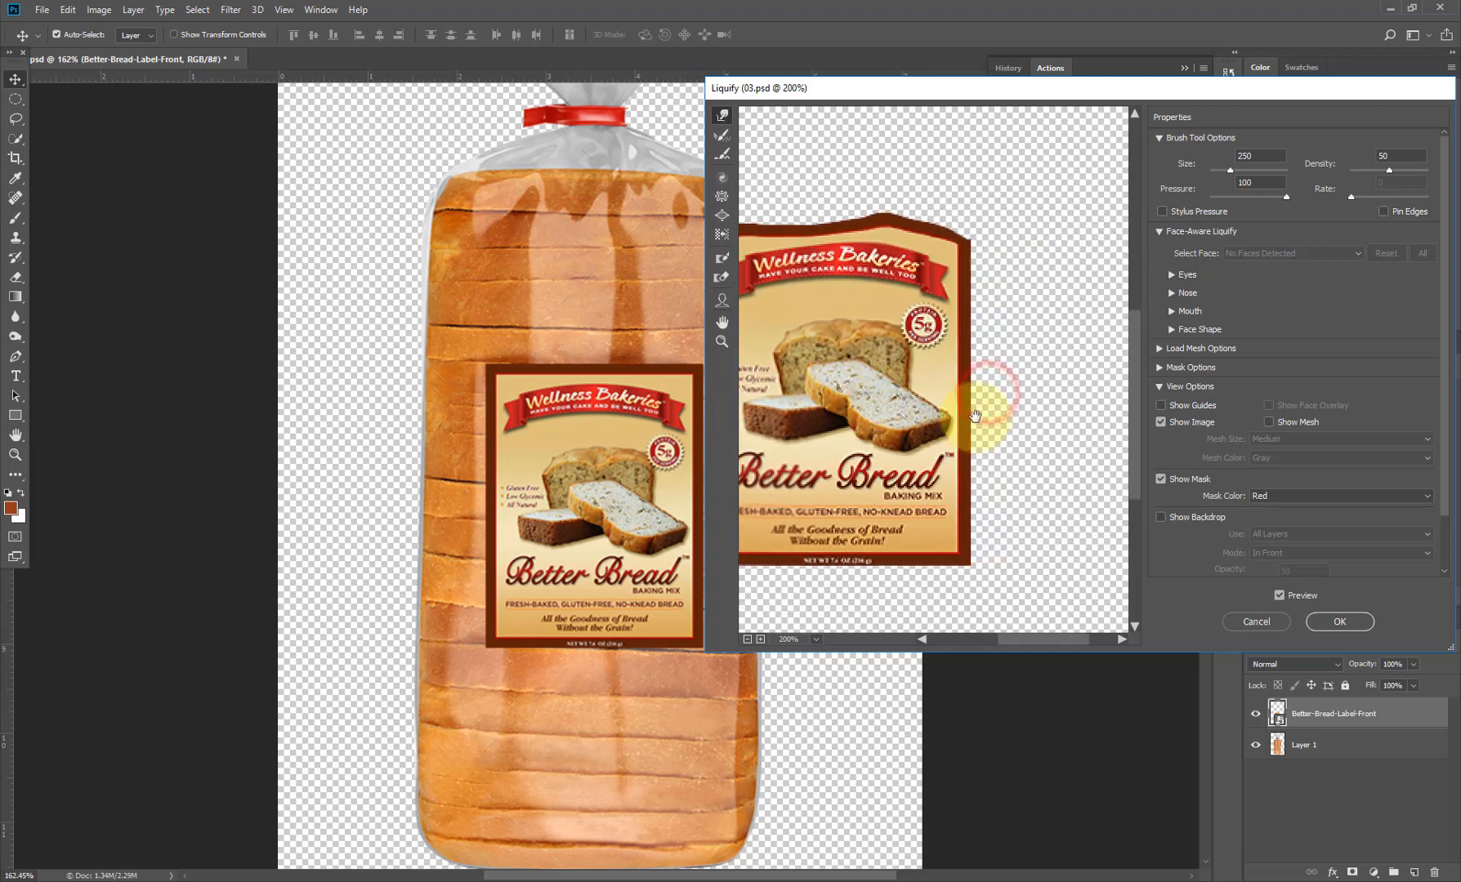
click(909, 95)
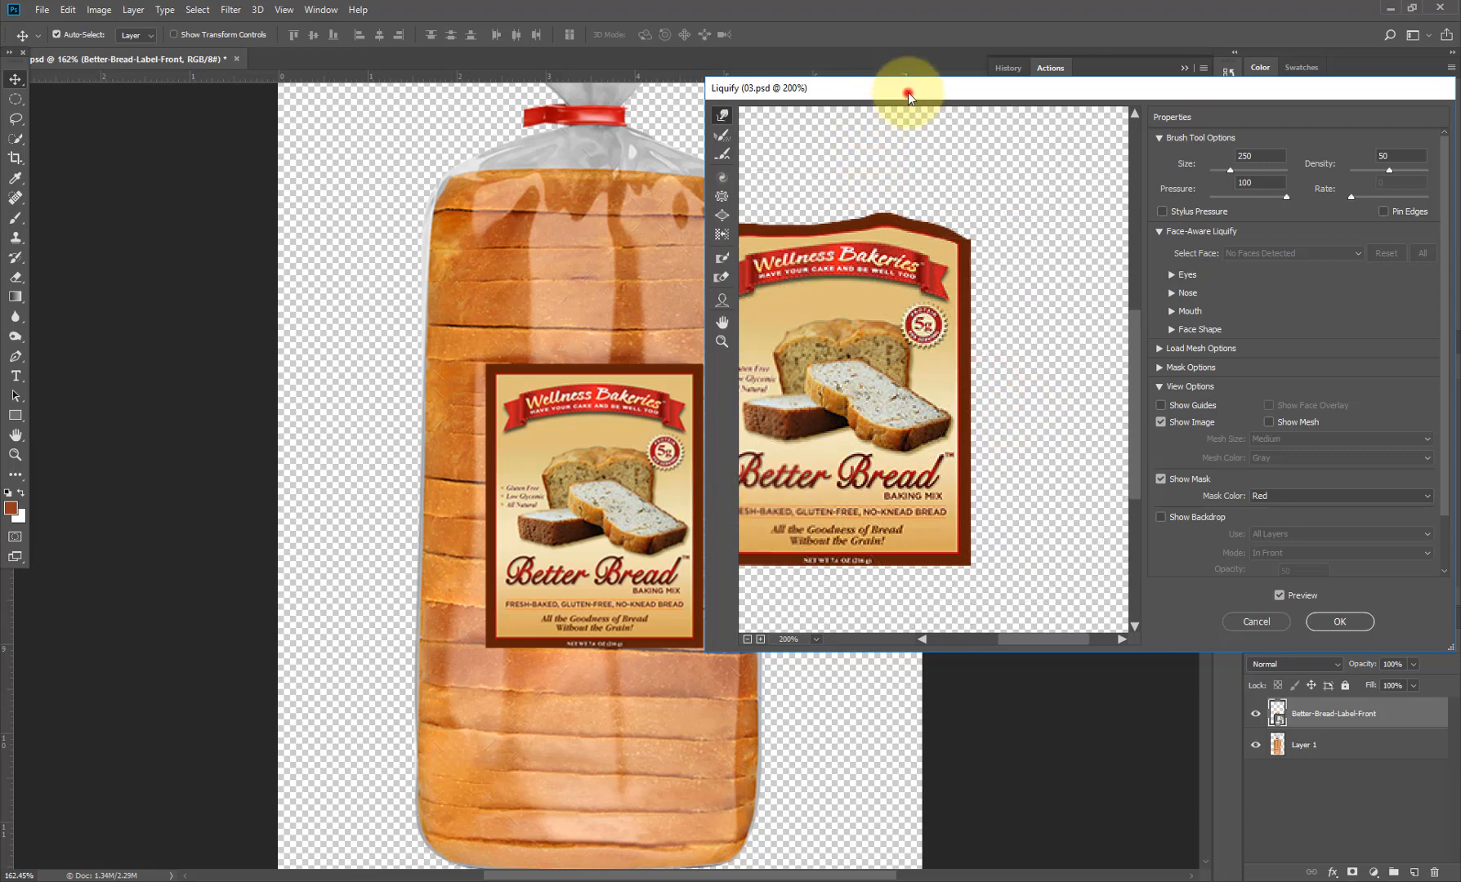
drag(909, 95, 1010, 182)
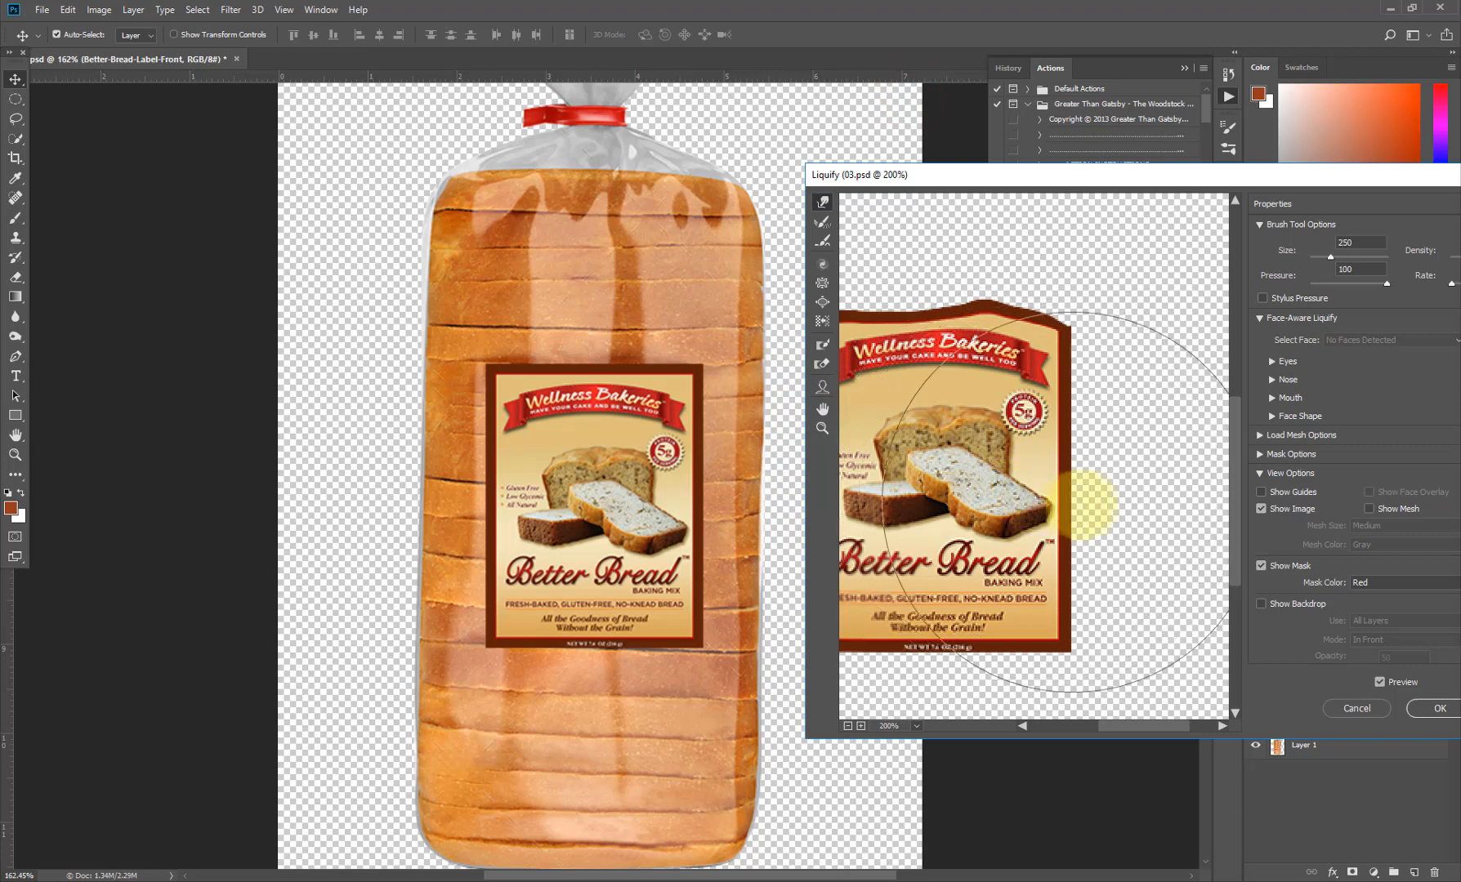
drag(1083, 504, 1084, 502)
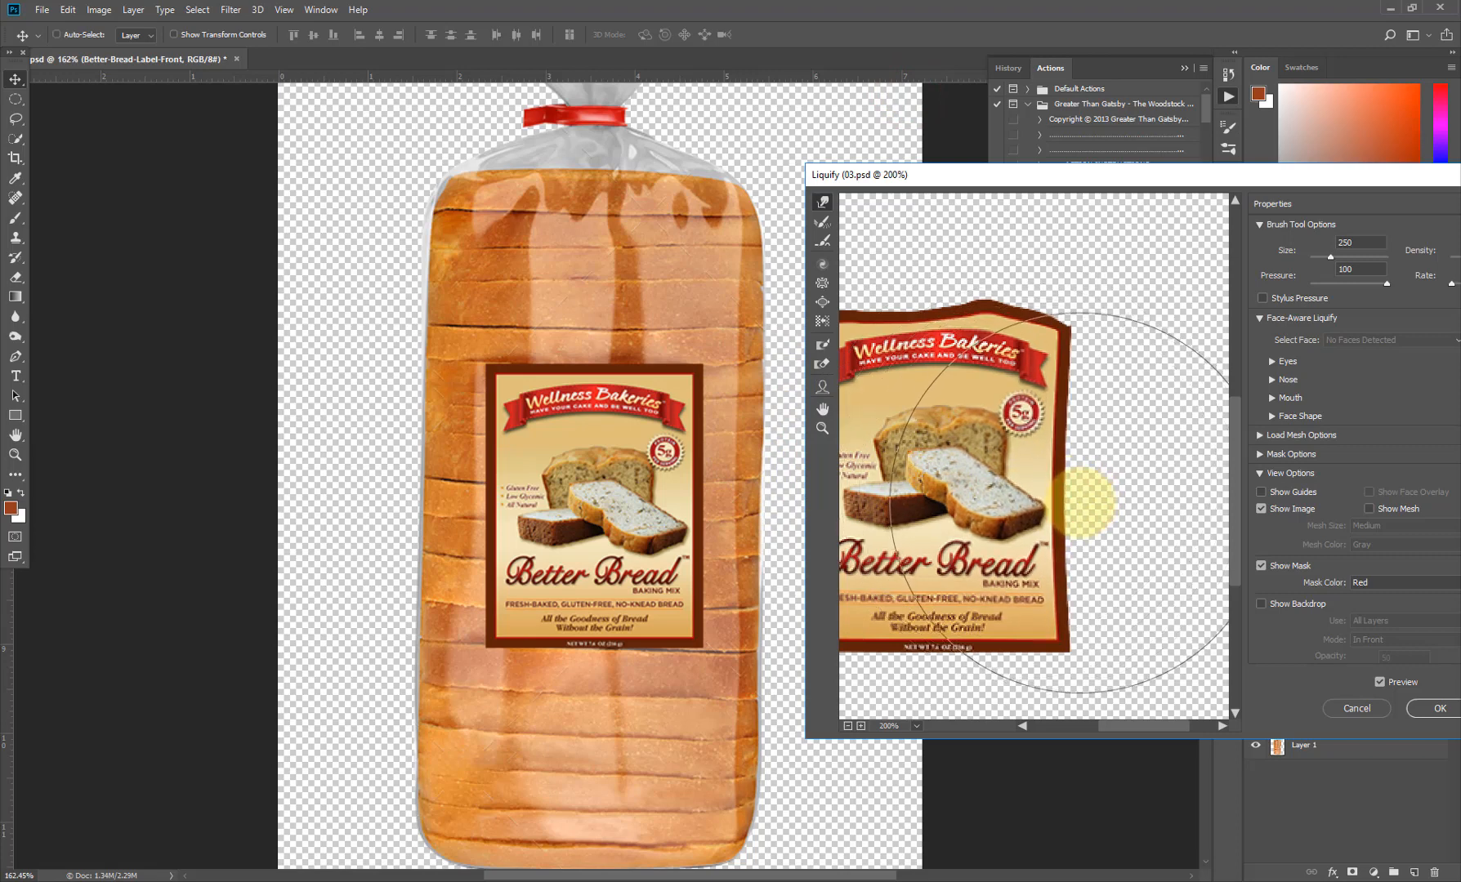
- Set the warp brush size to 125 and refine the curve along the label's right edge with small pushes
key(bracketleft)
key(bracketleft)
key(bracketleft)
key(bracketleft)
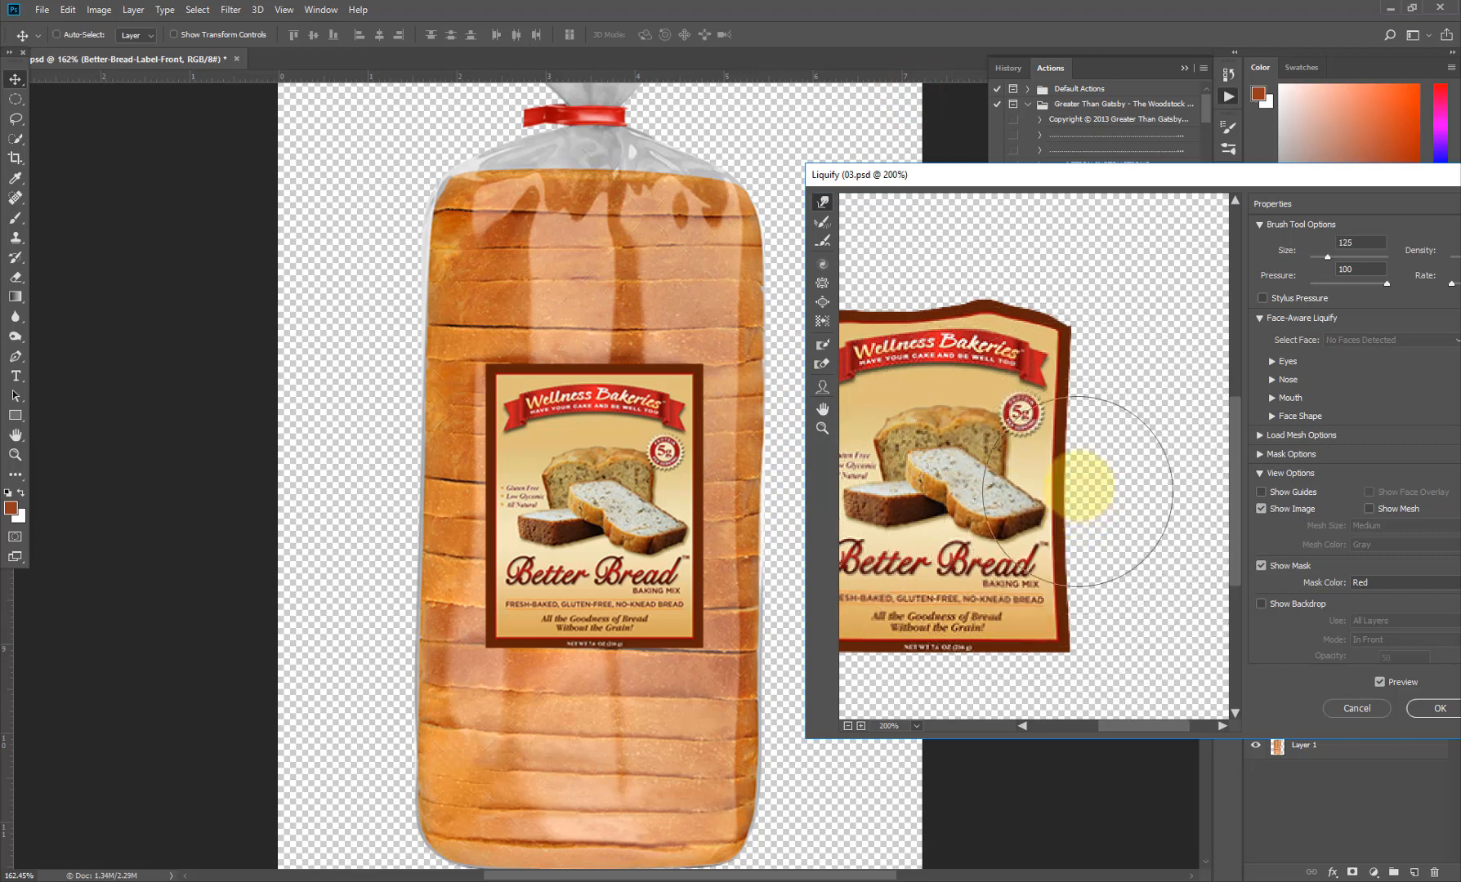
click(1079, 428)
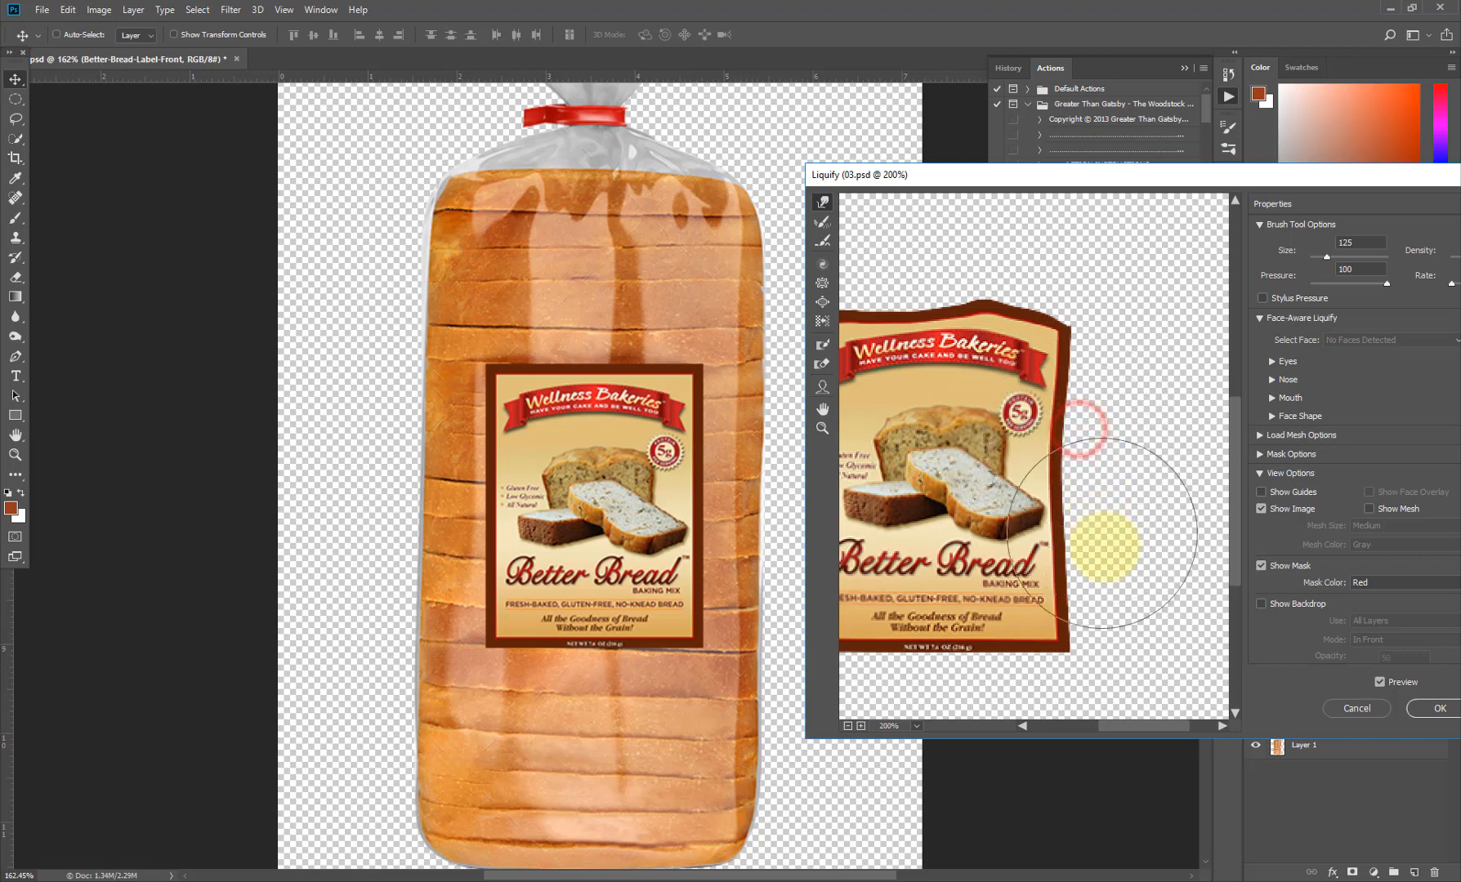
click(1107, 611)
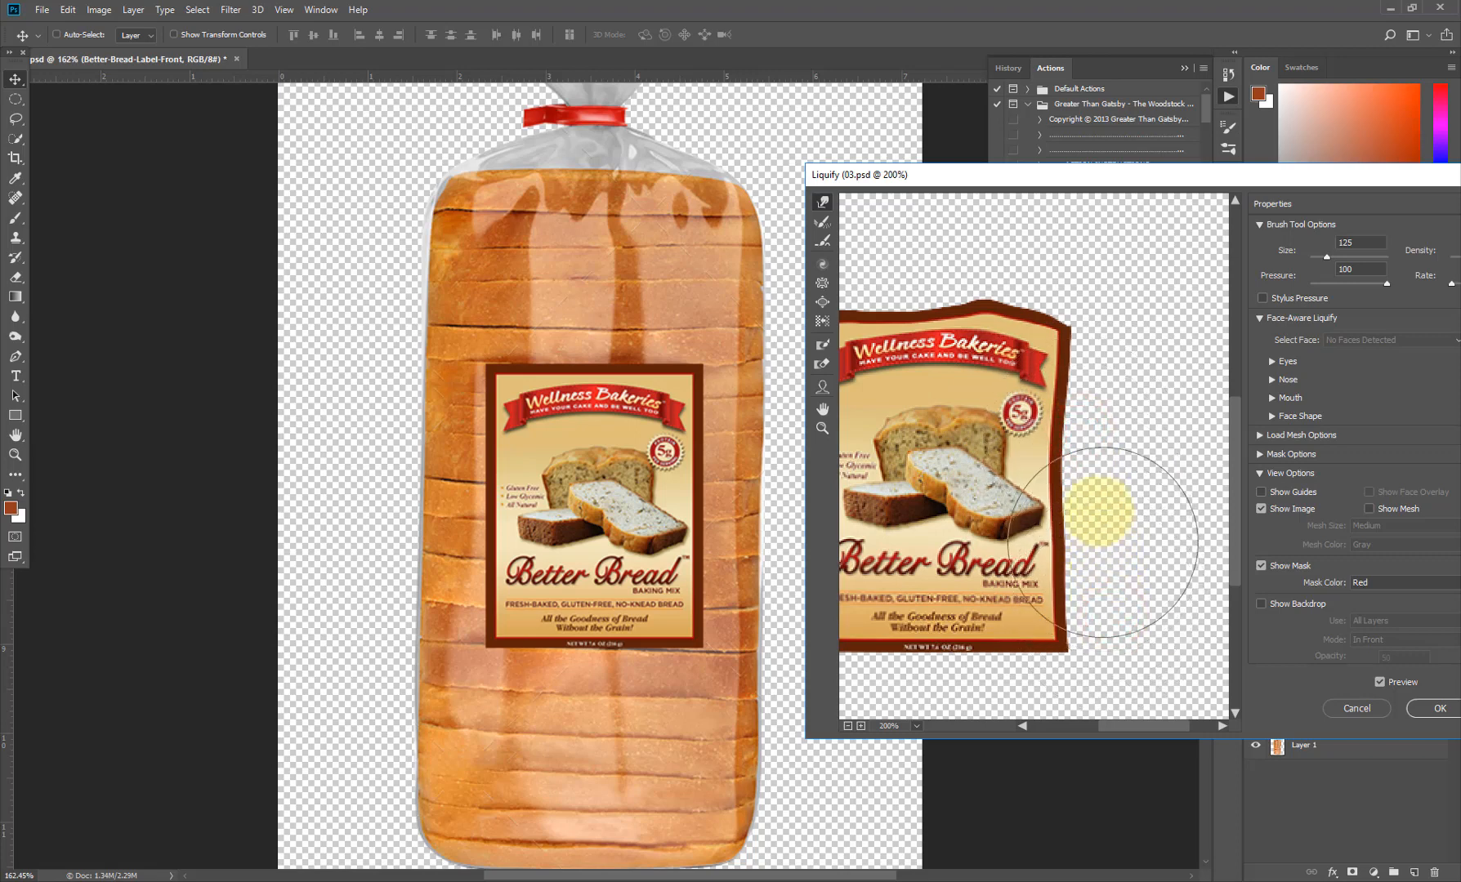
click(1076, 459)
click(1075, 422)
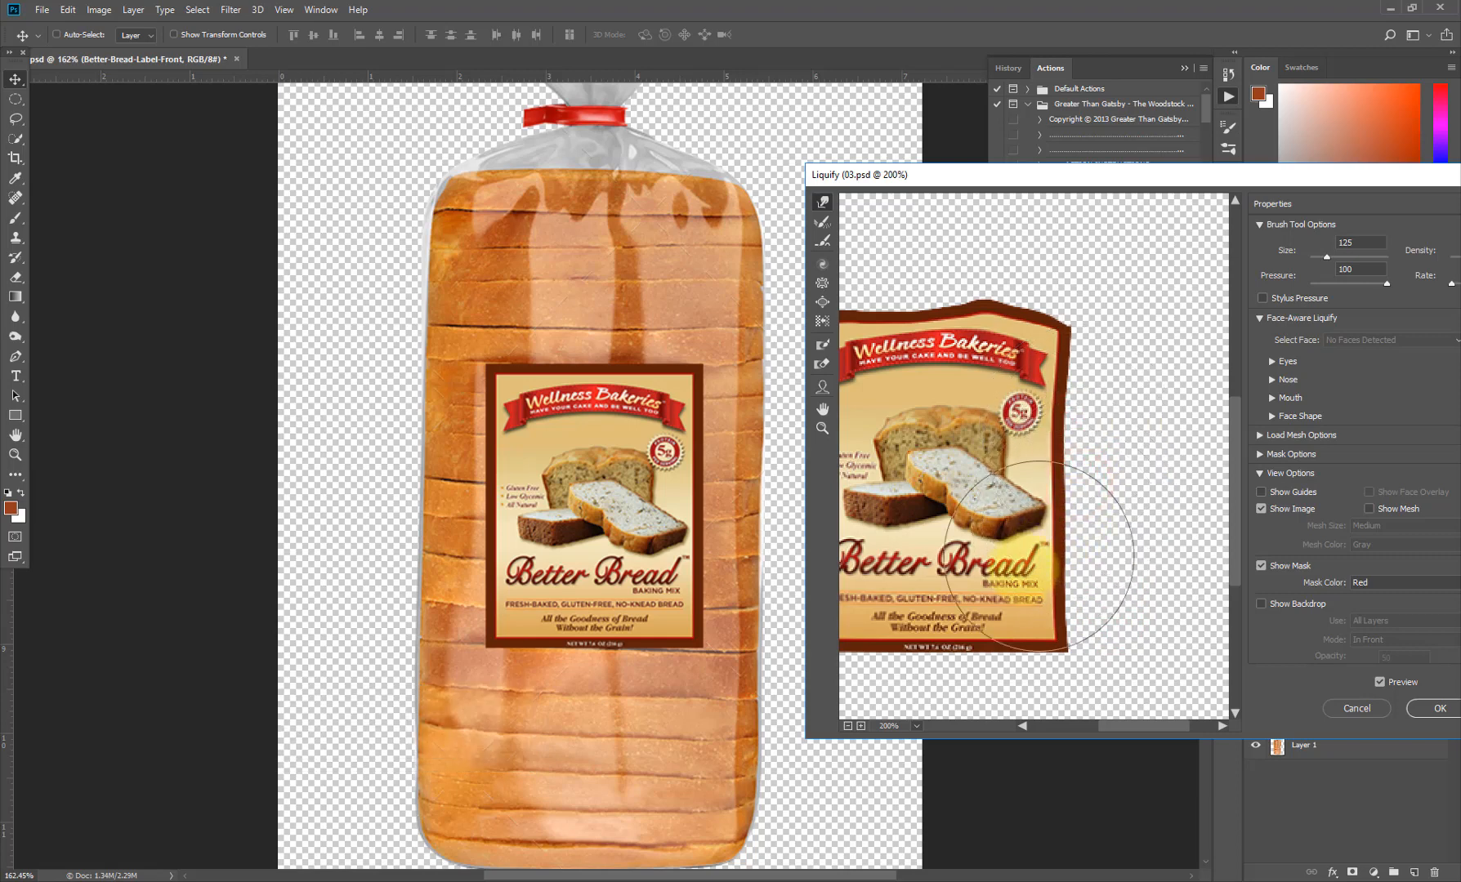
- Review the whole warped label in Liquify and apply the distortion to the label layer
scroll(1020, 507, down, 3)
mouse_move(1003, 564)
mouse_down()
mouse_move(965, 582)
mouse_move(1025, 571)
mouse_move(985, 568)
mouse_move(964, 596)
mouse_up()
click(1076, 535)
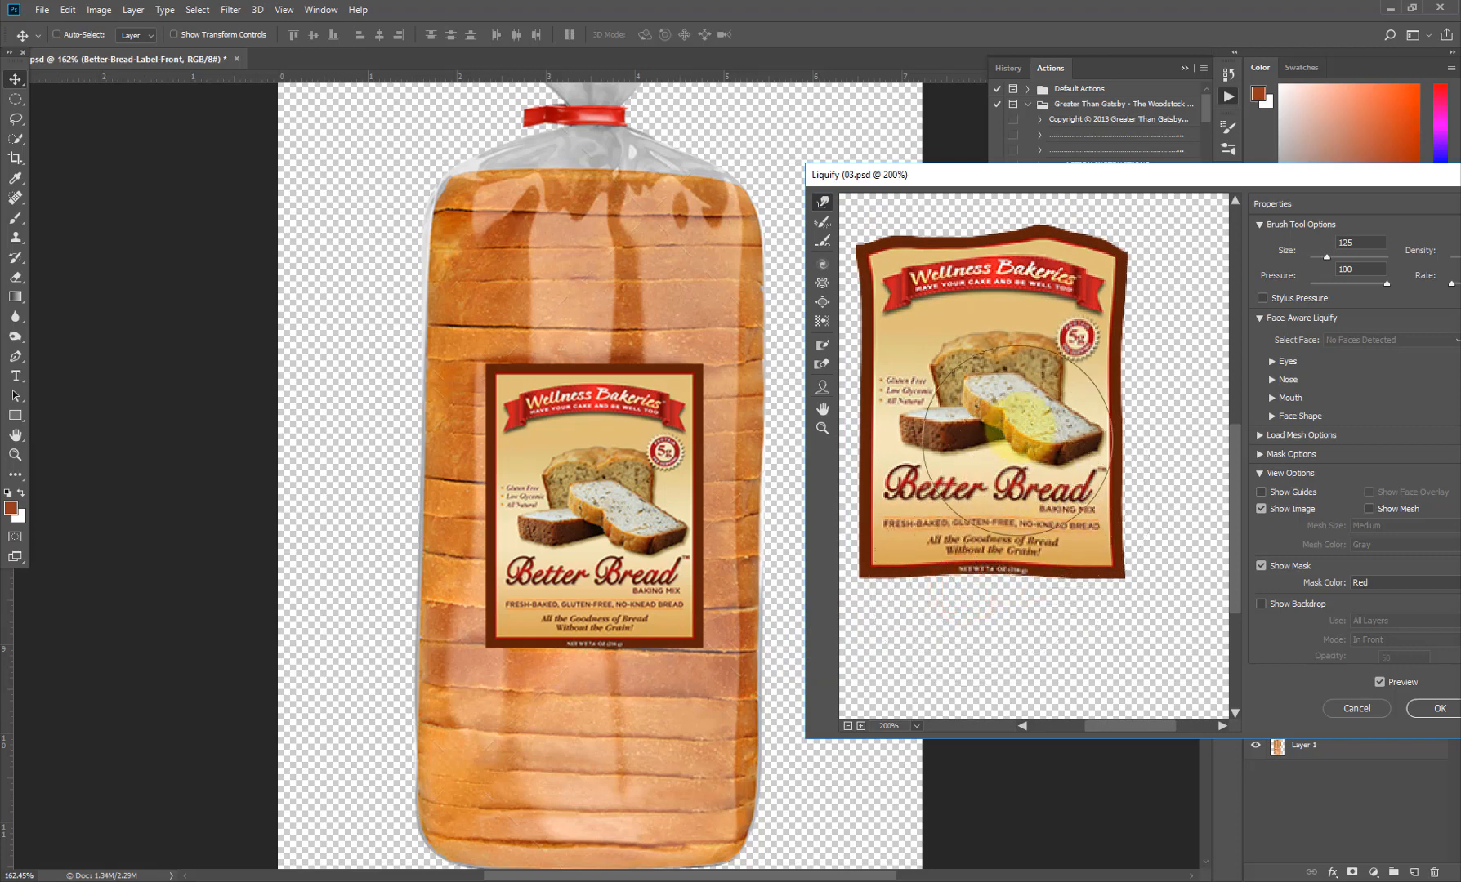
drag(1005, 431, 1023, 464)
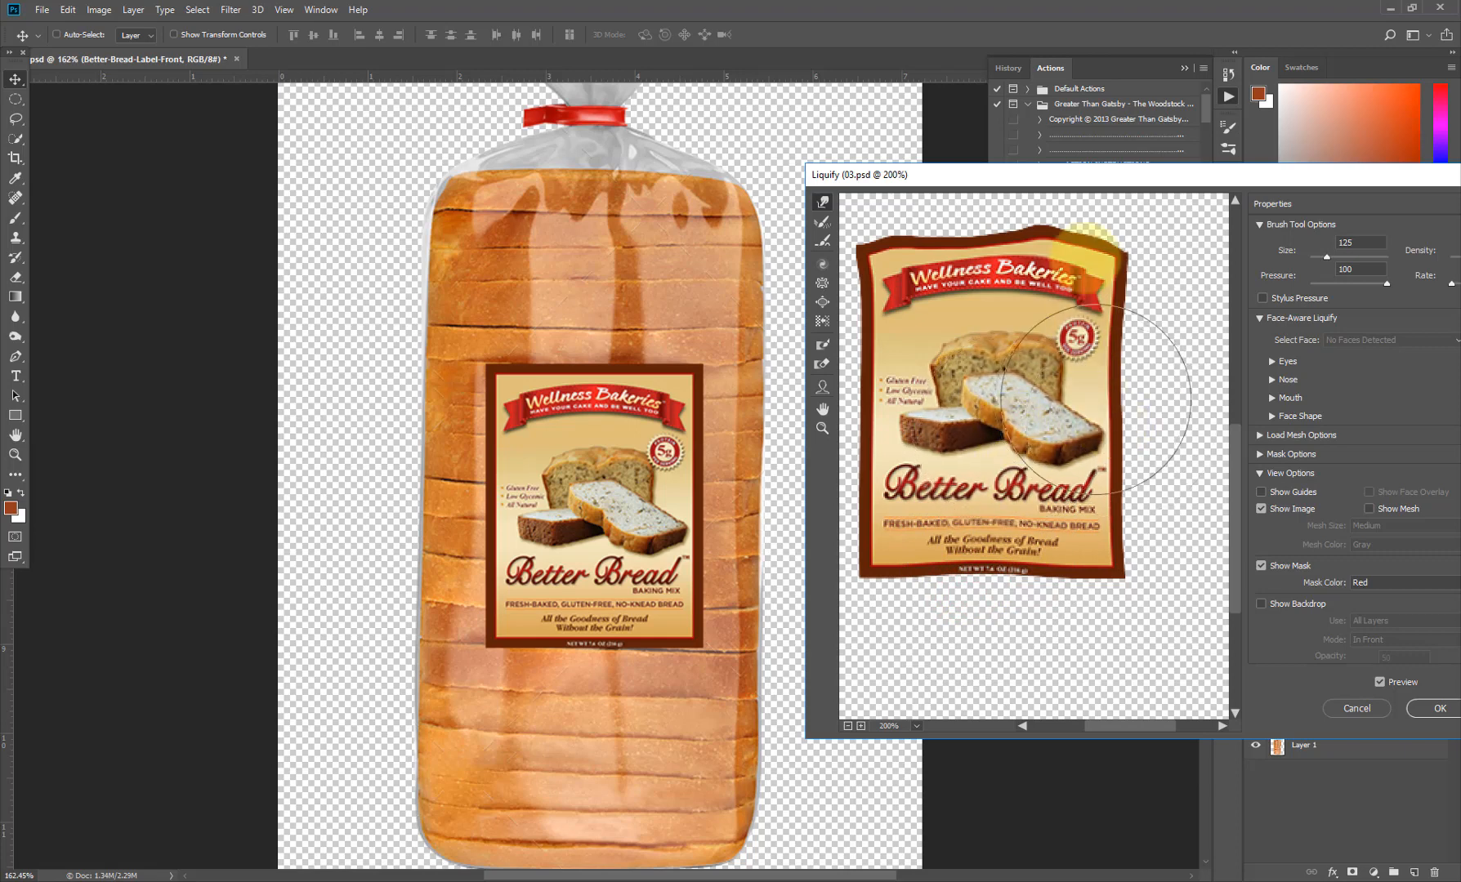
click(1101, 170)
drag(1096, 169, 912, 151)
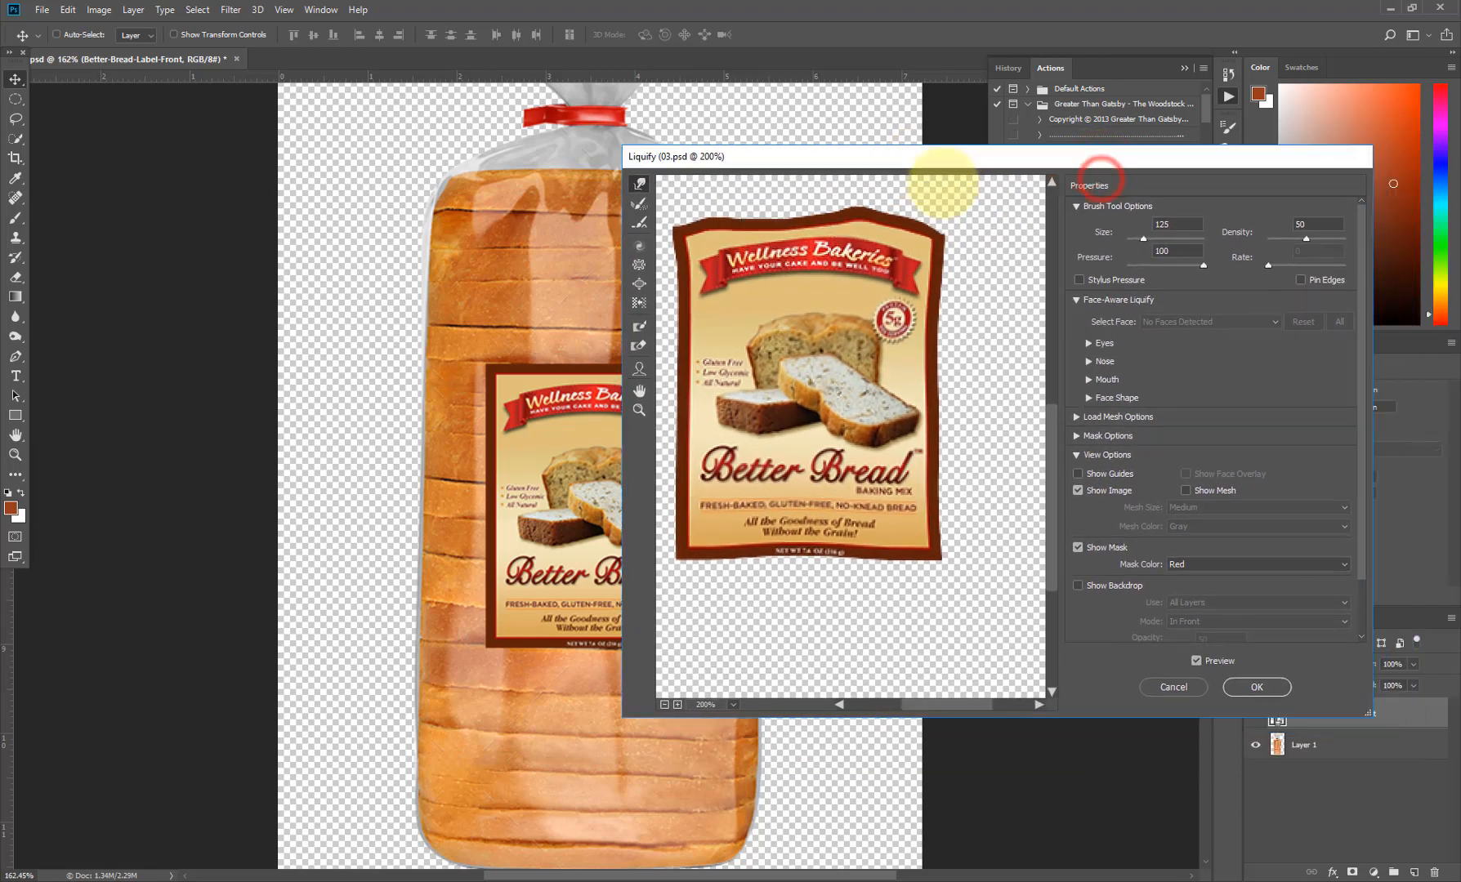
click(1258, 683)
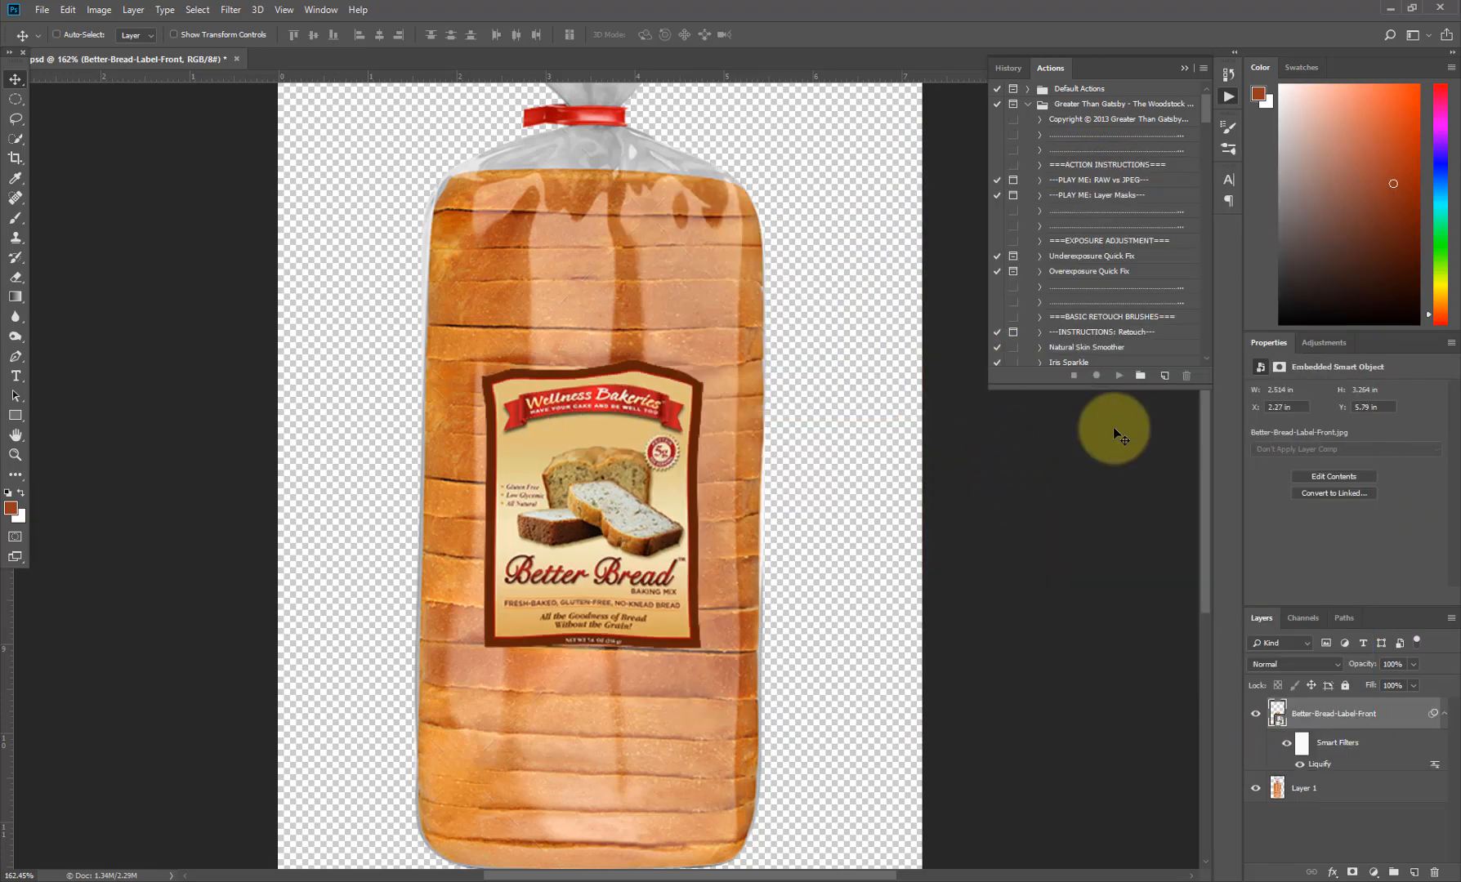
- Hide the label layer, add a new layer named Highlight at the top of the stack, and collapse the label's smart filters
click(1258, 715)
click(1353, 791)
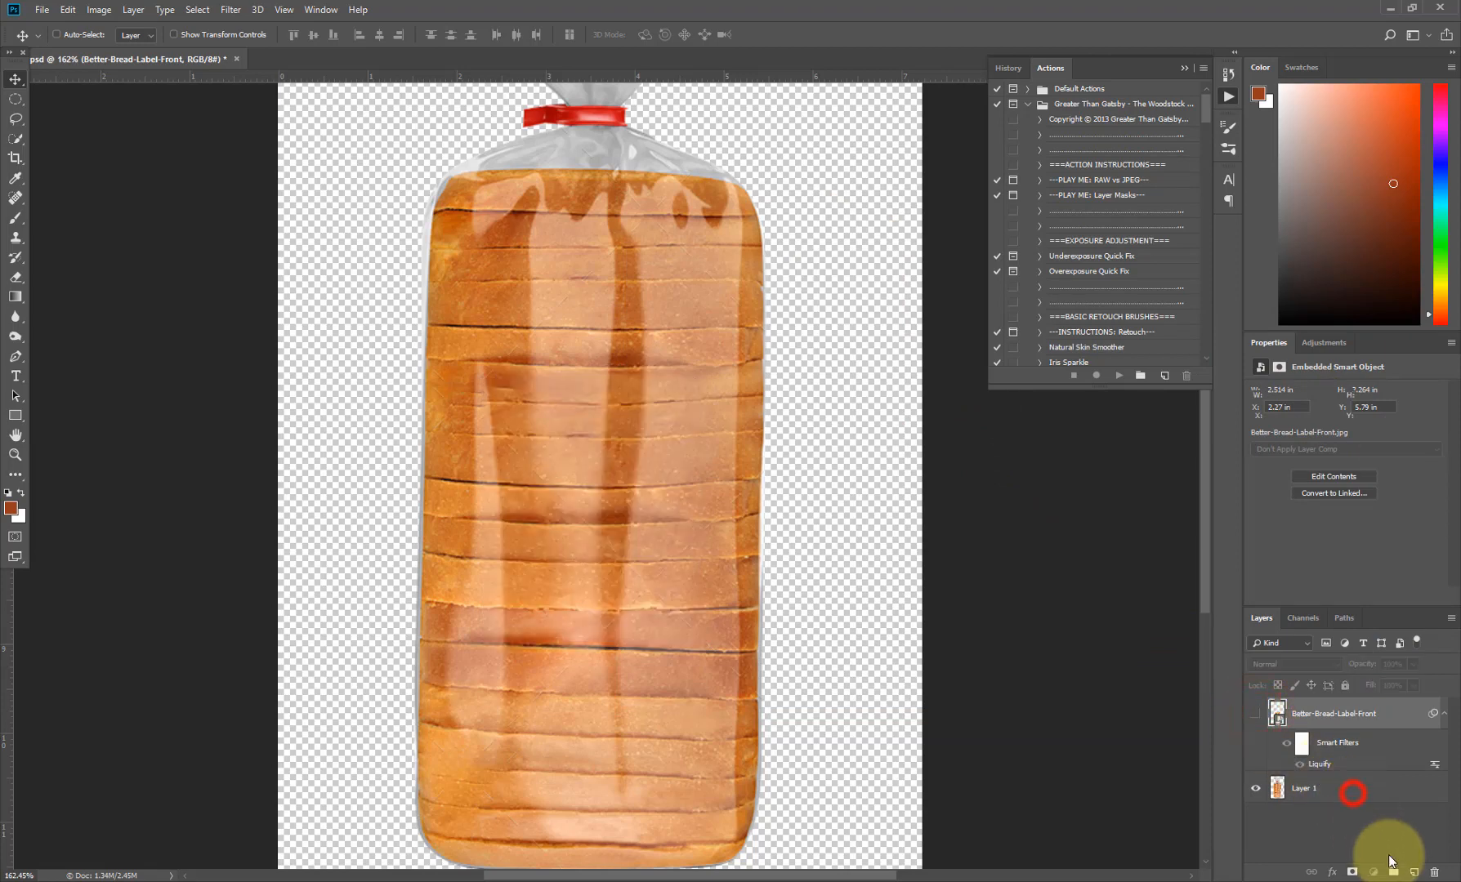
alt+click(1413, 873)
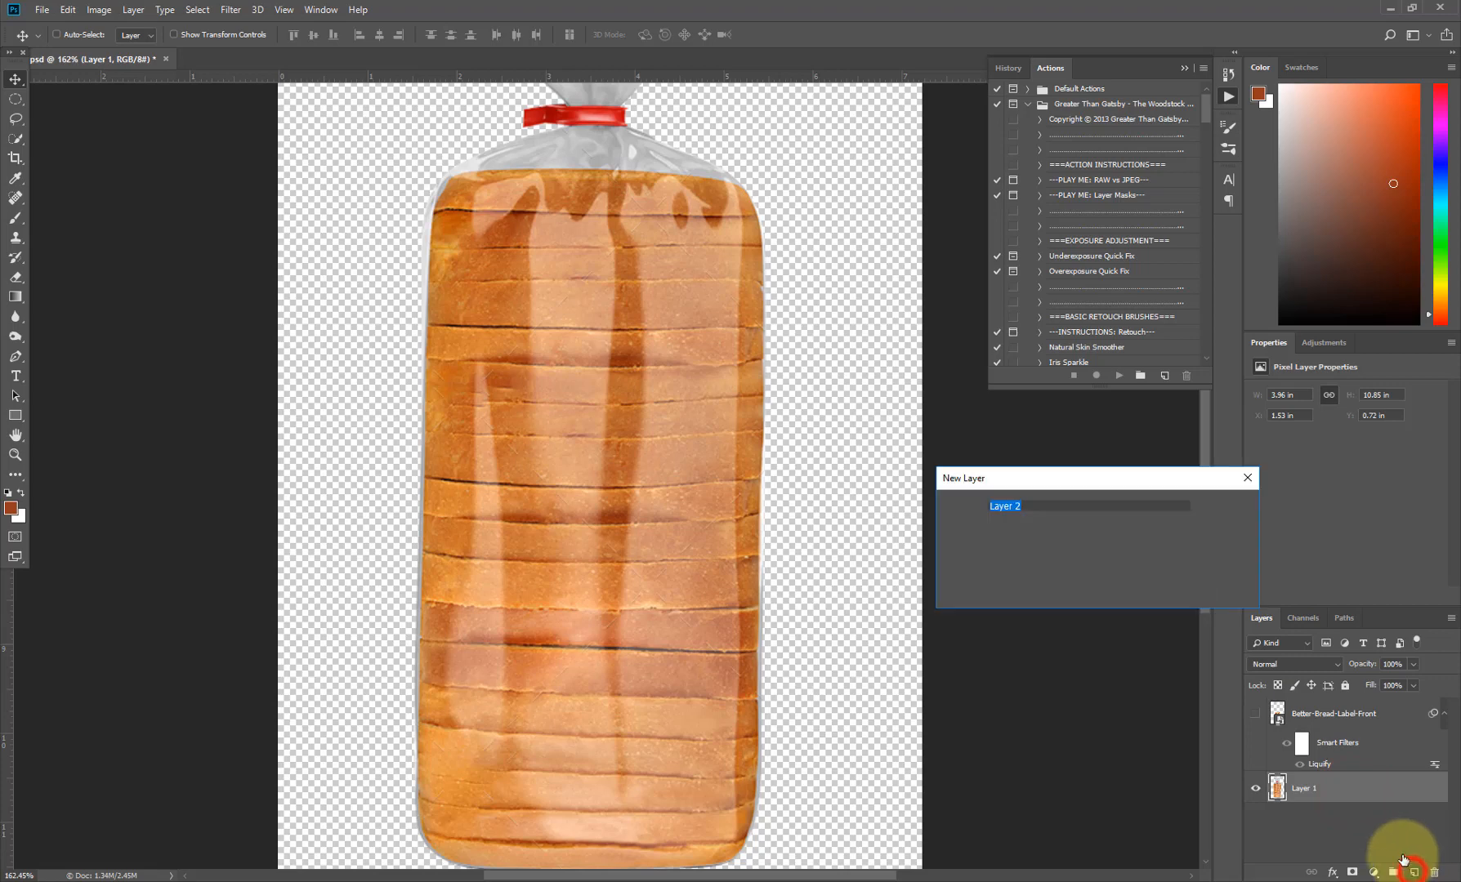
text(Hi)
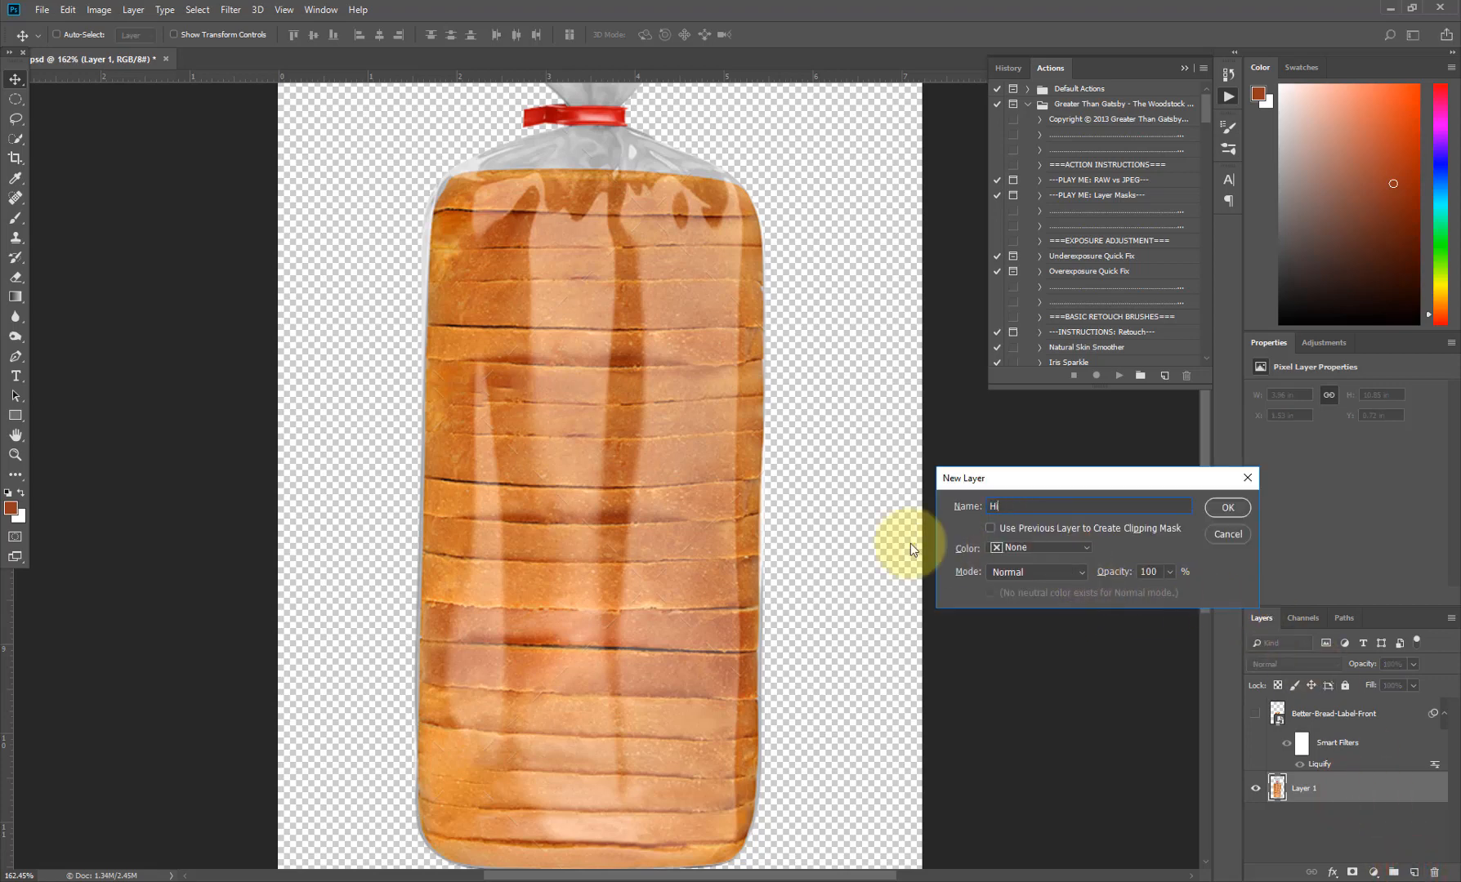
text(ghlight)
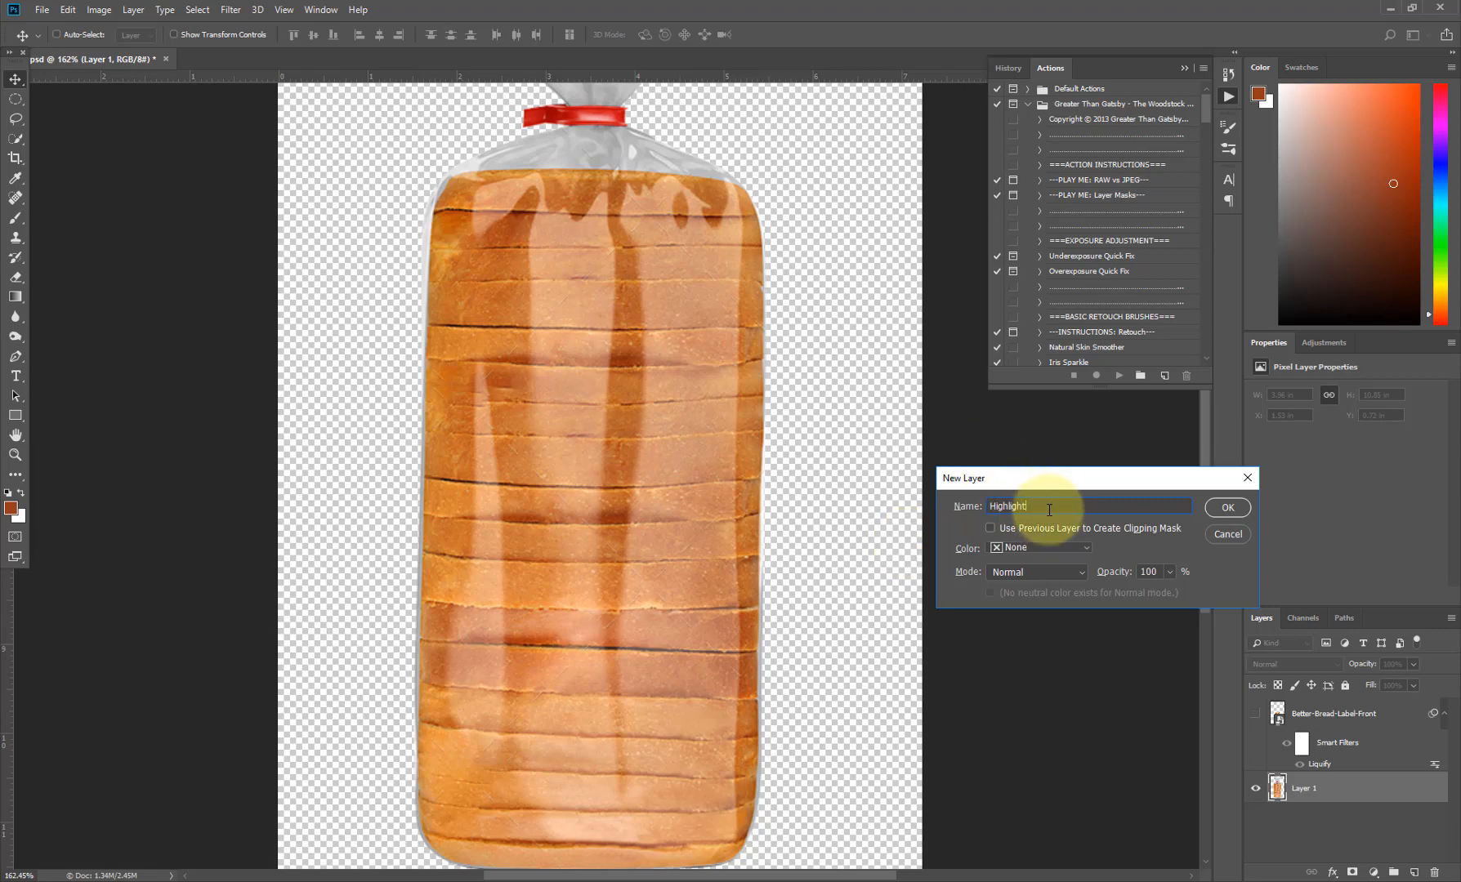
click(1232, 507)
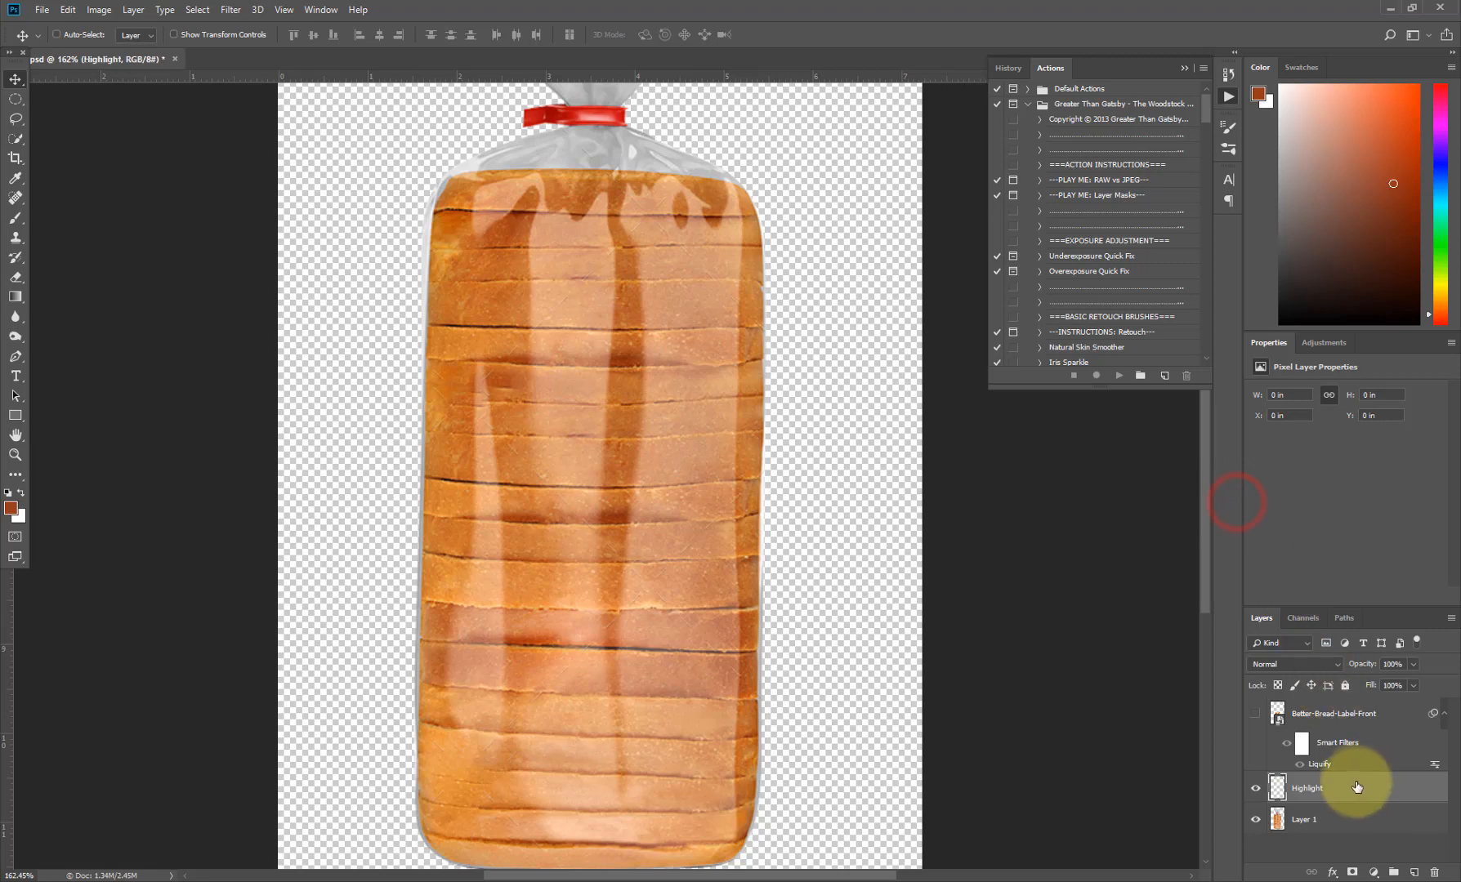
drag(1356, 787, 1341, 709)
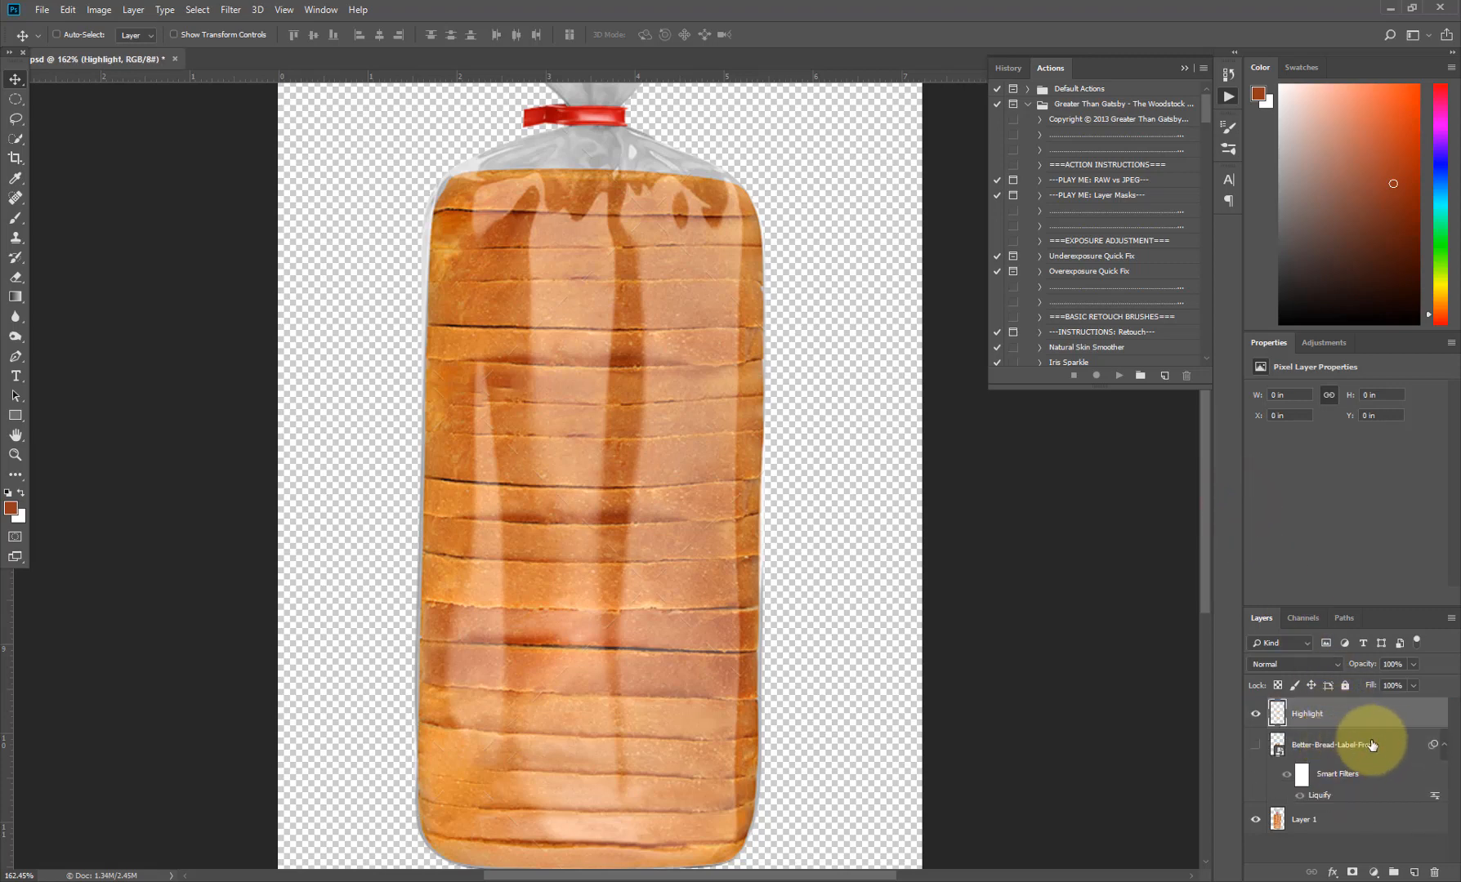
click(1443, 744)
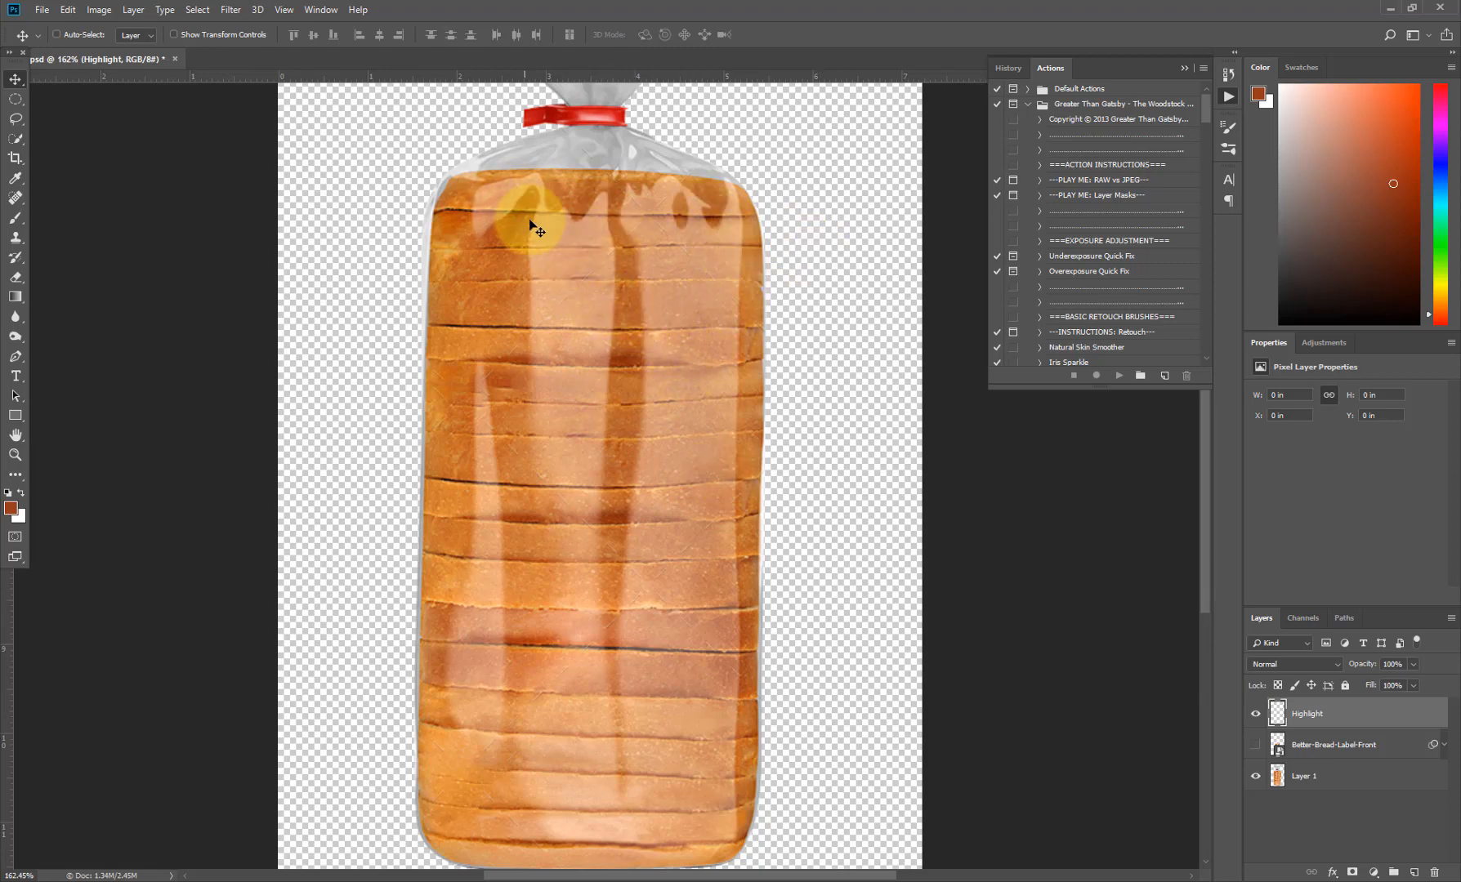
- Rename the bagged loaf layer Layer 1 as Mockup
double_click(1310, 777)
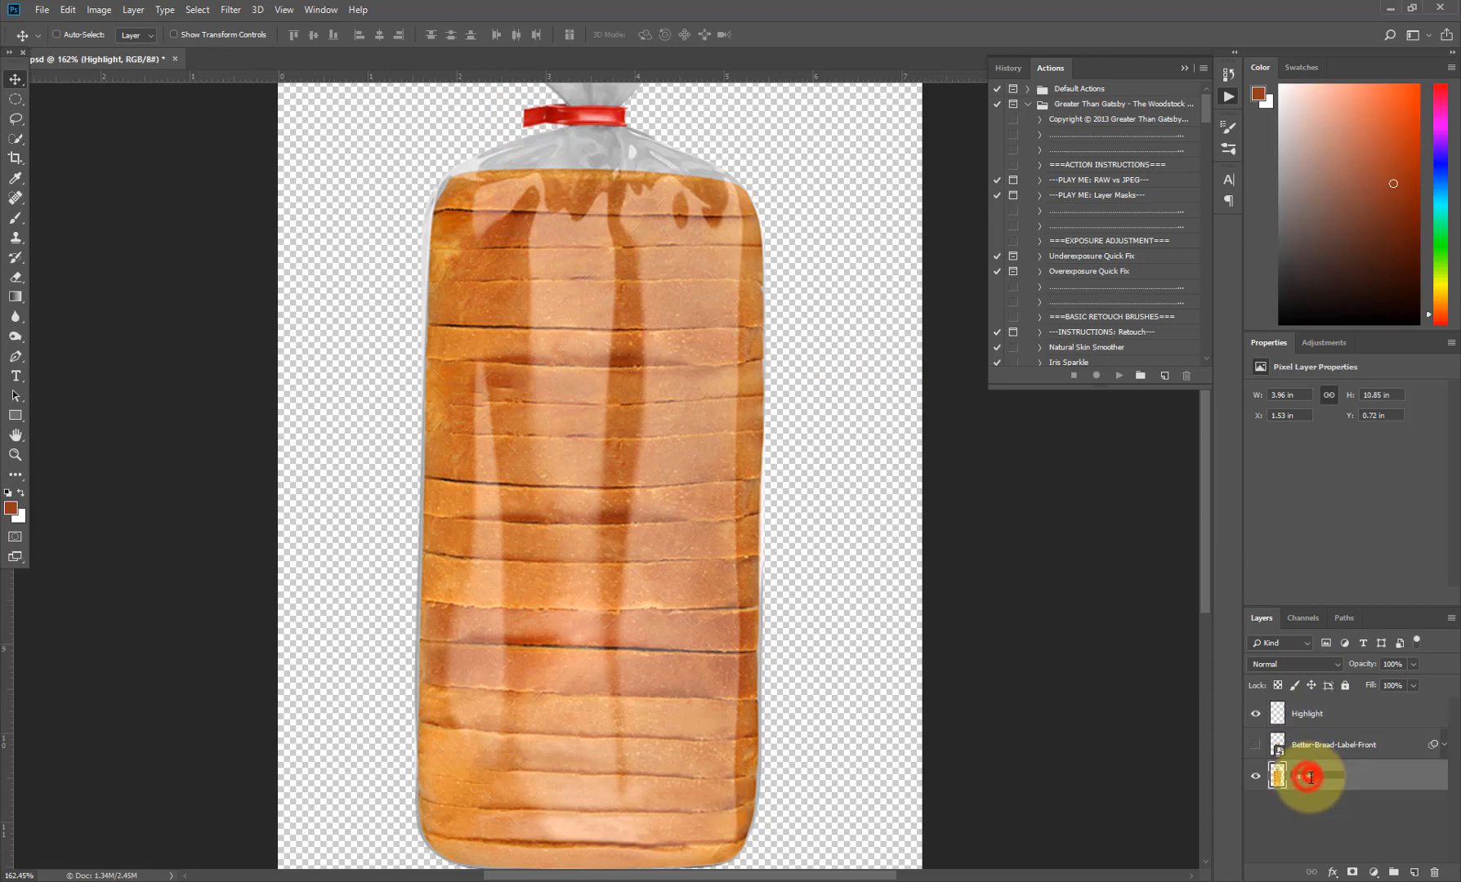
text(Mockup)
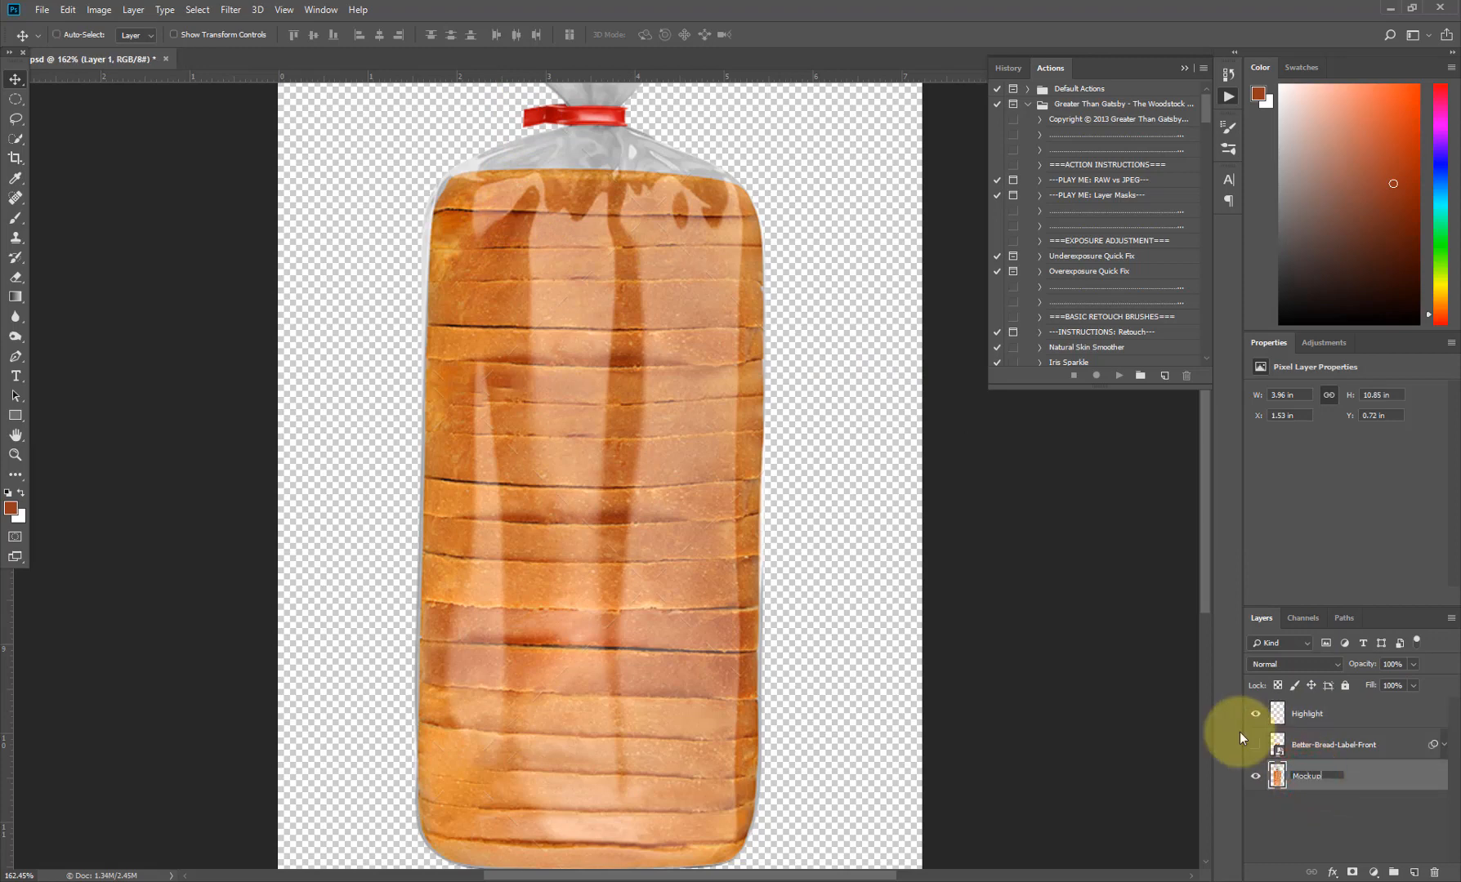
key(Return)
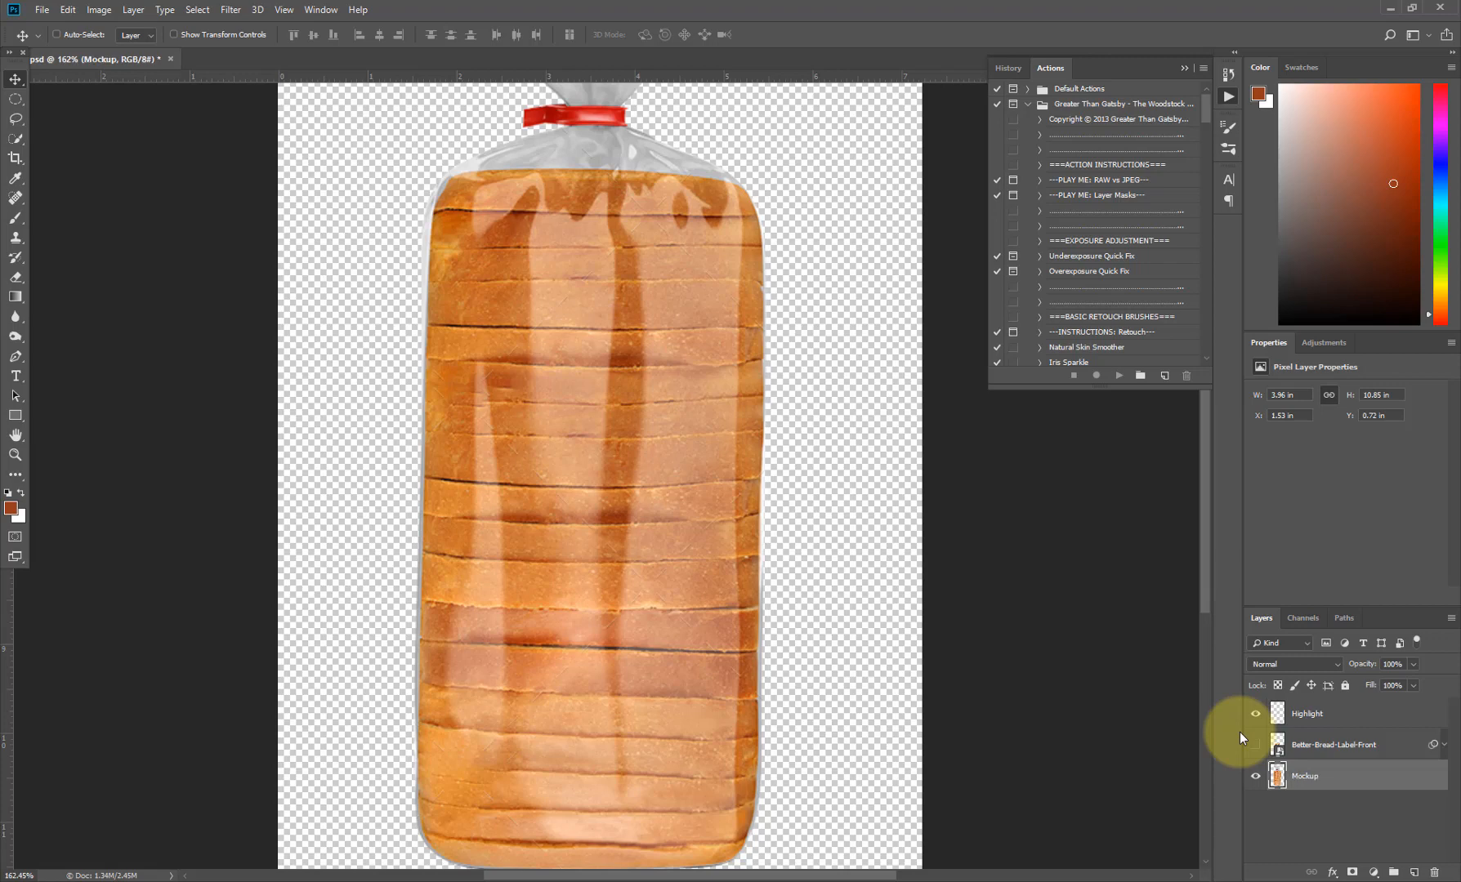
- With the Highlight layer active, select the bag's light reflections using Color Range, sampling the pale upper streak with Fuzziness 30
click(1321, 708)
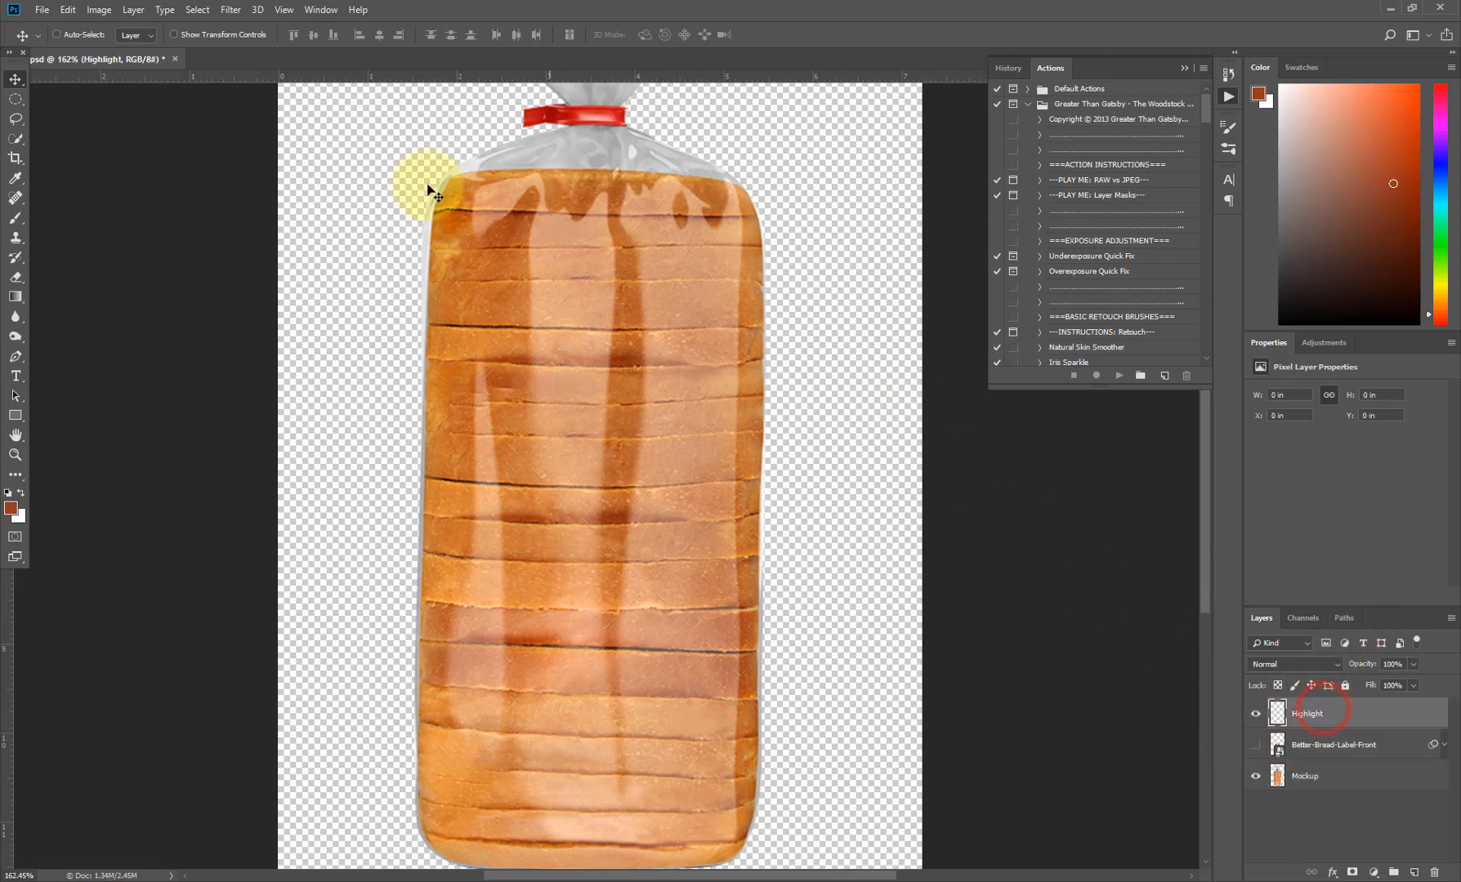
click(196, 9)
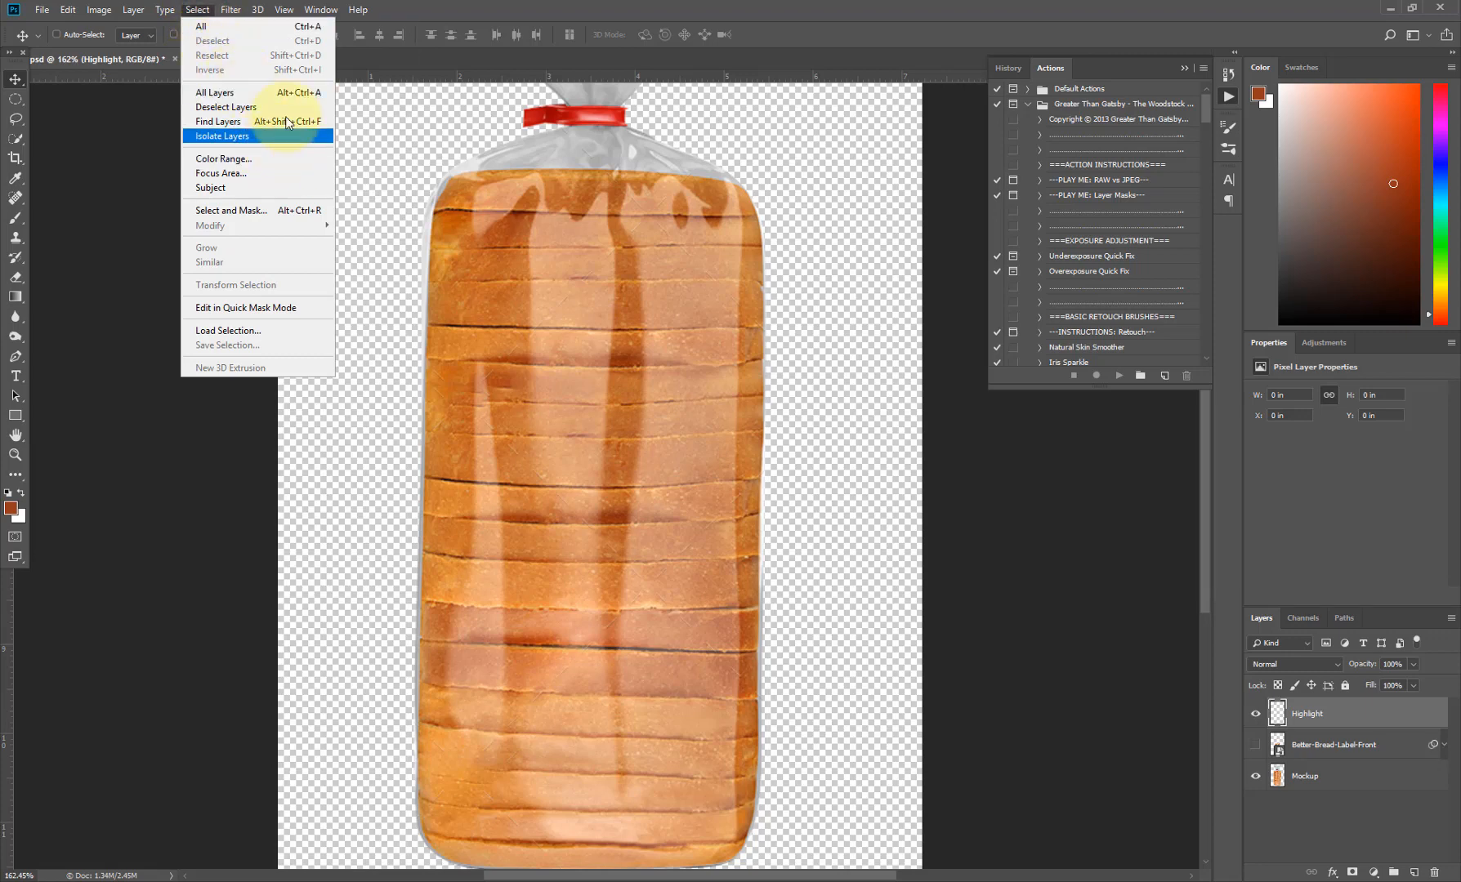
click(272, 165)
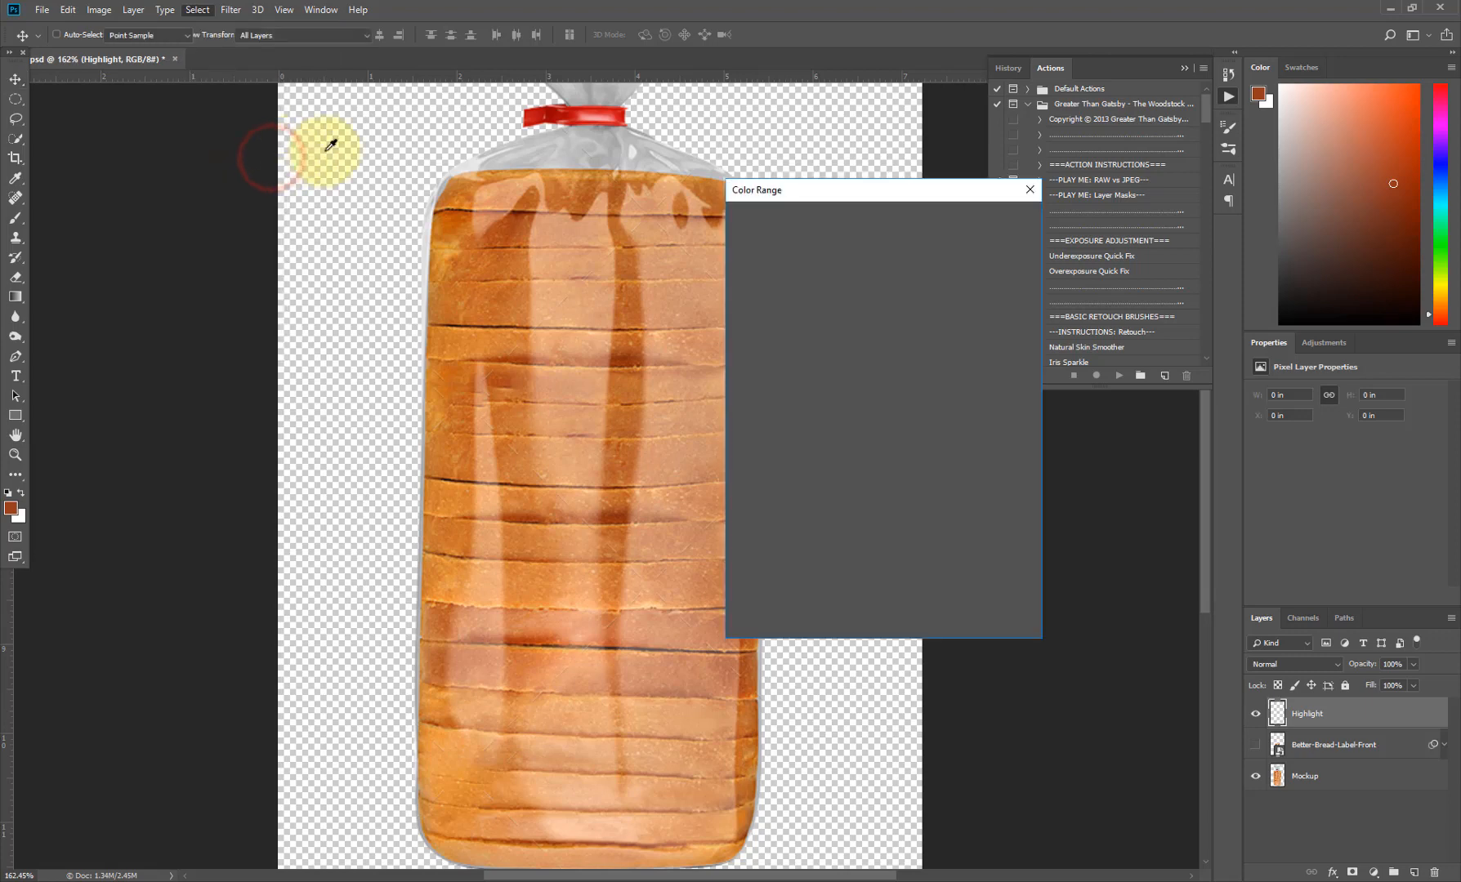
drag(880, 193, 1003, 134)
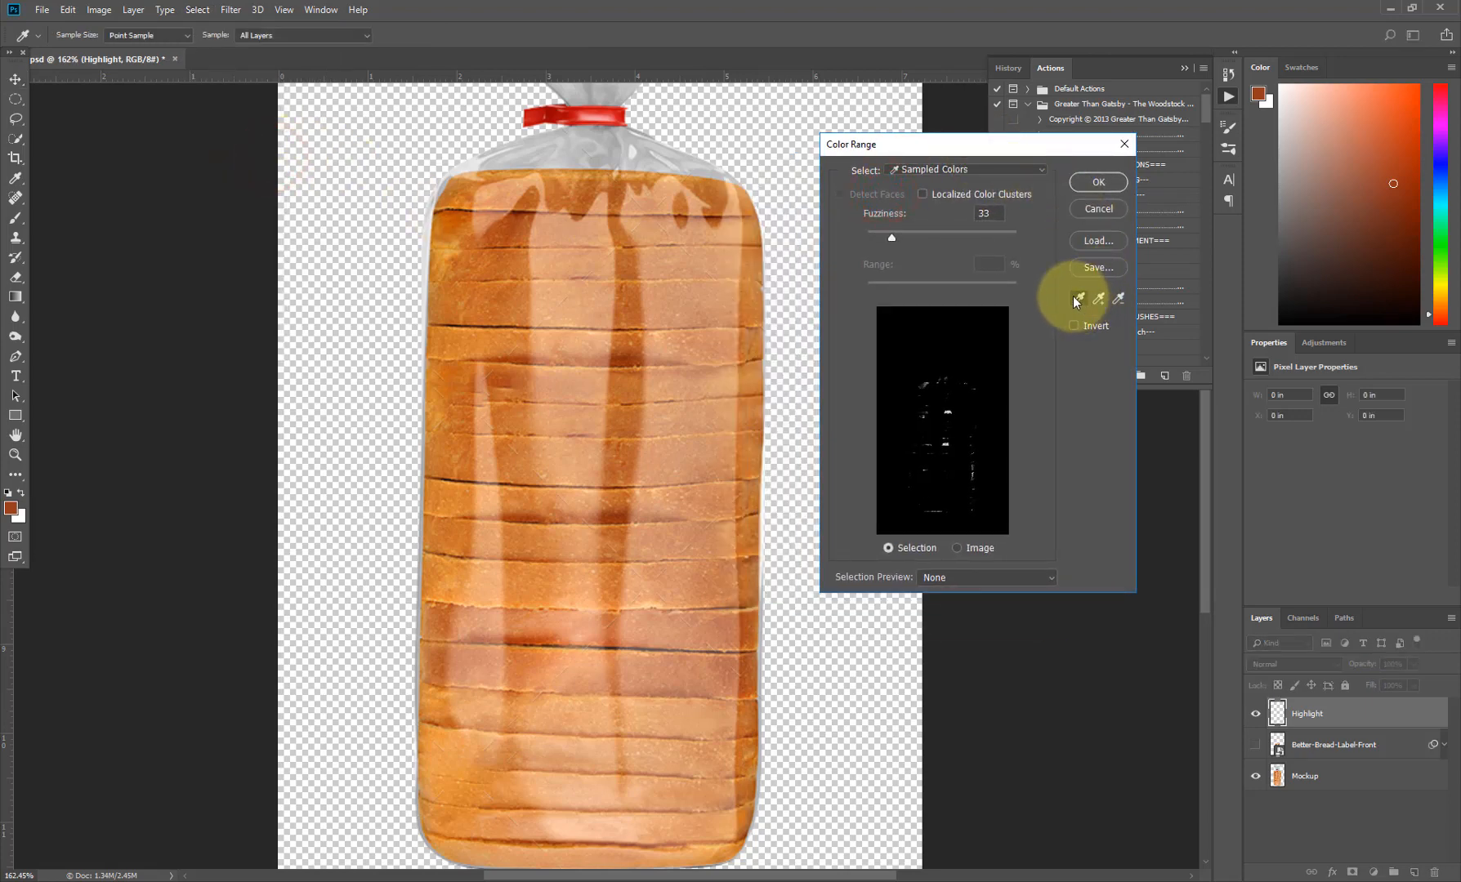
click(587, 255)
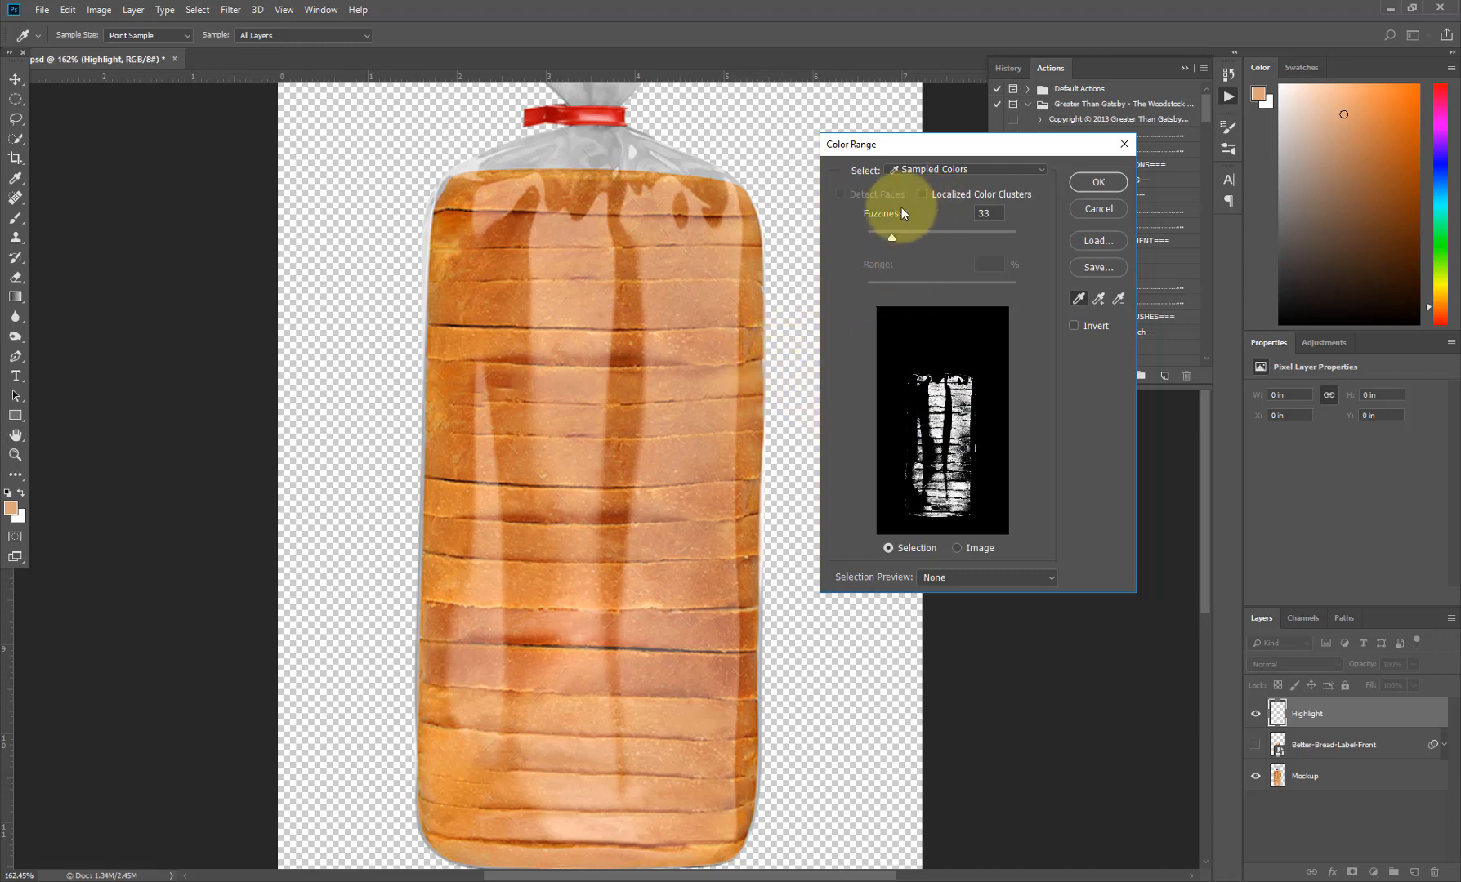
drag(892, 234, 892, 239)
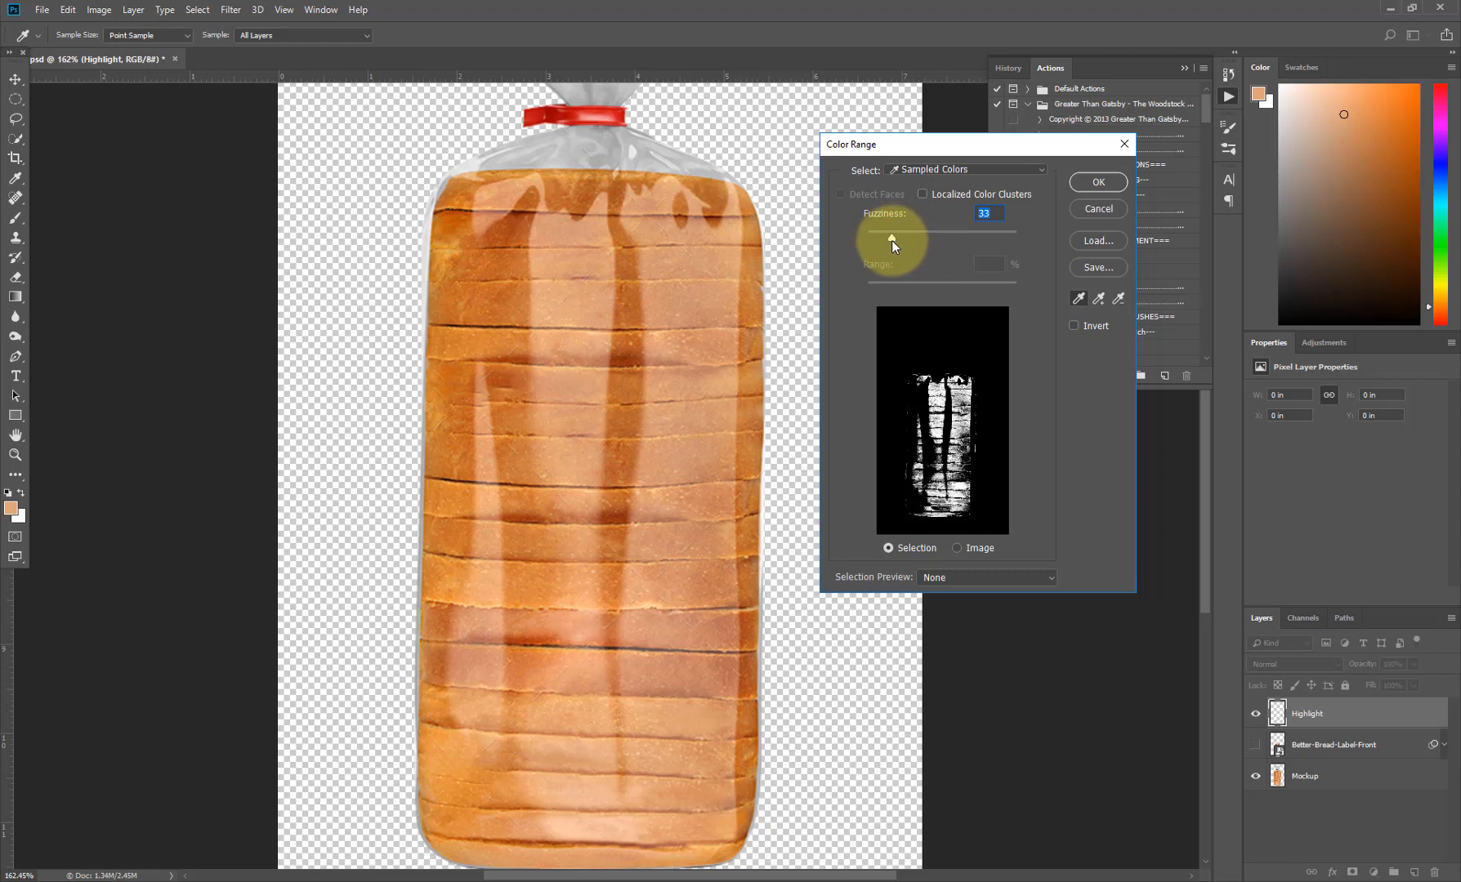
drag(891, 237, 904, 233)
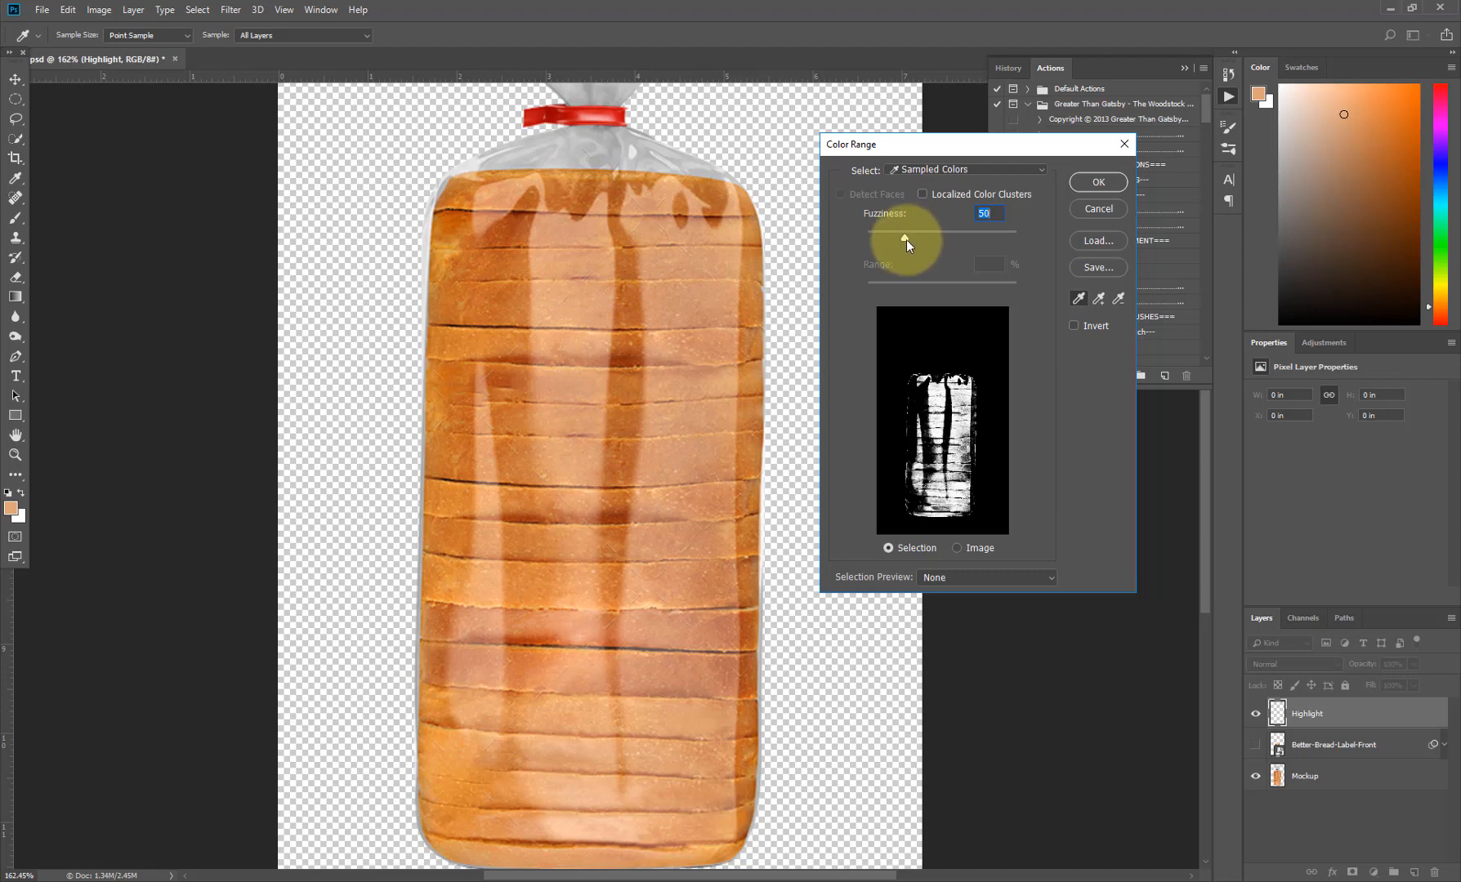
drag(902, 237, 890, 241)
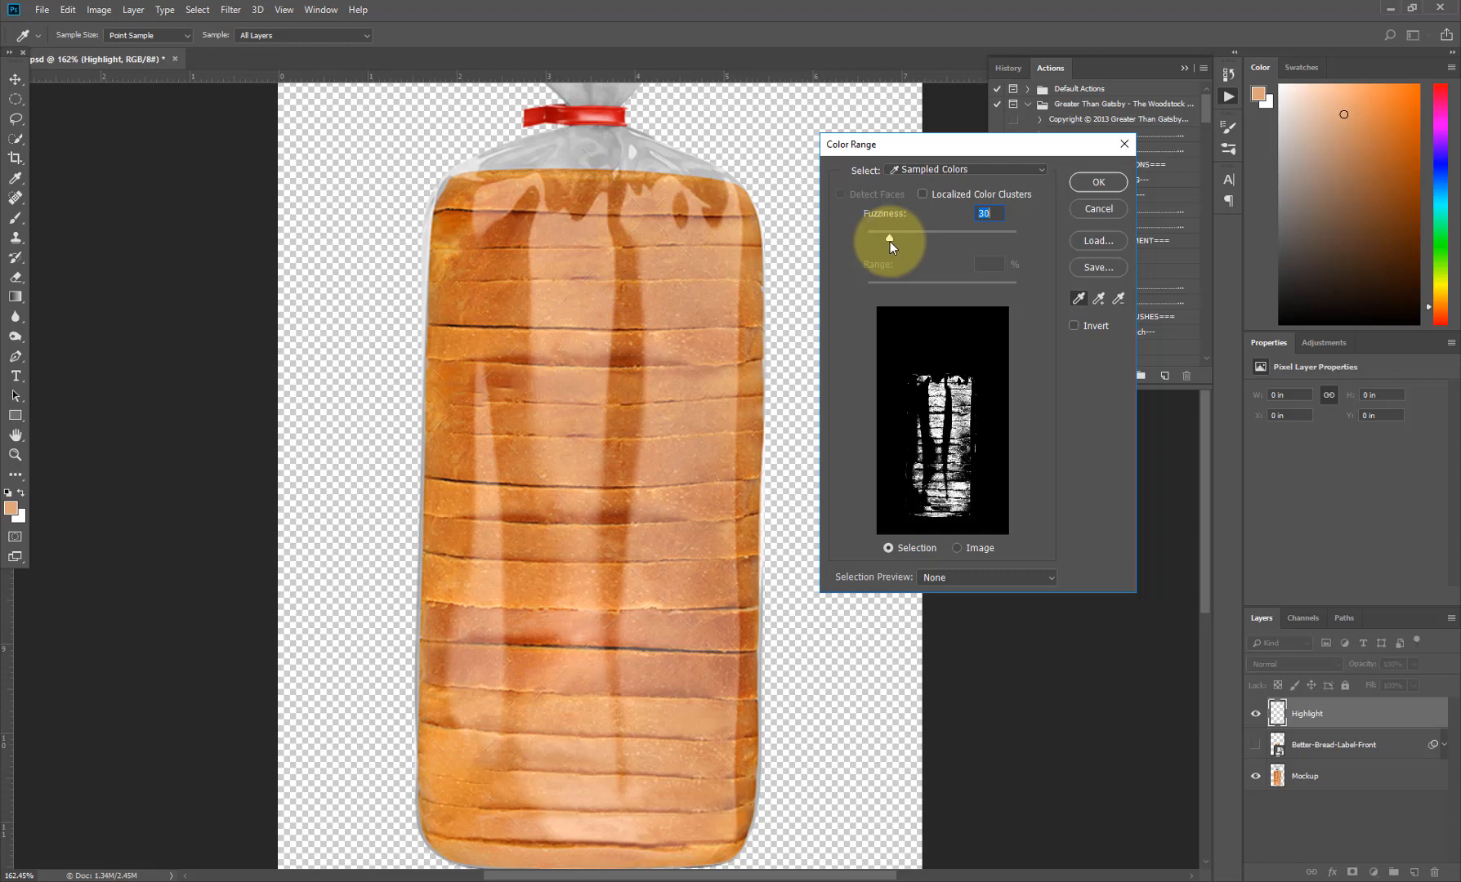
click(1098, 182)
key(v)
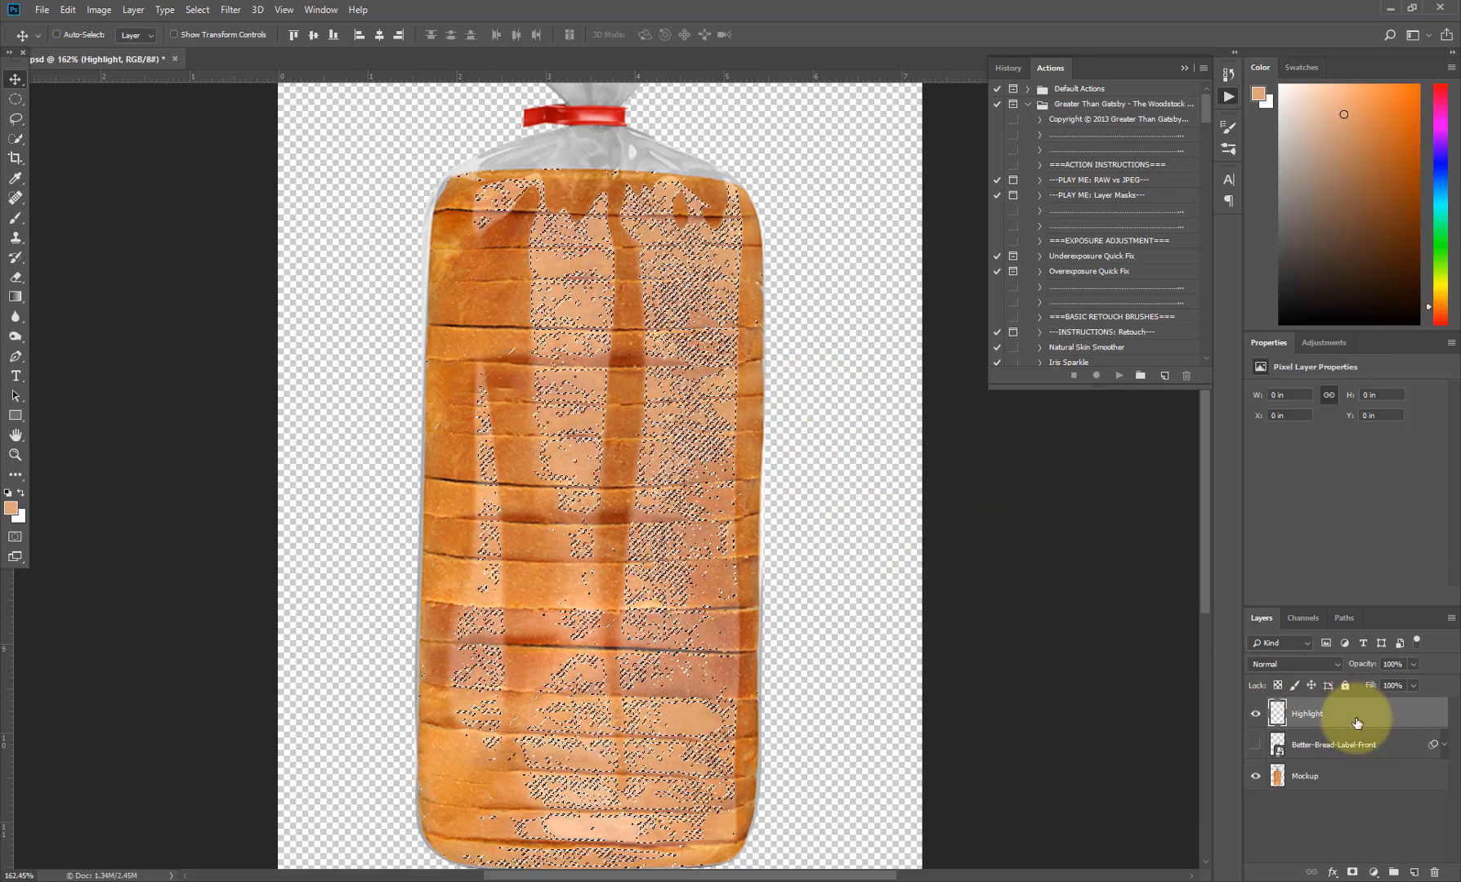
- Show the label layer and use the Lasso to add a tapering reflection streak from the label's top edge to below the bread slices
click(1256, 744)
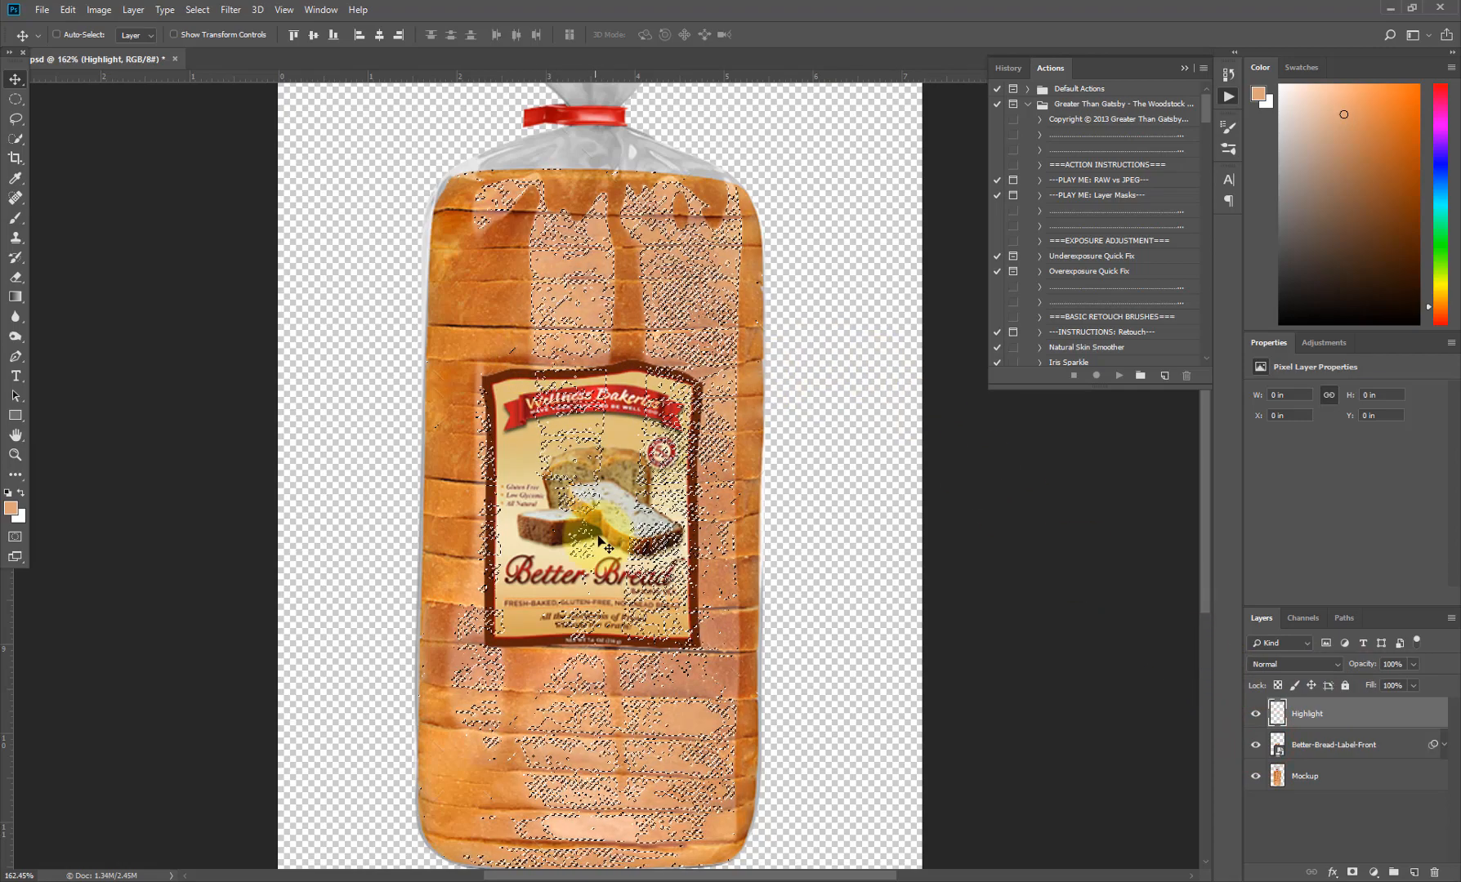
drag(548, 366, 622, 447)
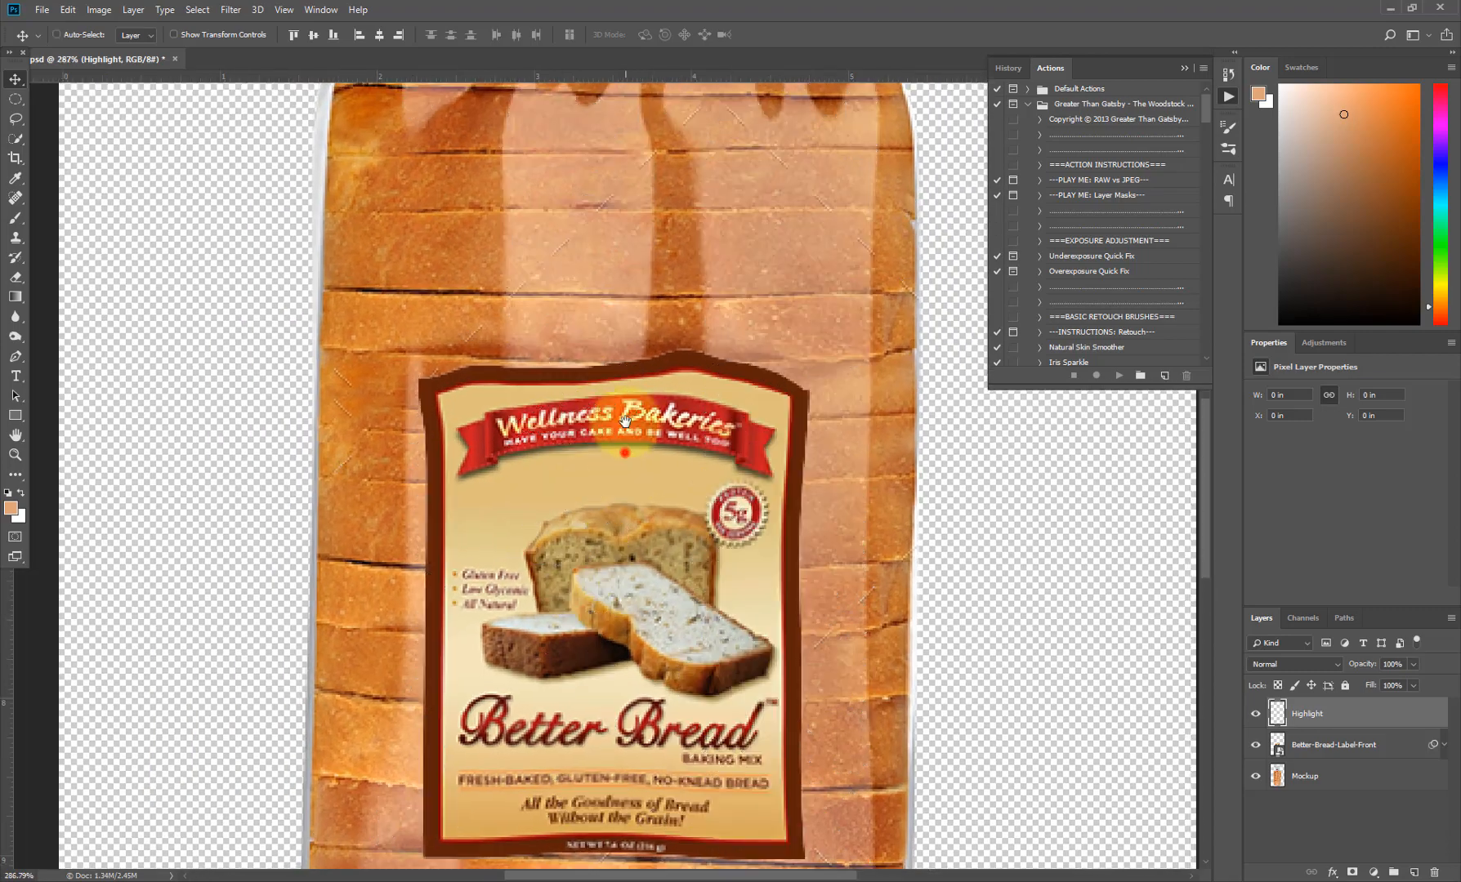
scroll(409, 249, down, 1)
key(ctrl+alt+2)
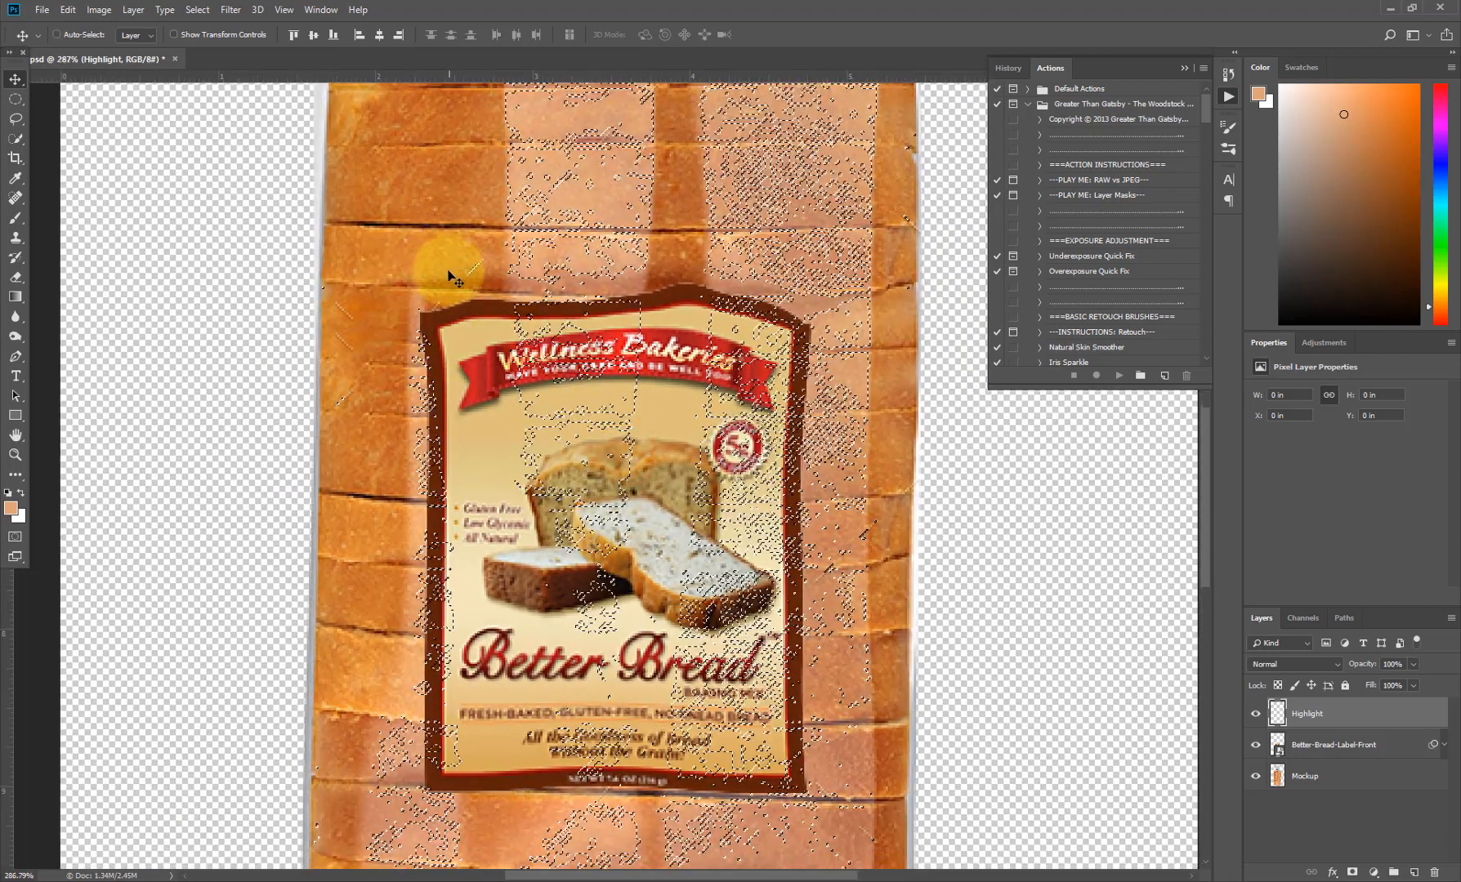
click(18, 124)
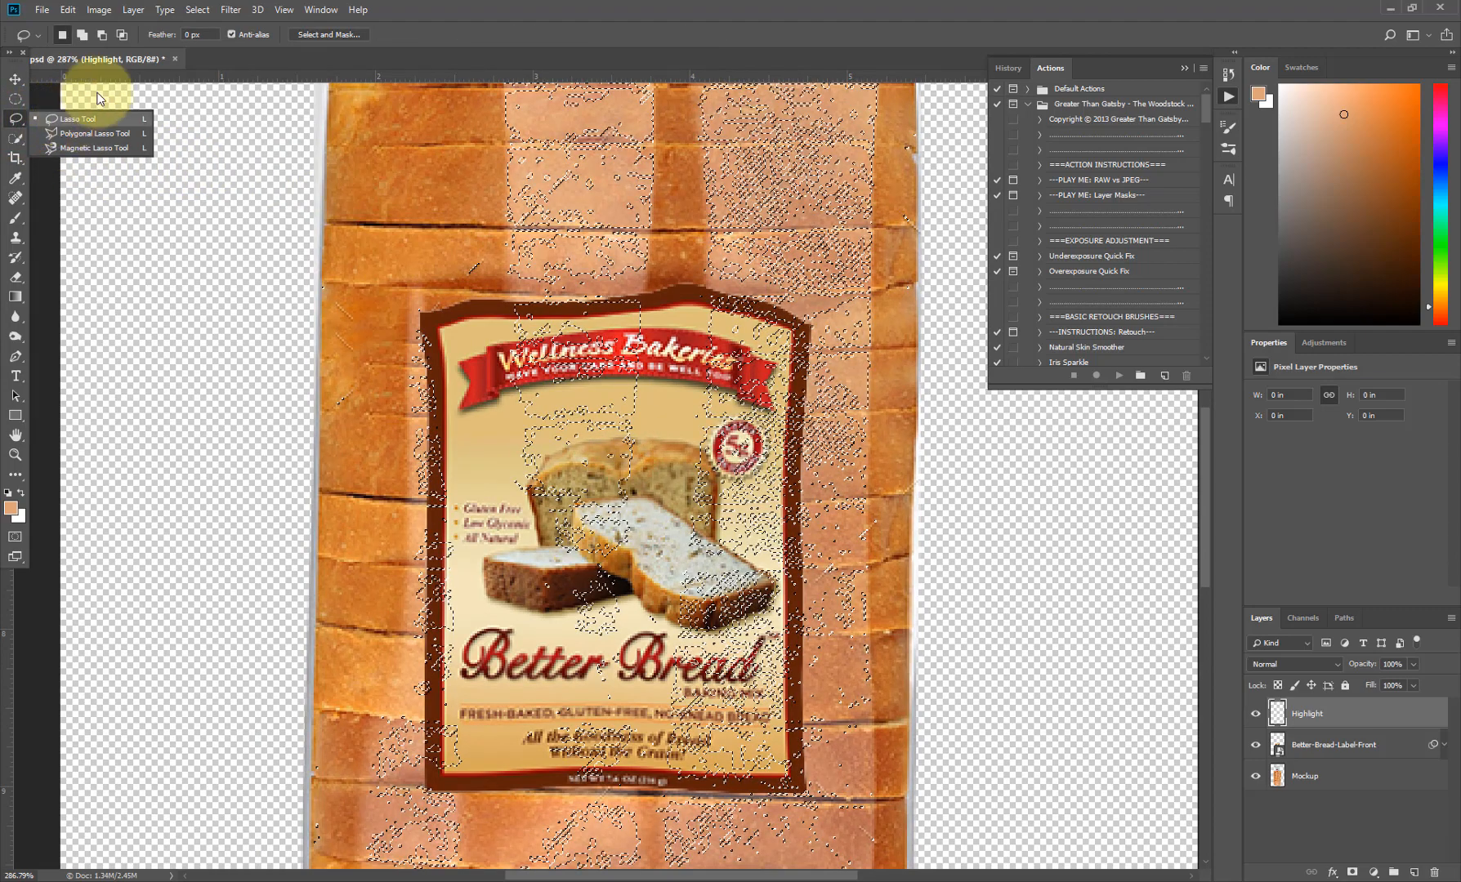
key(shift)
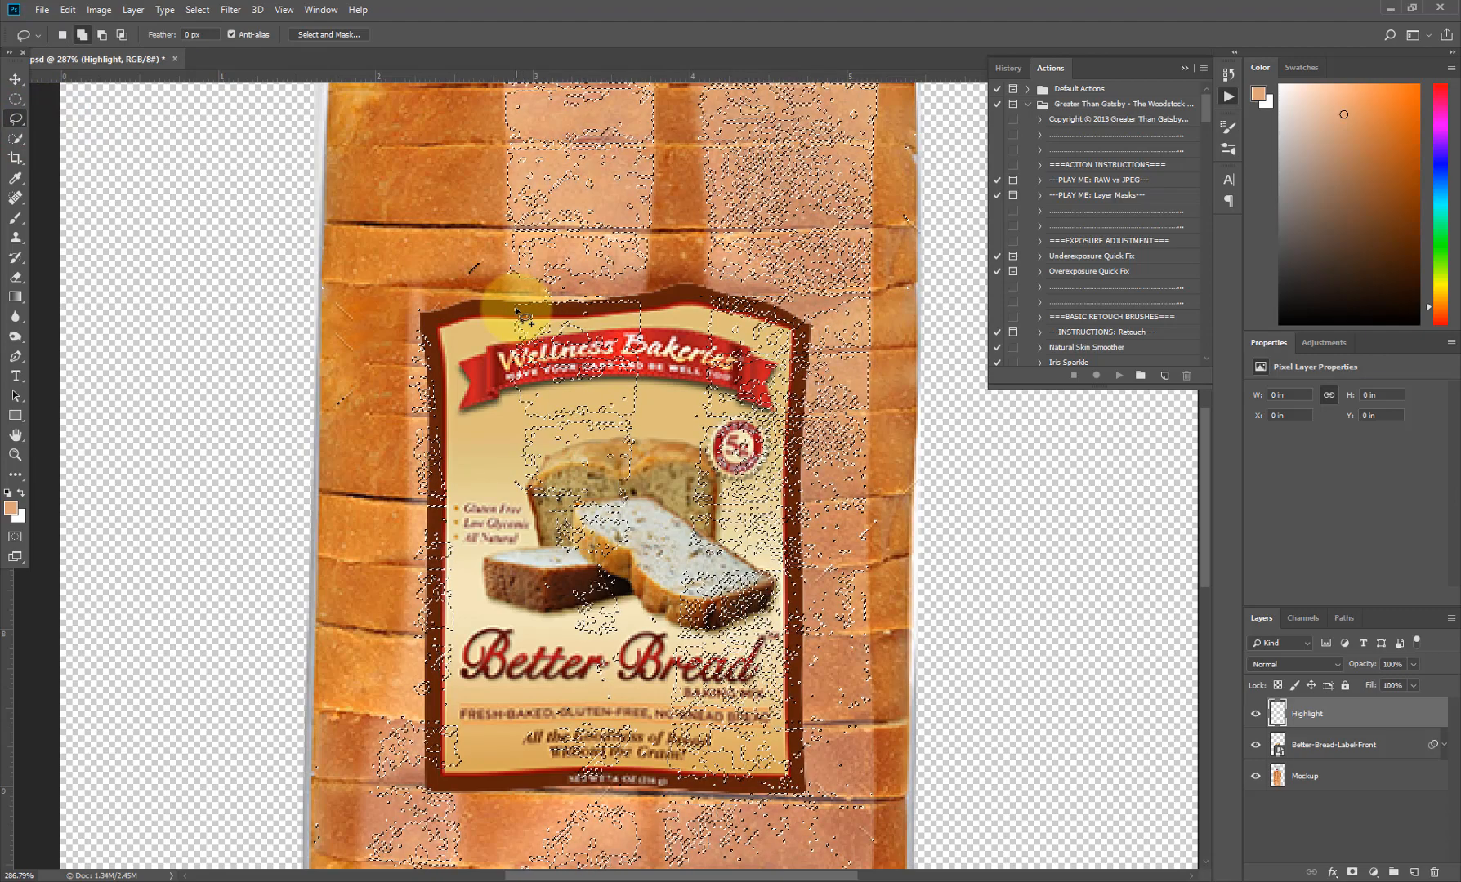
drag(516, 307, 518, 316)
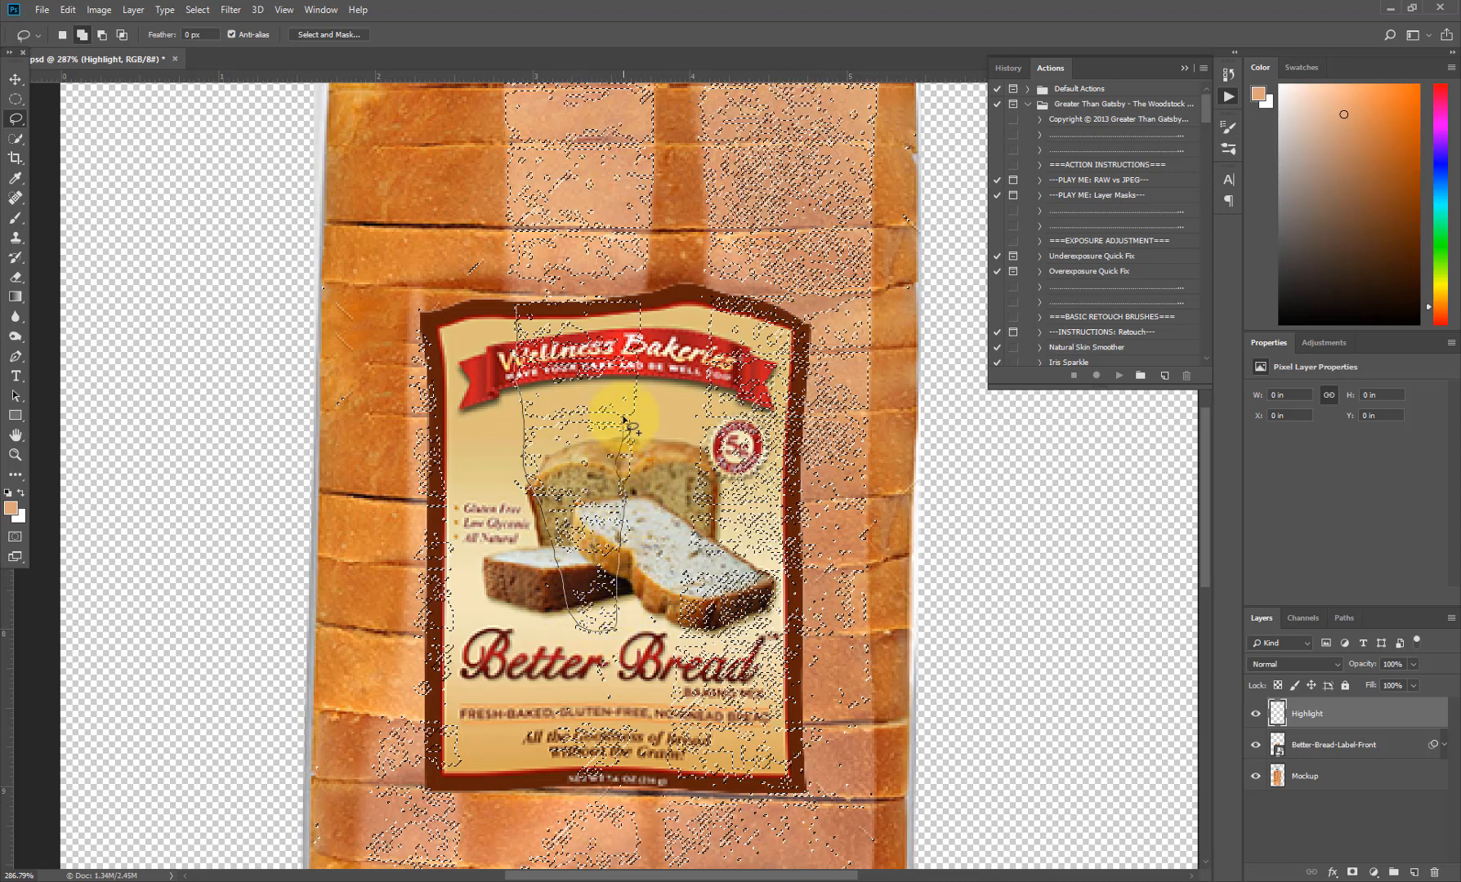
- Widen the tapering streak selection along its right and left edges with further Lasso additions, joining it to the reflection above the label
mouse_move(629, 384)
mouse_down()
mouse_move(627, 304)
mouse_move(514, 308)
mouse_move(575, 332)
mouse_move(633, 299)
mouse_up()
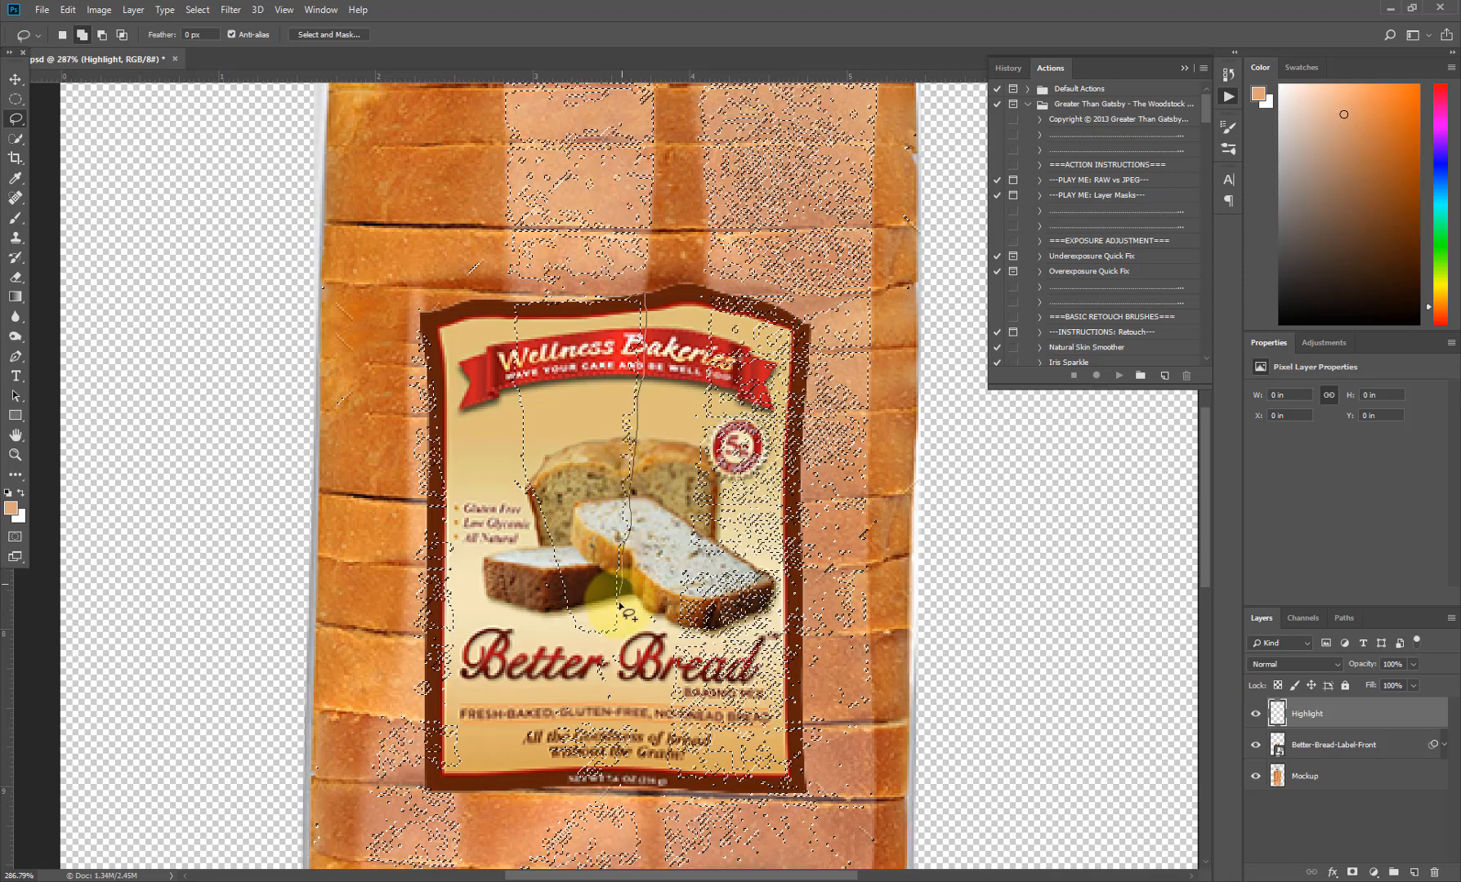
mouse_move(584, 560)
mouse_down()
mouse_move(573, 464)
mouse_move(616, 302)
mouse_up()
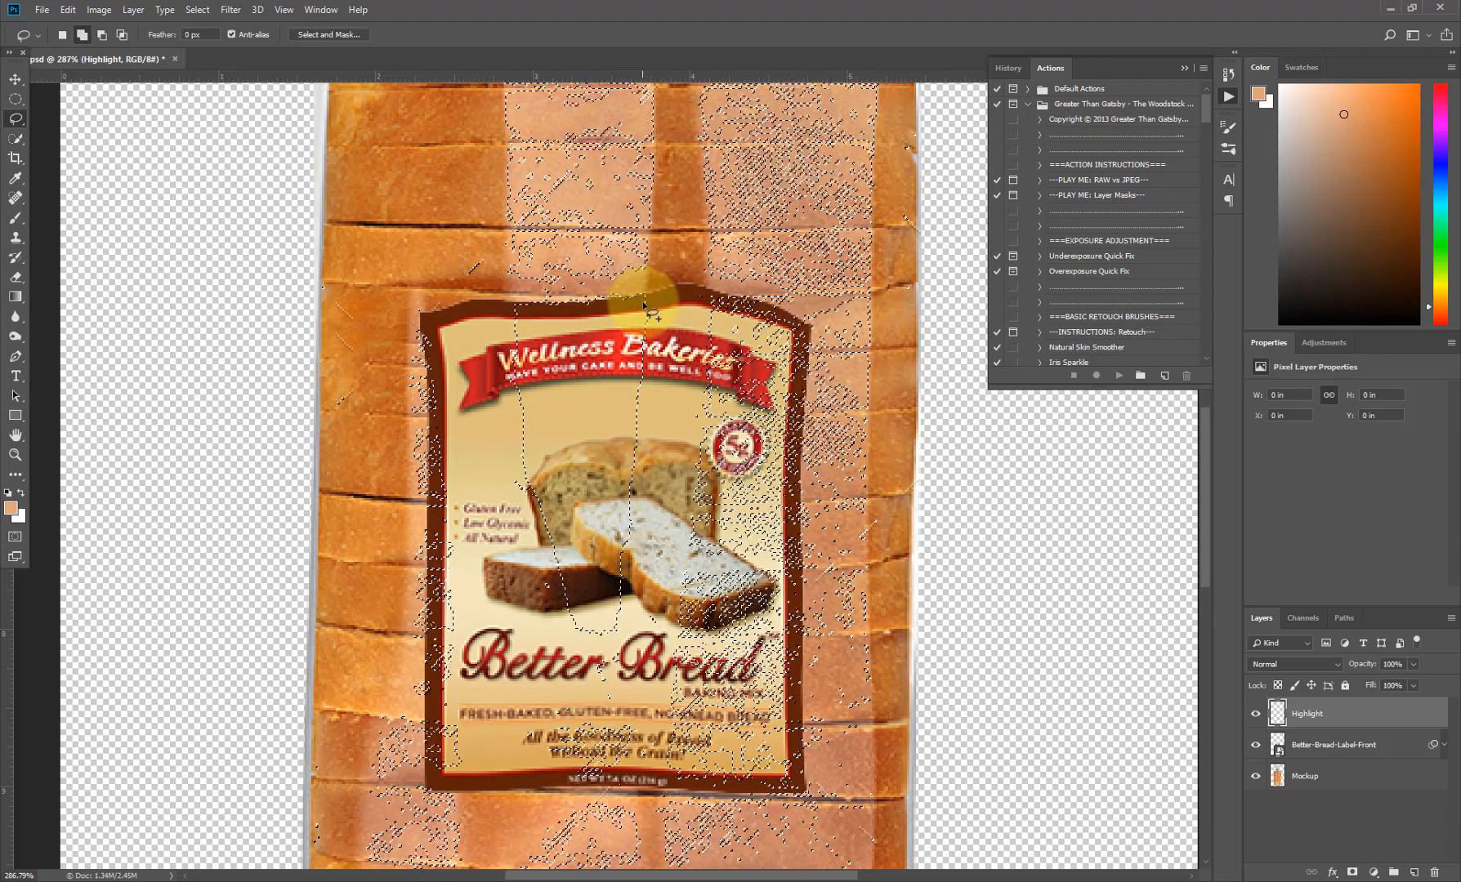
key(shift)
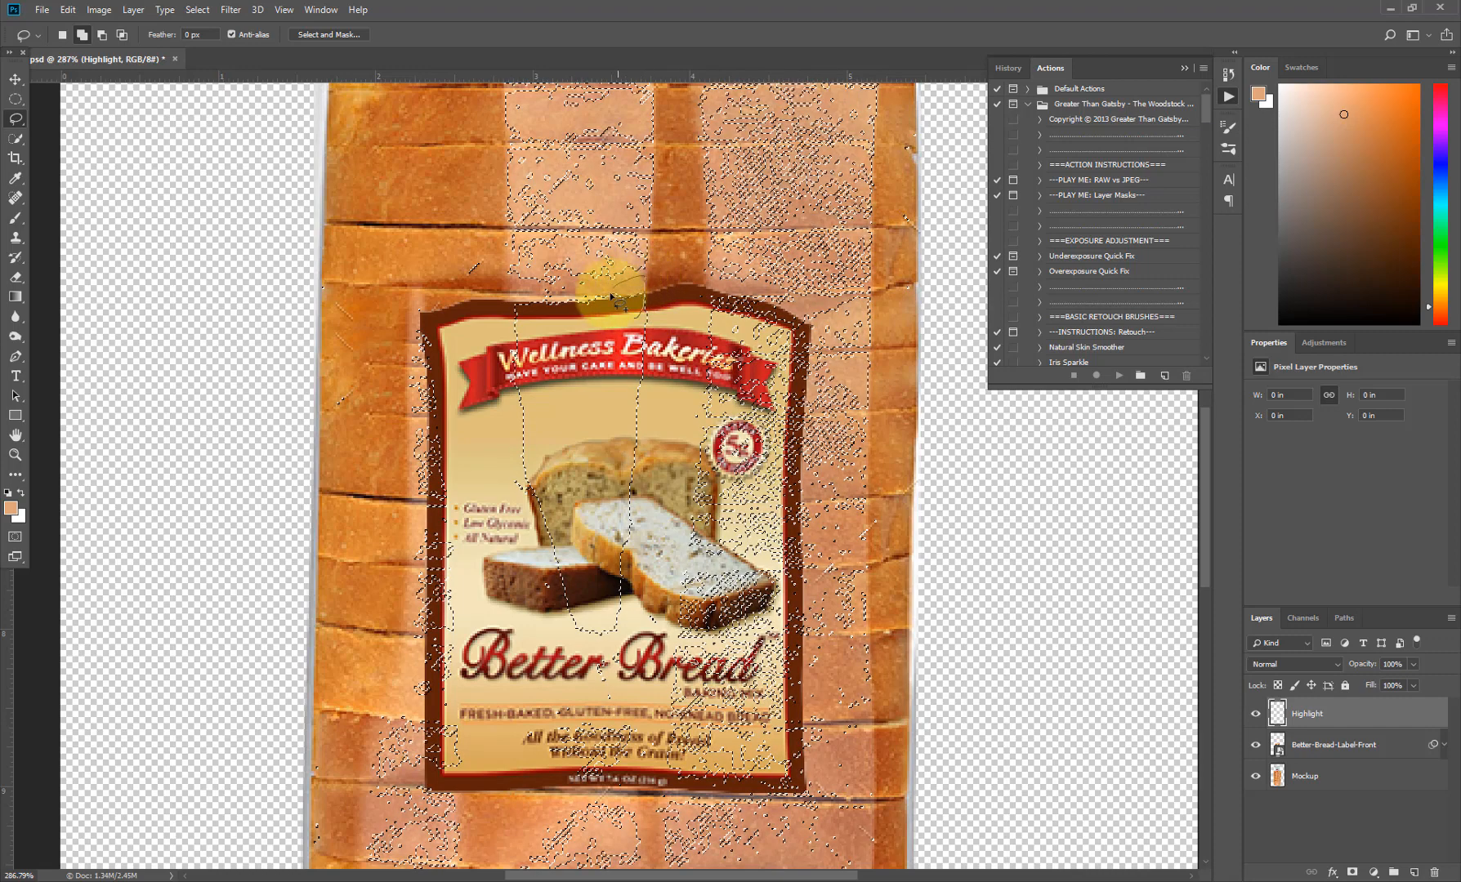
mouse_move(630, 311)
mouse_down()
mouse_move(652, 286)
mouse_move(546, 341)
mouse_move(556, 331)
mouse_move(507, 298)
mouse_up()
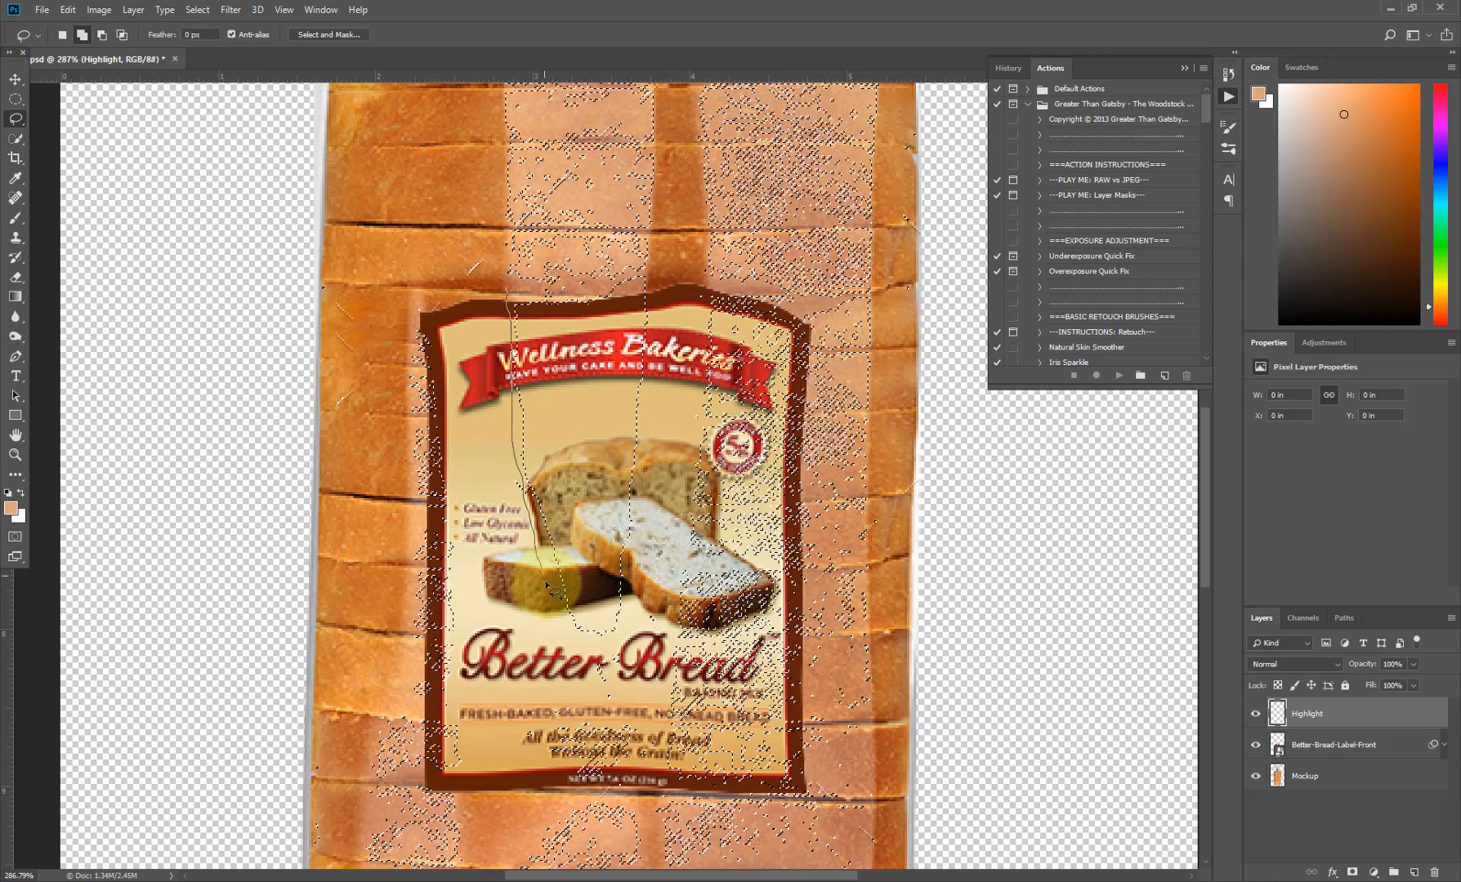
mouse_move(576, 627)
mouse_down()
mouse_move(590, 578)
mouse_move(544, 312)
mouse_move(513, 309)
mouse_up()
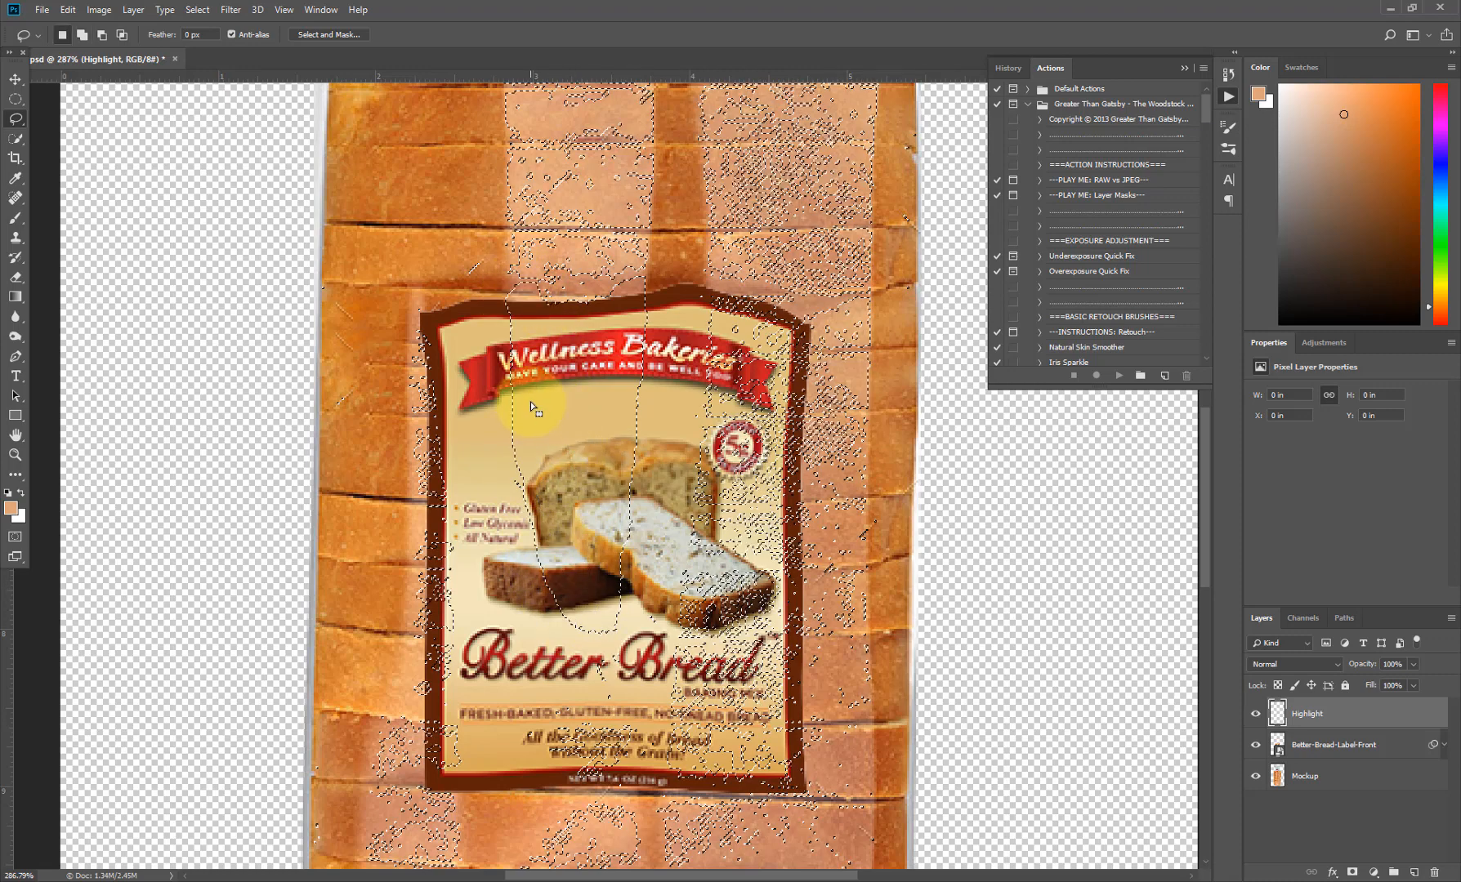
mouse_move(523, 523)
mouse_down()
mouse_move(524, 354)
mouse_move(532, 400)
mouse_up()
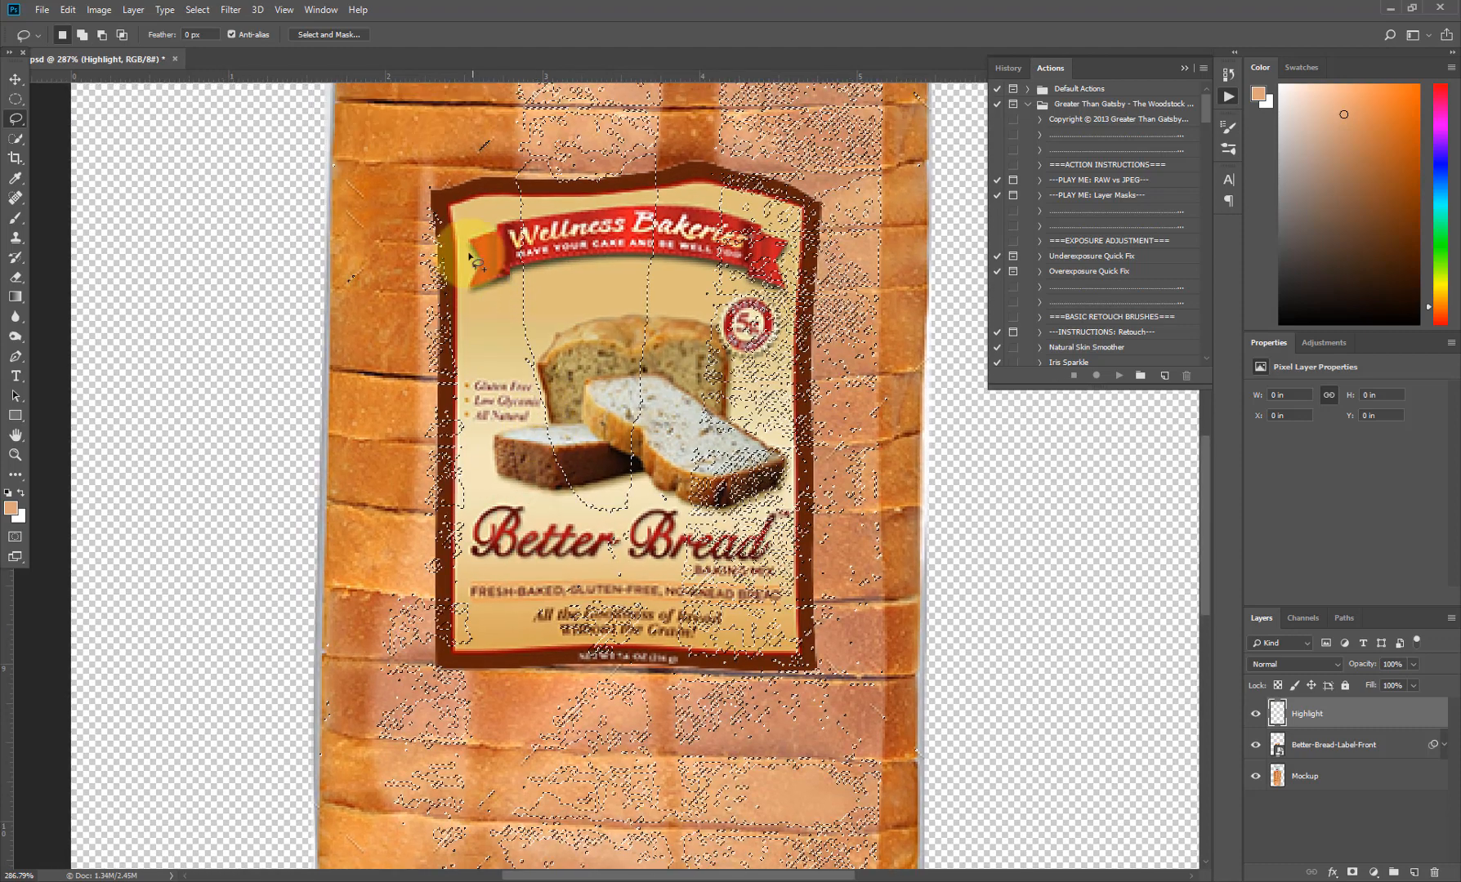
- Add a narrow reflection streak along the label's left border to the selection with the Lasso
drag(423, 206, 453, 283)
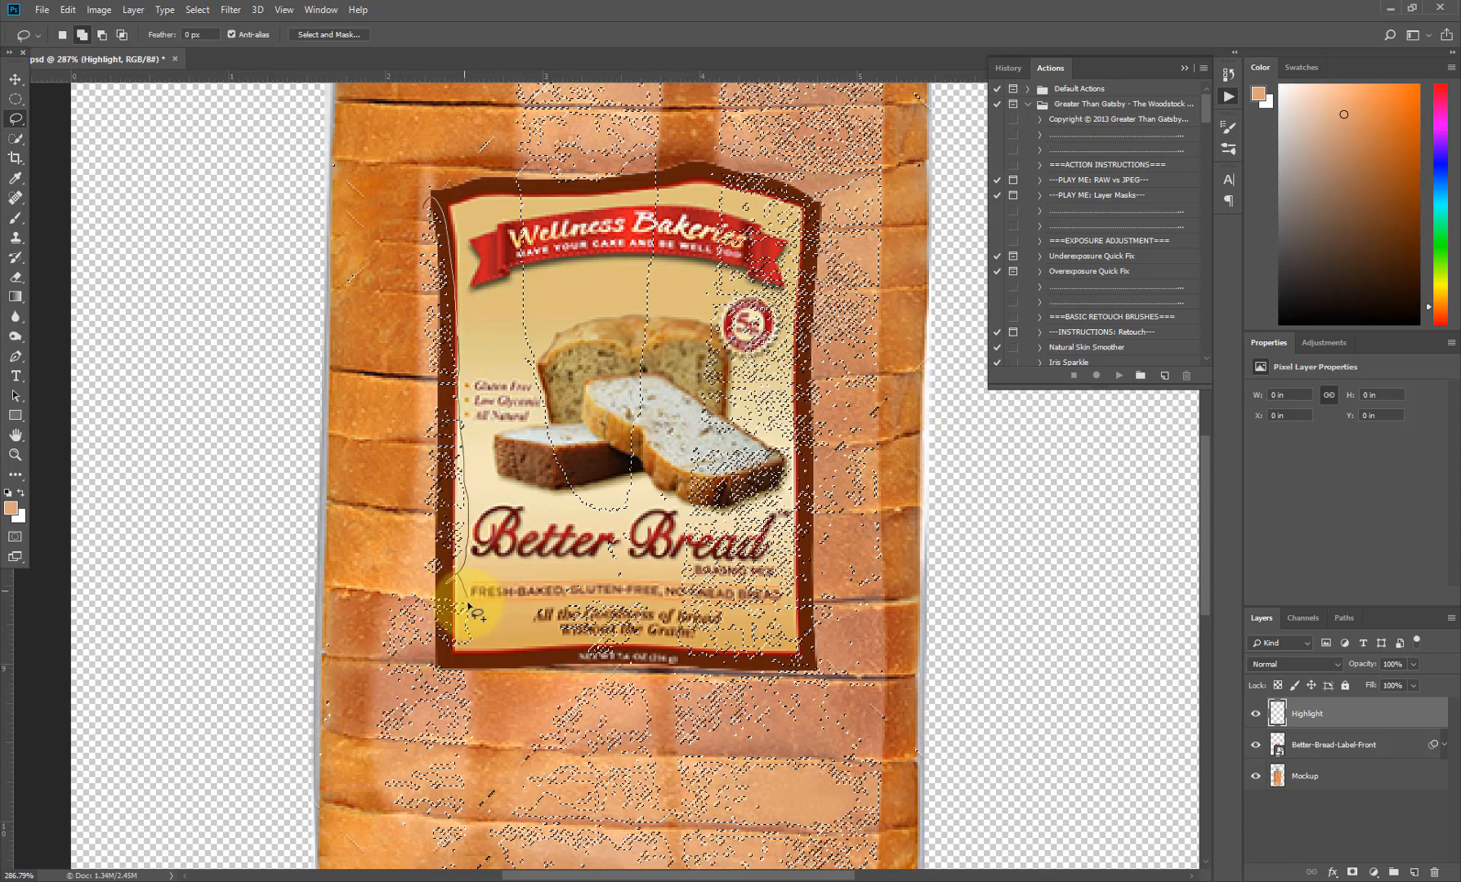
mouse_move(450, 648)
mouse_down()
mouse_move(423, 605)
mouse_move(419, 520)
mouse_move(420, 254)
mouse_move(447, 252)
mouse_up()
- Add a wide reflection area over the label's right part with the Lasso, joining it to the reflection above the label
drag(776, 231, 700, 255)
drag(646, 198, 644, 238)
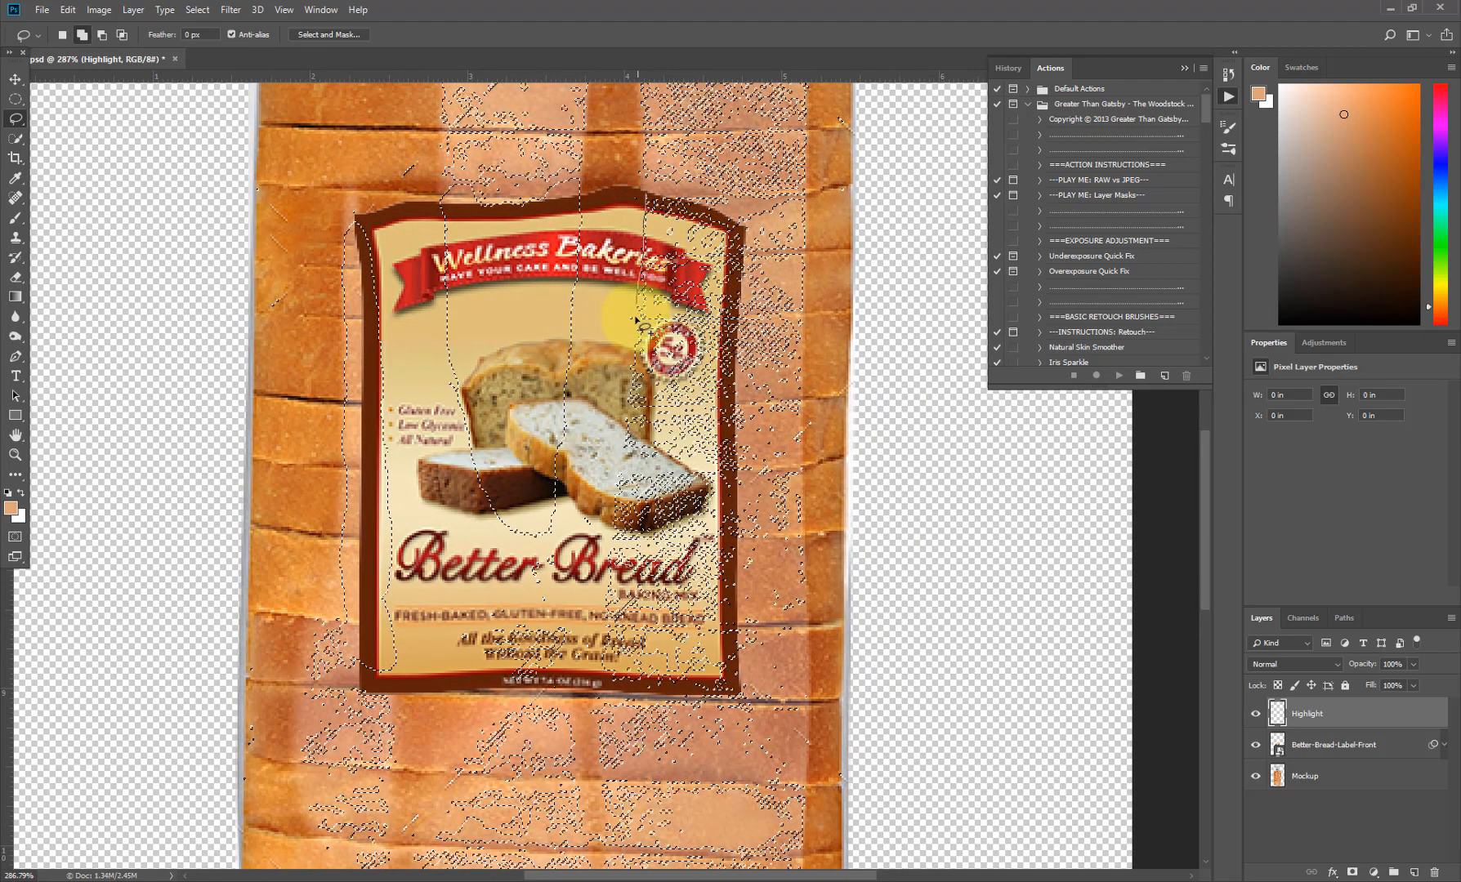
drag(631, 357, 619, 495)
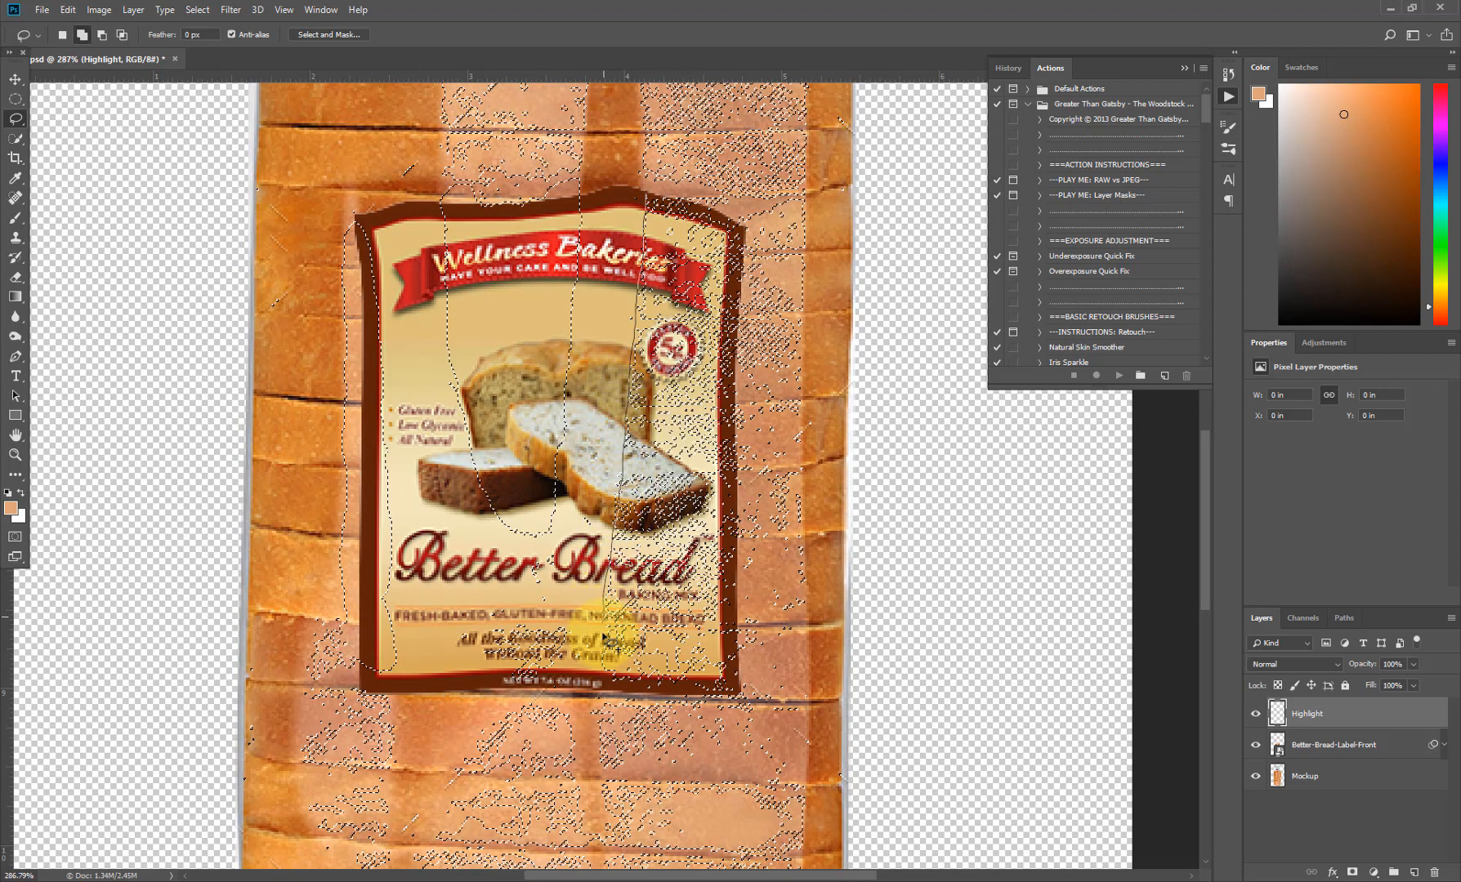
mouse_move(615, 672)
mouse_down()
mouse_move(731, 678)
mouse_move(752, 635)
mouse_move(749, 227)
mouse_move(692, 190)
mouse_move(632, 192)
mouse_move(647, 277)
mouse_up()
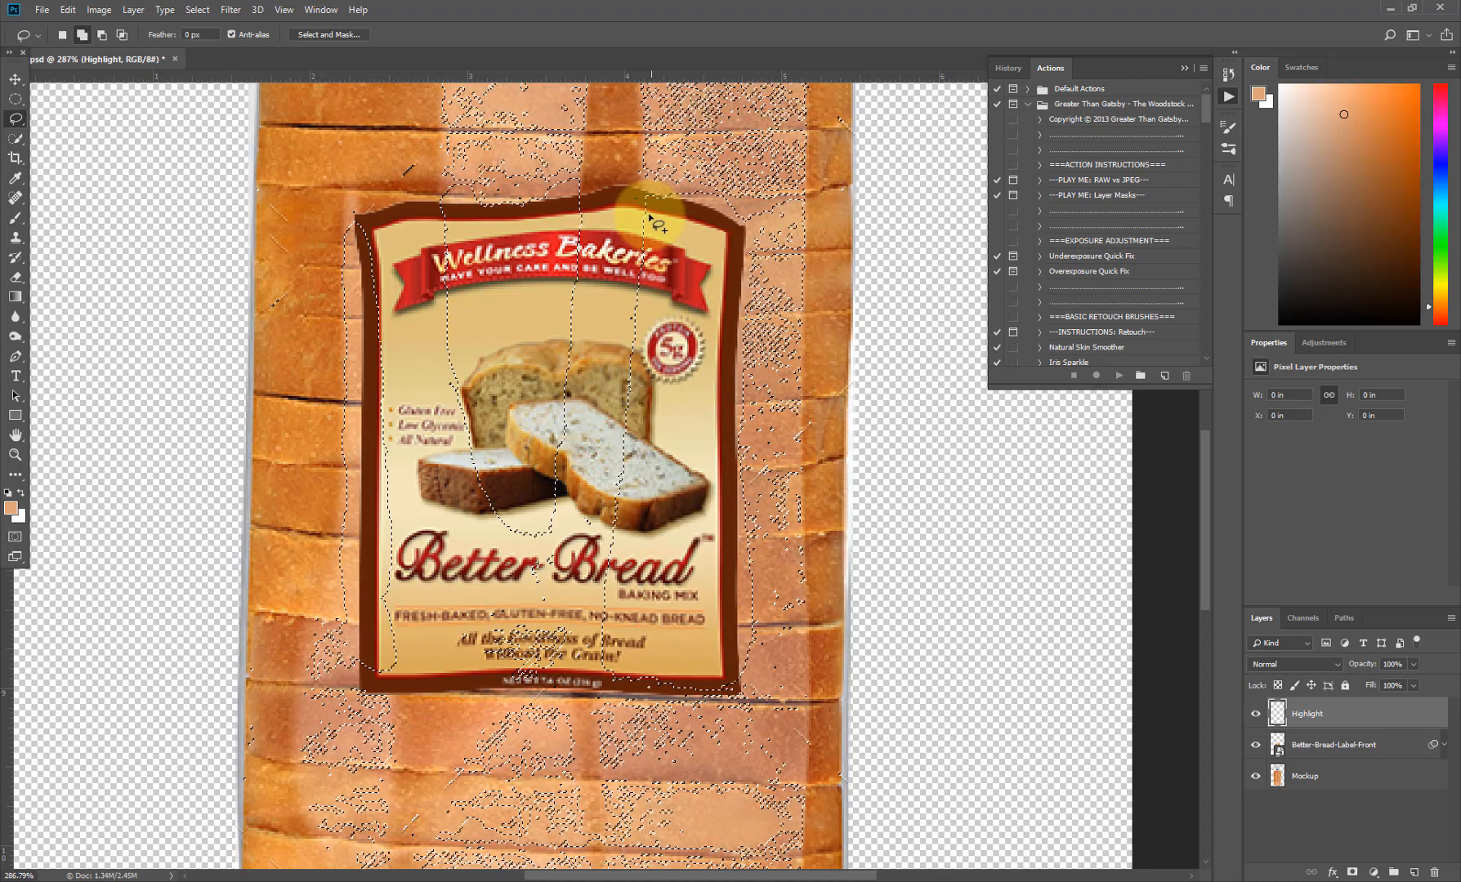
mouse_move(648, 214)
mouse_down()
mouse_move(661, 187)
mouse_move(709, 190)
mouse_move(709, 212)
mouse_move(644, 229)
mouse_up()
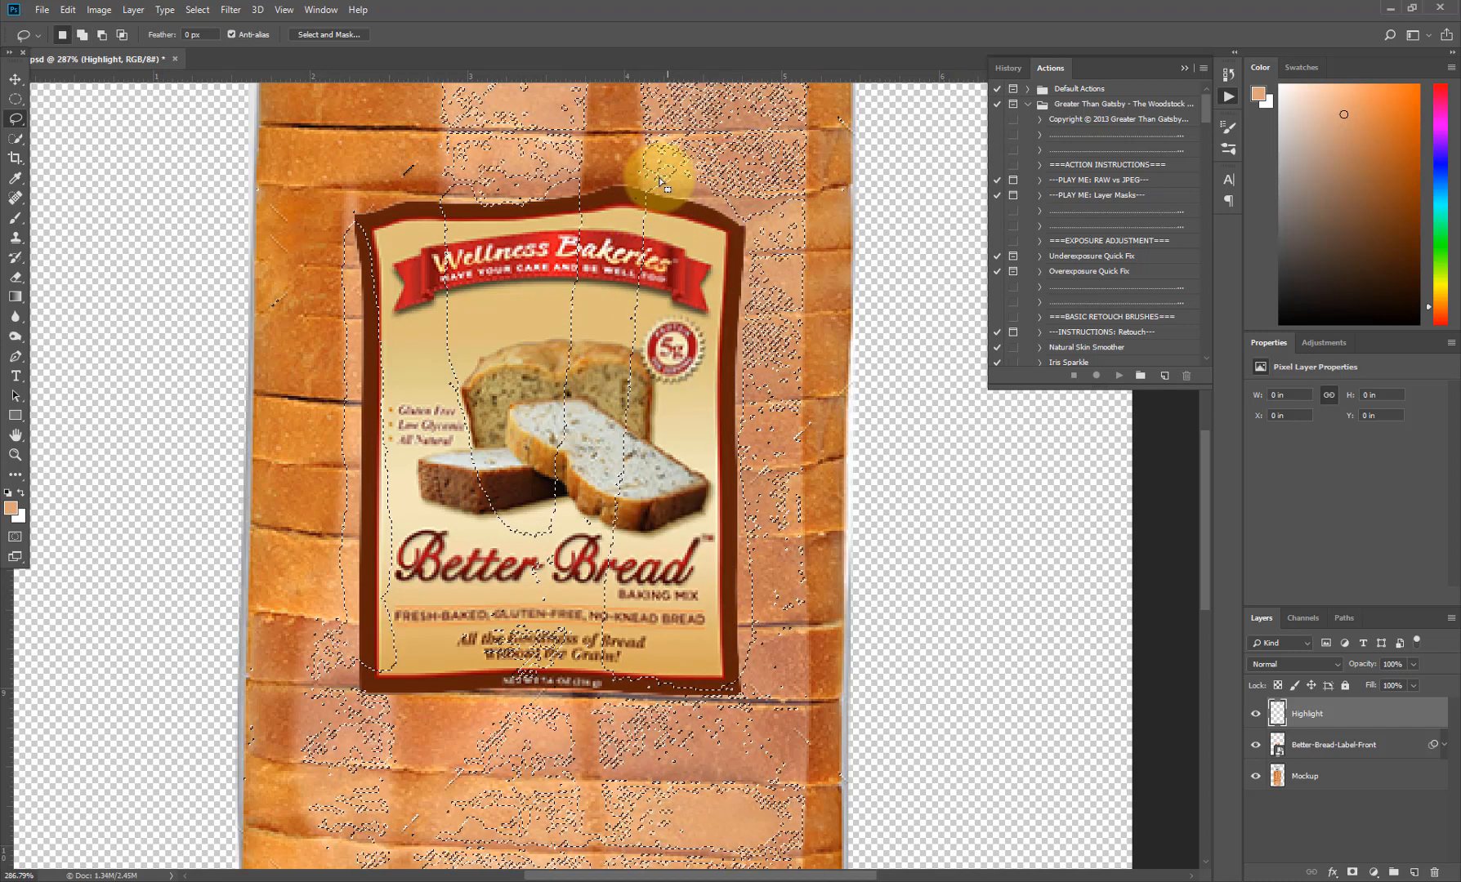
- Extend the wide right-hand streak past the label's lower edge into the bag reflection below with Lasso additions
drag(707, 484, 703, 369)
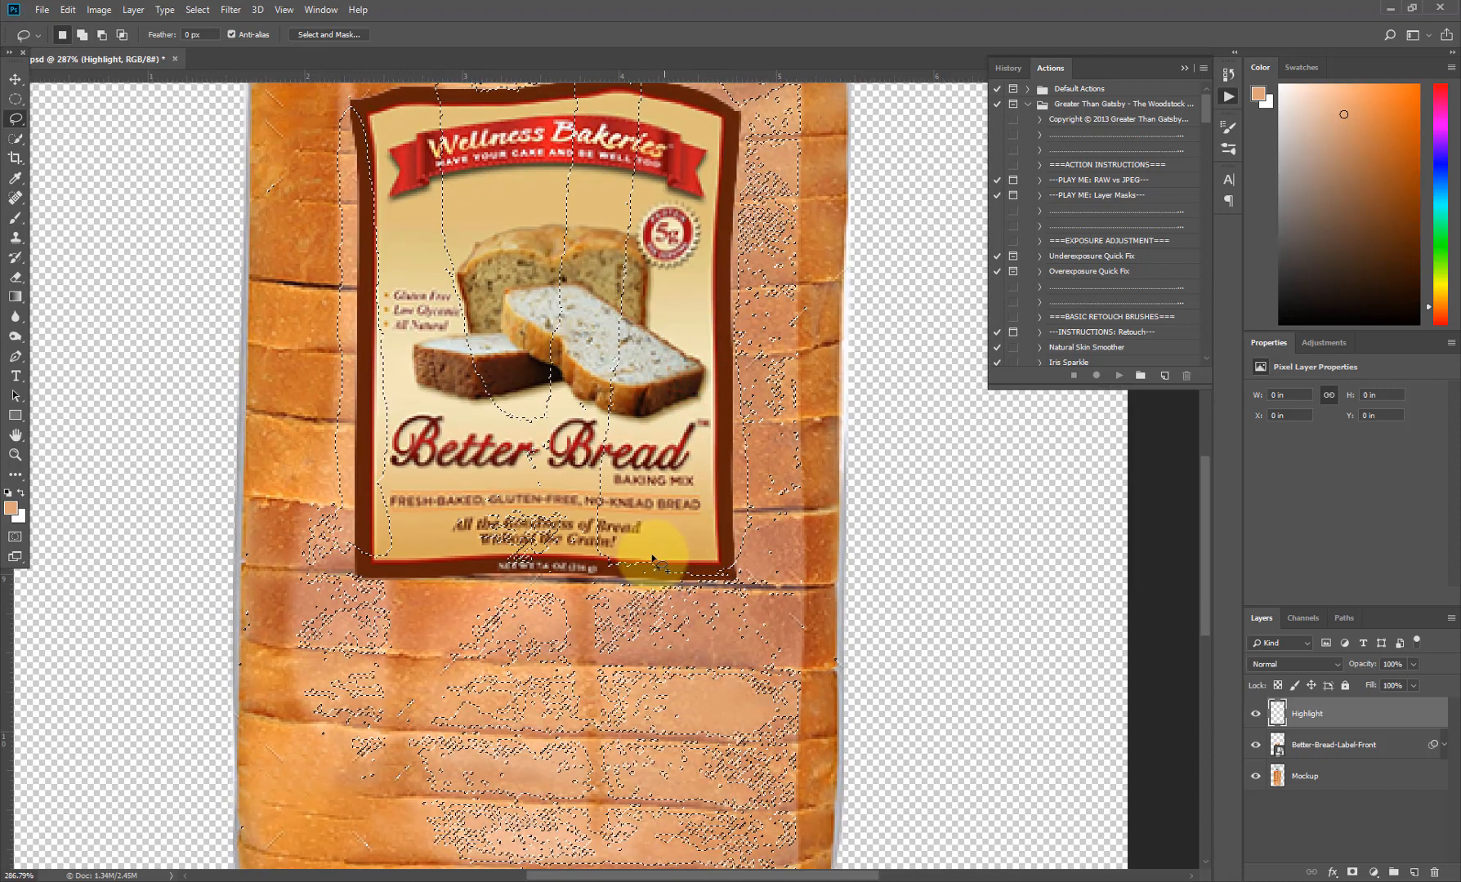
drag(603, 536, 605, 549)
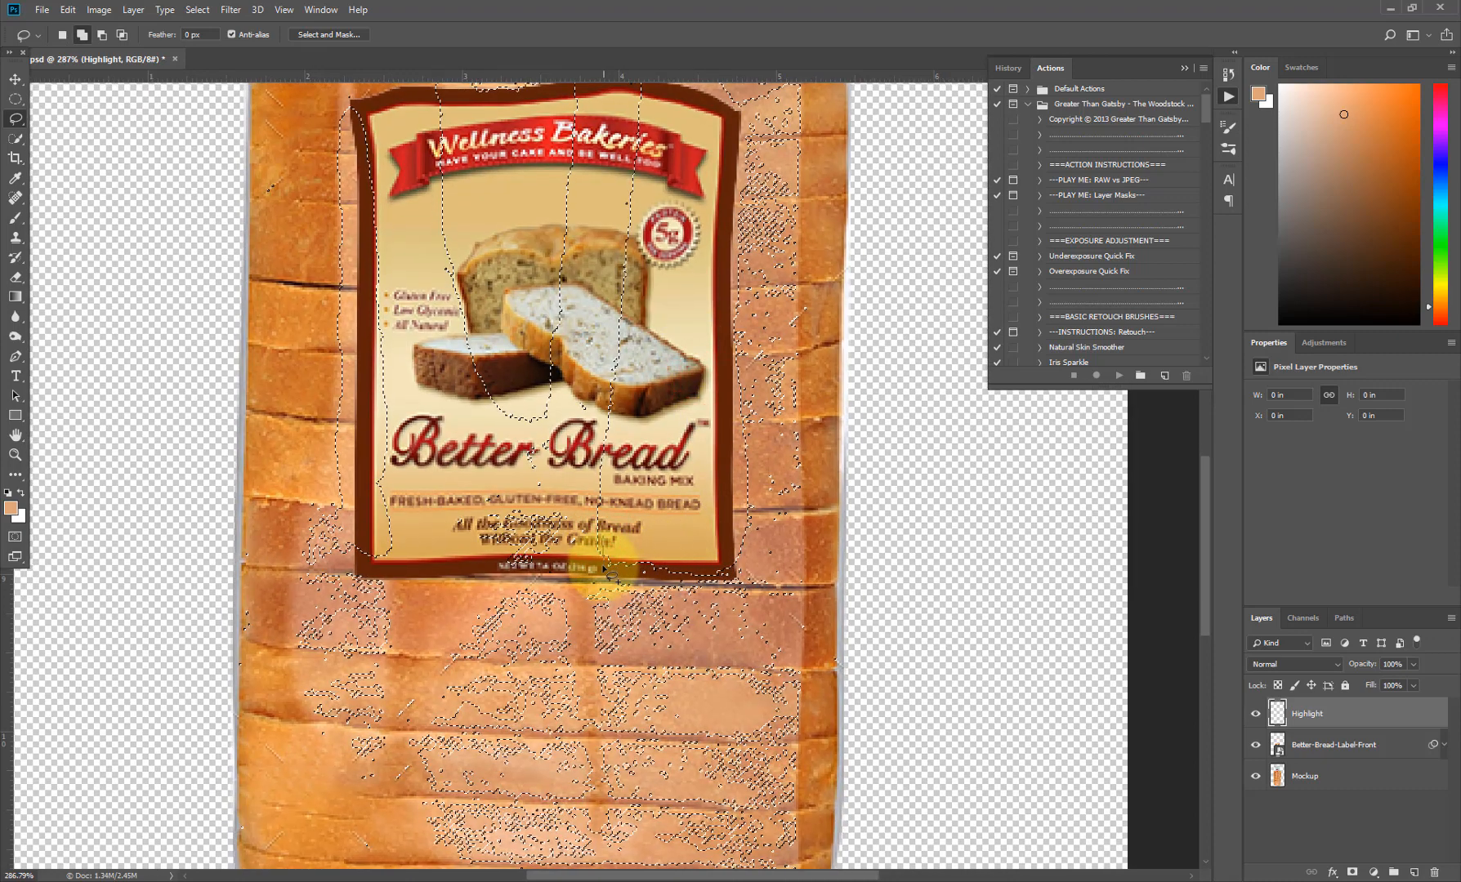
mouse_move(599, 612)
mouse_down()
mouse_move(688, 609)
mouse_move(737, 573)
mouse_move(705, 491)
mouse_move(603, 555)
mouse_up()
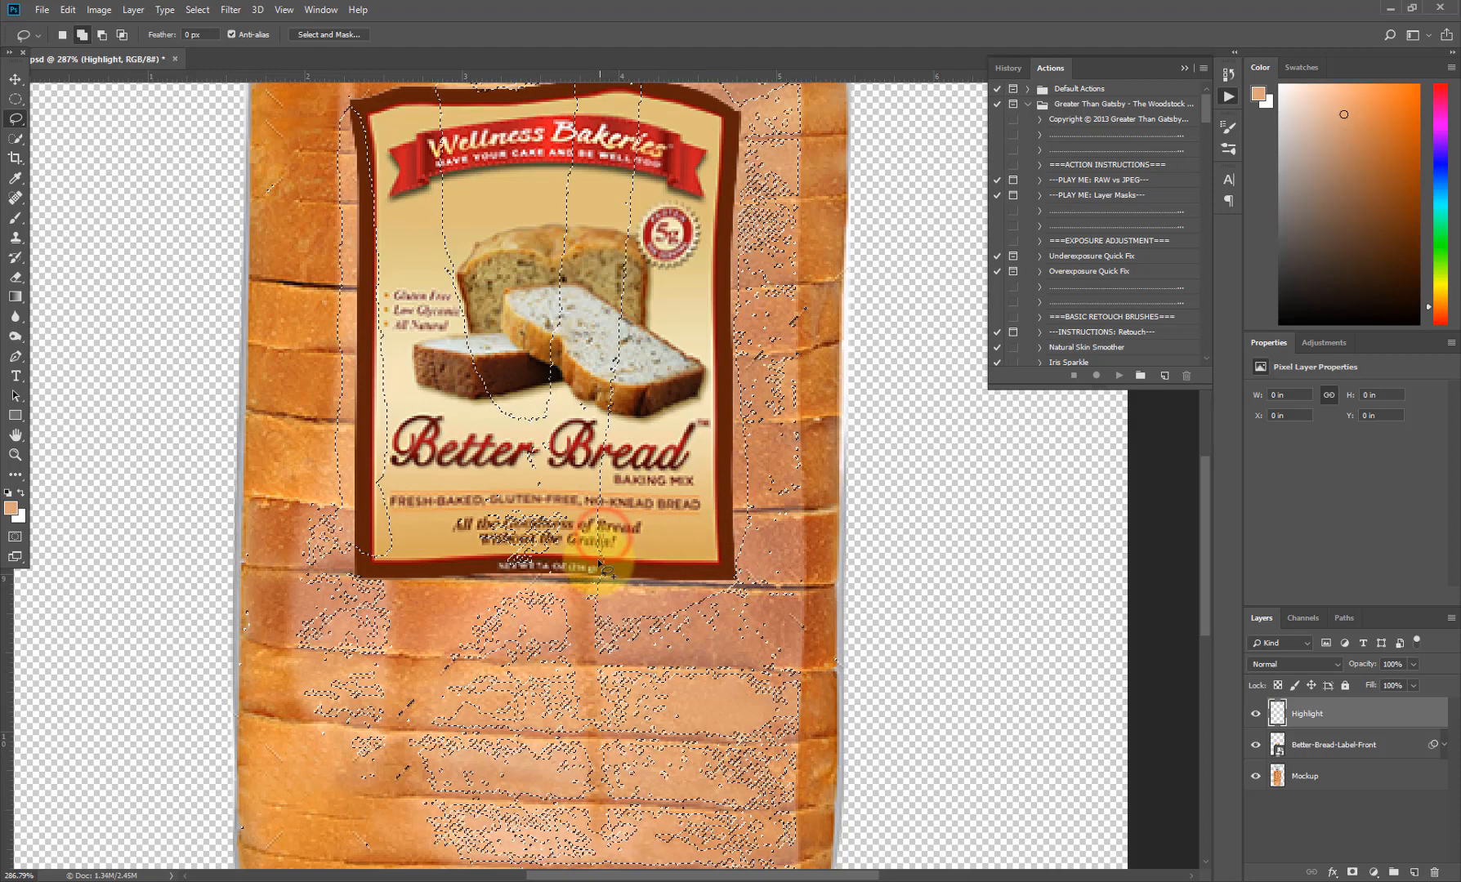
mouse_move(601, 614)
mouse_down()
mouse_move(626, 596)
mouse_move(614, 520)
mouse_move(596, 622)
mouse_move(616, 582)
mouse_up()
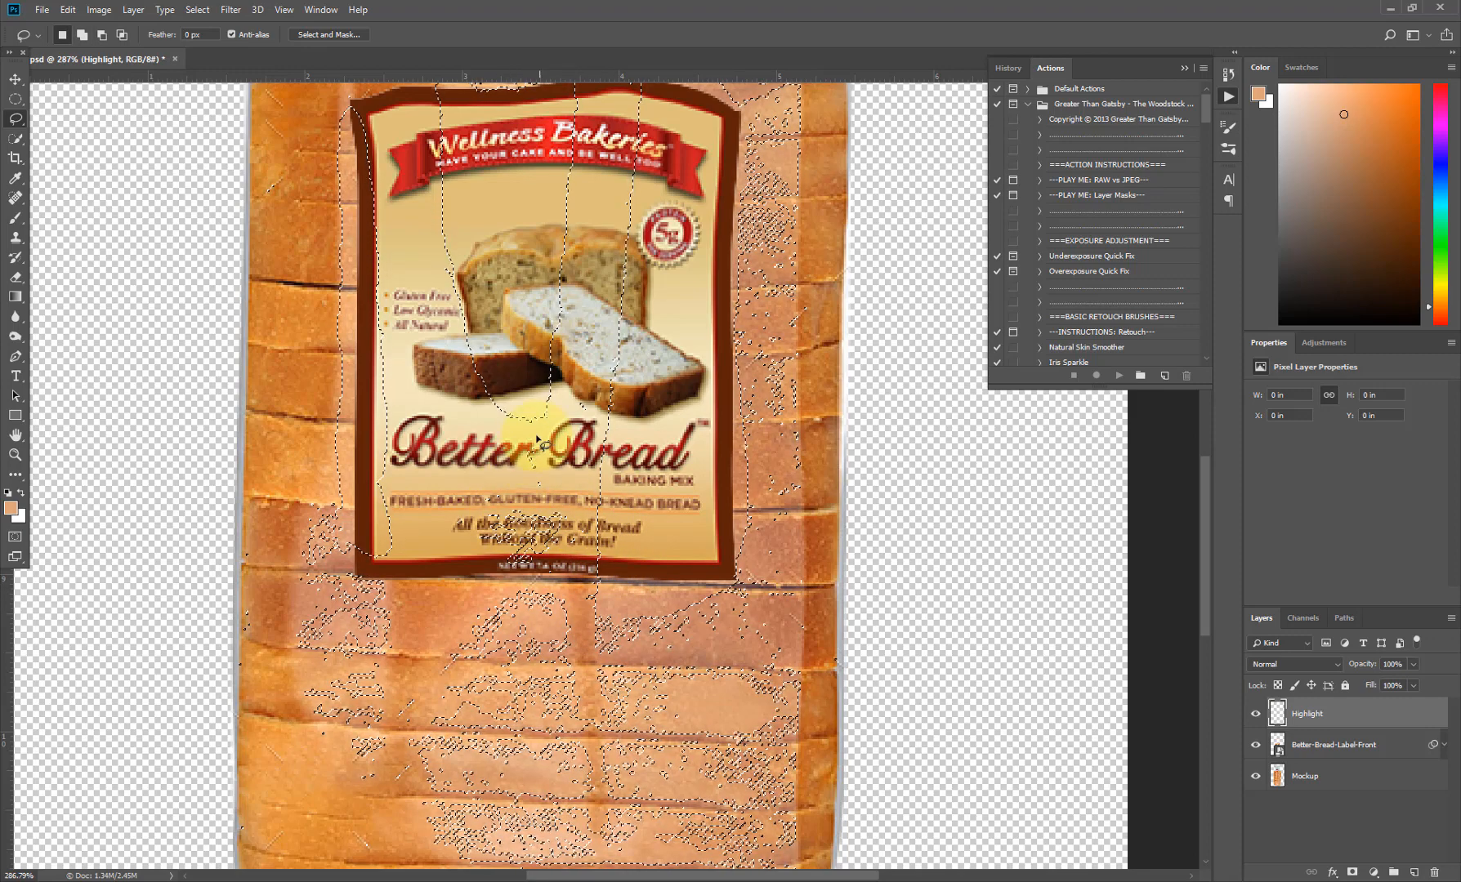
- Extend the central streak selection down past the label's lower edge with the Lasso, then trim it with a Lasso subtraction
key(shift)
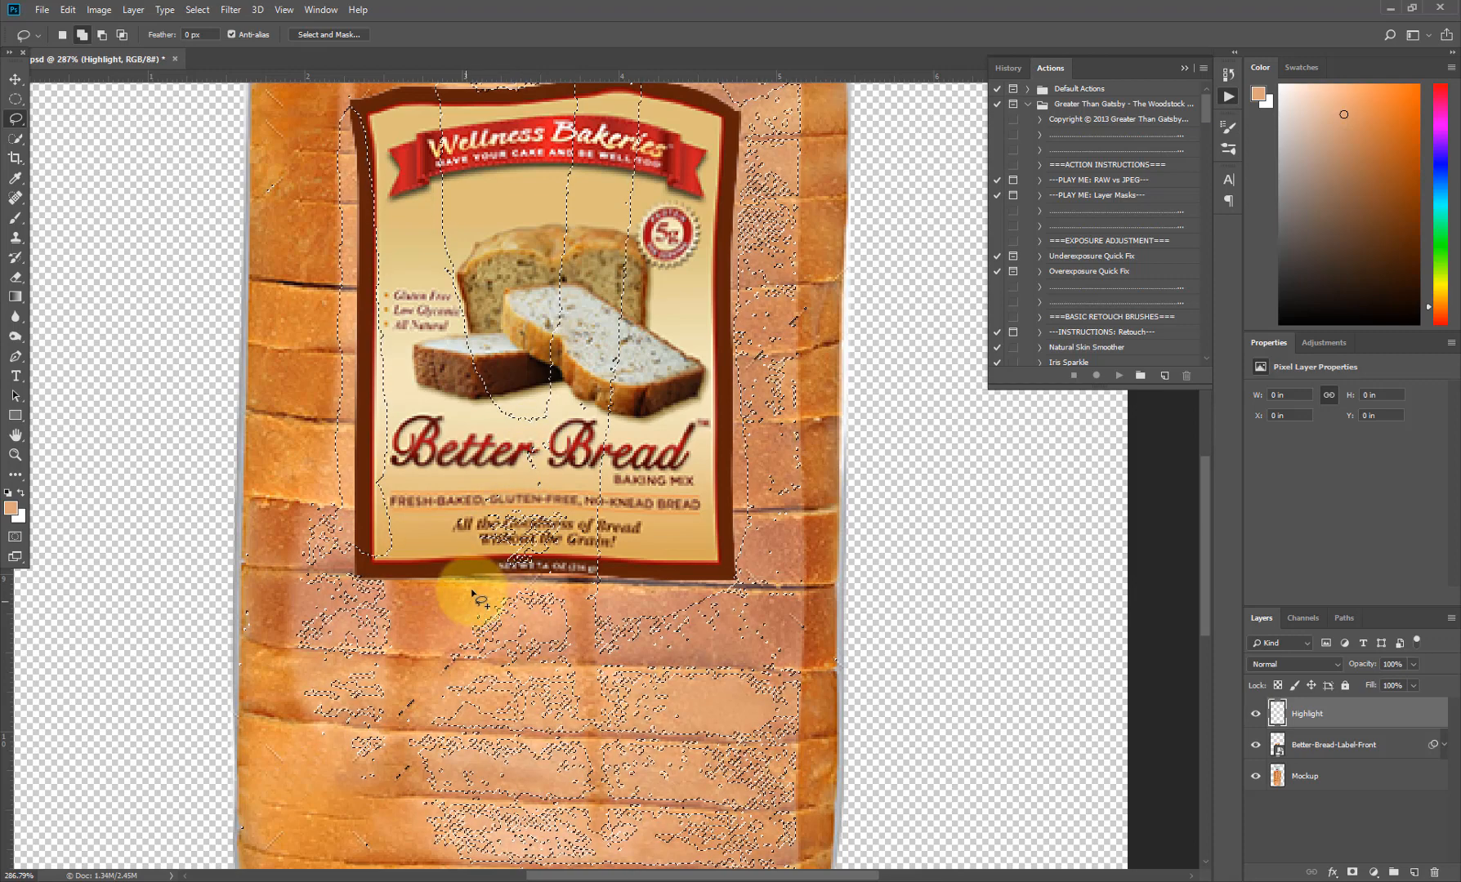
drag(466, 600, 480, 557)
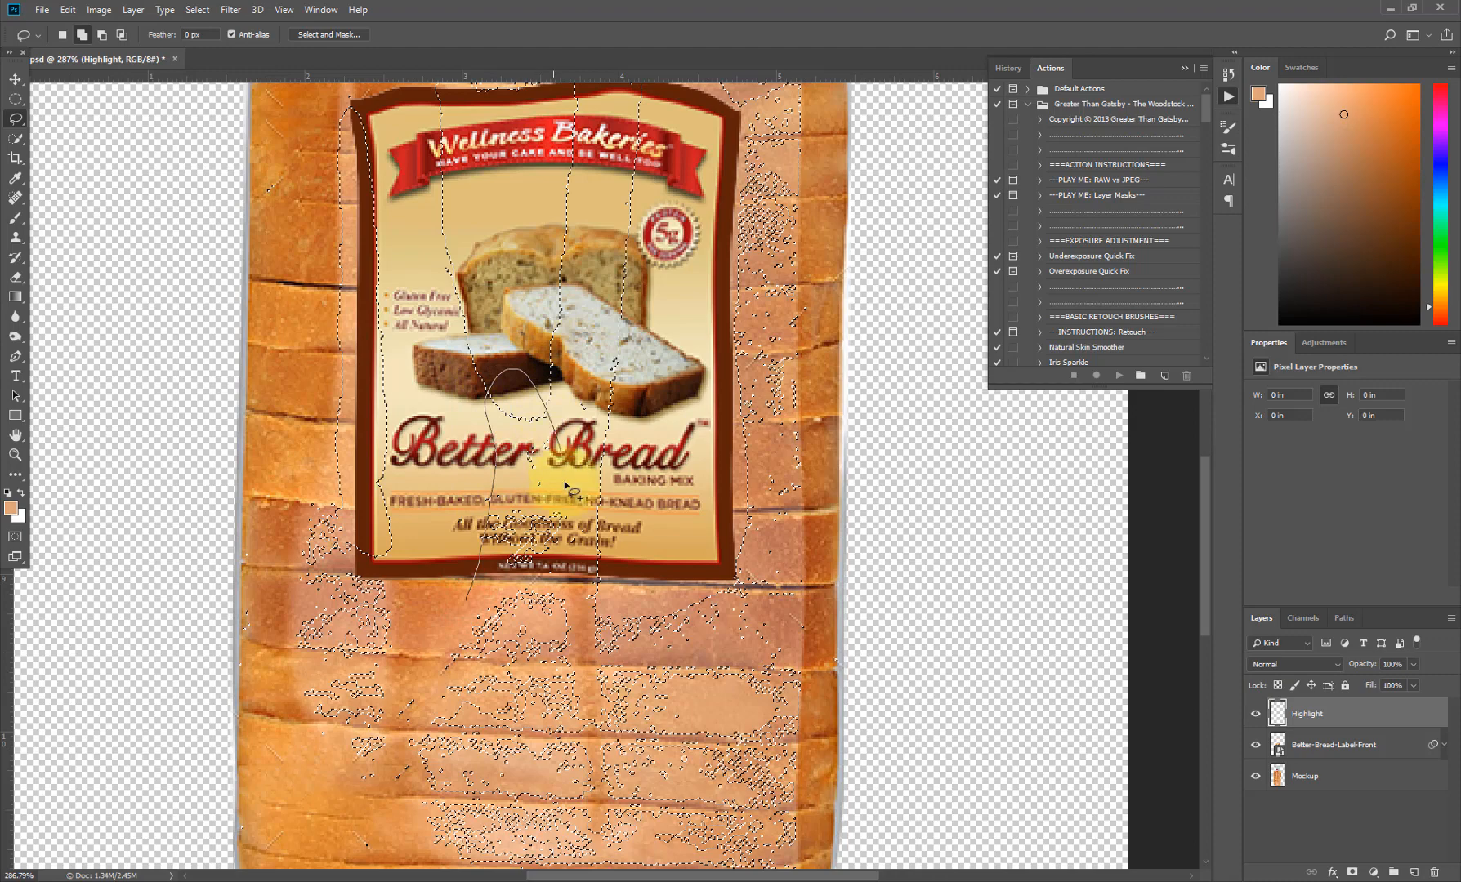
mouse_move(563, 485)
mouse_down()
mouse_move(571, 592)
mouse_move(552, 643)
mouse_move(496, 674)
mouse_move(482, 603)
mouse_up()
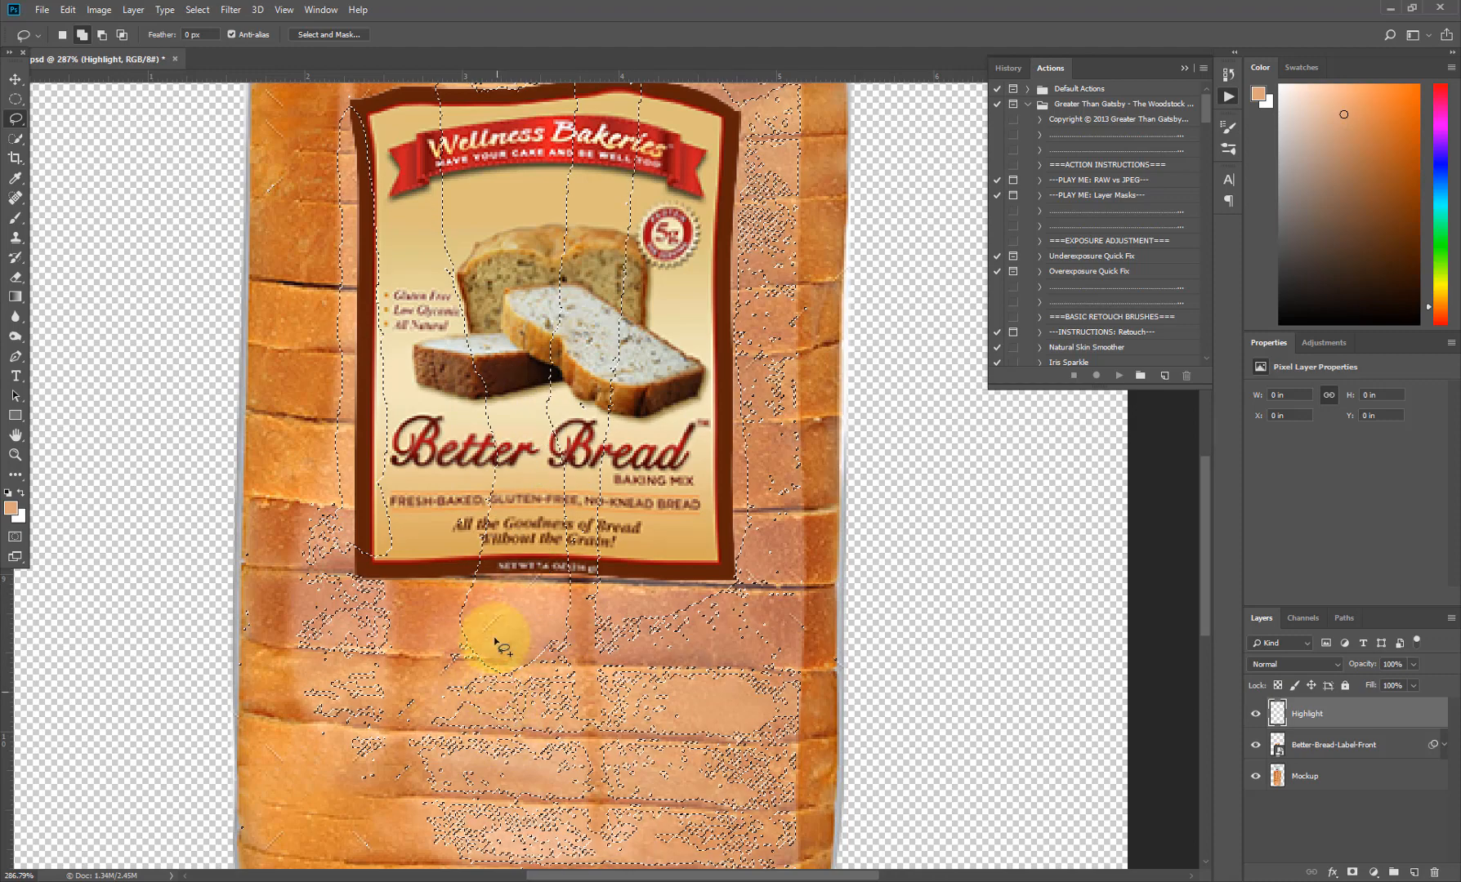
scroll(563, 572, up, 3)
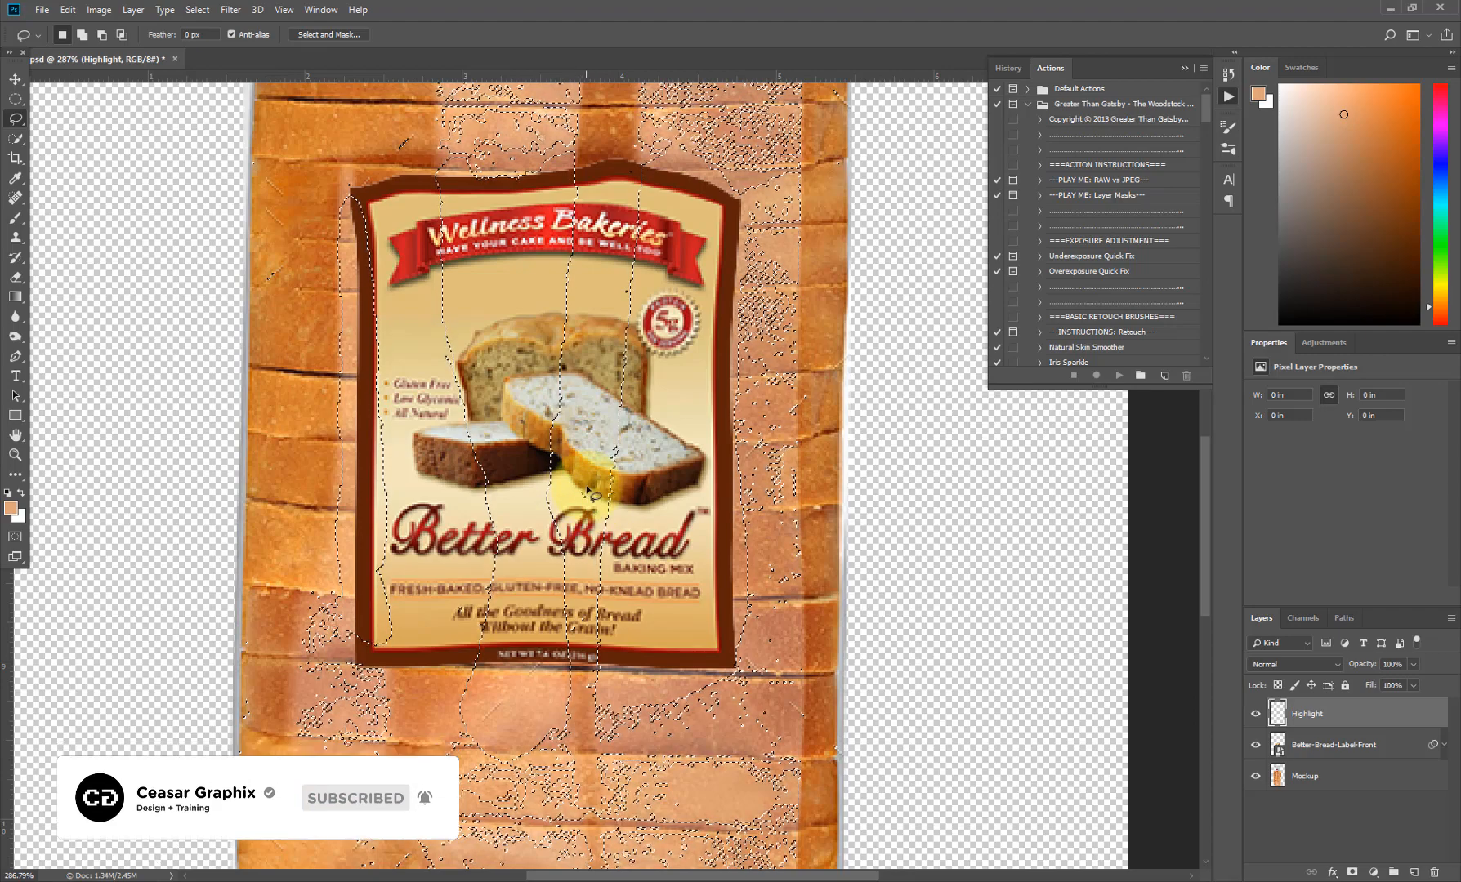
key(alt)
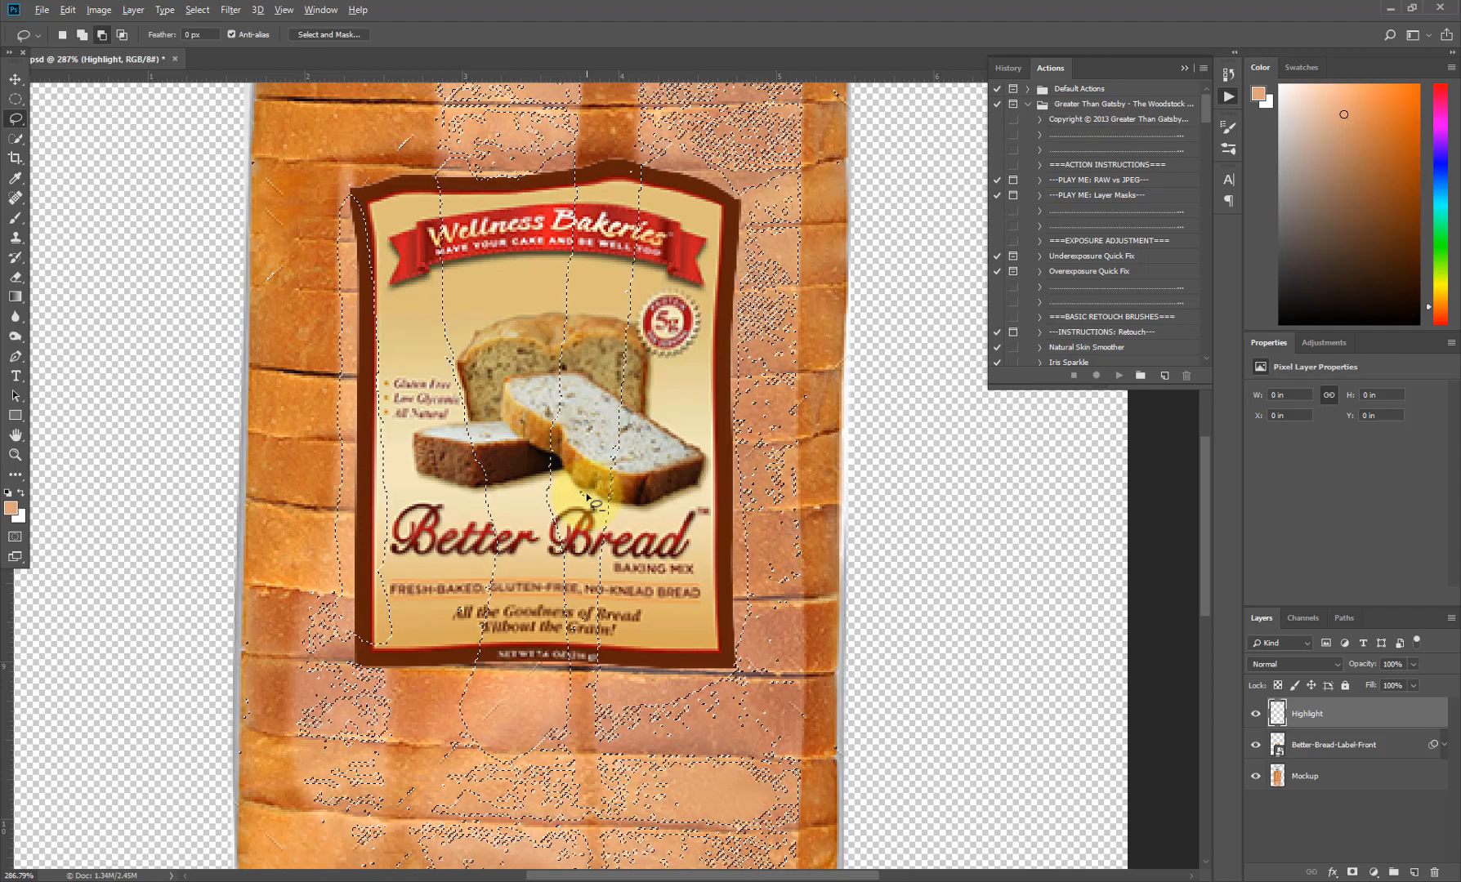
mouse_move(584, 480)
mouse_down()
mouse_move(593, 544)
mouse_move(429, 813)
mouse_move(487, 586)
mouse_move(462, 611)
mouse_up()
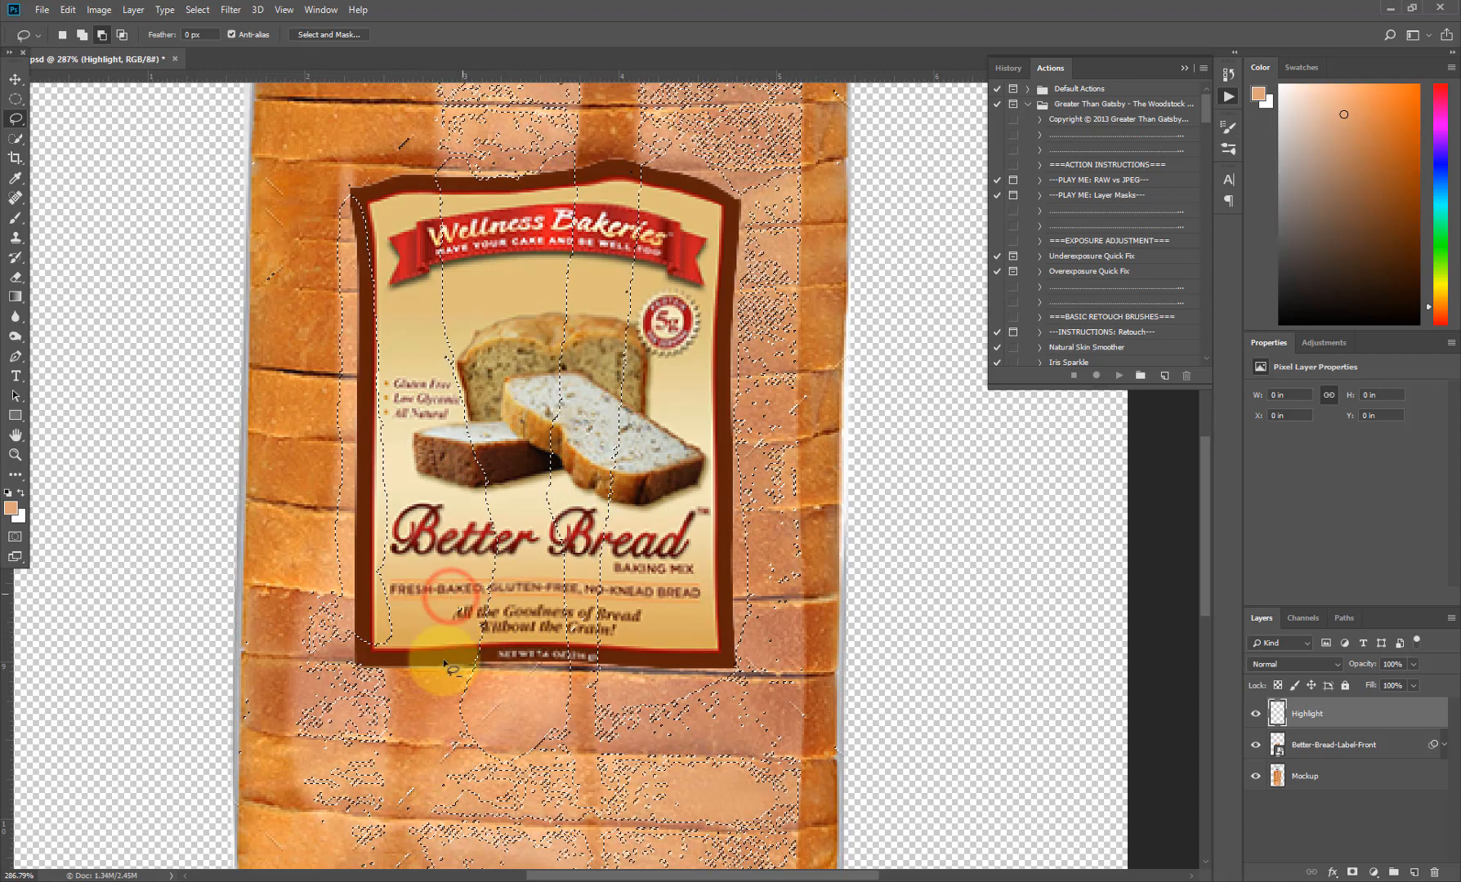
- Extend the narrow streak at the label's left border below the label with a Lasso addition
scroll(470, 645, down, 2)
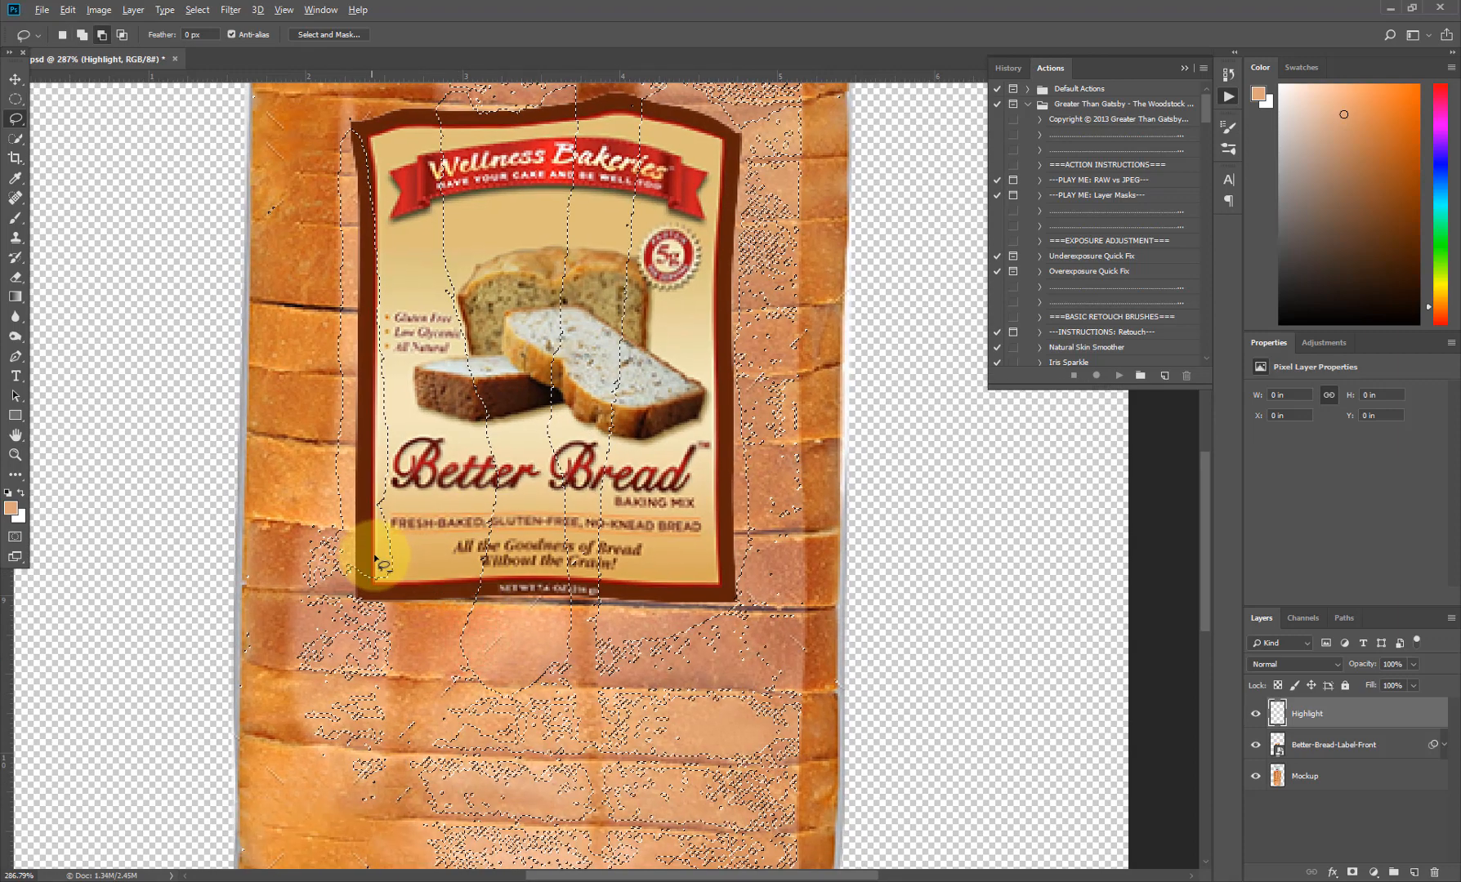
shift+click(383, 546)
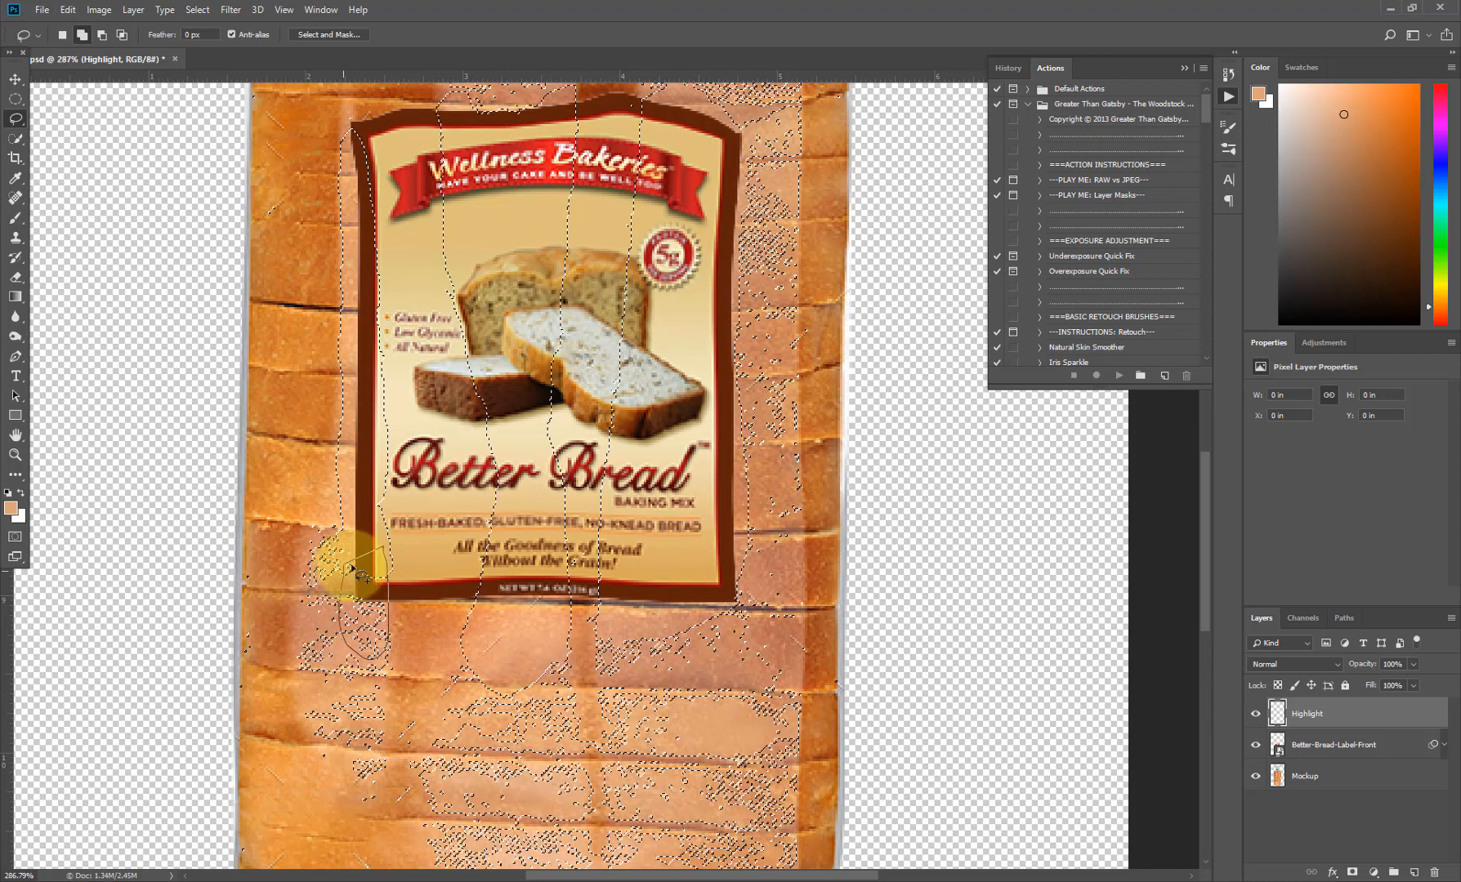
- Refine the inner edge of the right-hand streak beside the bread slices with a Lasso addition, undoing the misplaced attempt
drag(625, 347, 575, 539)
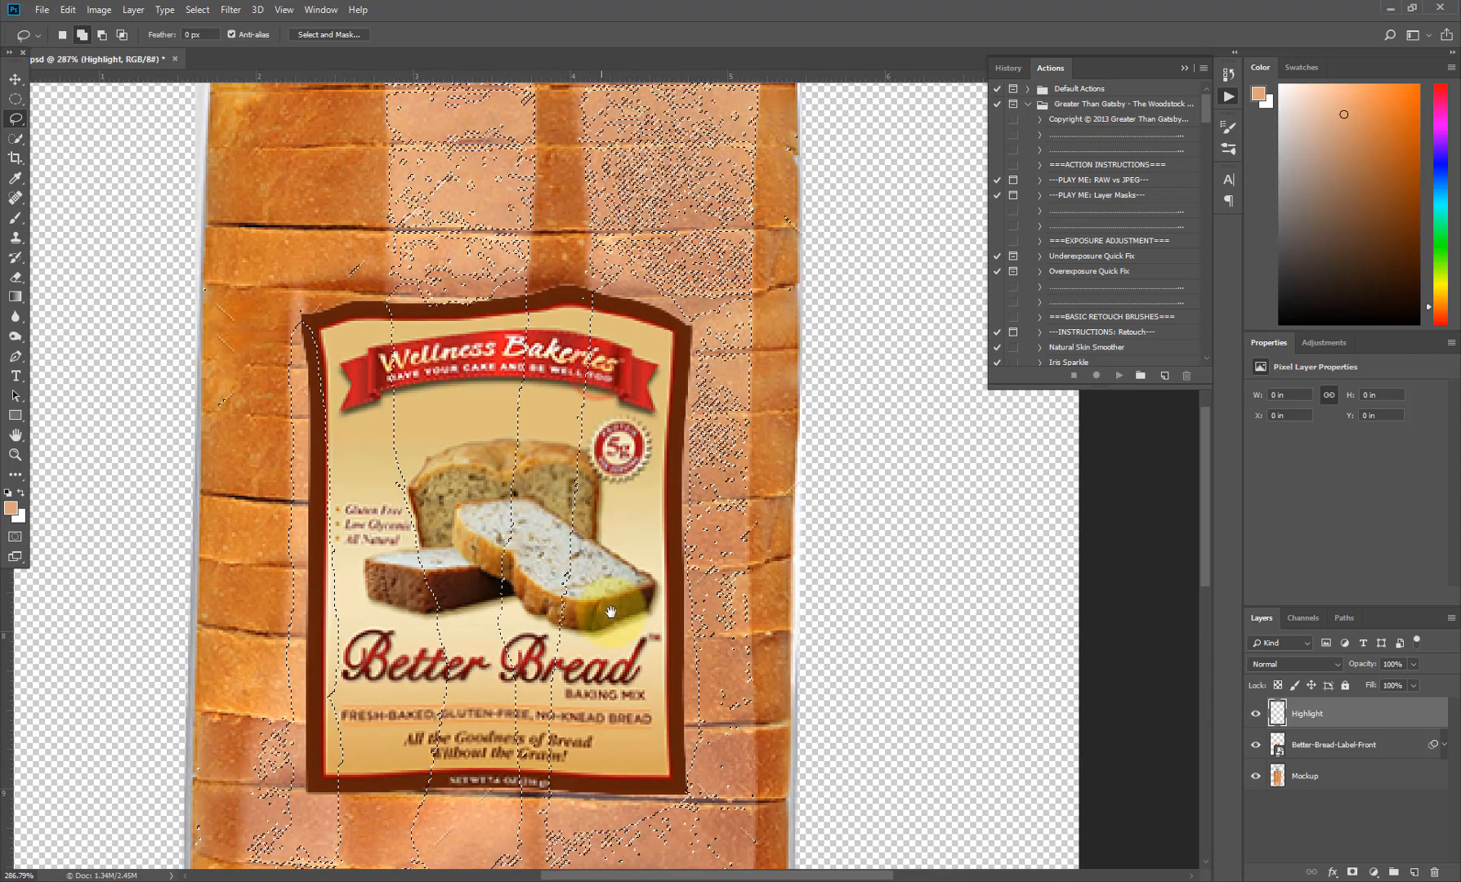
drag(575, 444, 575, 452)
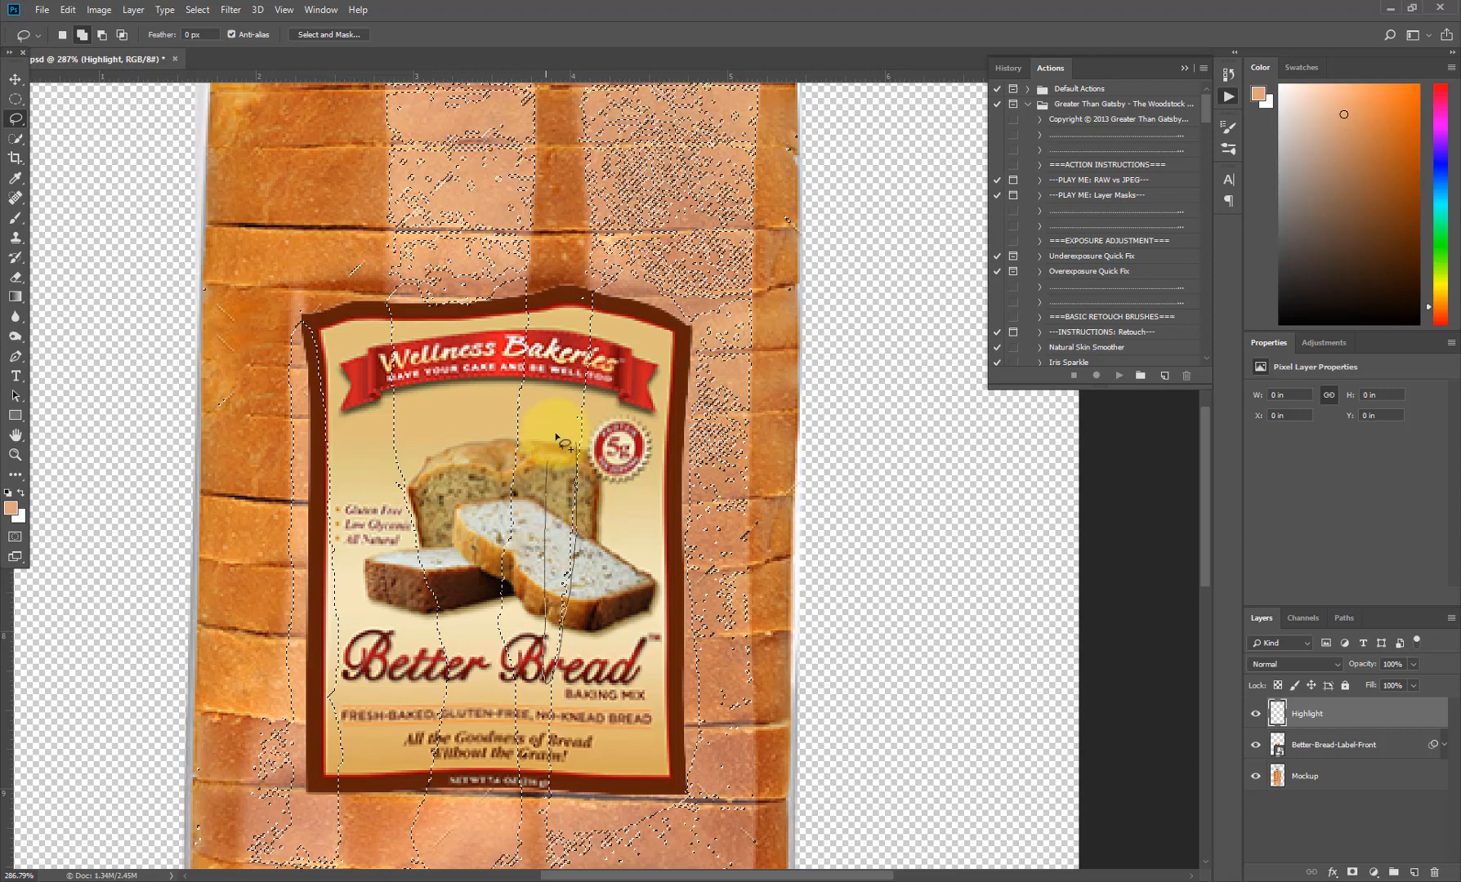
mouse_move(555, 436)
mouse_down()
mouse_move(585, 339)
mouse_move(564, 691)
mouse_move(552, 505)
mouse_move(585, 374)
mouse_up()
key(ctrl+z)
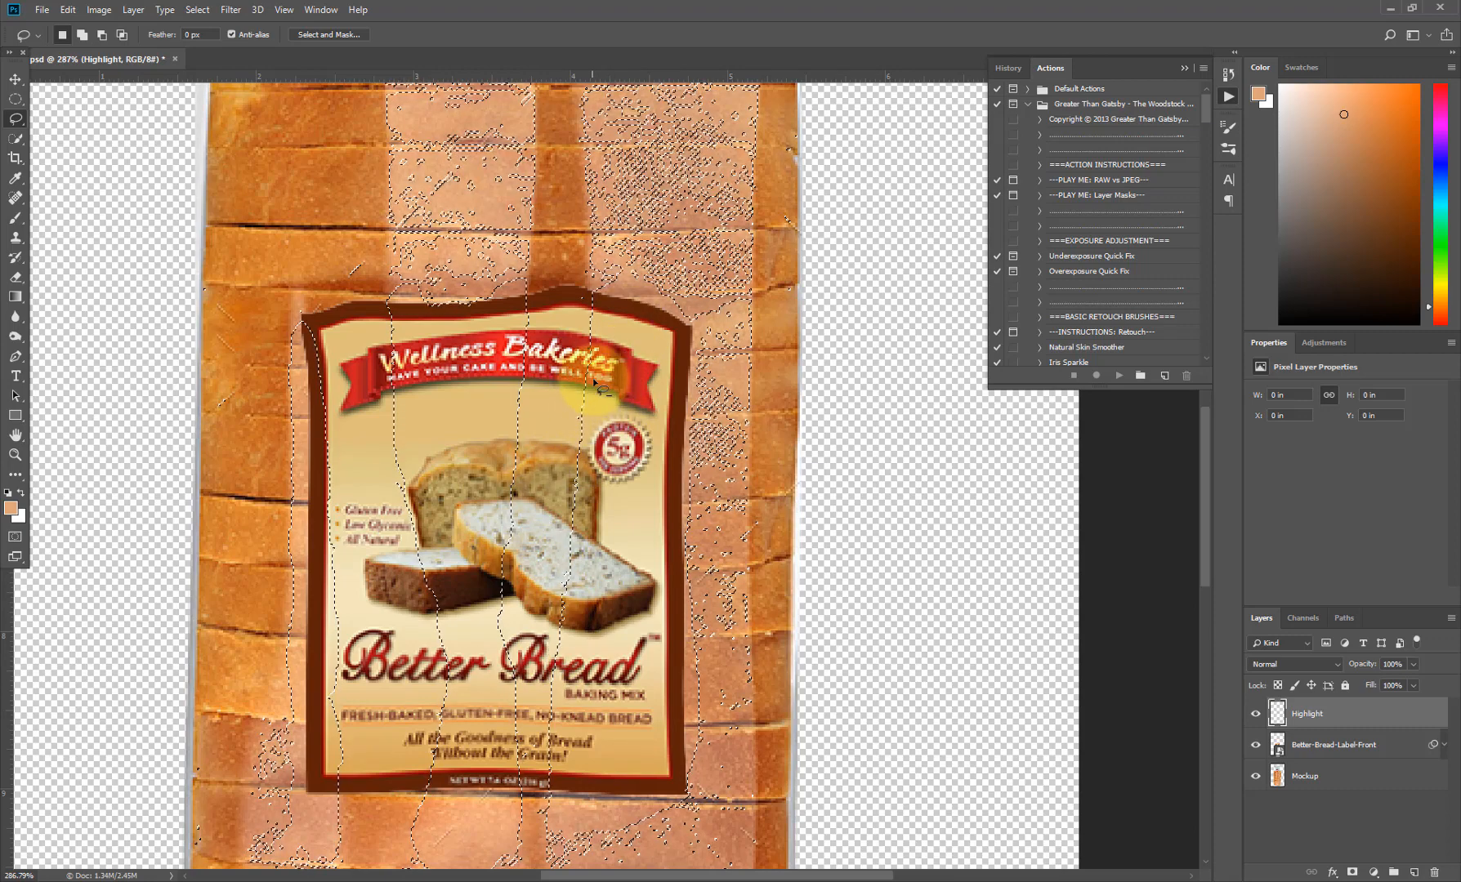
drag(606, 372, 587, 394)
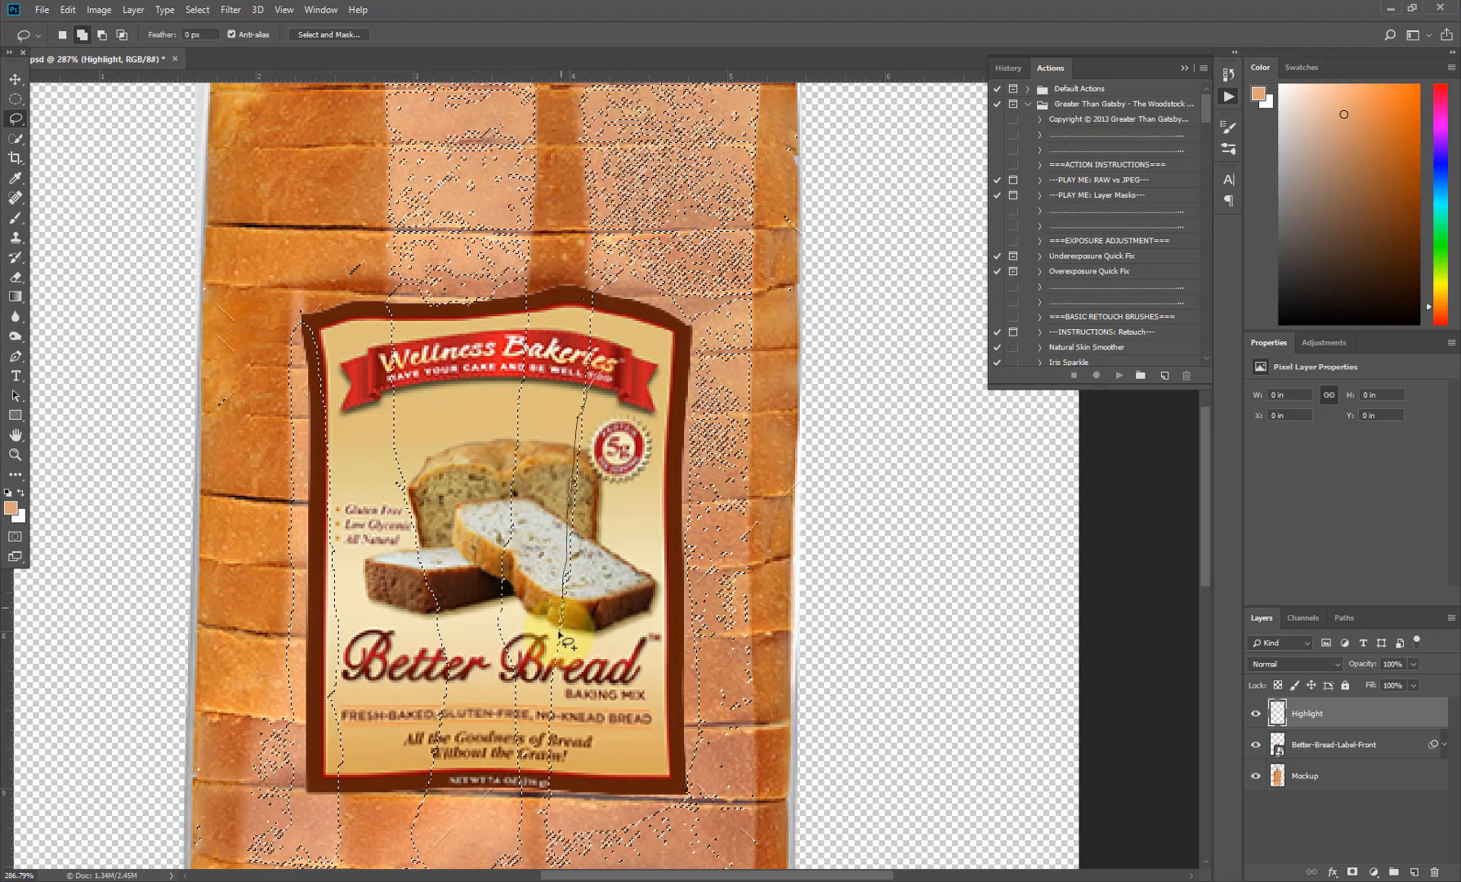
mouse_move(553, 678)
mouse_down()
mouse_move(616, 496)
mouse_move(606, 373)
mouse_up()
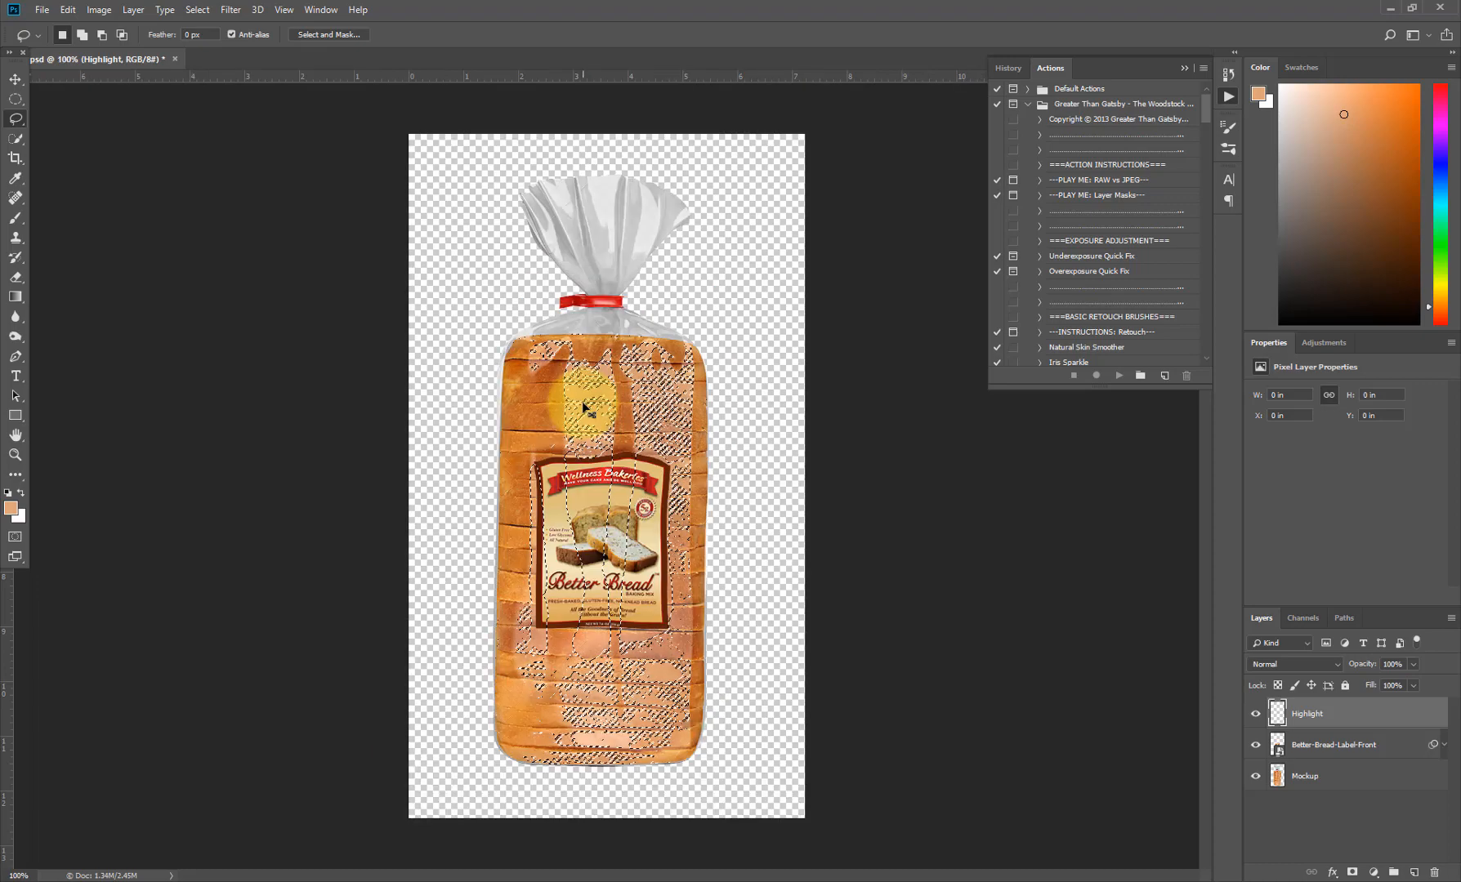
- Fill the selected reflections with white on the Highlight layer and deselect
key(ctrl+plus)
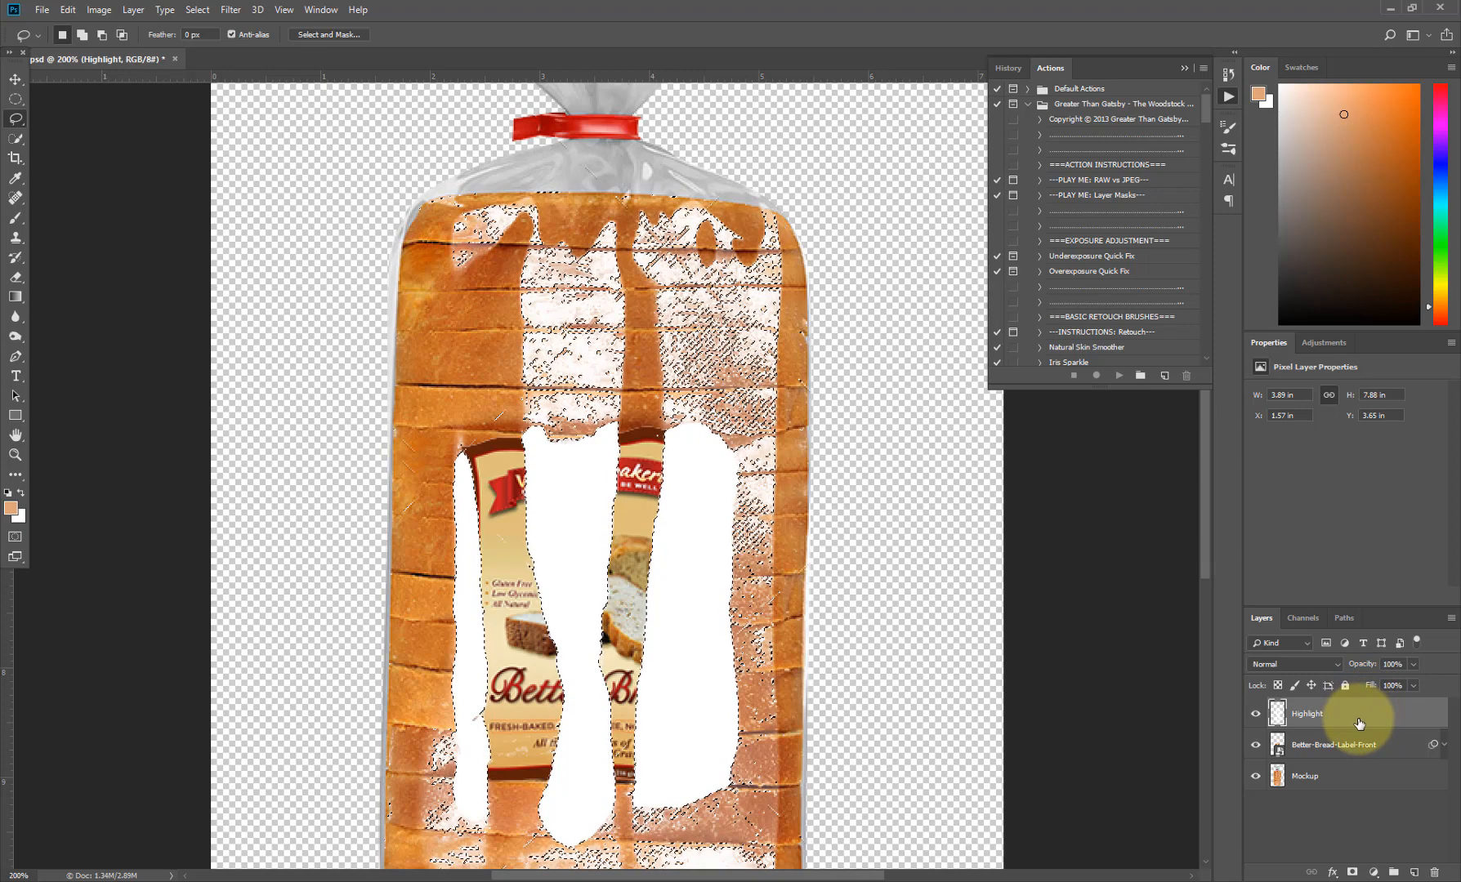
key(ctrl+d)
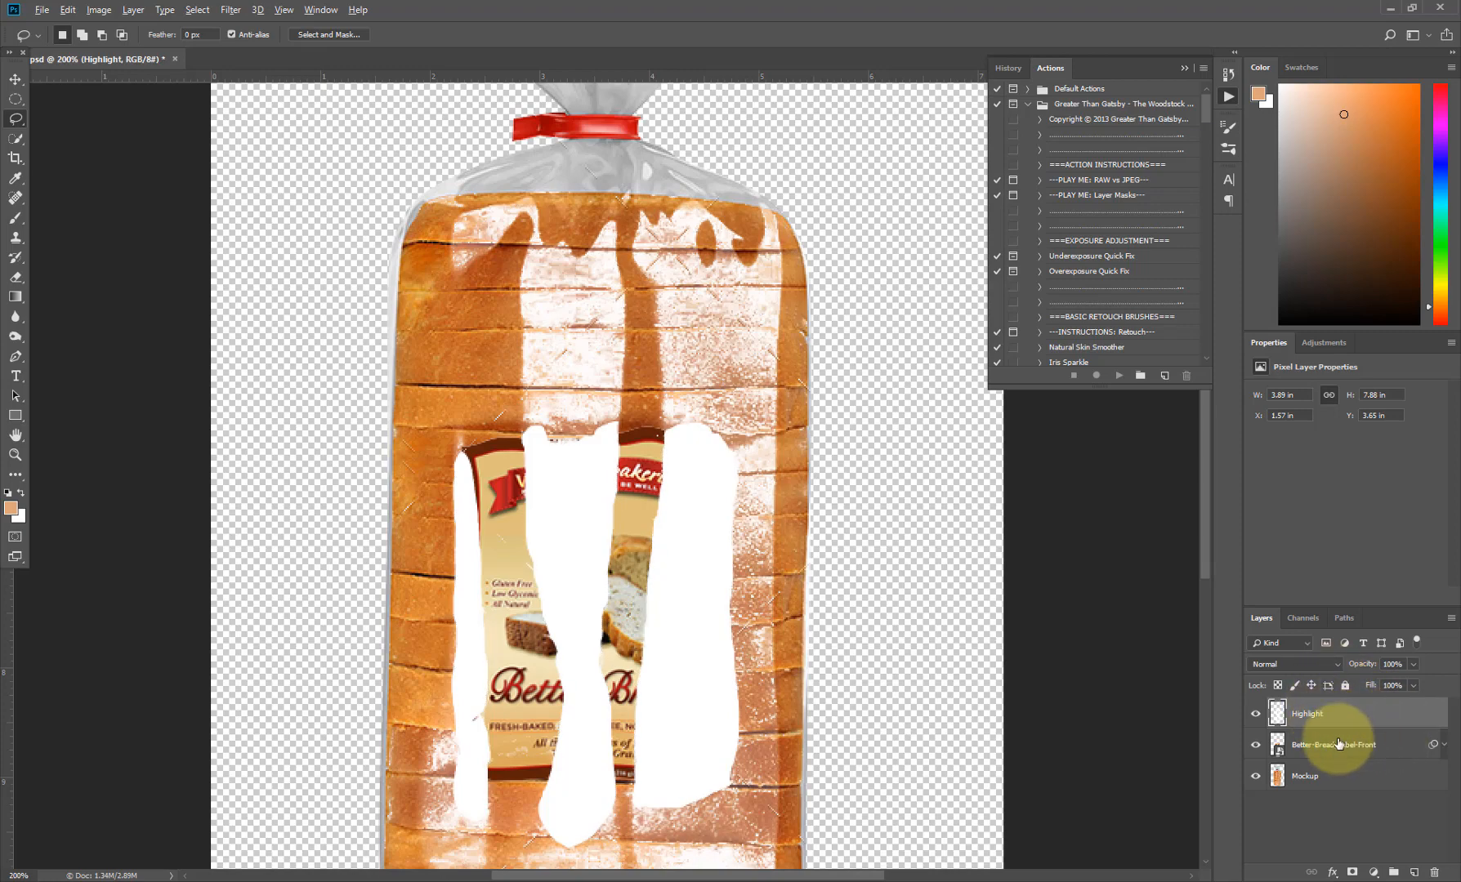
- Clip the Highlight layer to the Better-Bread-Label-Front layer with a clipping mask
drag(1364, 727, 1358, 726)
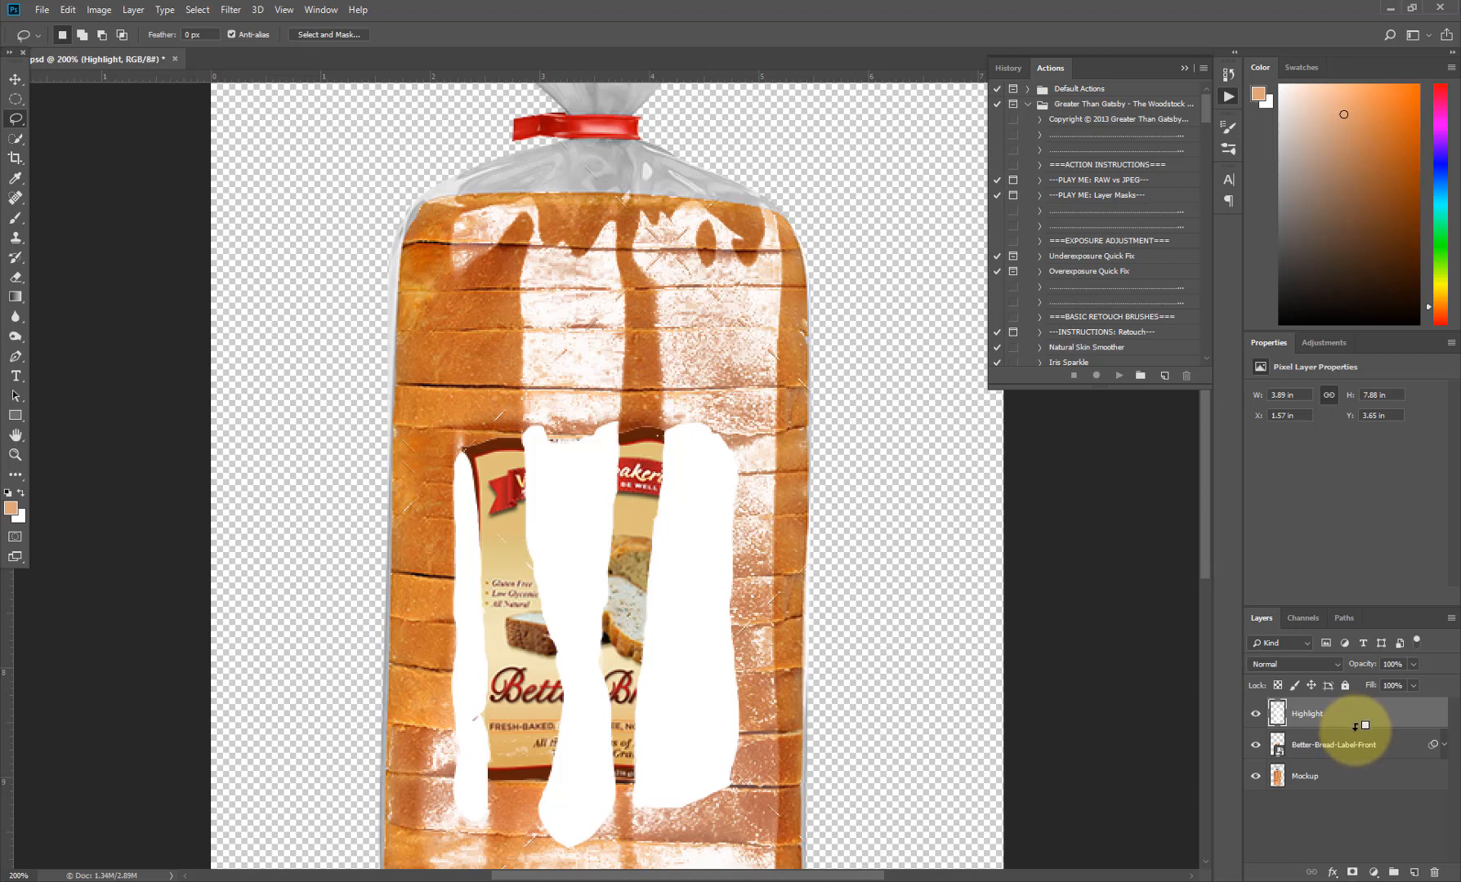
alt+click(1355, 729)
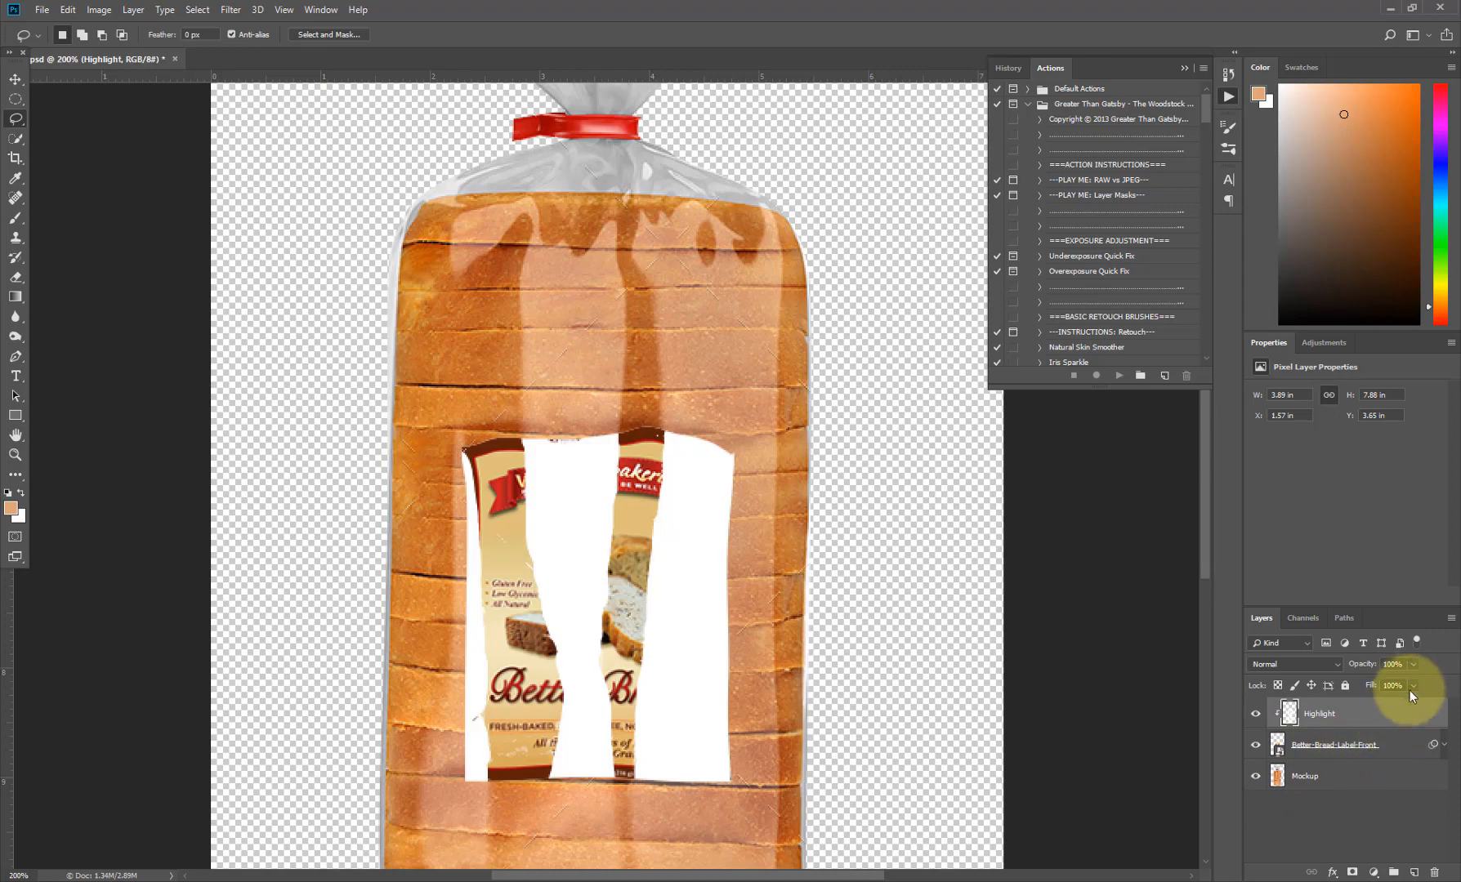
click(1414, 666)
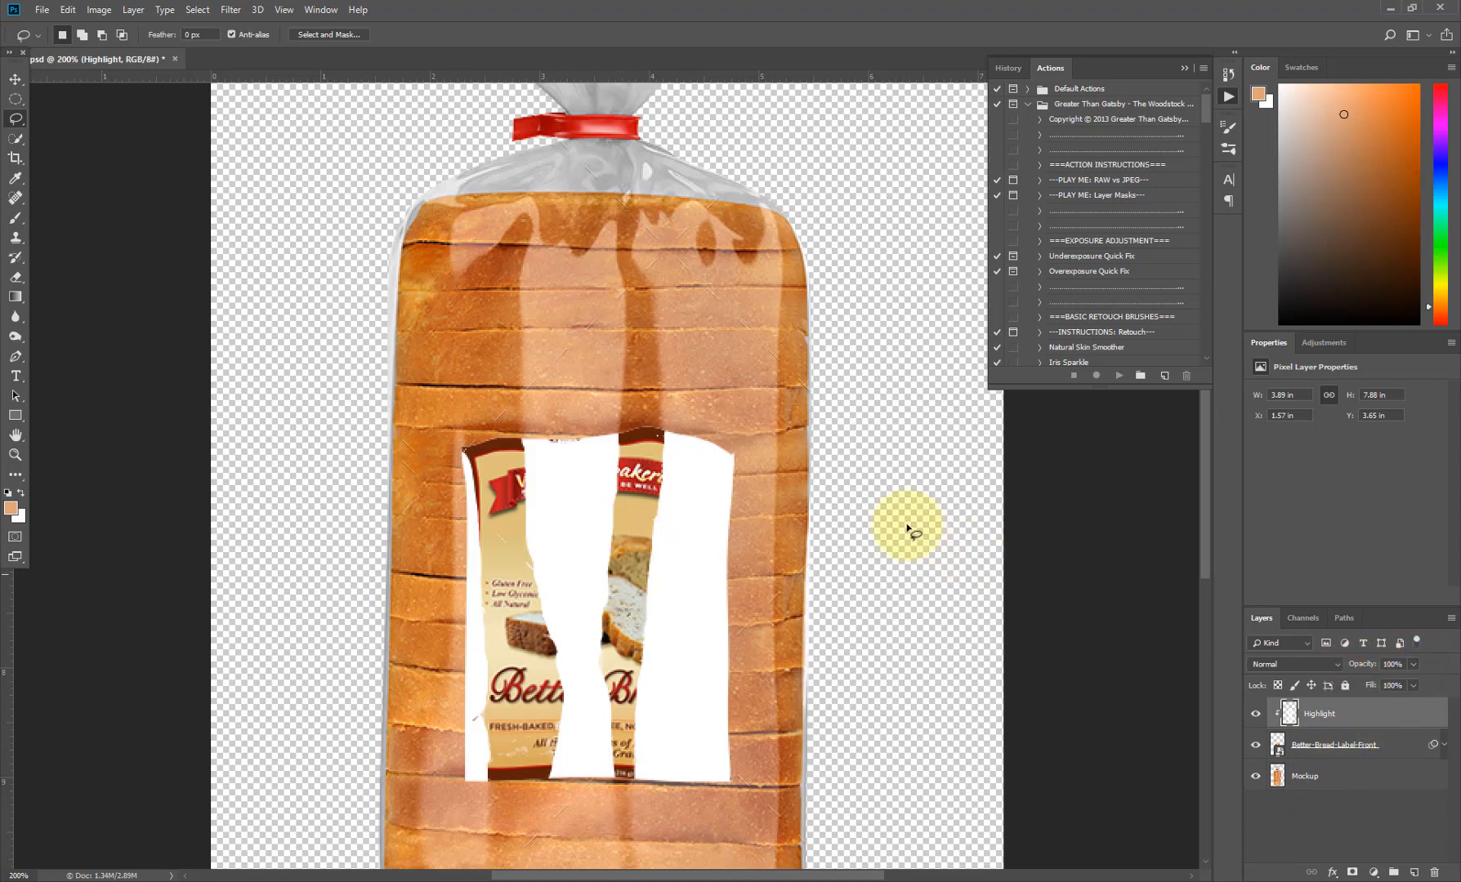
- Paint white with the Brush over the small gap at the top edge of the central highlight streak
drag(603, 448, 654, 527)
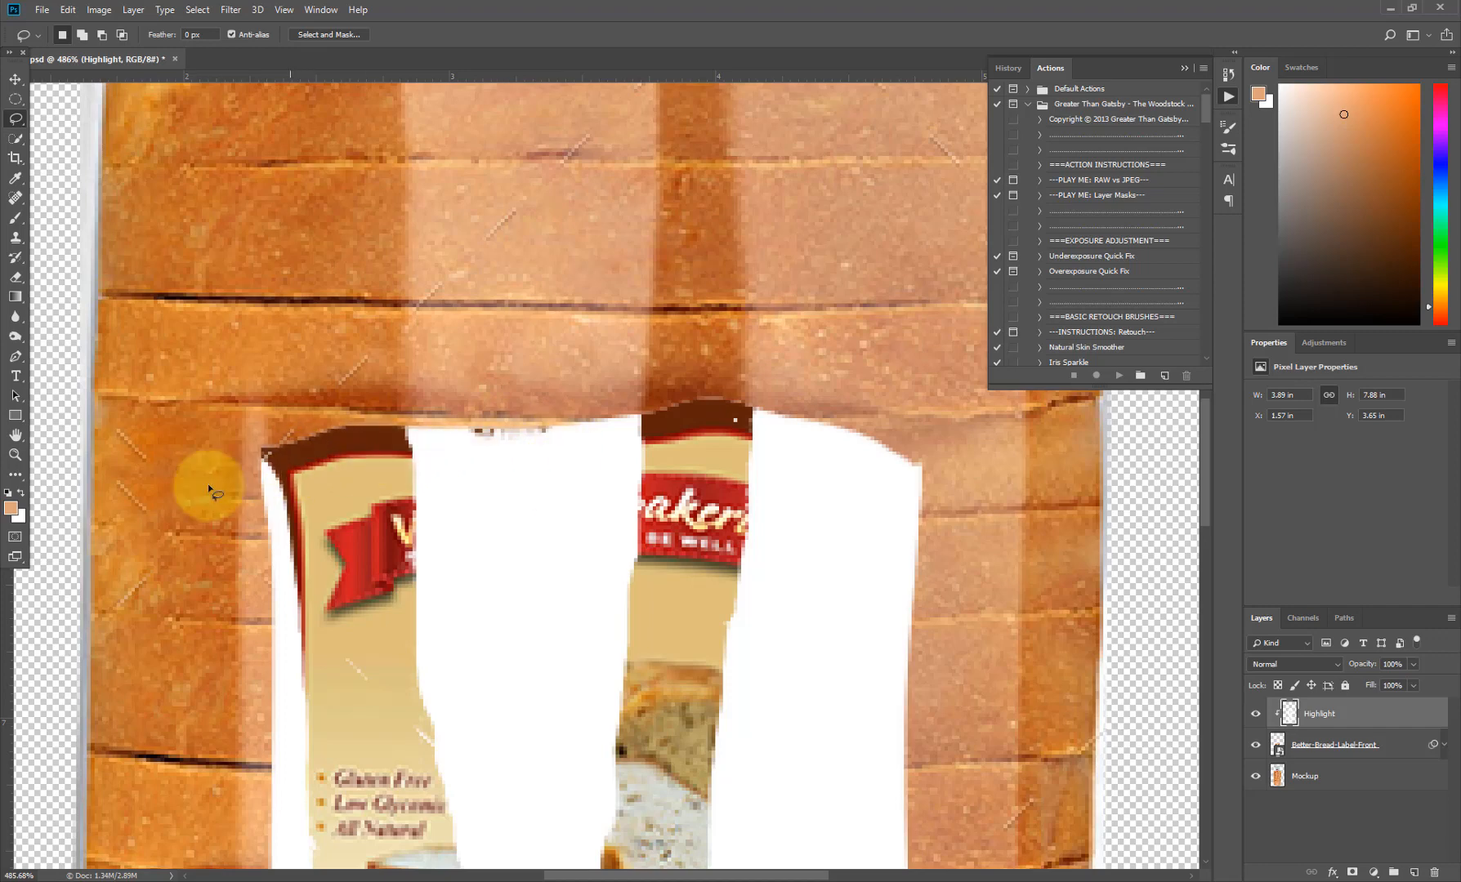
key(x)
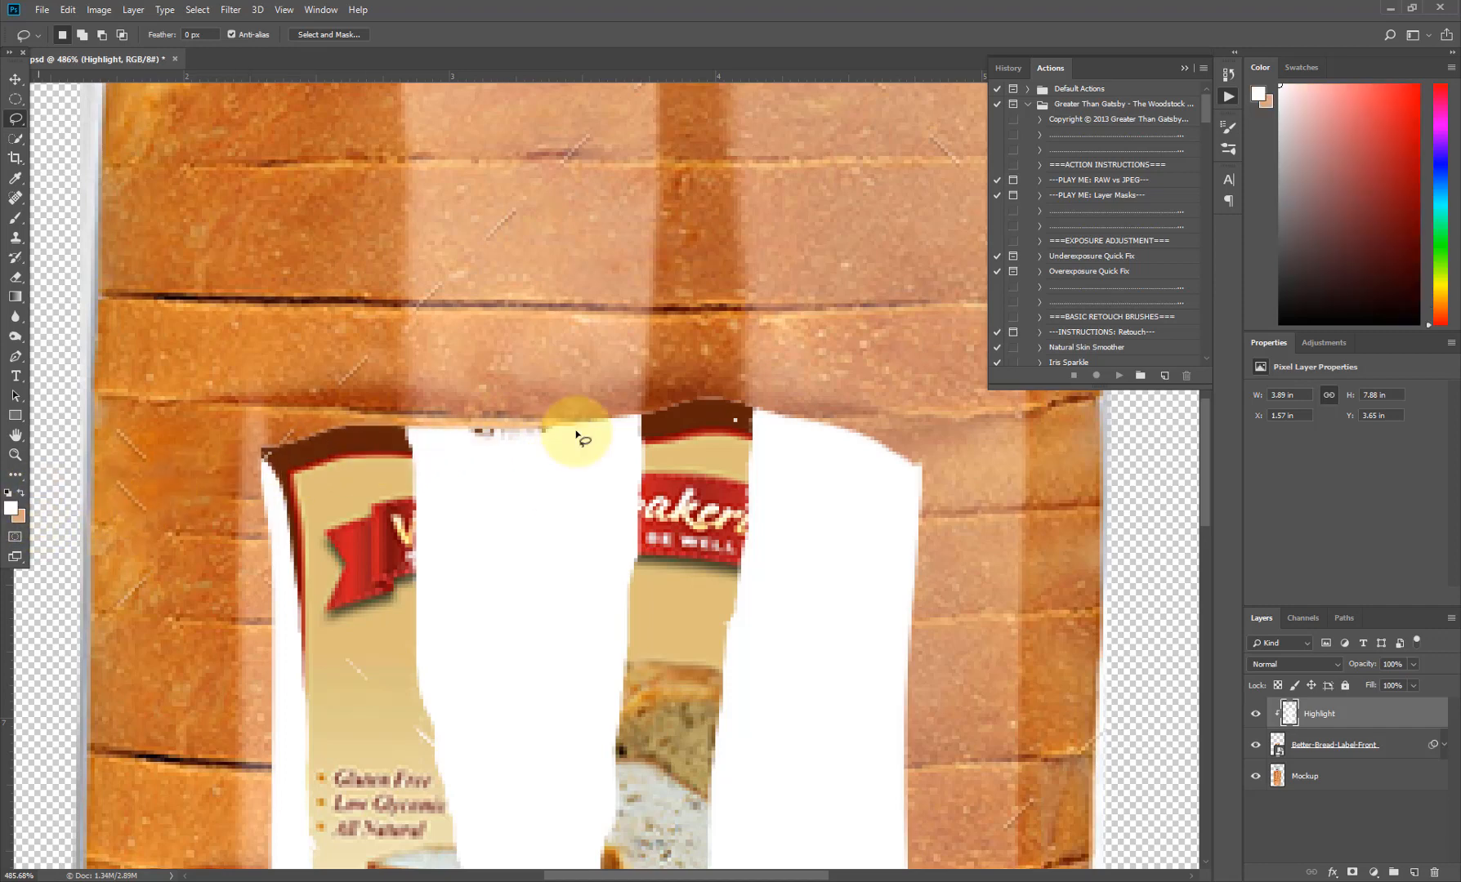
key(b)
click(474, 425)
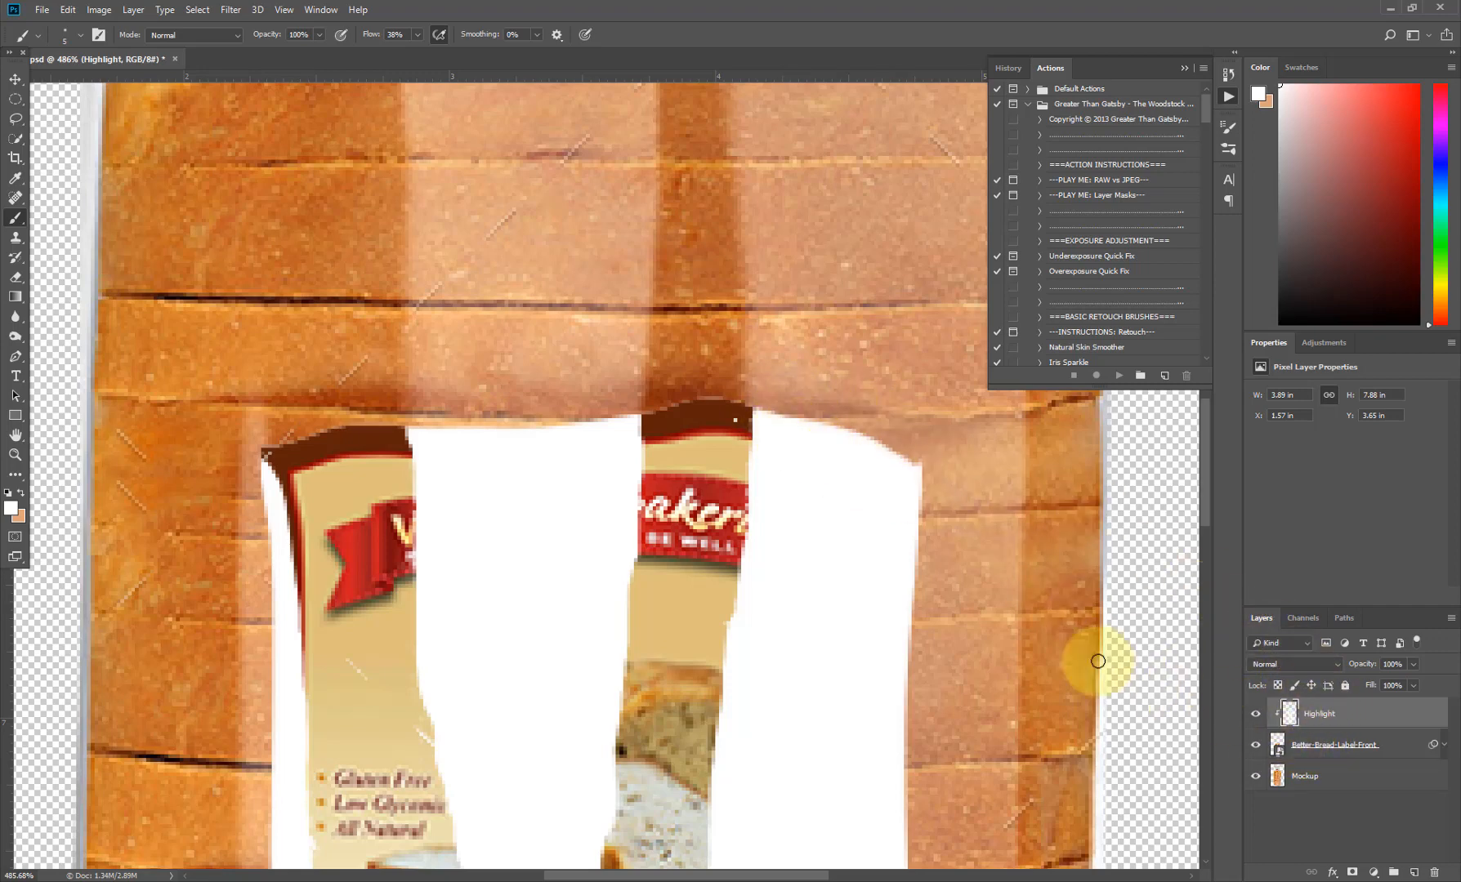
- Reduce the Highlight layer's opacity to 37% and check the label's reflections on the whole loaf
click(12, 81)
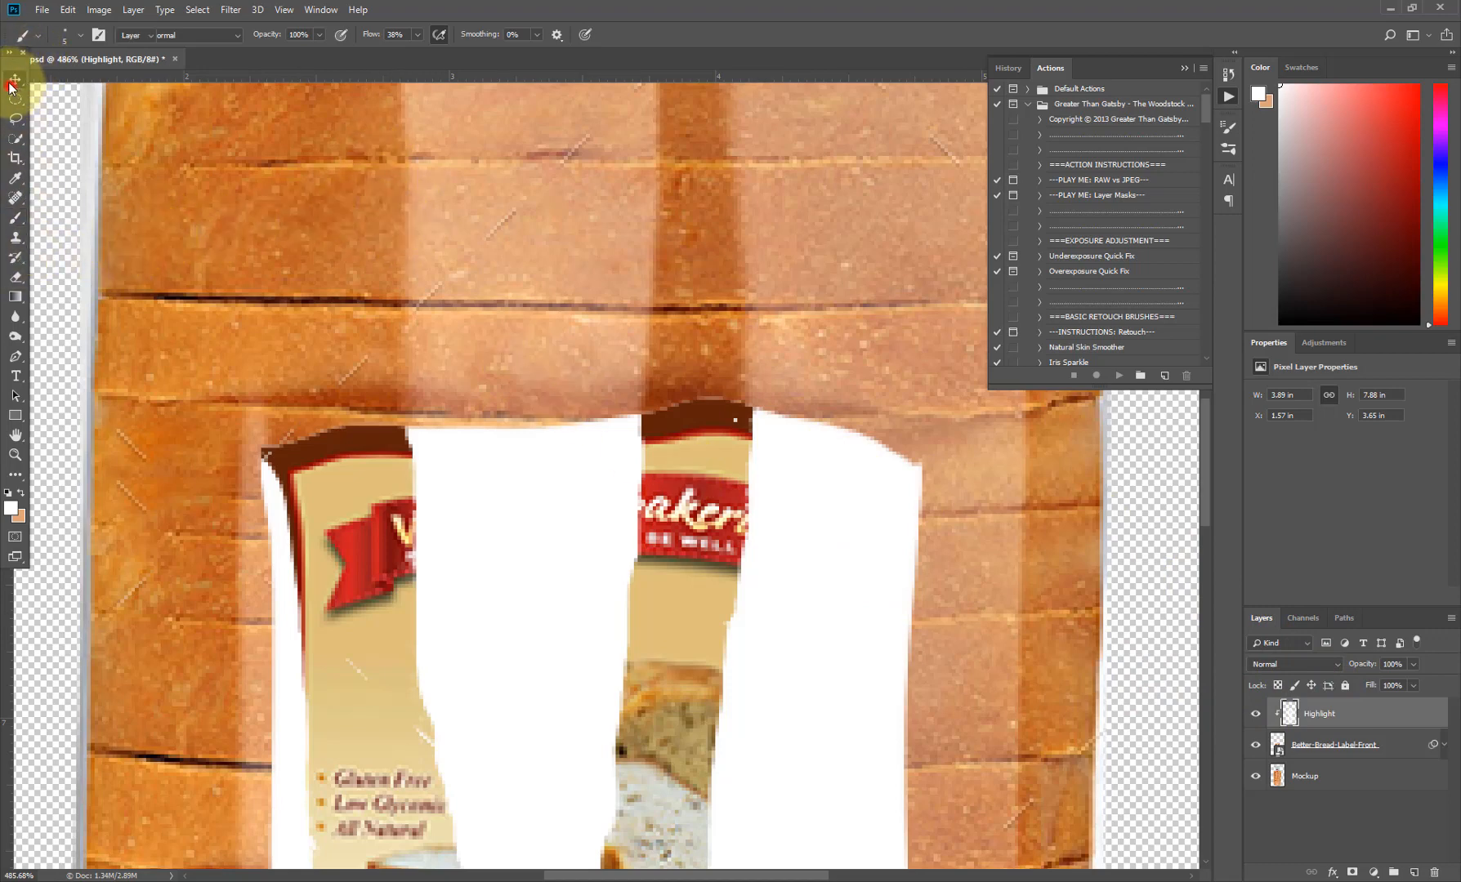
click(1413, 664)
drag(1414, 680, 1378, 686)
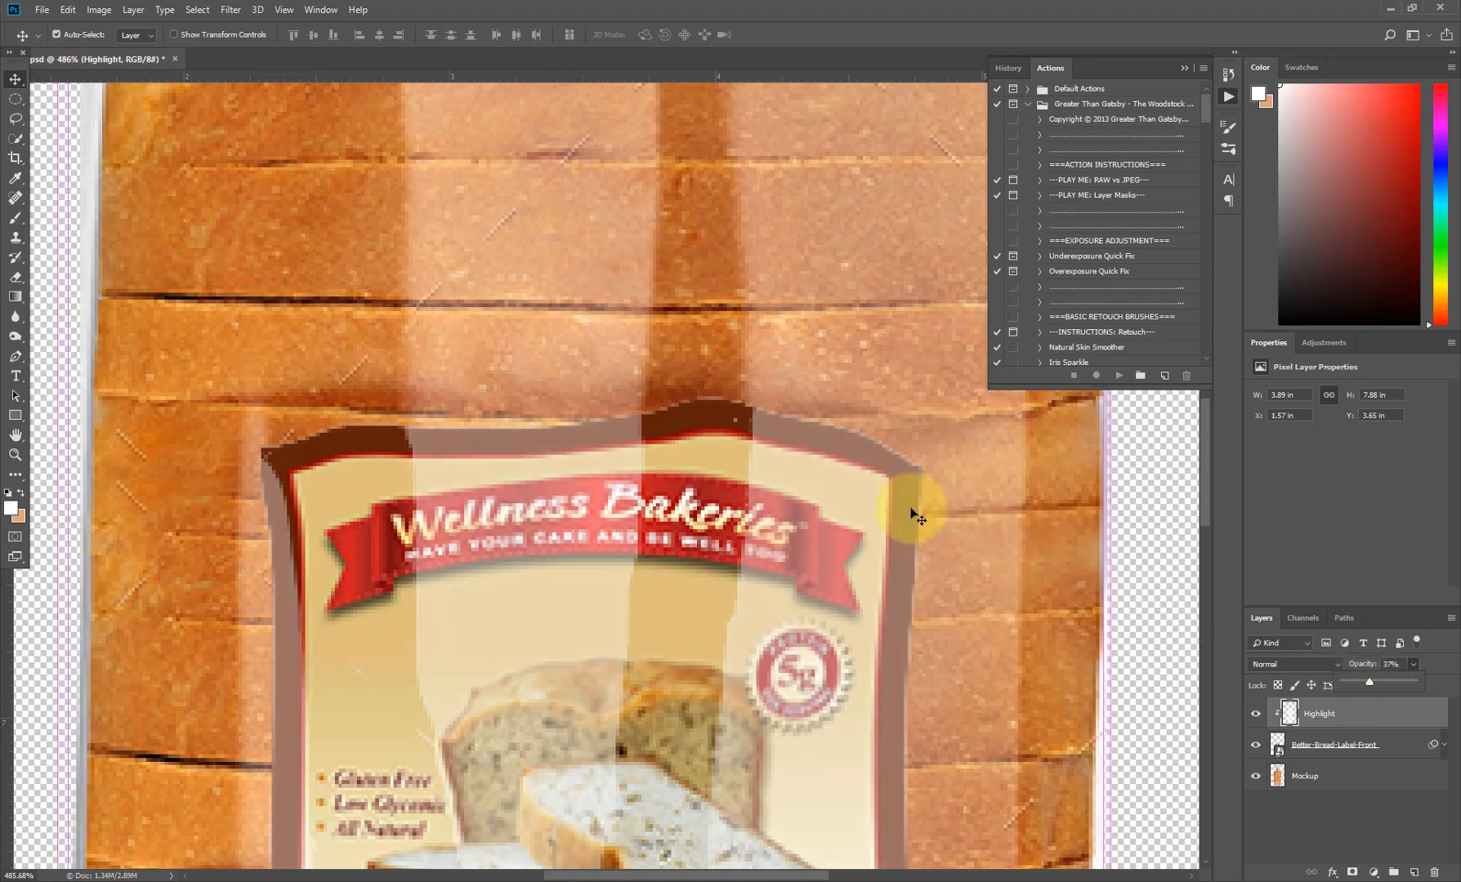
key(ctrl+space)
drag(901, 484, 747, 464)
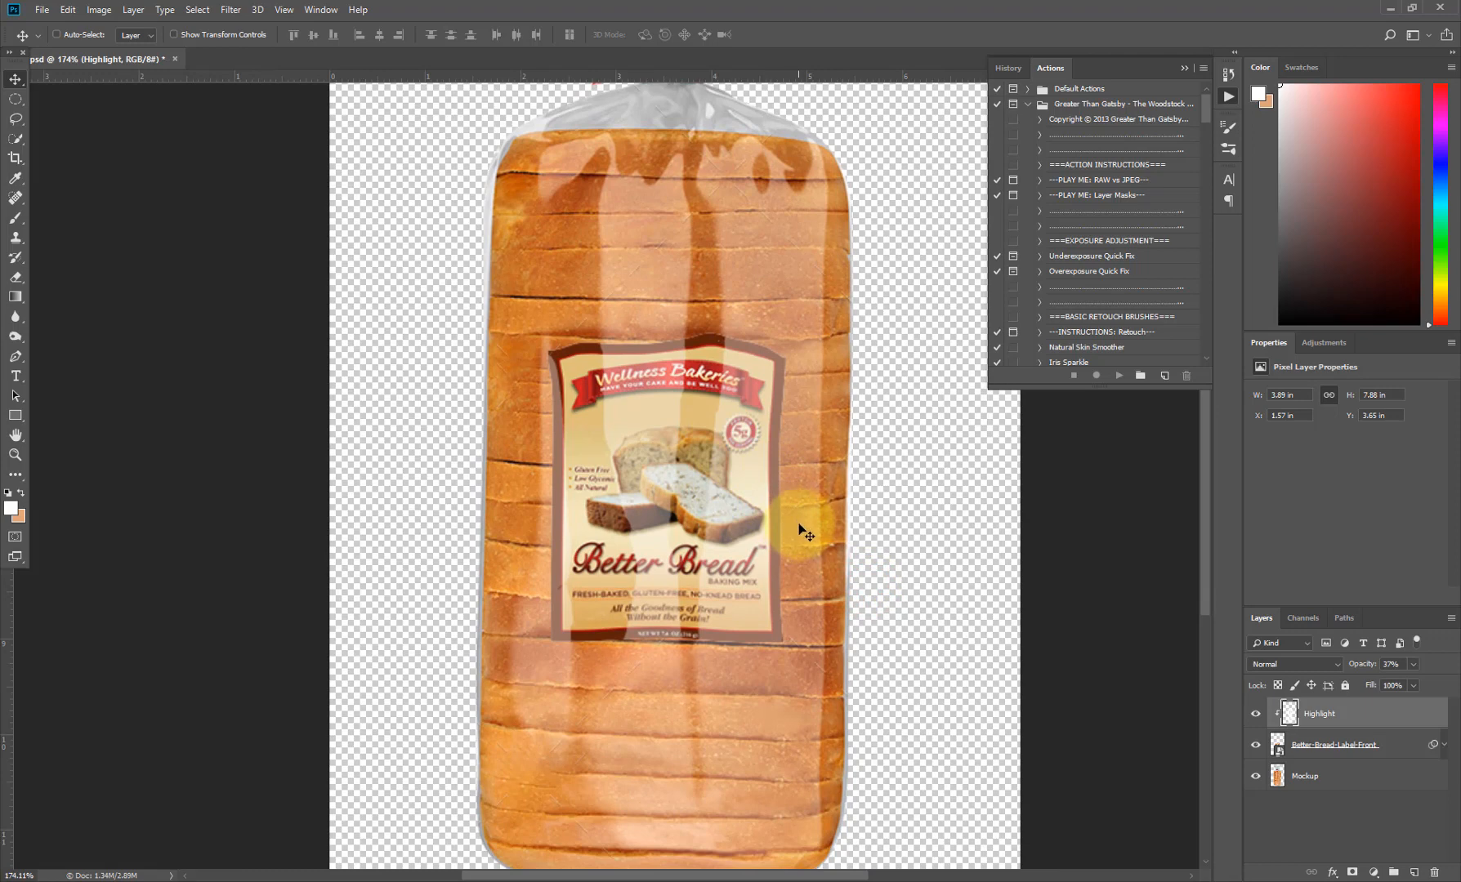
key(ctrl+space)
drag(732, 524, 729, 524)
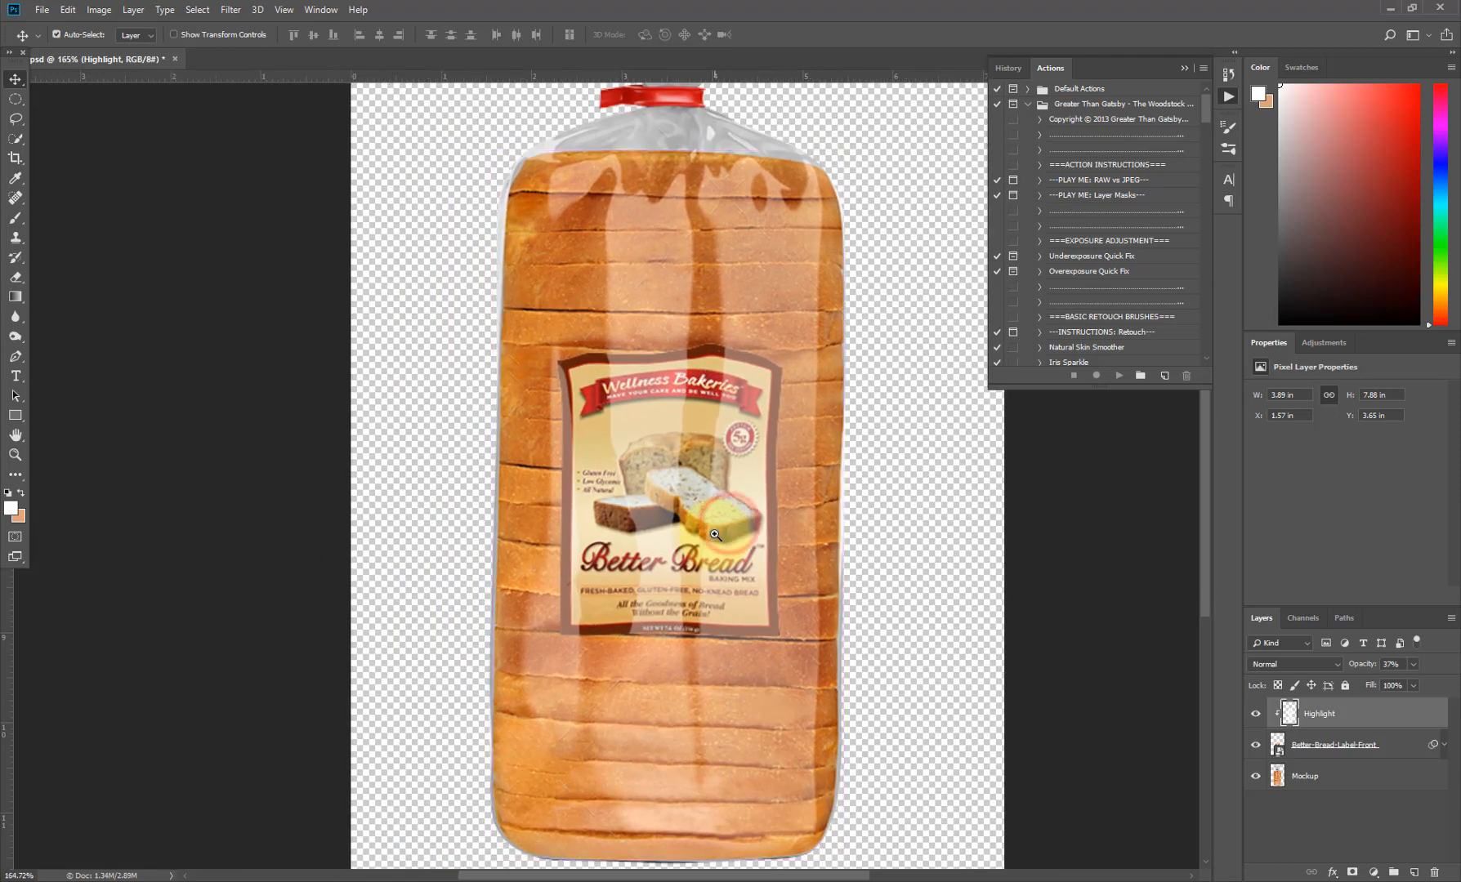
- Create a new layer named Shadow above the Highlight layer
alt+click(1412, 872)
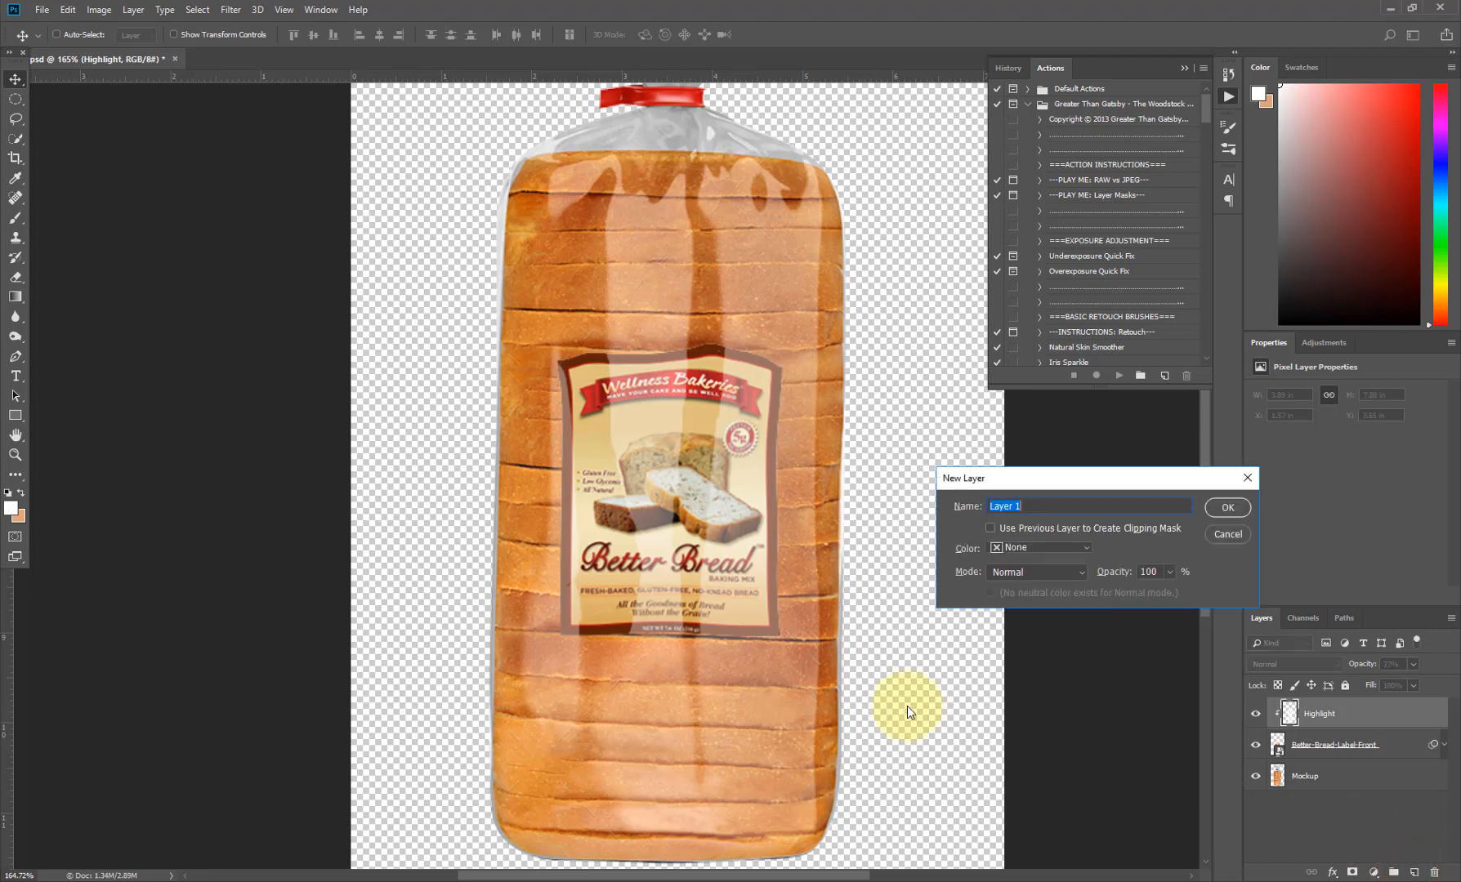
text(Shadow)
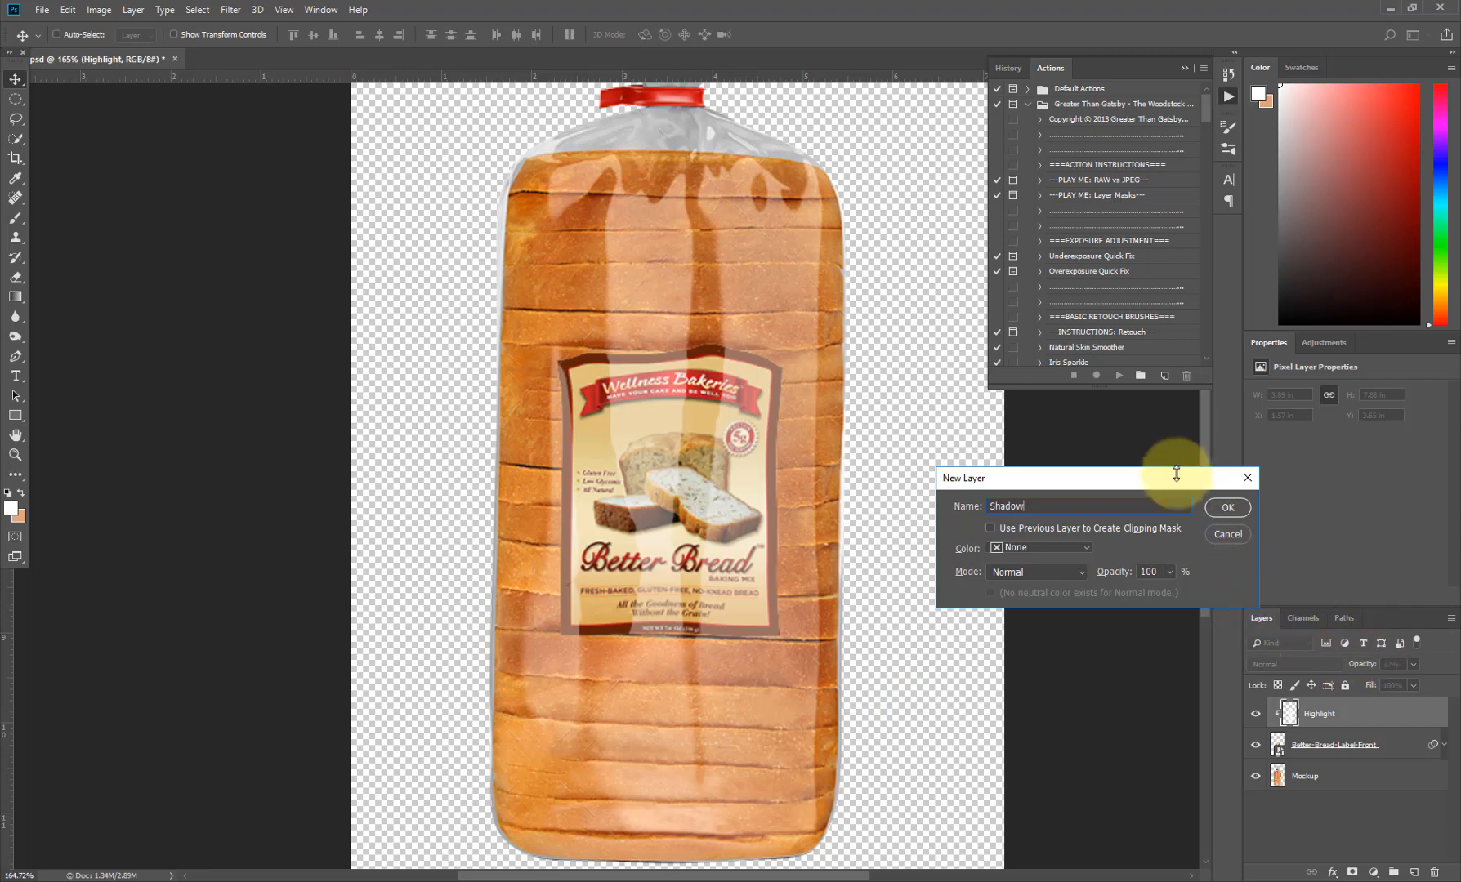
click(1228, 509)
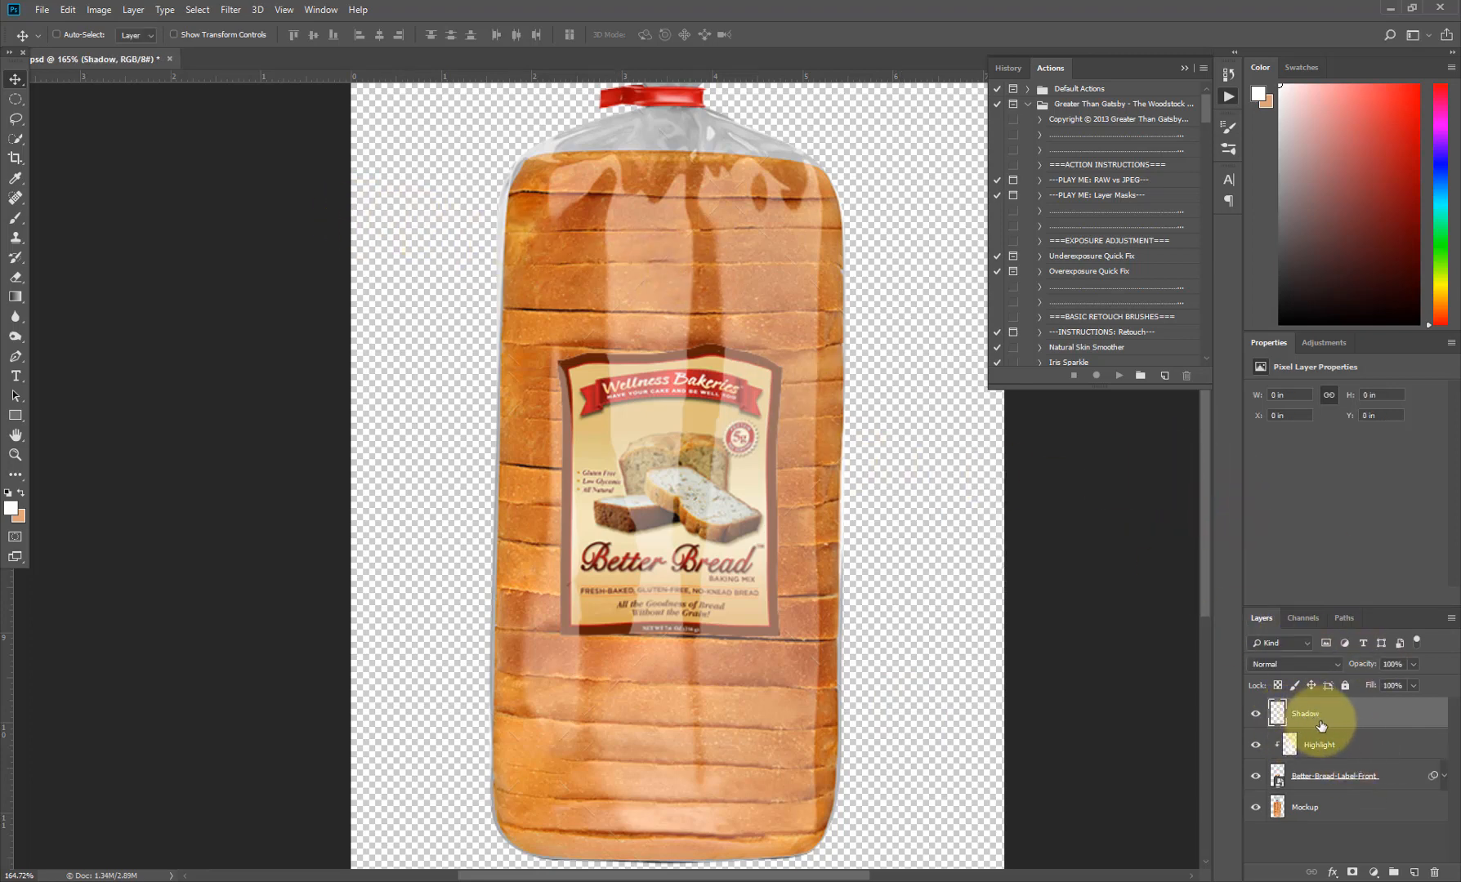
- Hide the Highlight and label layers and select the Mockup layer's dark orange bread areas using Color Range with a fuzziness of 51
drag(1256, 744, 1256, 776)
click(1304, 806)
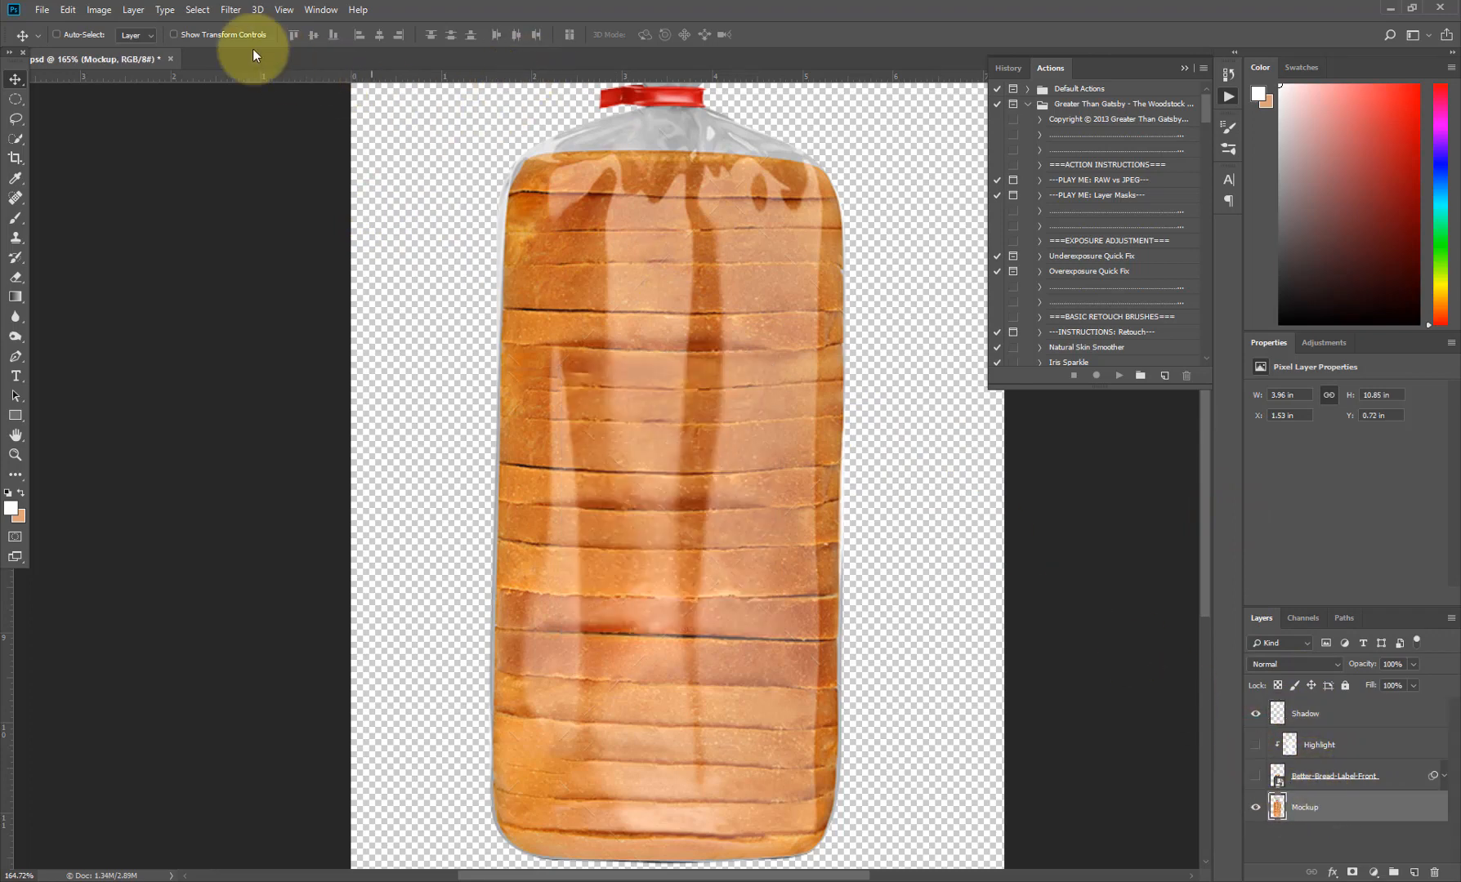
click(198, 10)
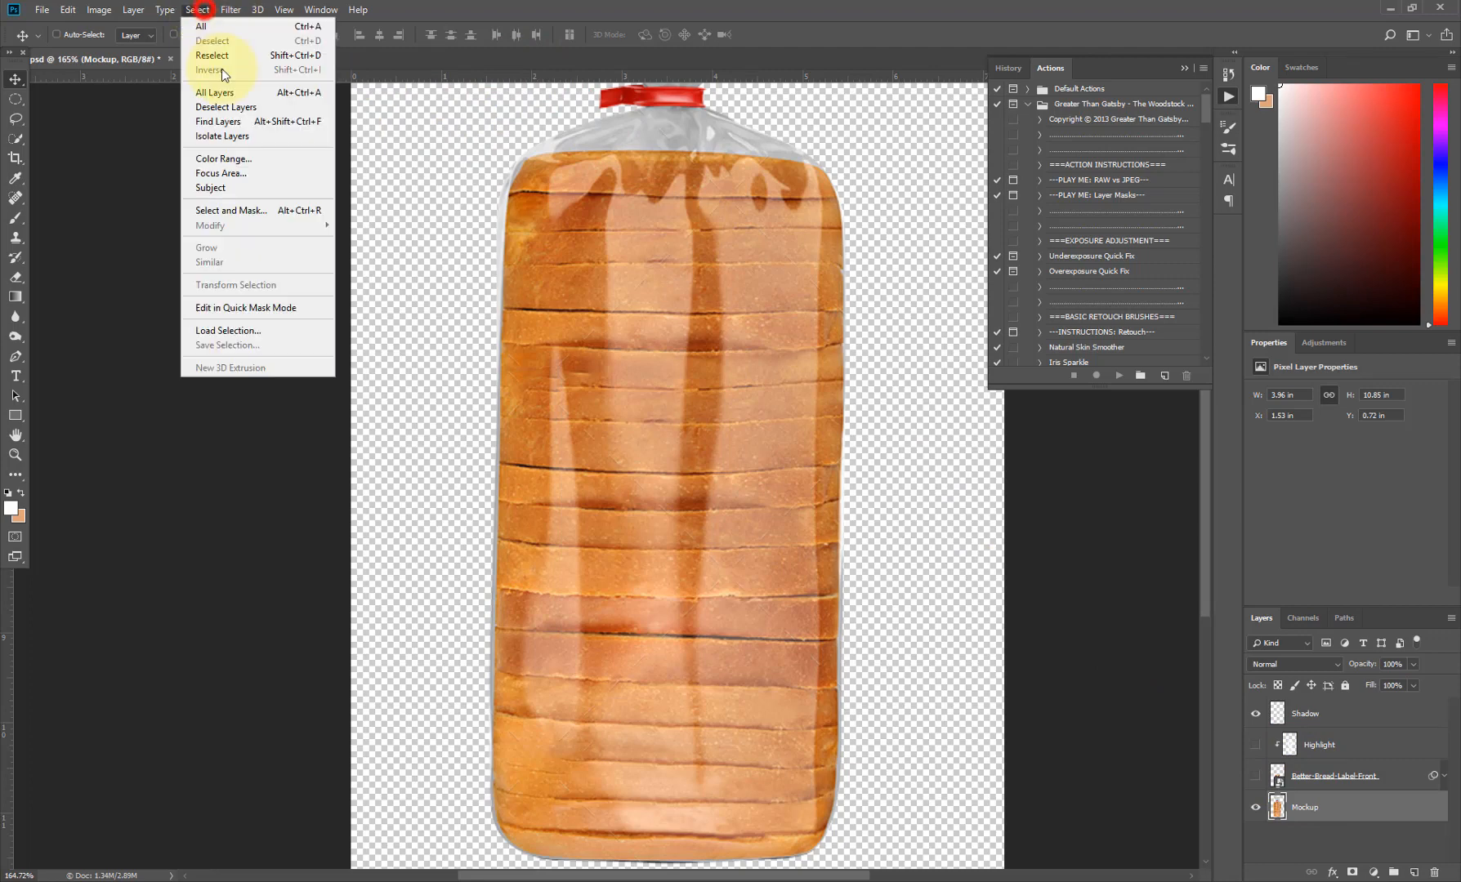
click(253, 152)
click(595, 220)
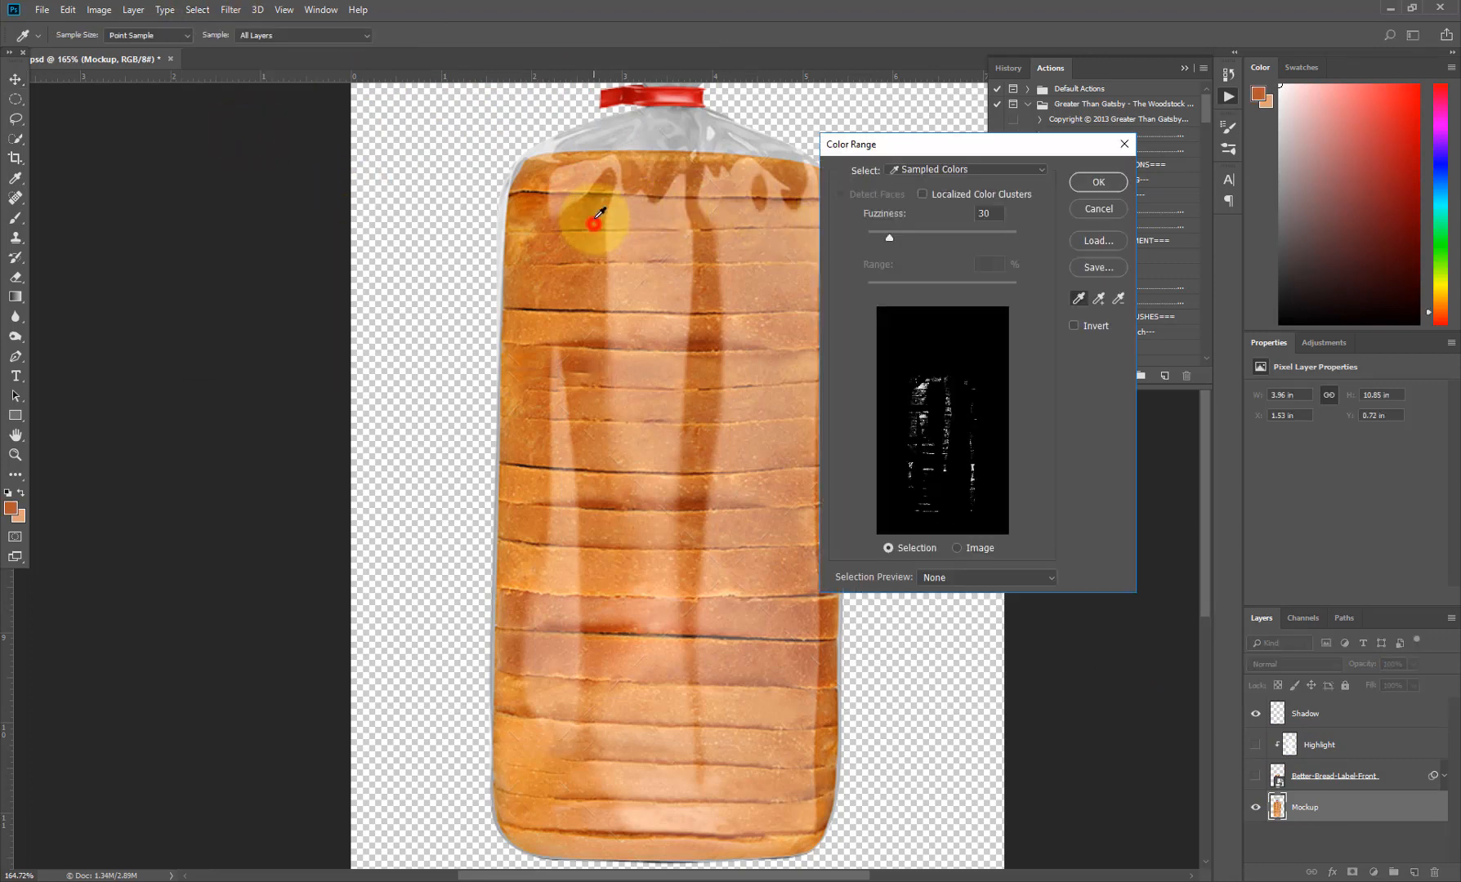
click(601, 217)
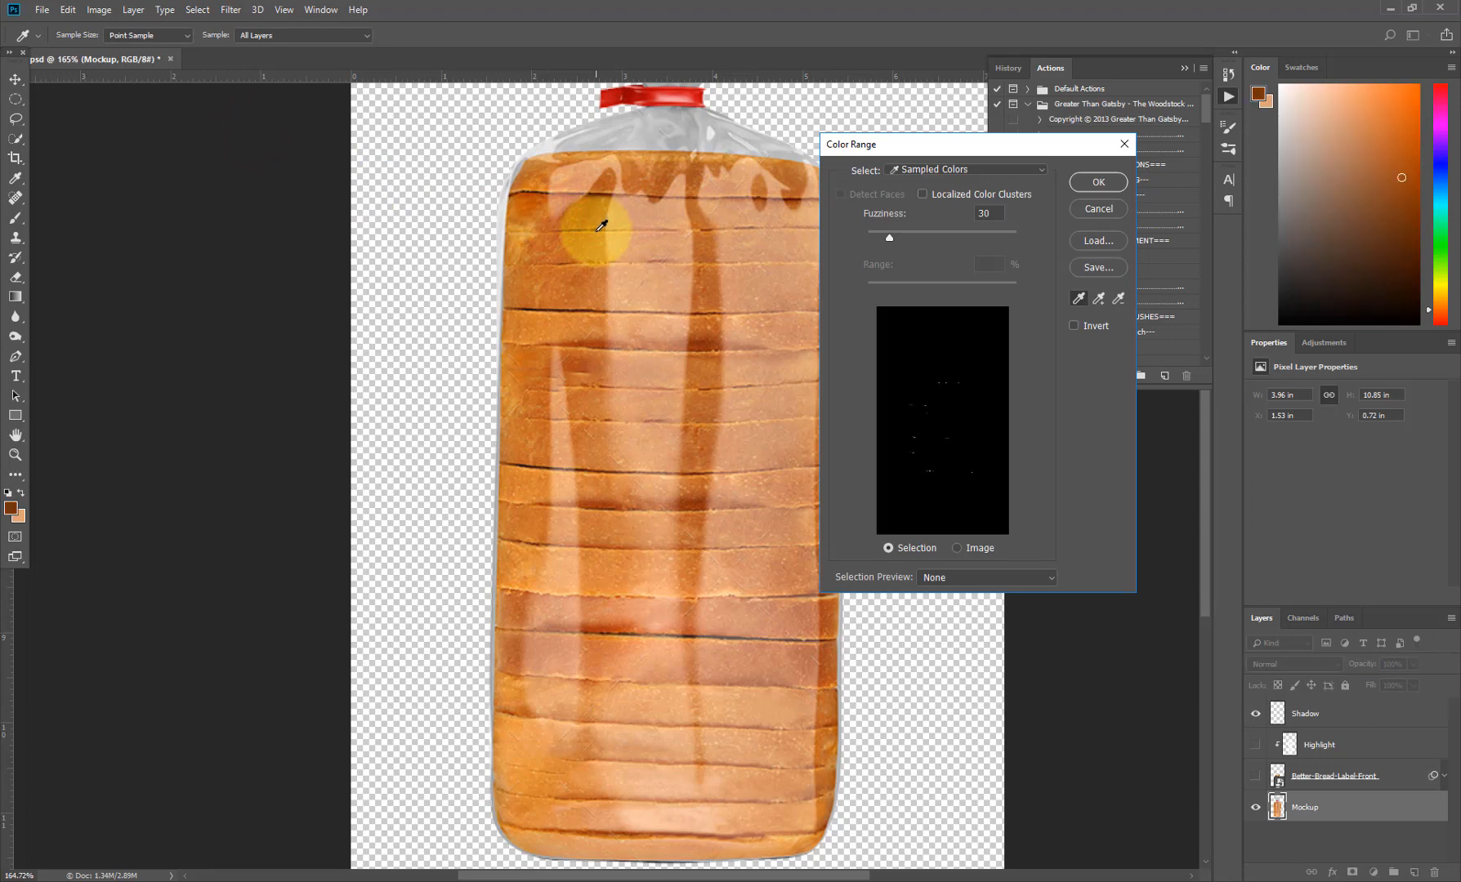
click(600, 218)
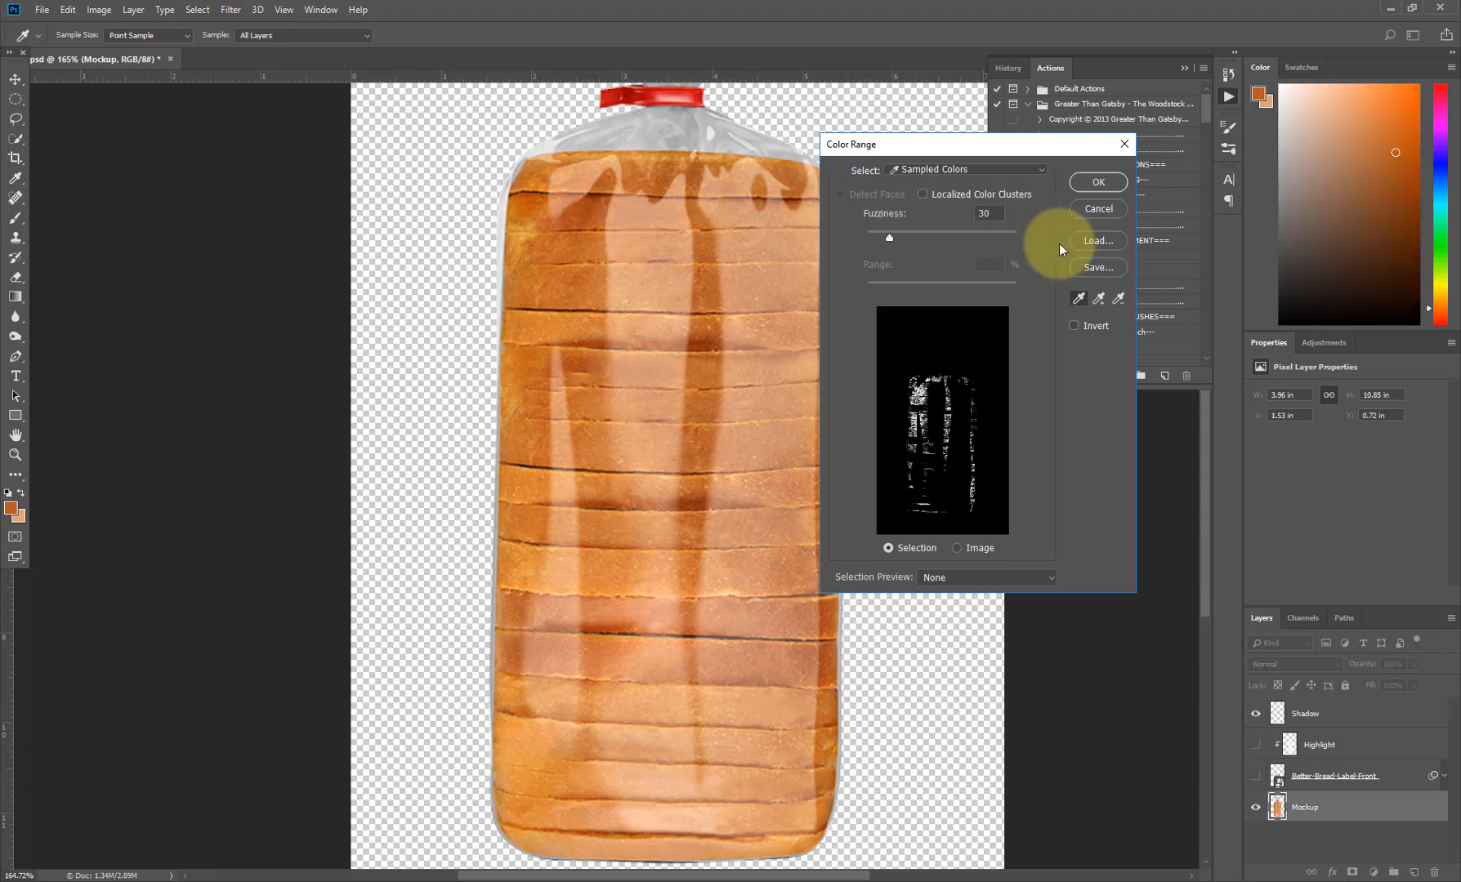
drag(890, 238, 905, 238)
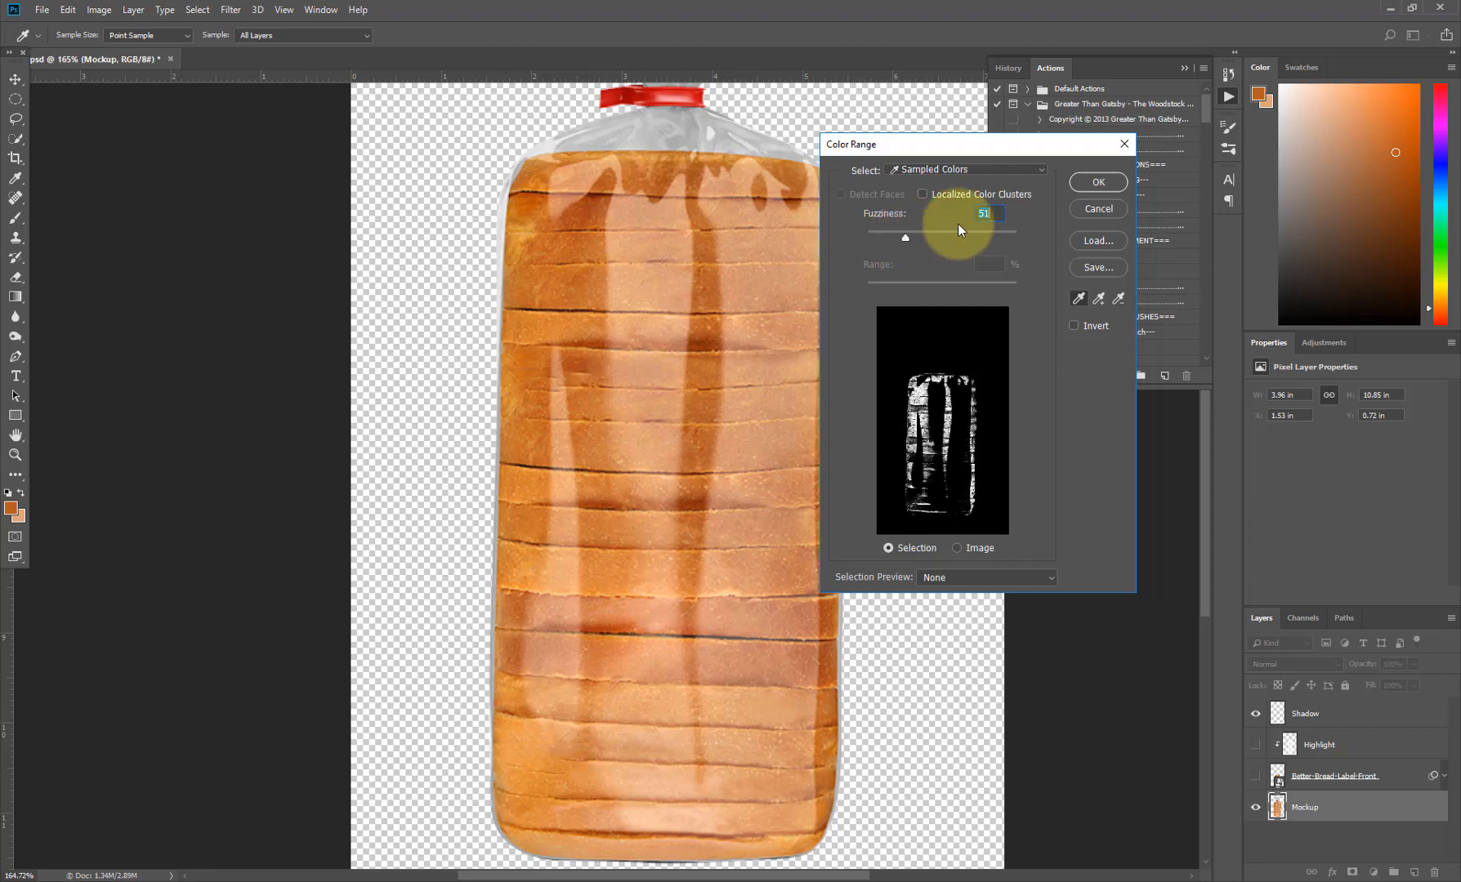
click(1109, 188)
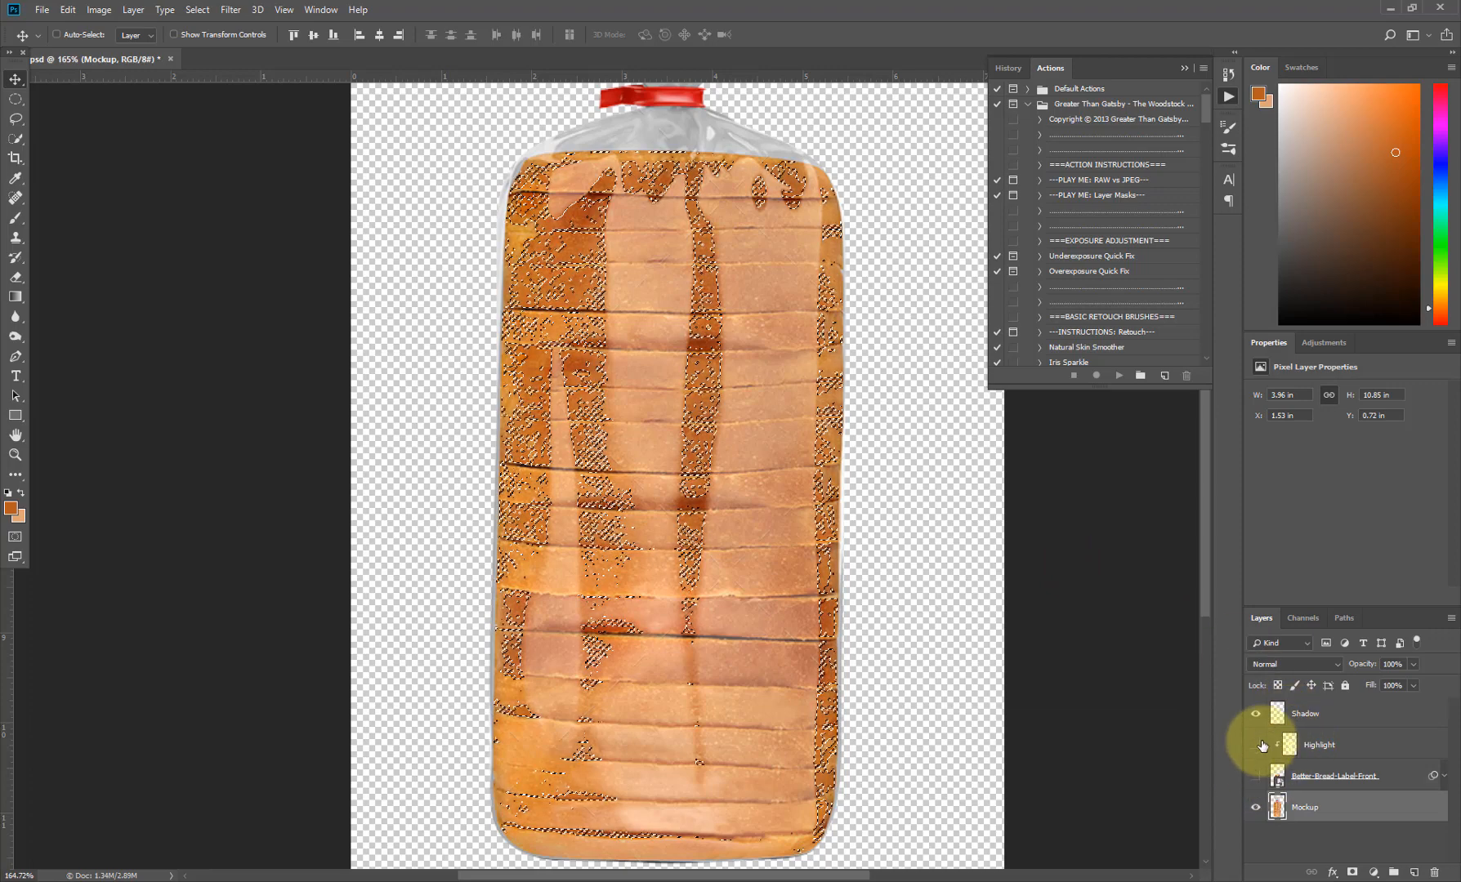
- Show the Highlight and Better-Bread-Label-Front layers again and make the Shadow layer active, keeping the color selection
click(1255, 743)
click(1256, 776)
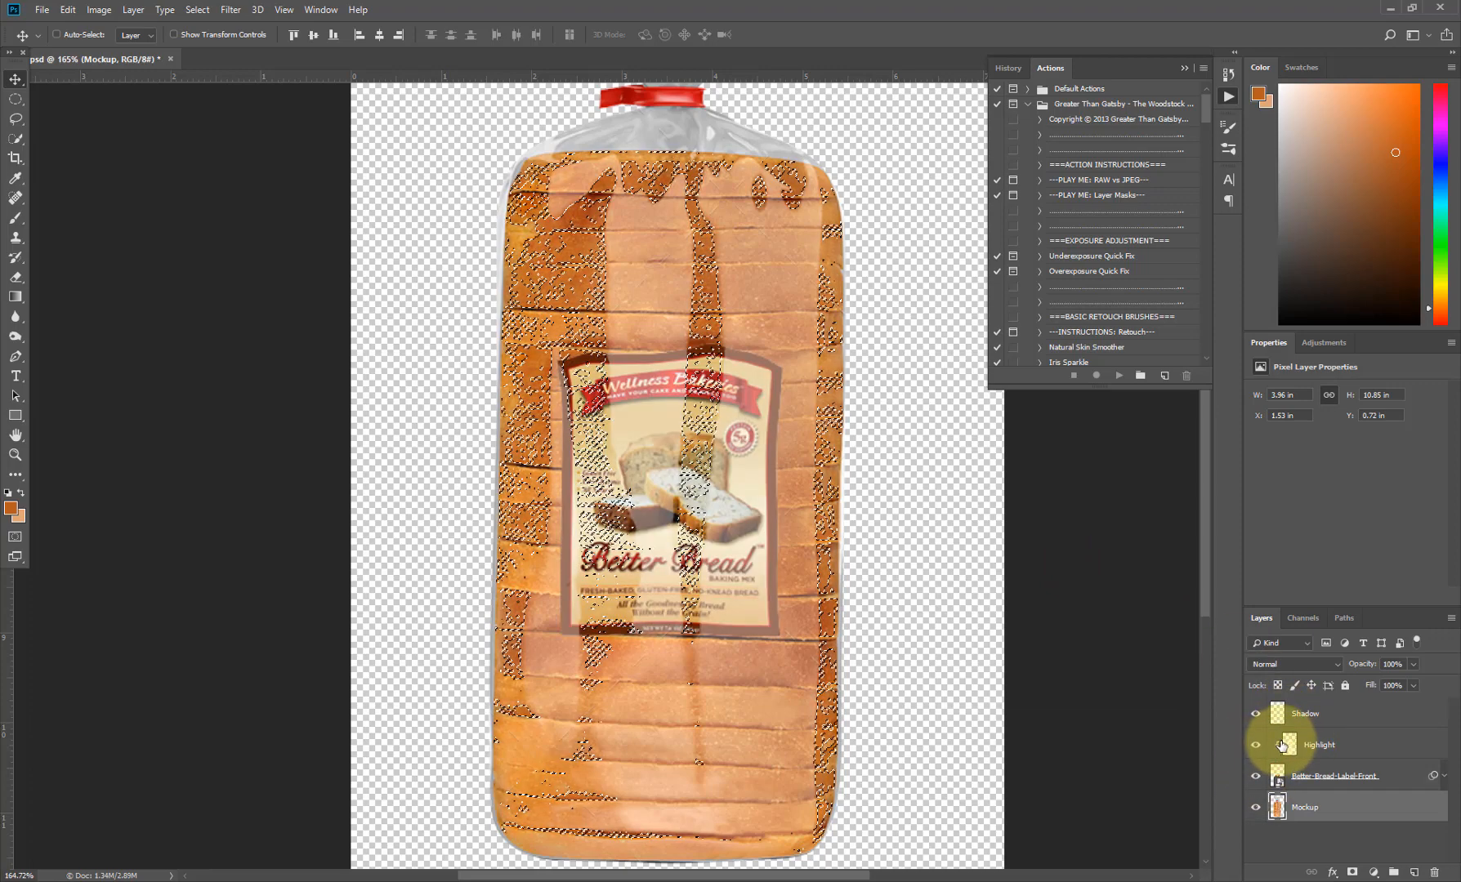
key(ctrl+d)
drag(672, 421, 738, 493)
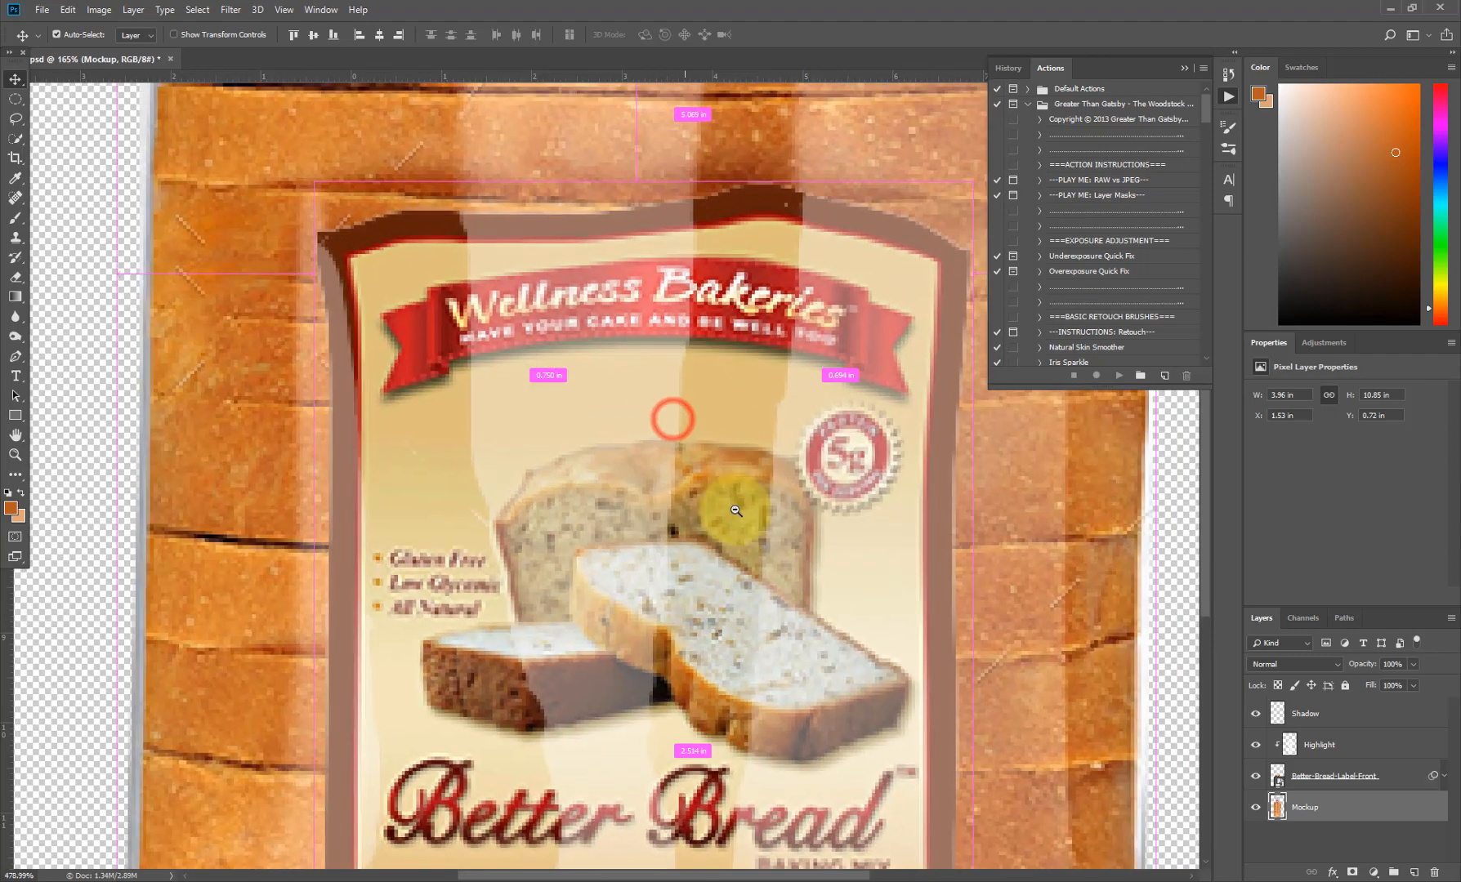
drag(678, 564, 768, 479)
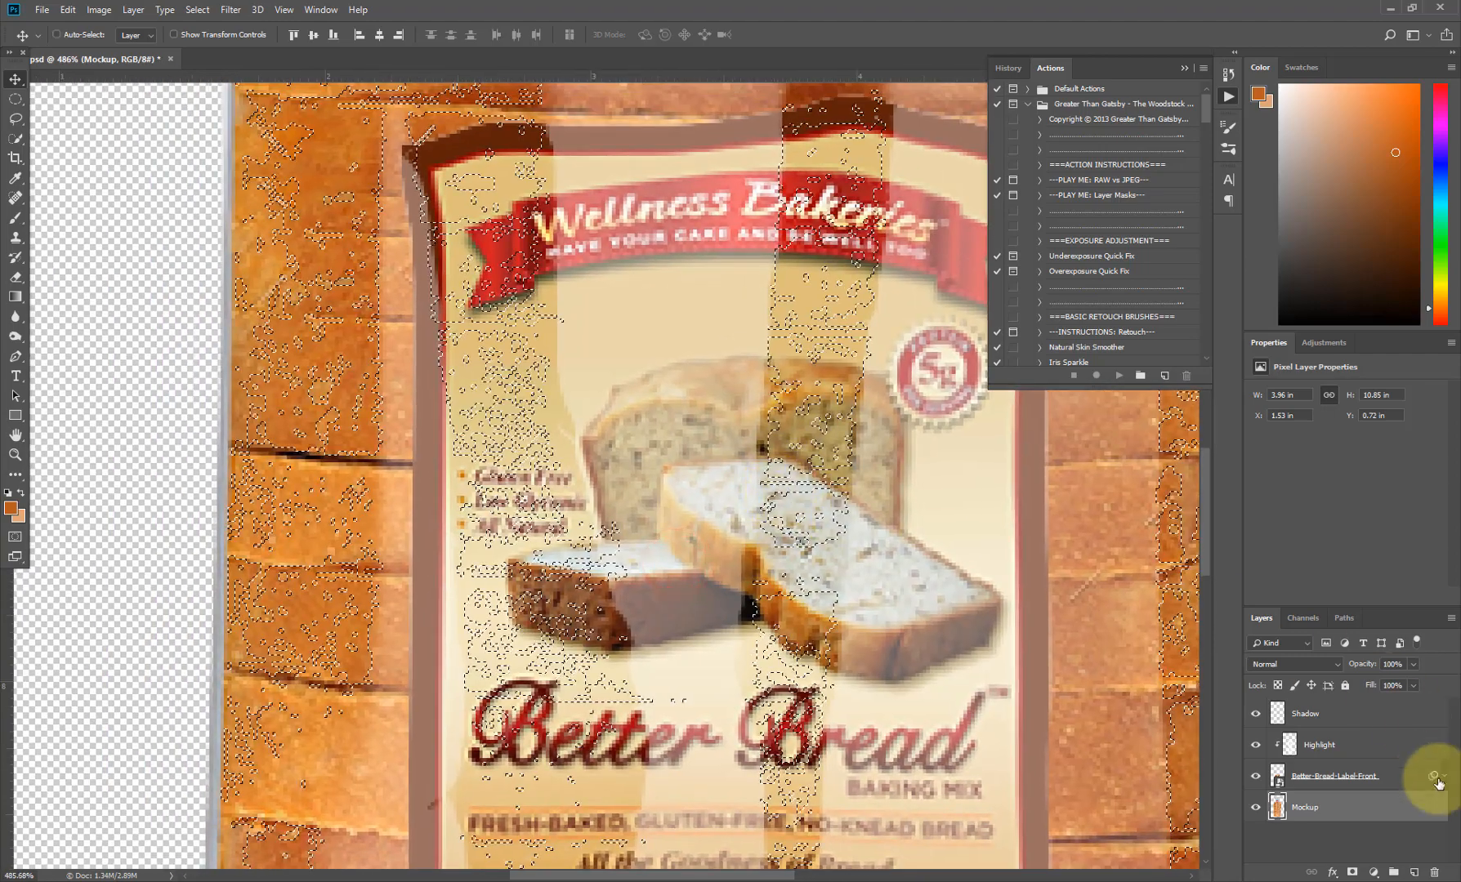
click(1321, 709)
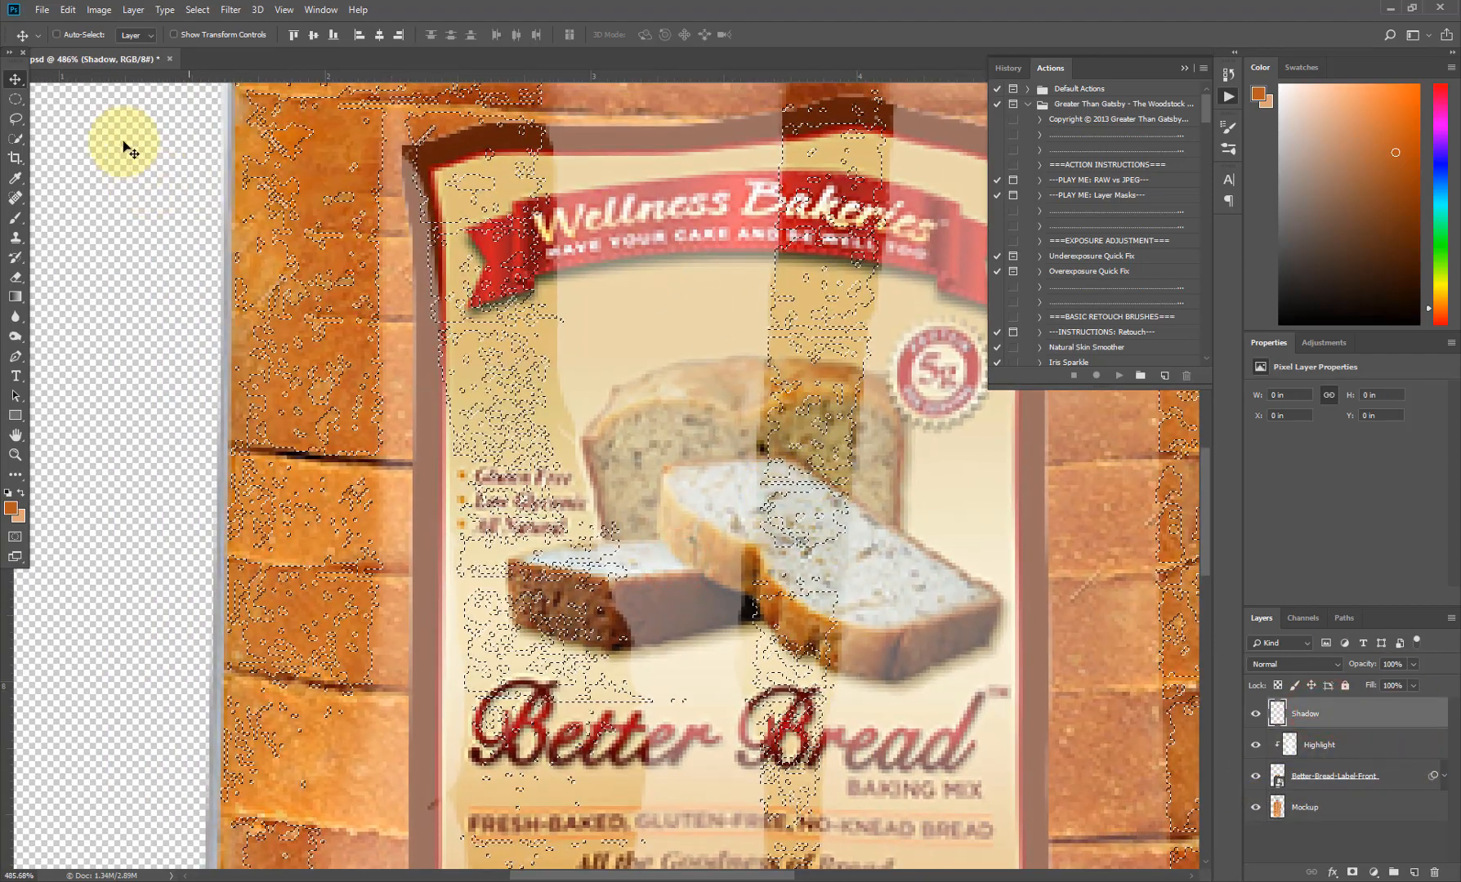
- Add the label's left dark streak to the selection with the Lasso and trim the selection along the streak's right edge
click(15, 119)
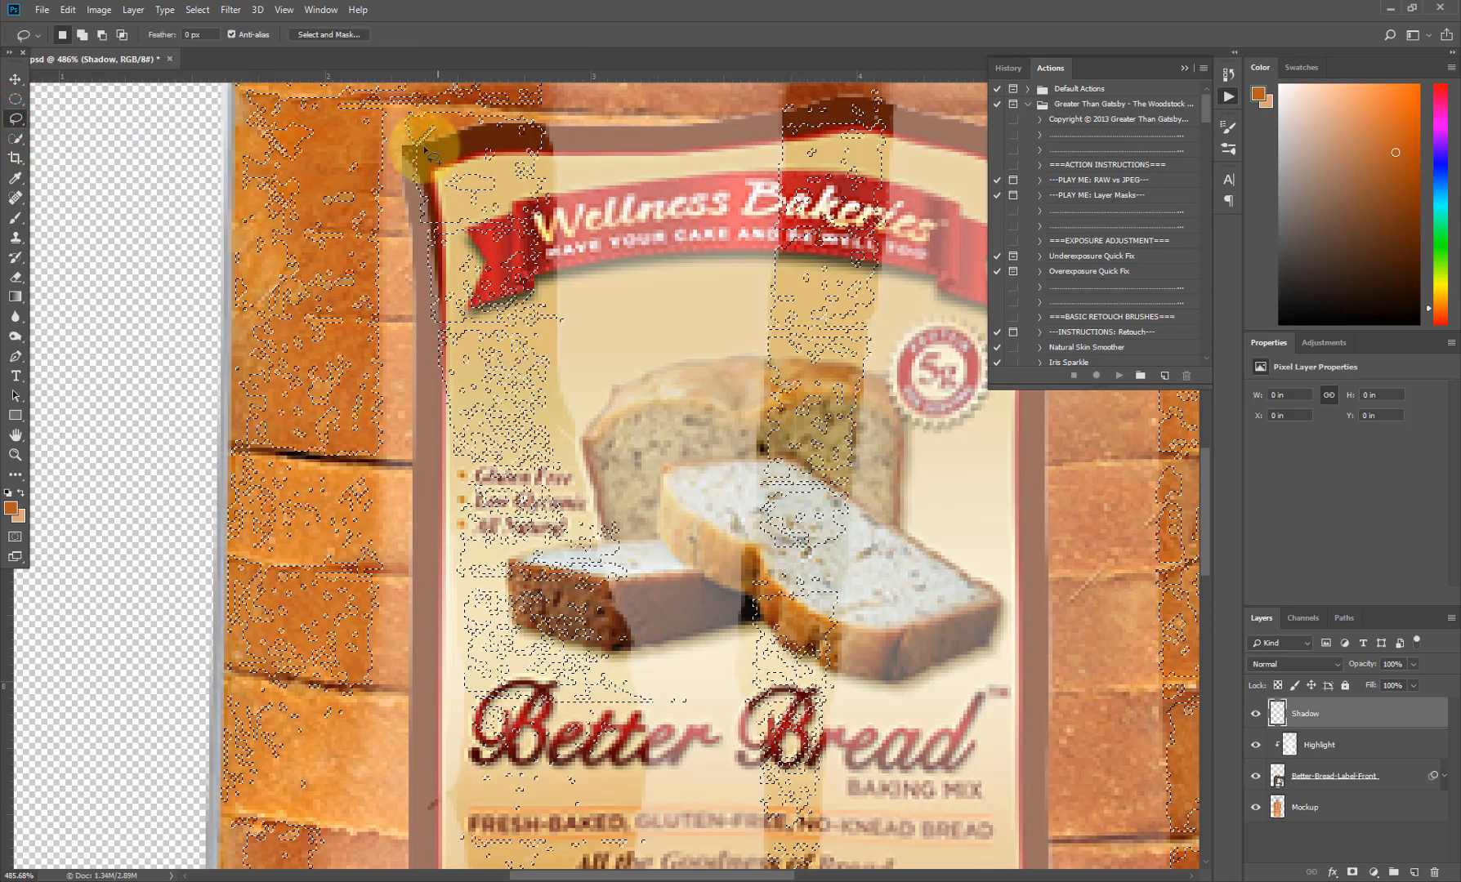
mouse_move(415, 130)
mouse_down()
mouse_move(411, 214)
mouse_move(463, 513)
mouse_move(482, 780)
mouse_move(507, 798)
mouse_move(578, 795)
mouse_move(621, 760)
mouse_move(633, 706)
mouse_move(549, 384)
mouse_move(538, 148)
mouse_move(483, 114)
mouse_move(418, 131)
mouse_move(406, 151)
mouse_up()
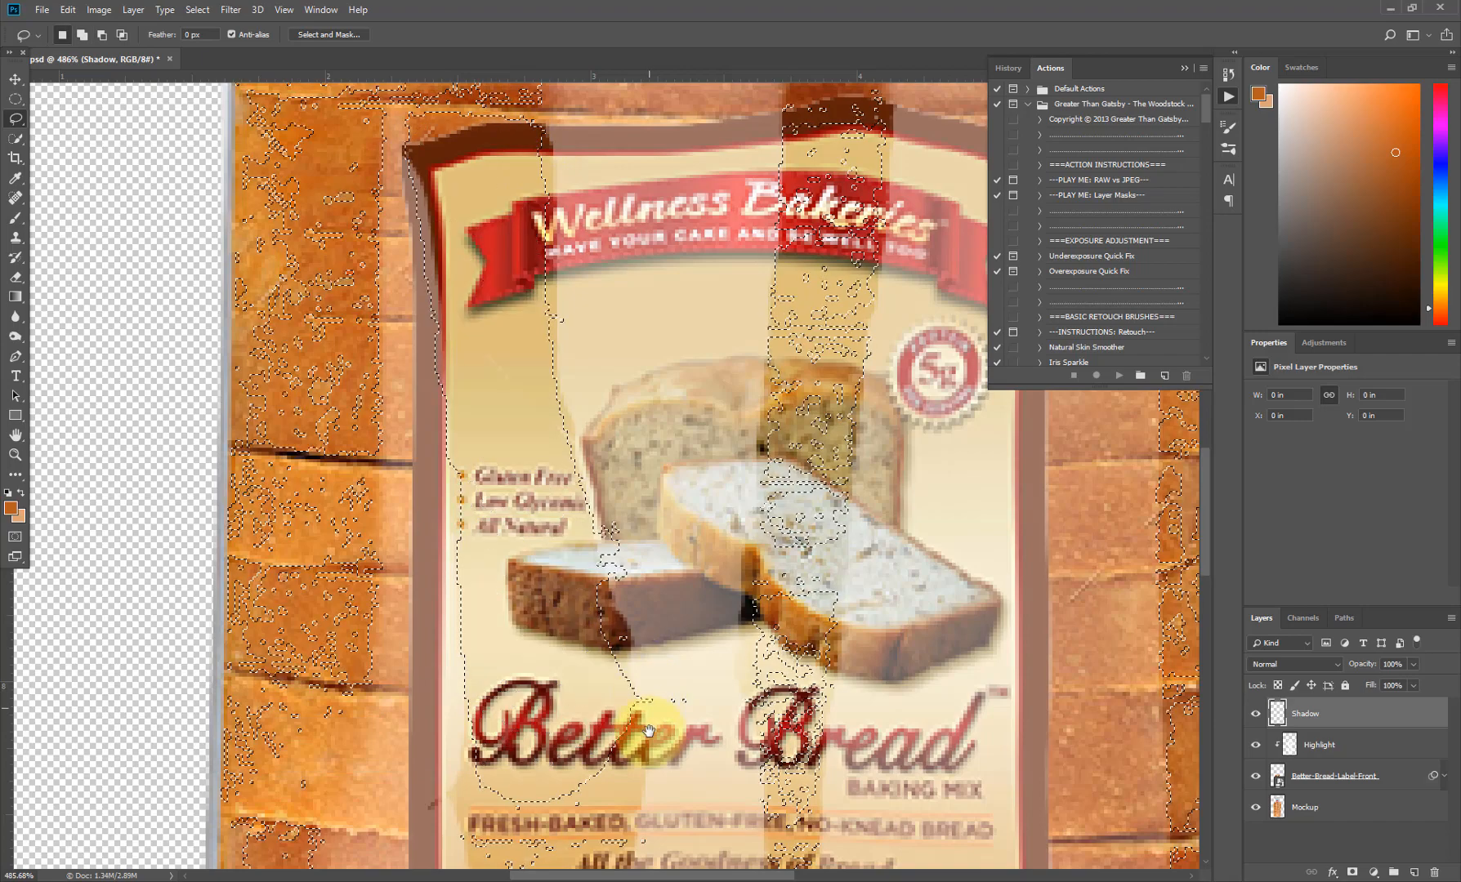
drag(639, 696, 590, 535)
drag(579, 479, 570, 571)
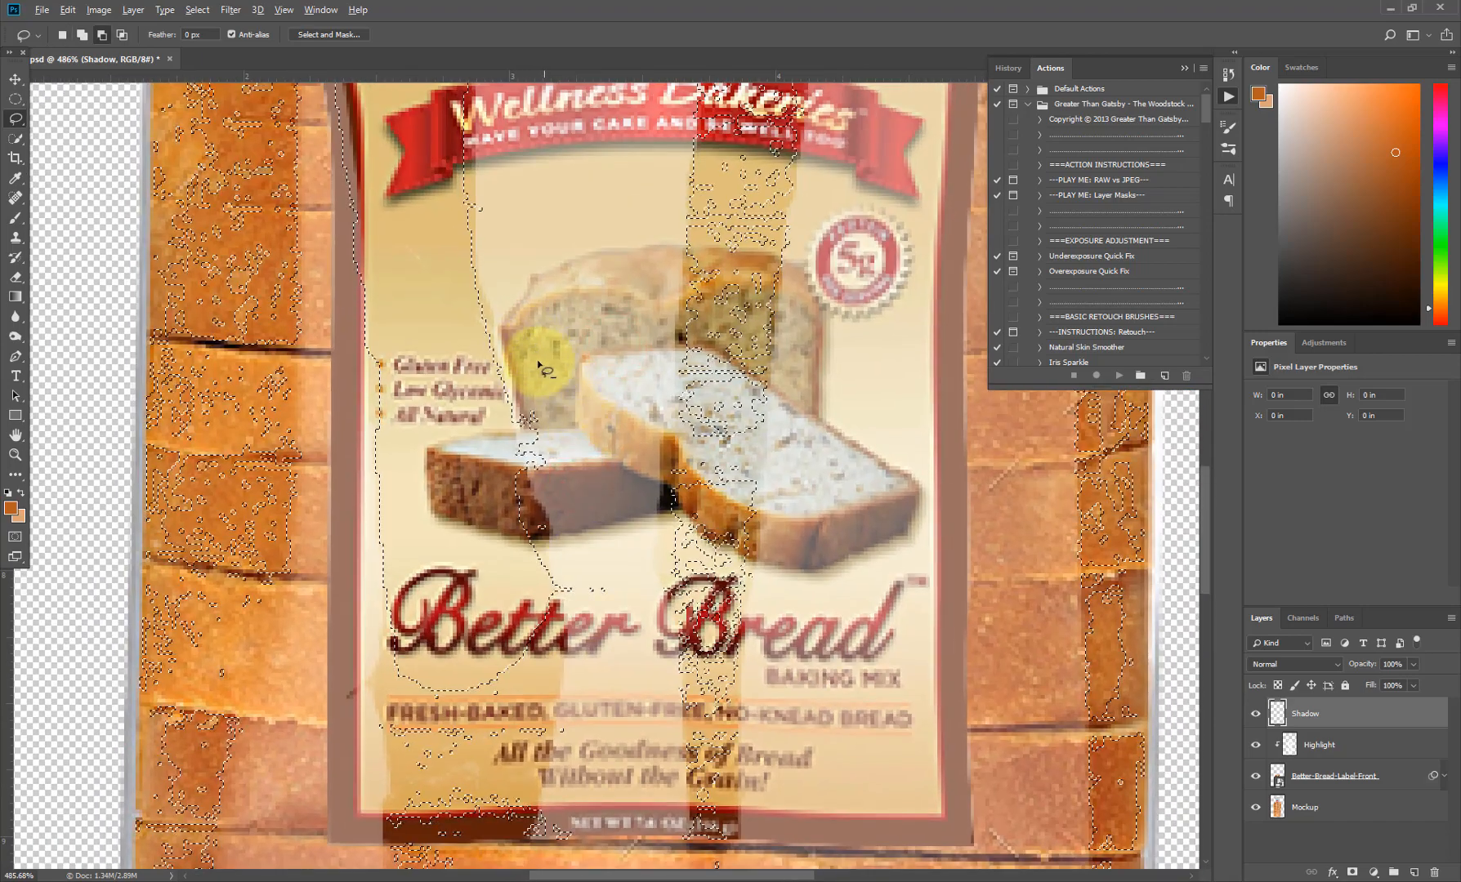
mouse_move(523, 339)
mouse_down()
mouse_move(530, 525)
mouse_move(579, 626)
mouse_up()
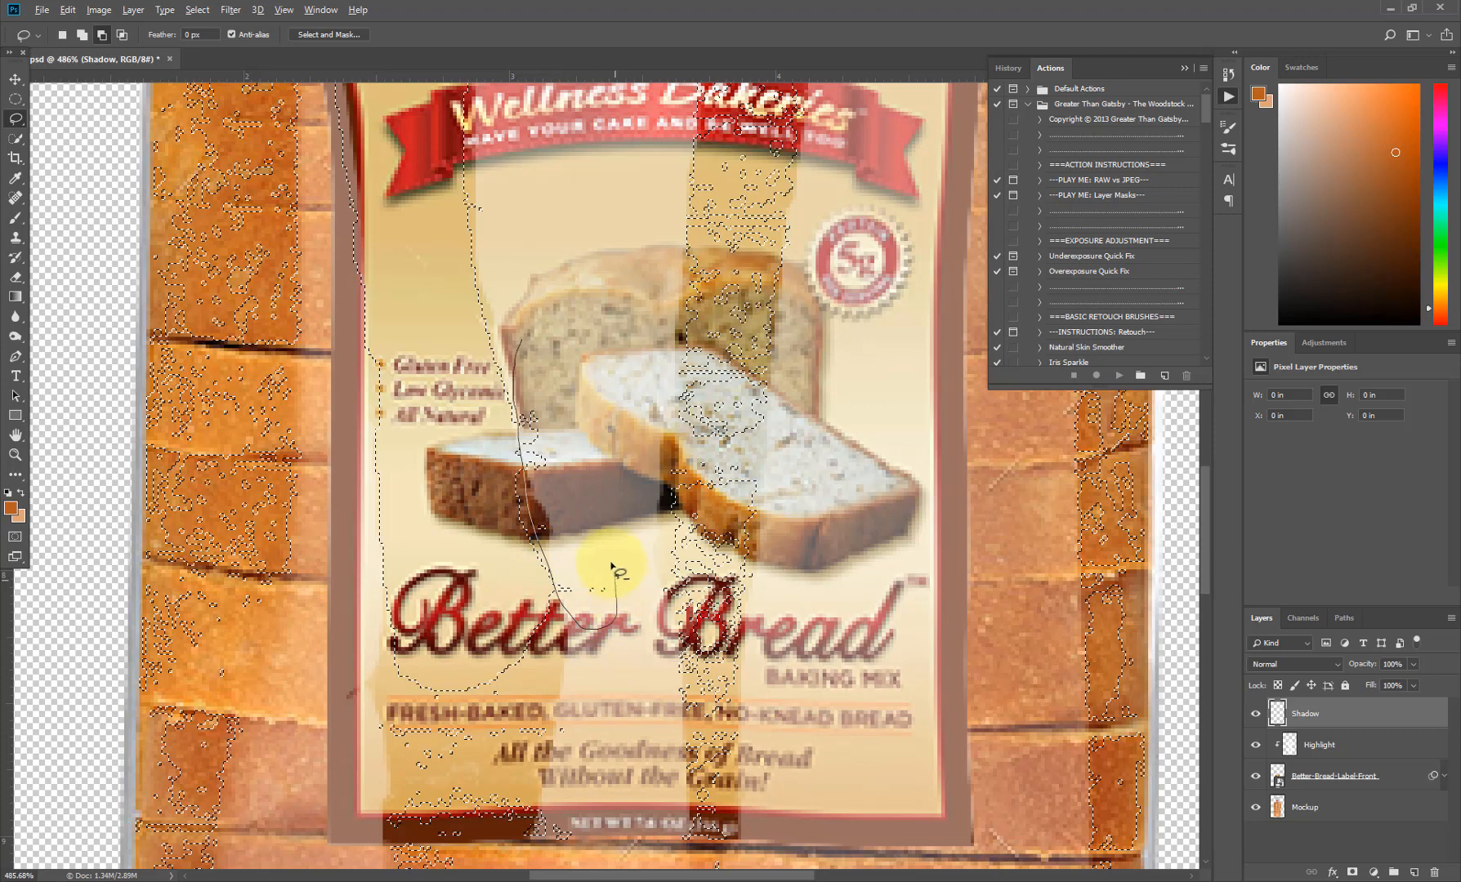
drag(612, 568, 540, 335)
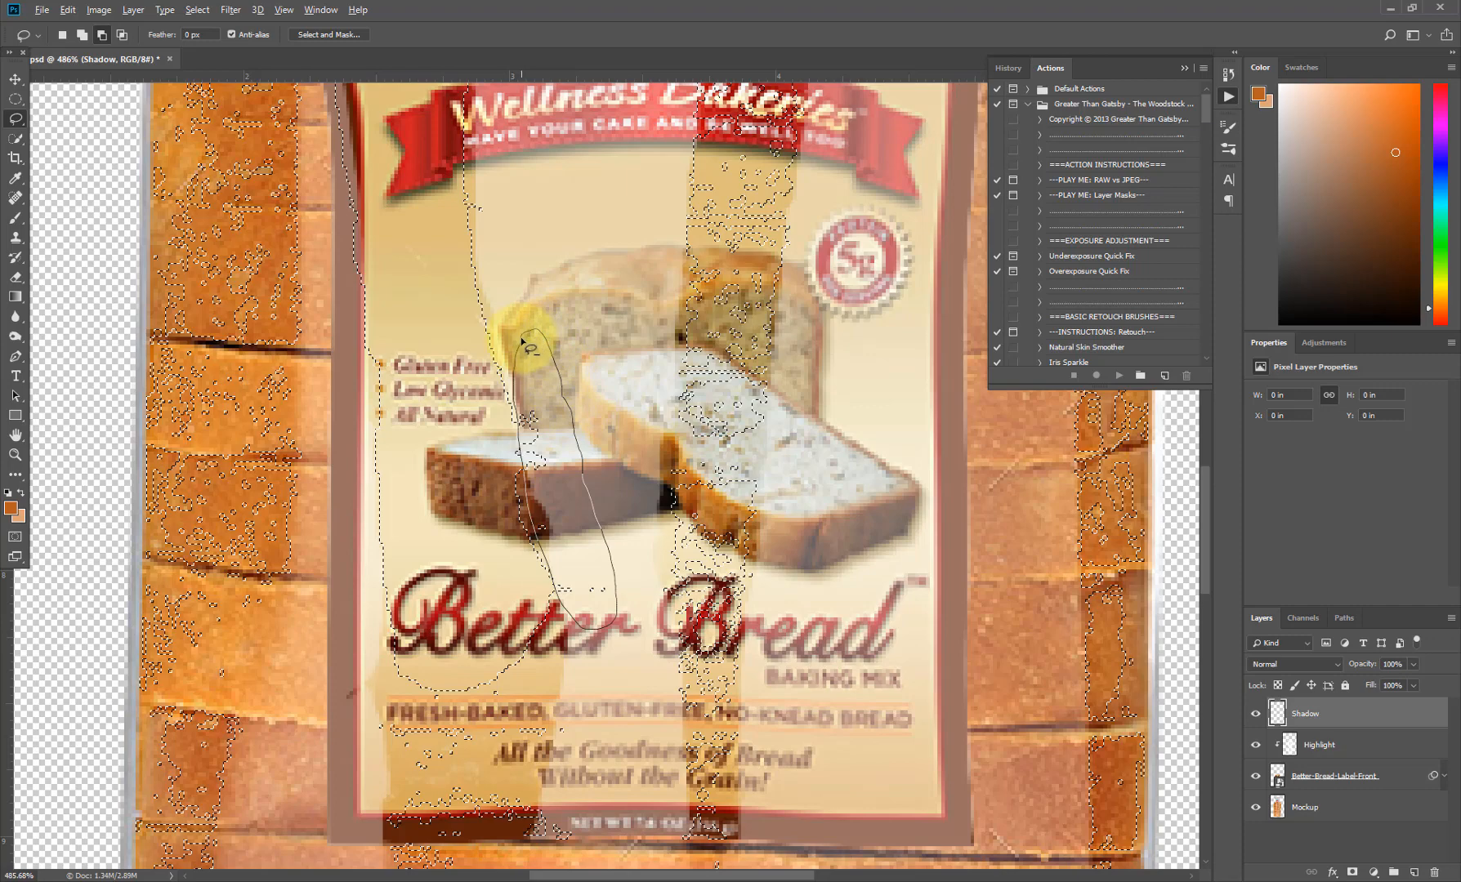
drag(522, 340, 520, 327)
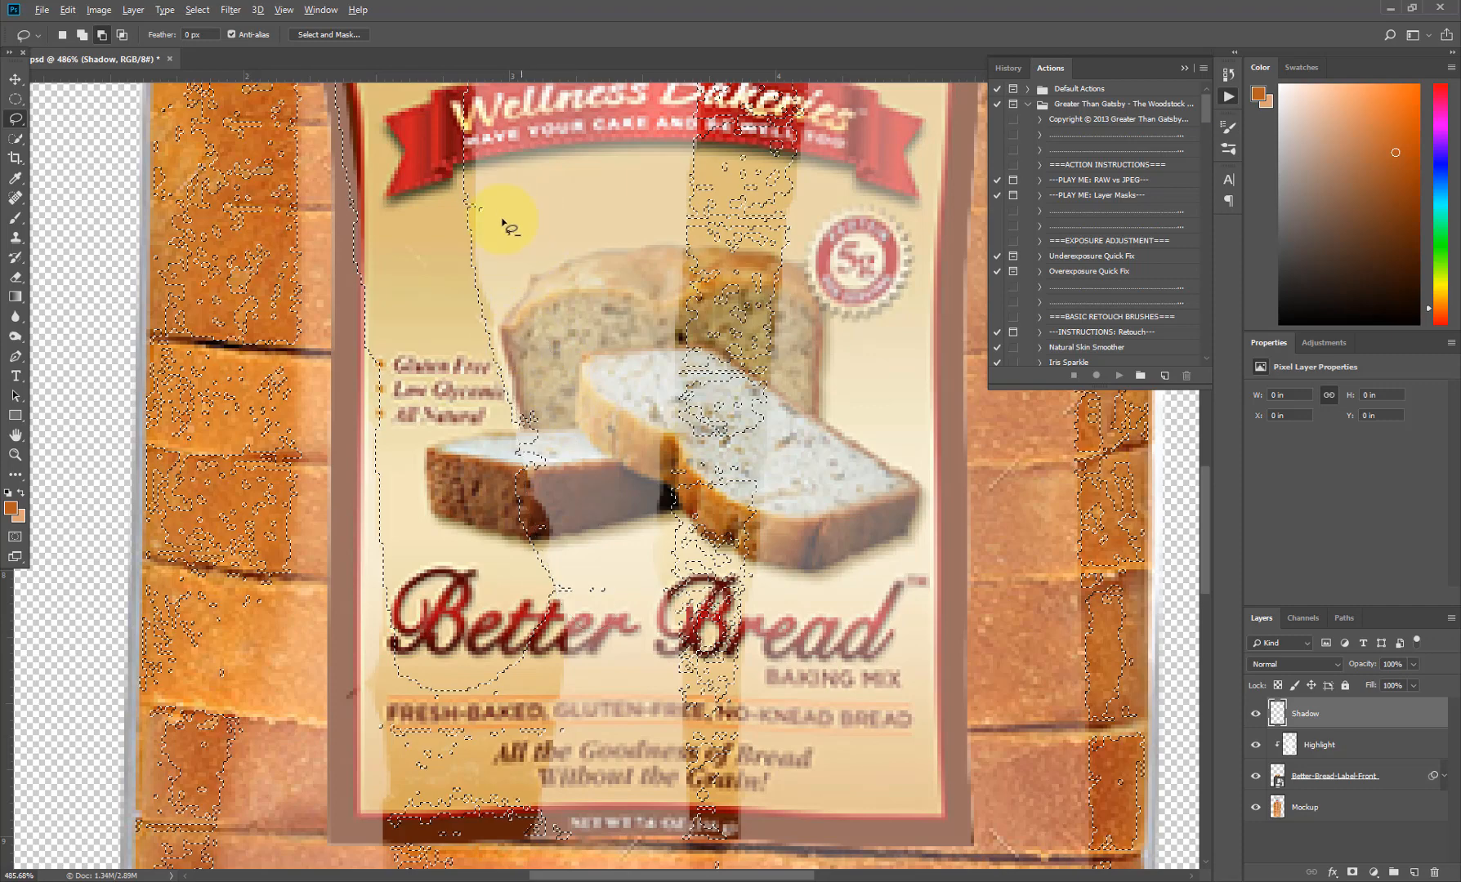
mouse_move(480, 172)
mouse_down()
mouse_move(471, 214)
mouse_move(478, 181)
mouse_up()
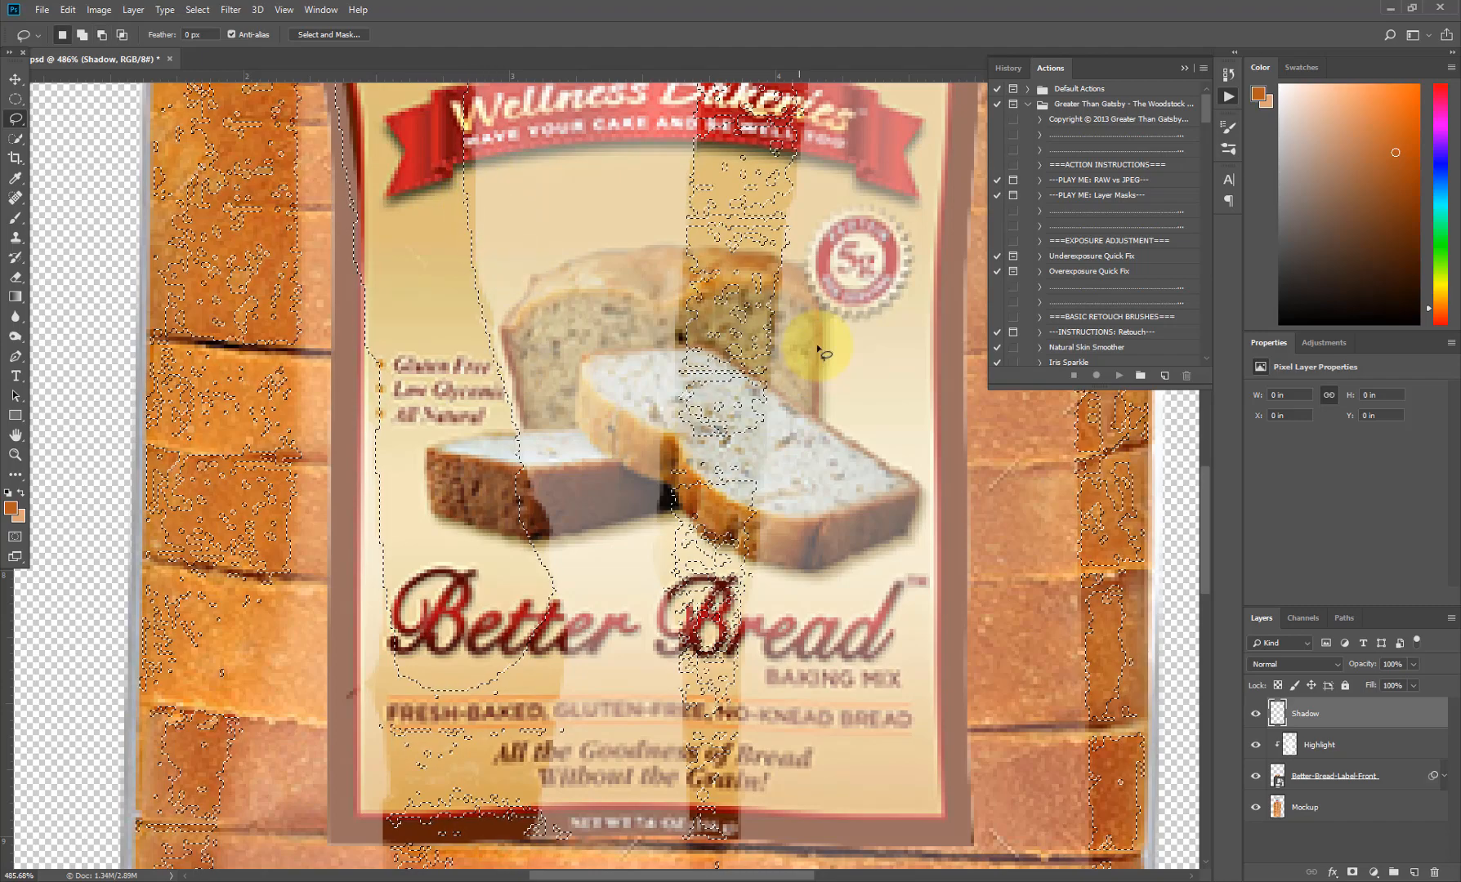
- Extend the Lasso selection over the label's central dark streak, from the top border down to the bottom border
drag(772, 275, 690, 471)
mouse_move(680, 164)
mouse_down()
mouse_move(668, 254)
mouse_move(606, 272)
mouse_move(606, 330)
mouse_move(625, 309)
mouse_move(596, 267)
mouse_move(580, 785)
mouse_move(609, 825)
mouse_move(662, 778)
mouse_move(721, 371)
mouse_move(699, 268)
mouse_move(606, 281)
mouse_up()
mouse_move(713, 616)
mouse_down()
mouse_move(701, 424)
mouse_move(685, 407)
mouse_up()
mouse_move(587, 381)
mouse_down()
mouse_move(593, 699)
mouse_move(597, 719)
mouse_move(635, 735)
mouse_move(658, 723)
mouse_move(644, 590)
mouse_move(675, 327)
mouse_move(662, 286)
mouse_move(619, 307)
mouse_move(588, 382)
mouse_up()
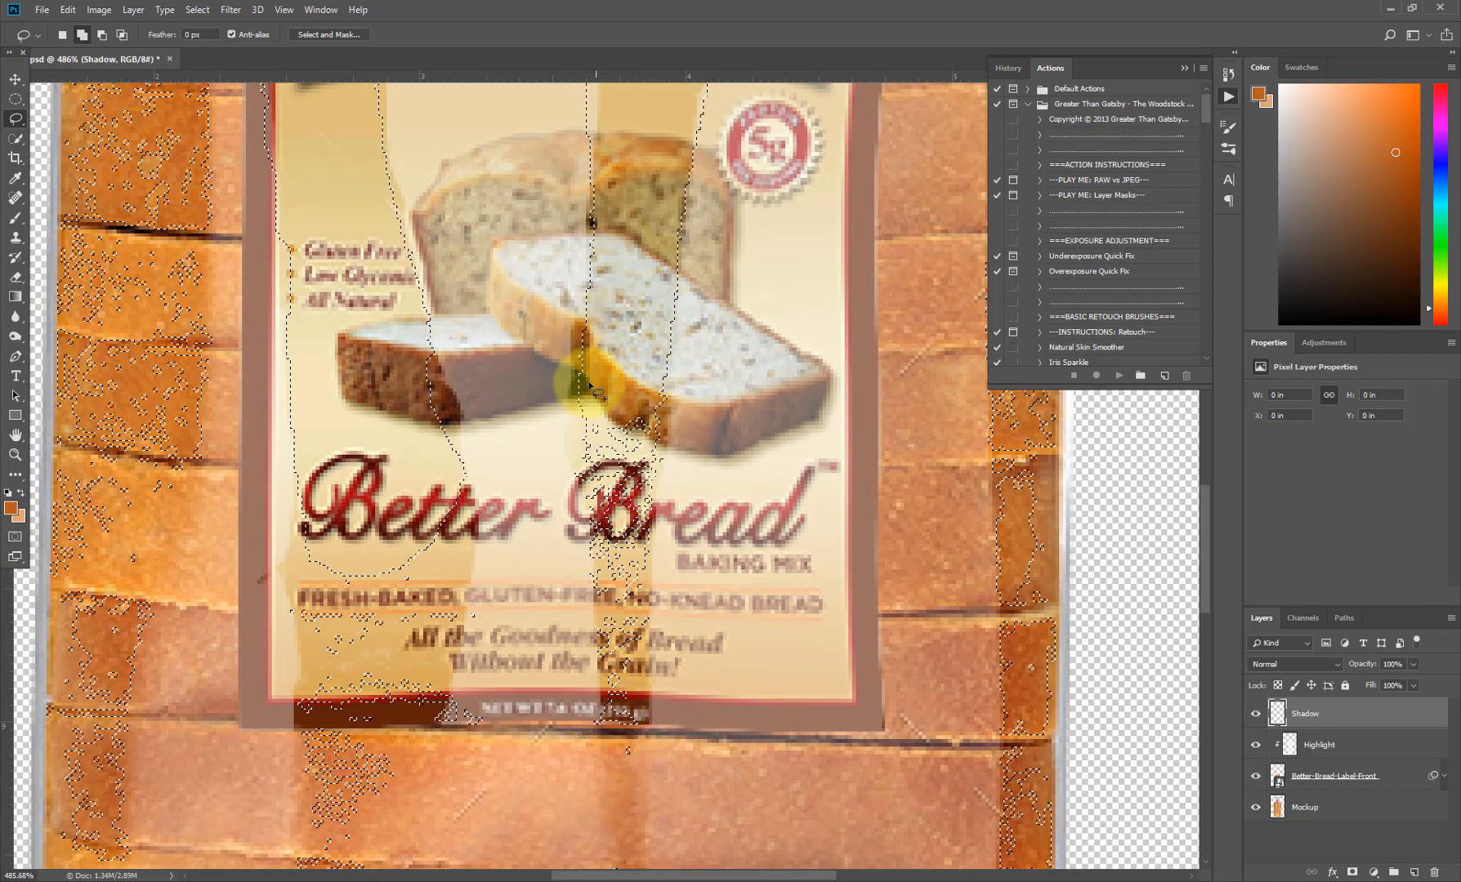
scroll(613, 416, up, 7)
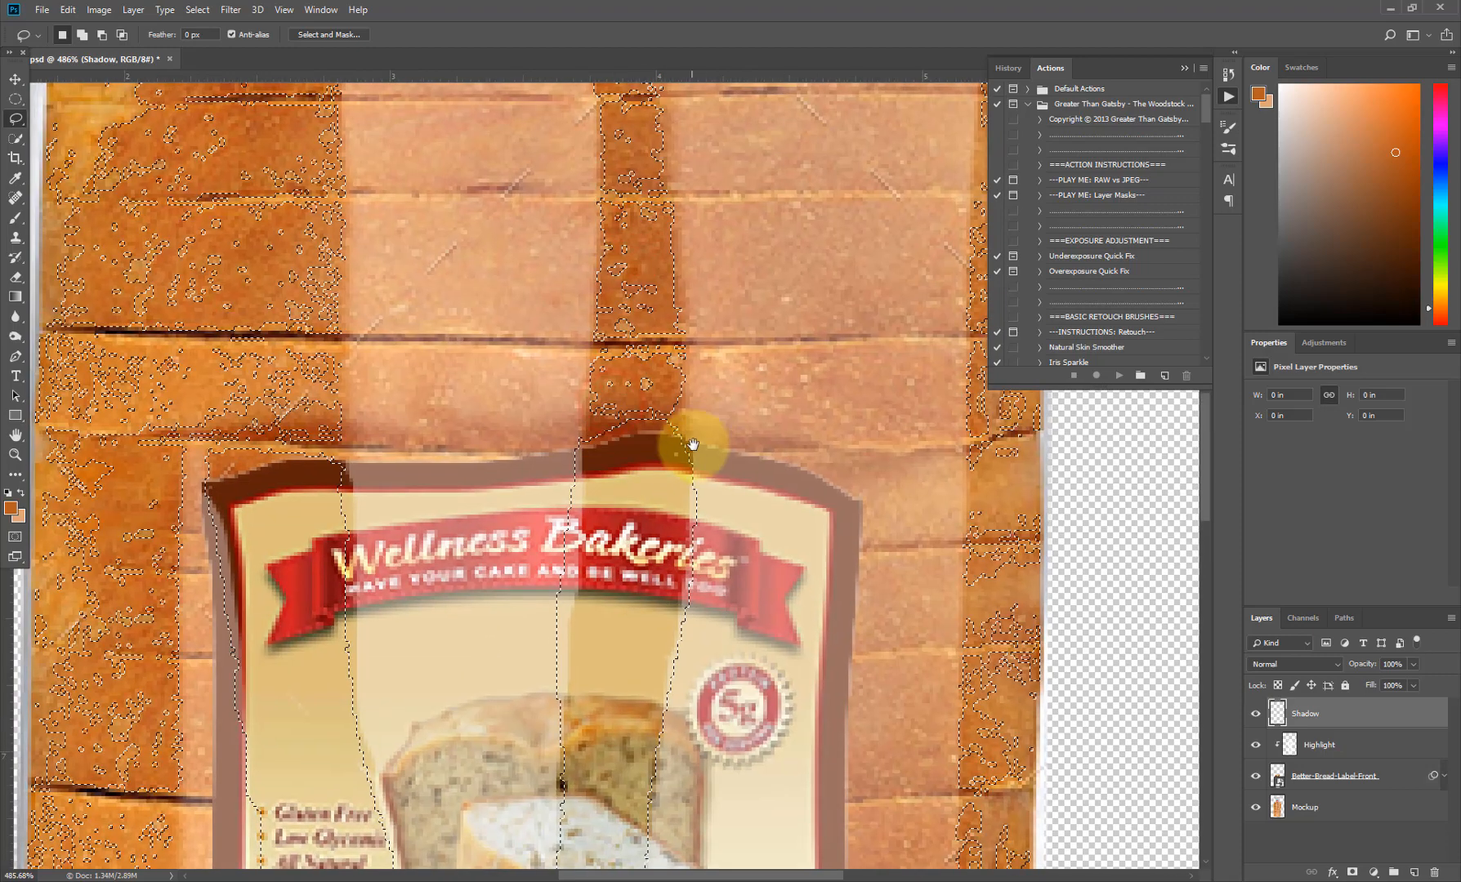
mouse_move(675, 427)
mouse_down()
mouse_move(685, 512)
mouse_move(666, 503)
mouse_move(650, 438)
mouse_move(670, 427)
mouse_move(598, 408)
mouse_up()
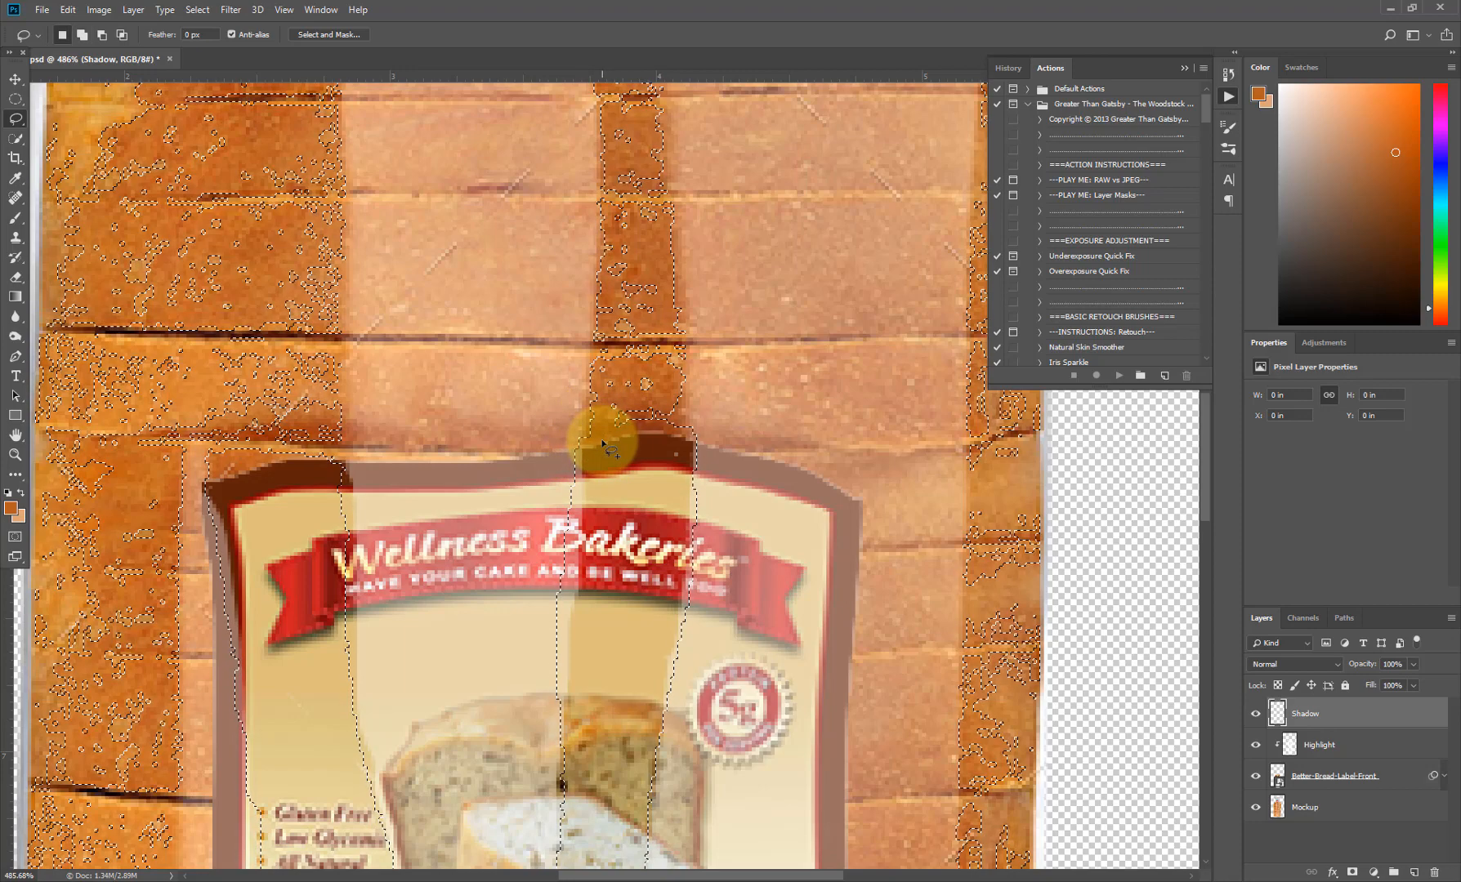
- Sample a very dark brown from the shadow line near the top of the loaf as the foreground color with the Eyedropper
scroll(603, 444, down, 1)
scroll(603, 444, down, 1)
drag(1011, 579, 984, 371)
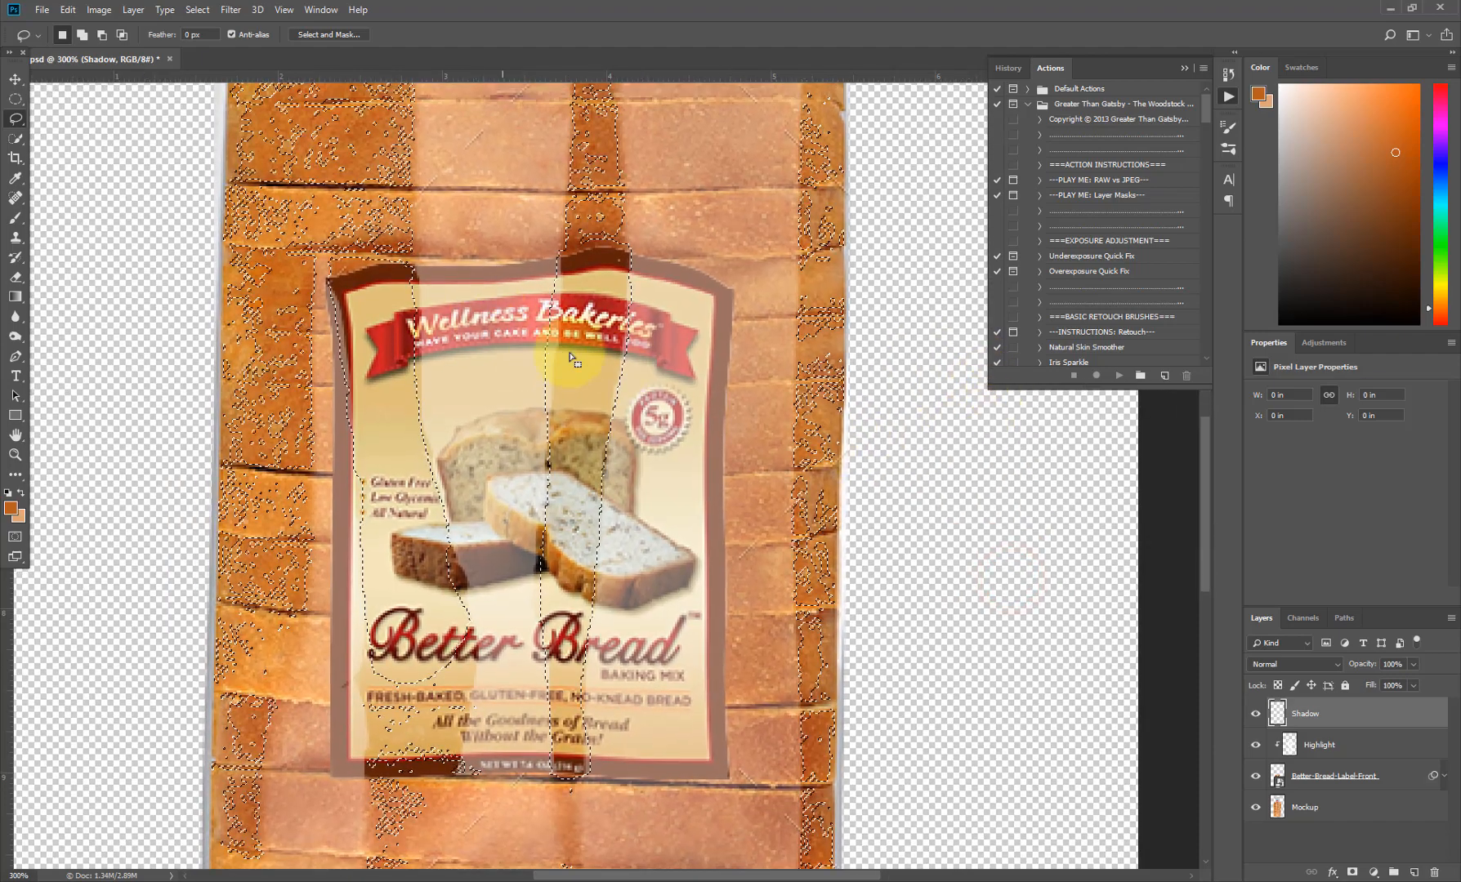
click(16, 181)
click(78, 176)
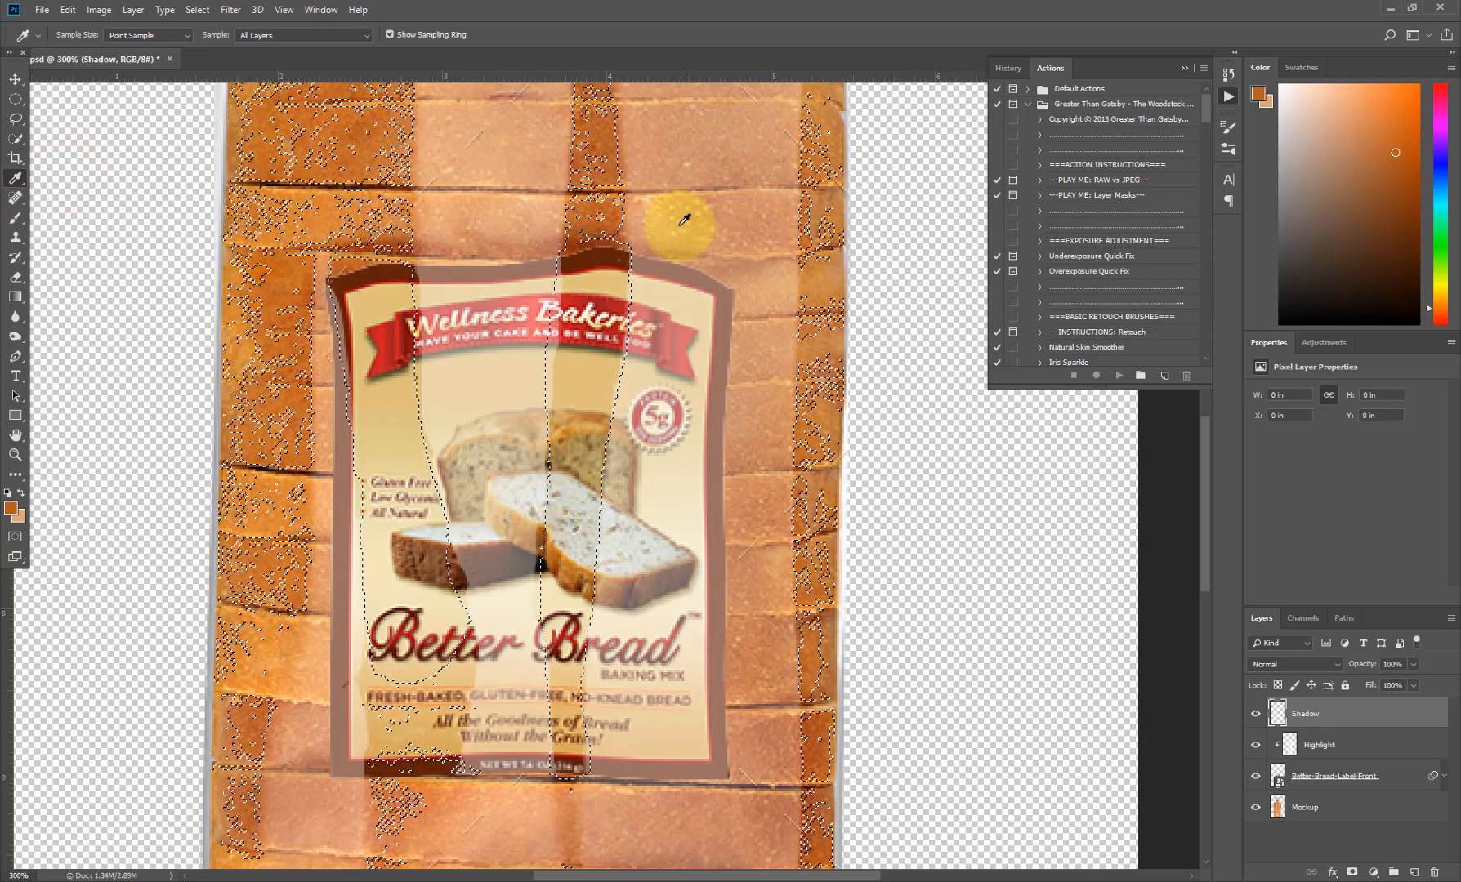
scroll(653, 254, up, 5)
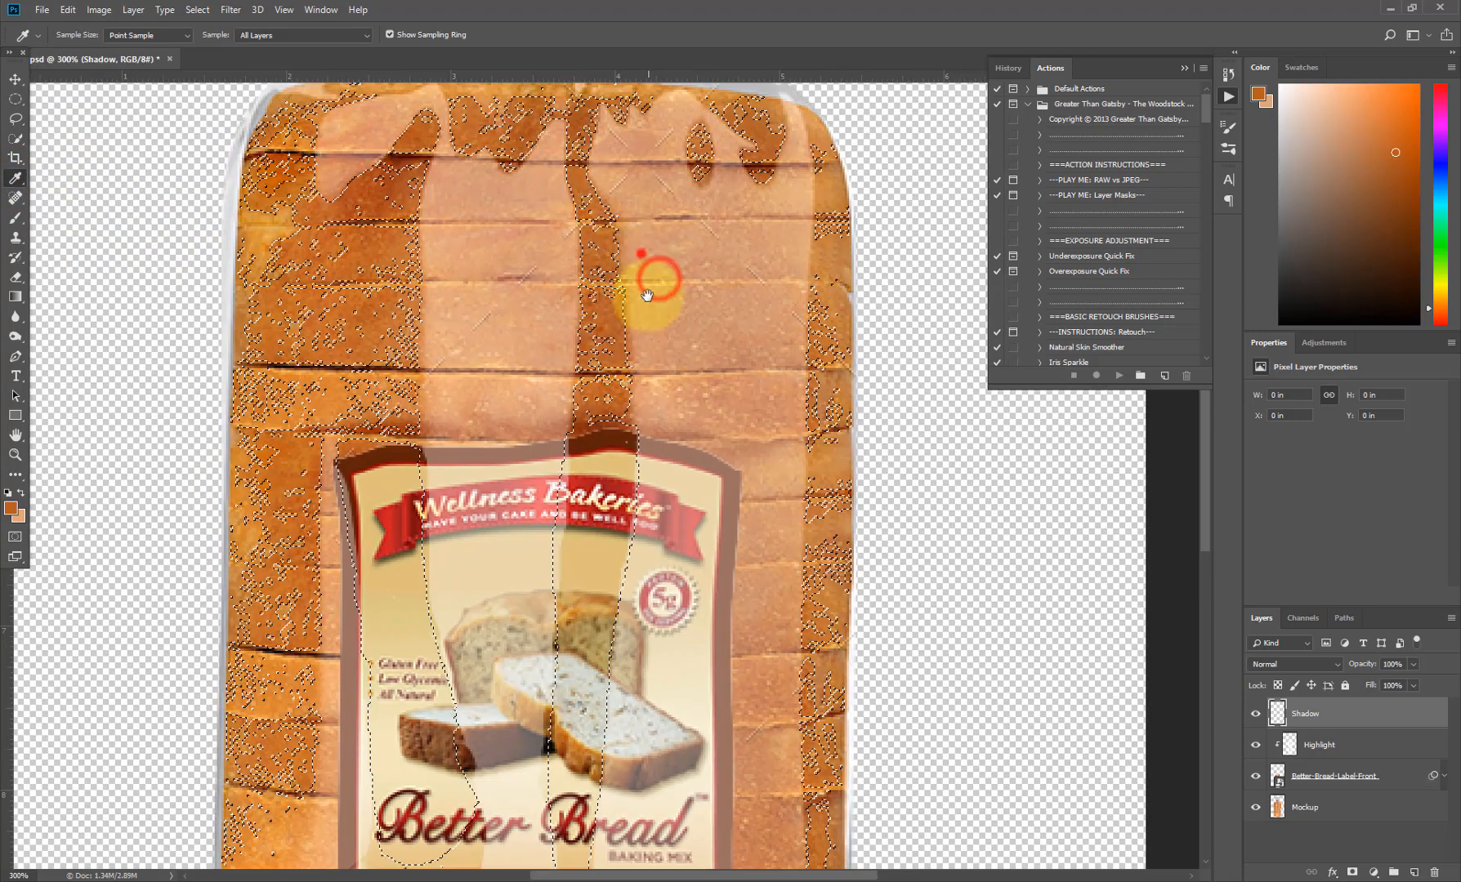
click(441, 255)
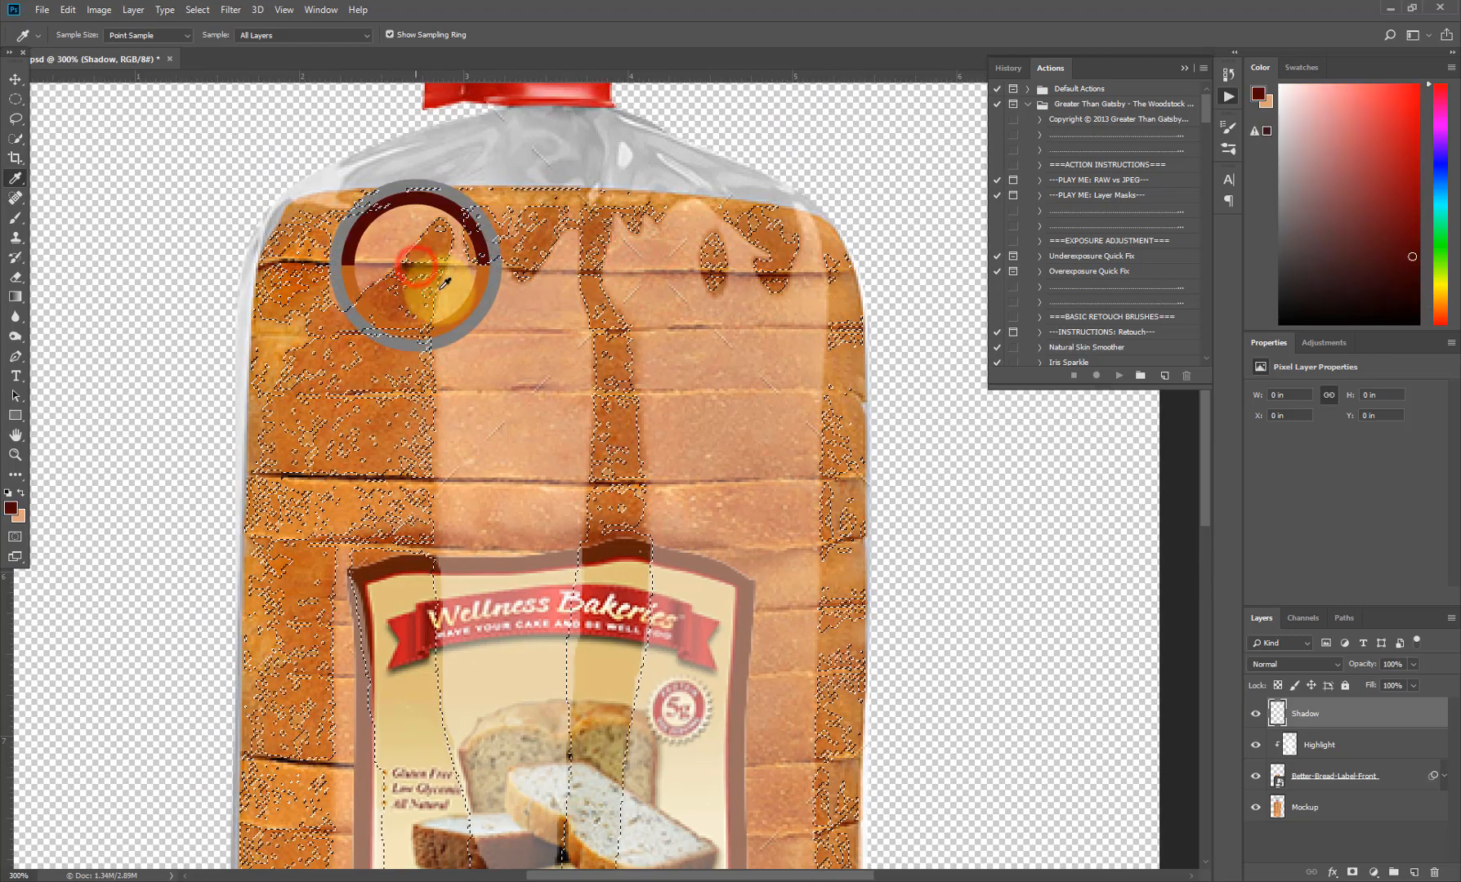
drag(792, 555, 750, 391)
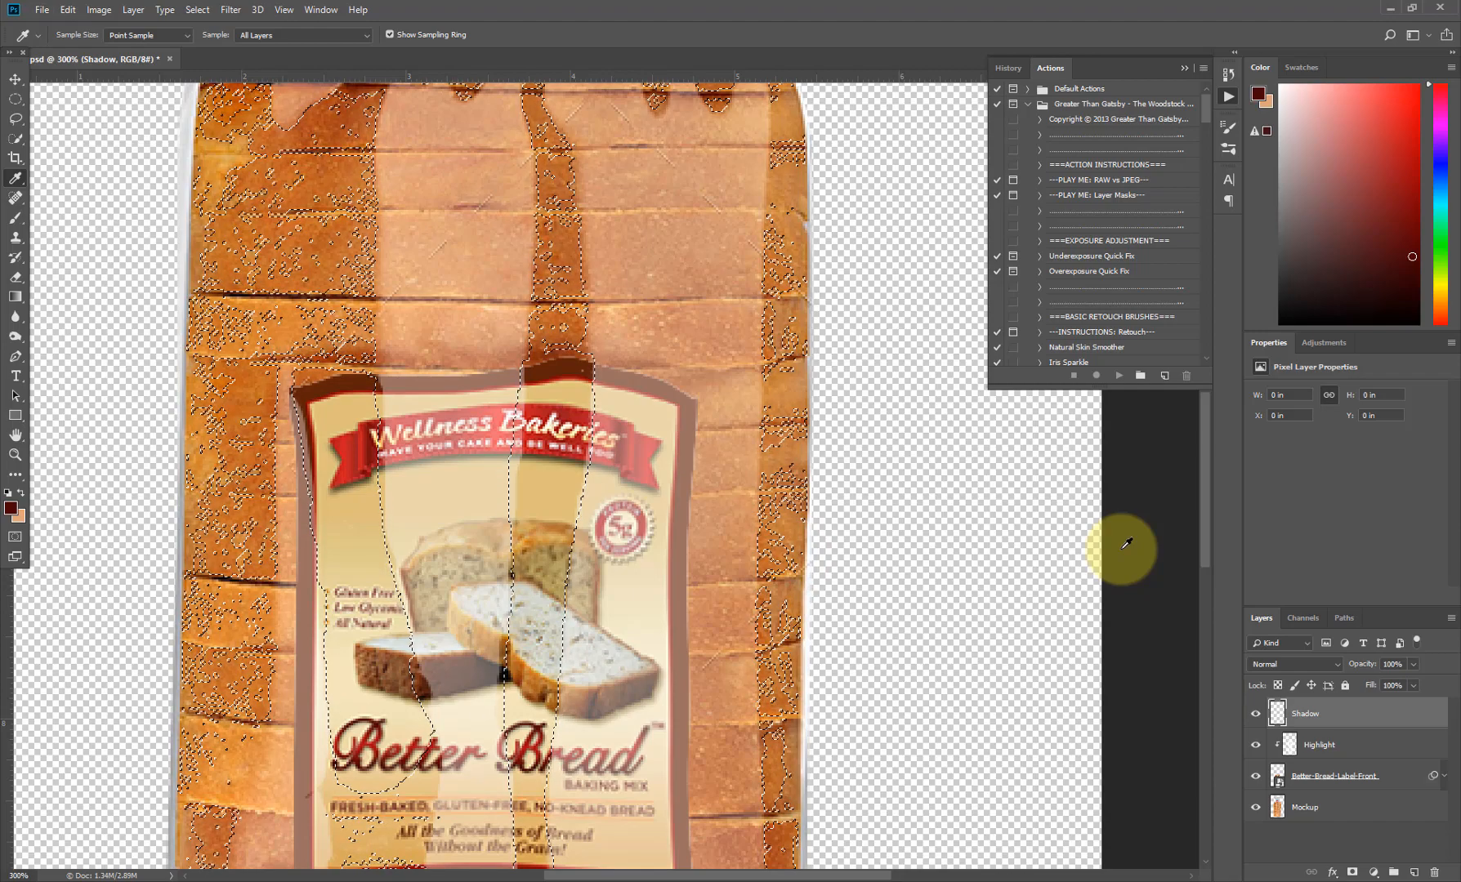
- Fill the selection on the Shadow layer with the sampled dark brown, deselect, and move the layer beneath Highlight, clipped to the label
key(alt+BackSpace)
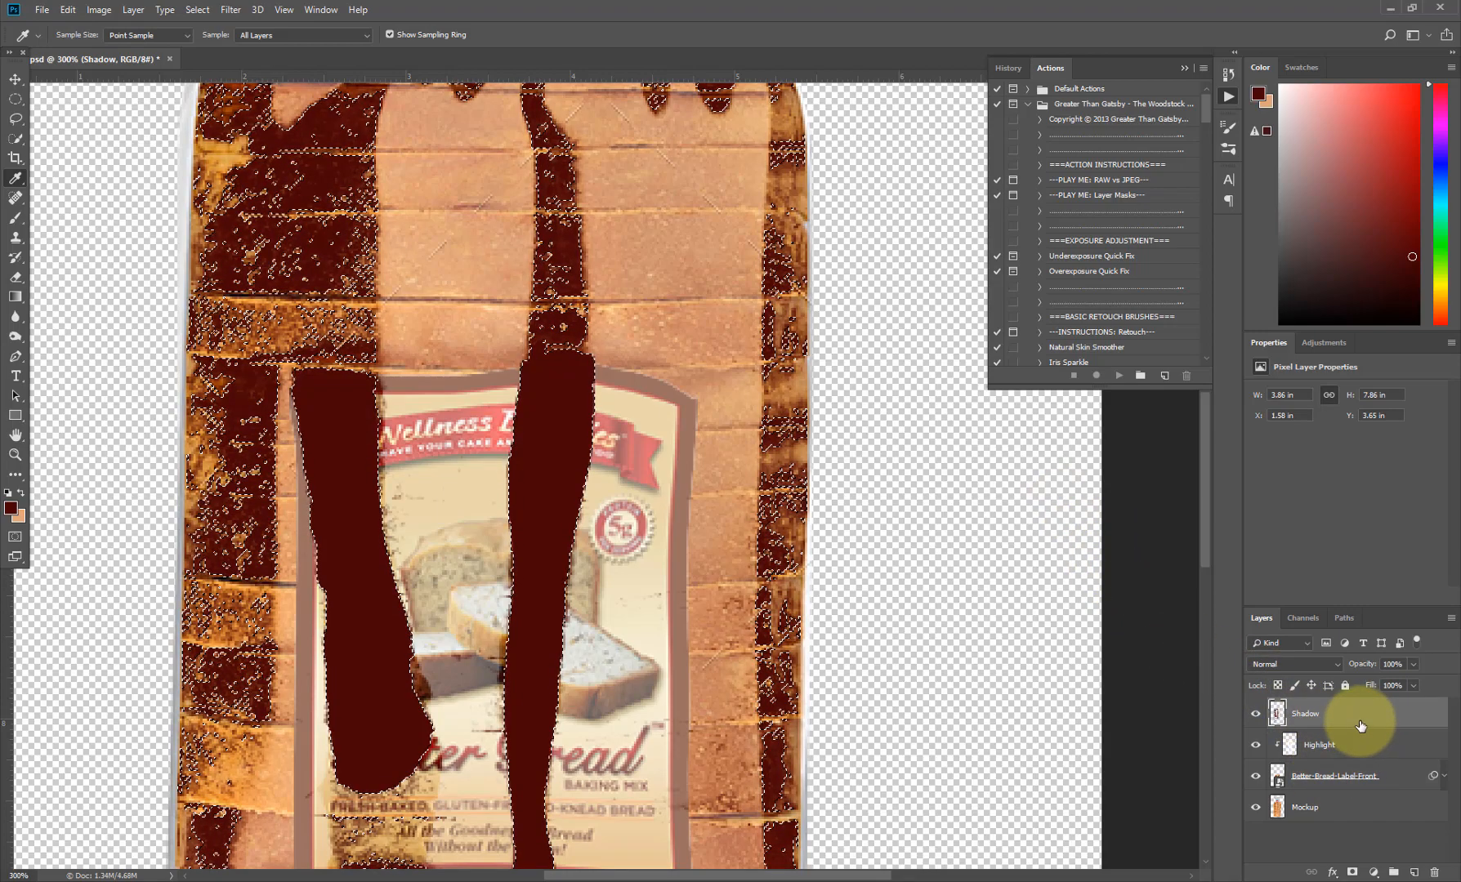
key(ctrl+d)
drag(1353, 713, 1343, 761)
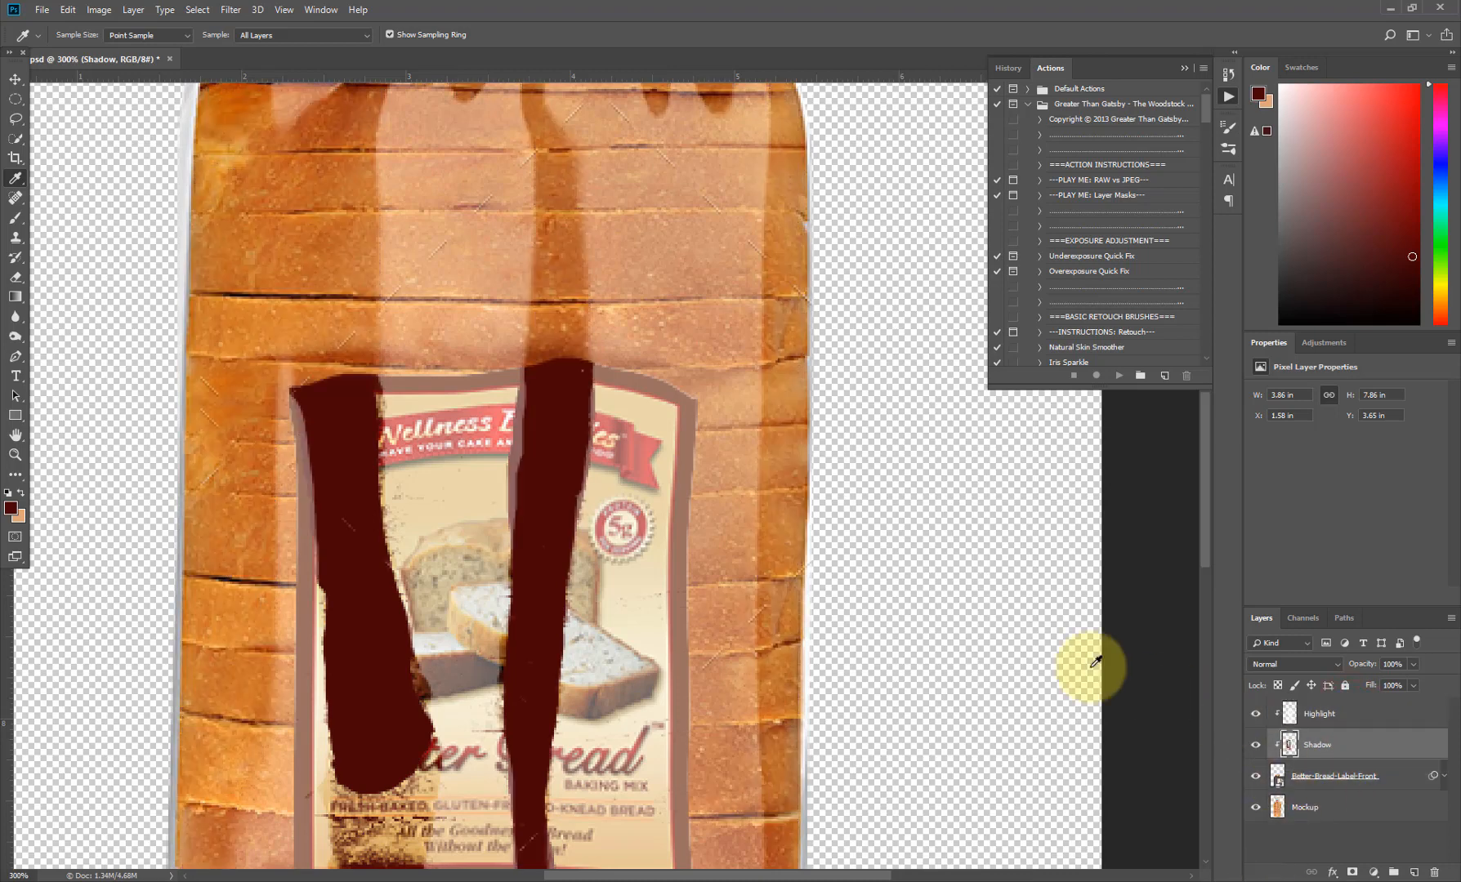
scroll(675, 490, down, 5)
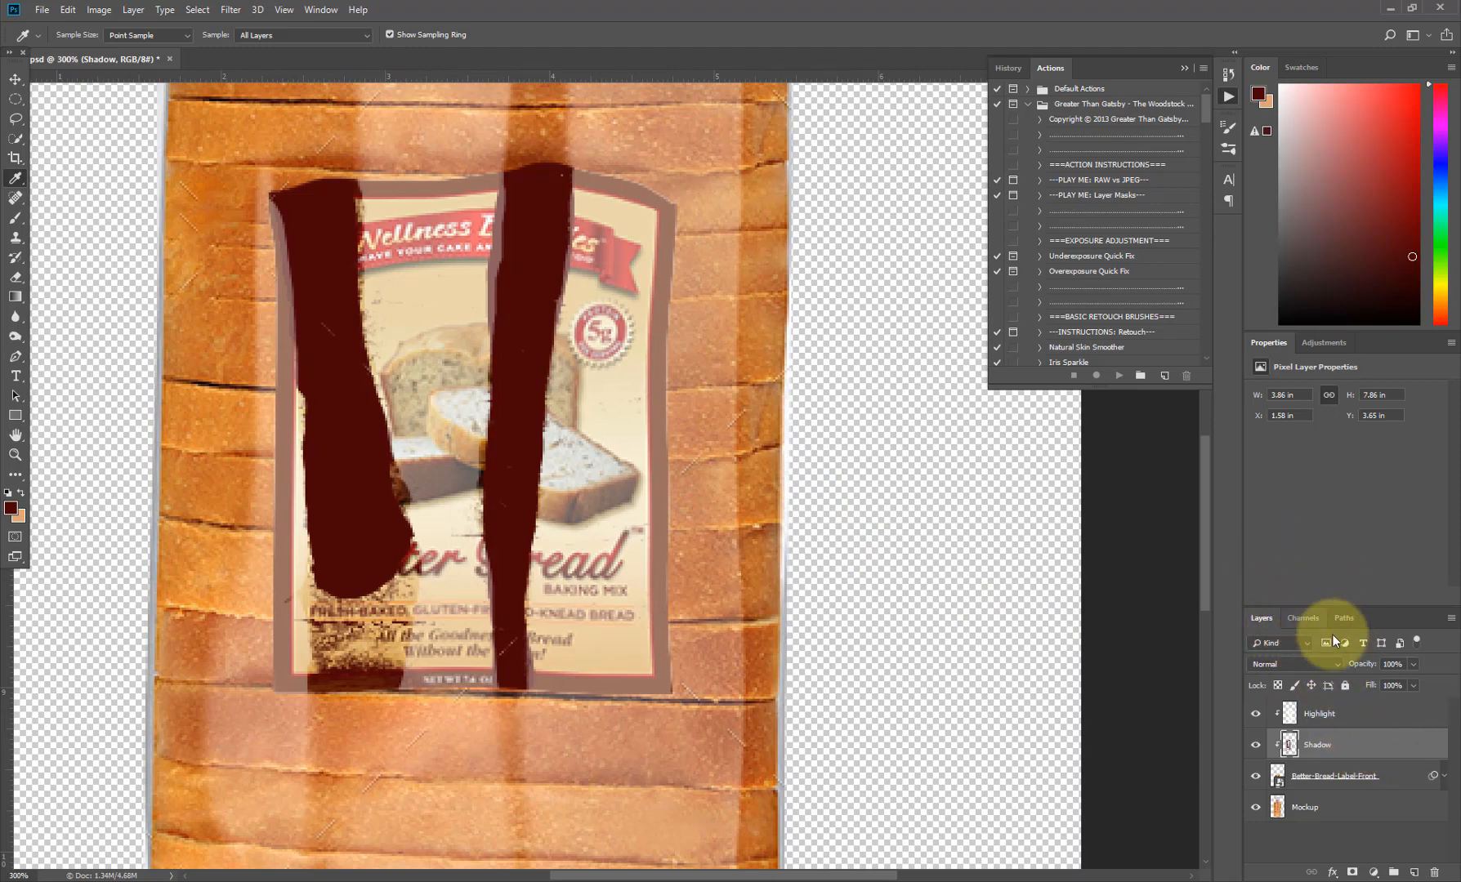
- Set the Shadow layer's blend mode to Overlay and check the streaks down to the label's lower edge
click(1315, 664)
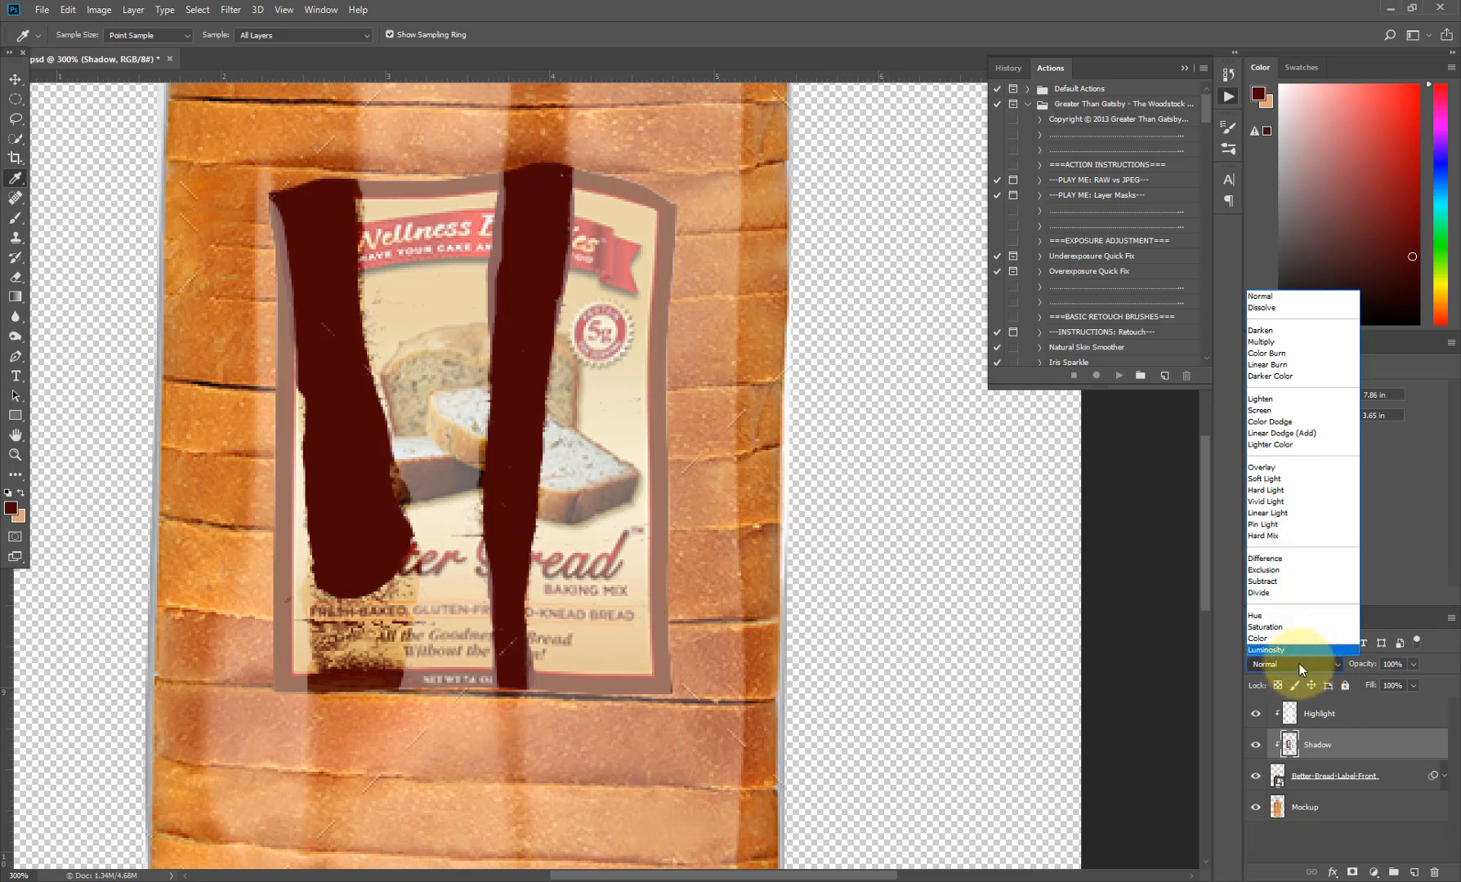
click(1274, 468)
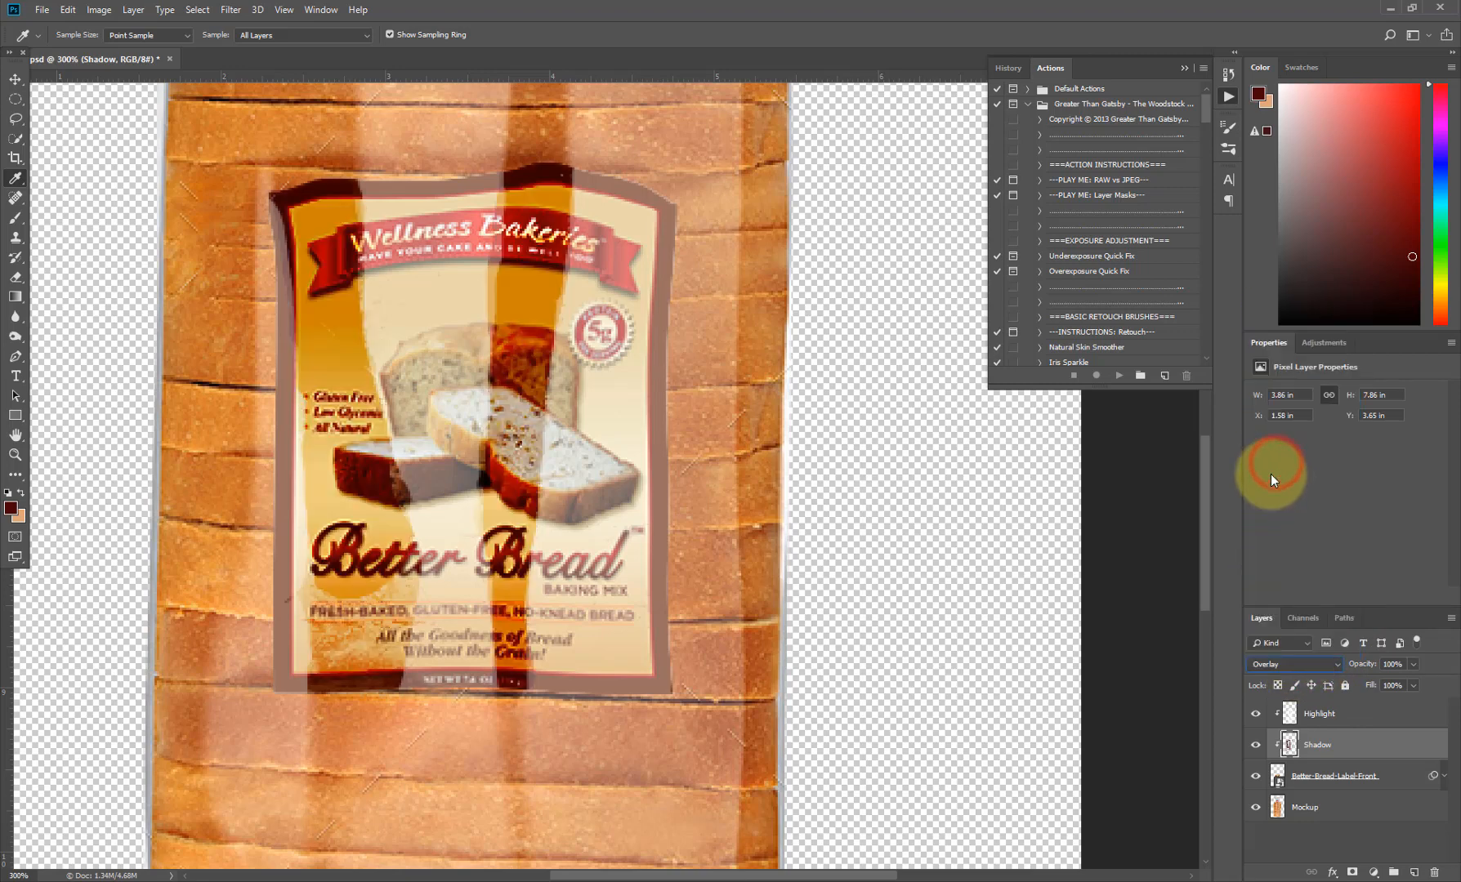
drag(652, 559, 662, 480)
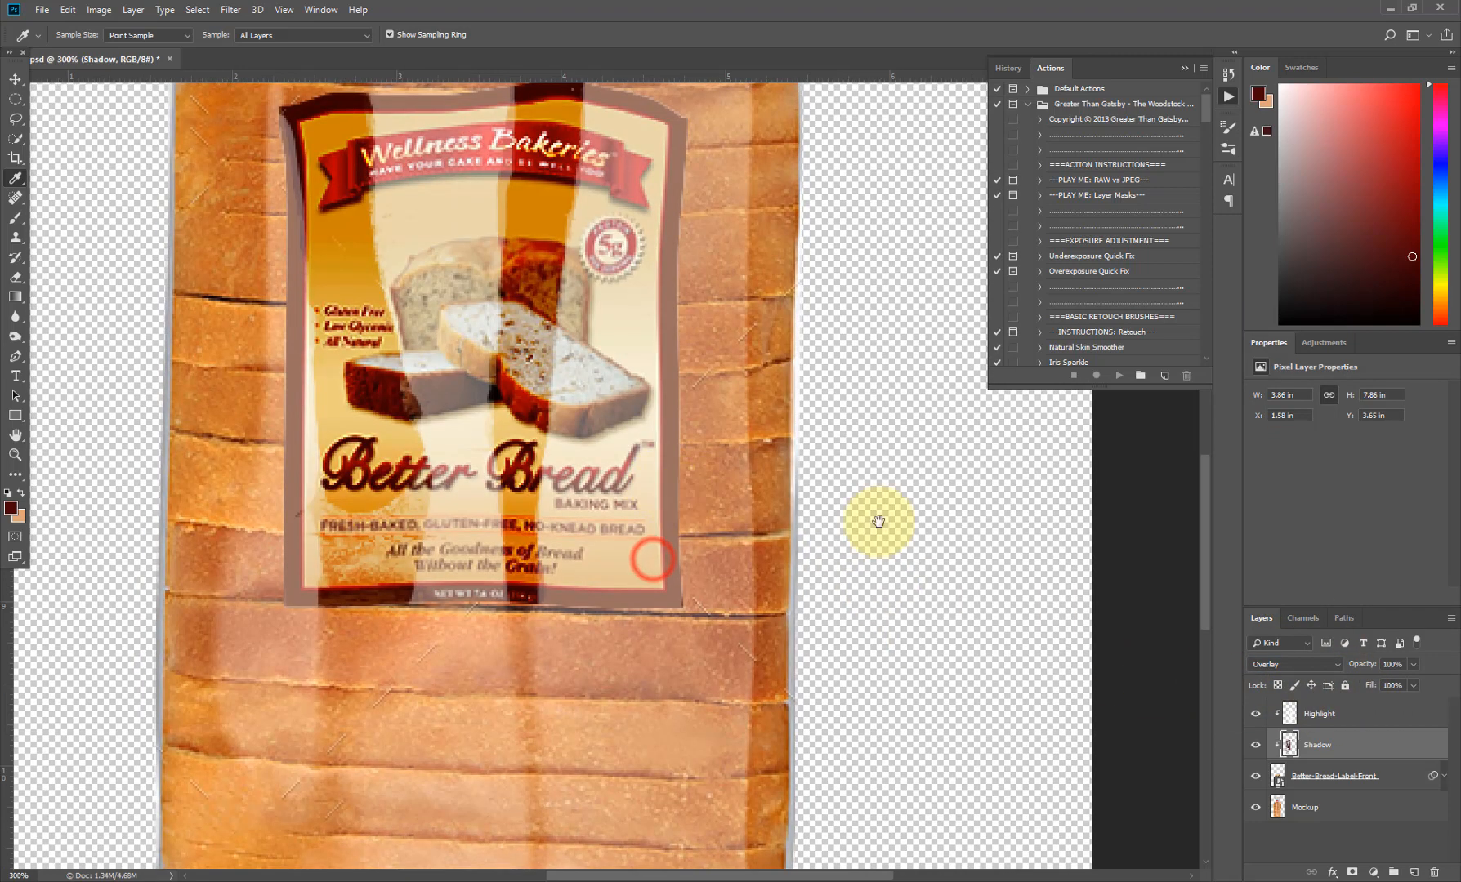
- Lower the Shadow layer's opacity to 3% and check how the label blends with the whole loaf
click(1414, 665)
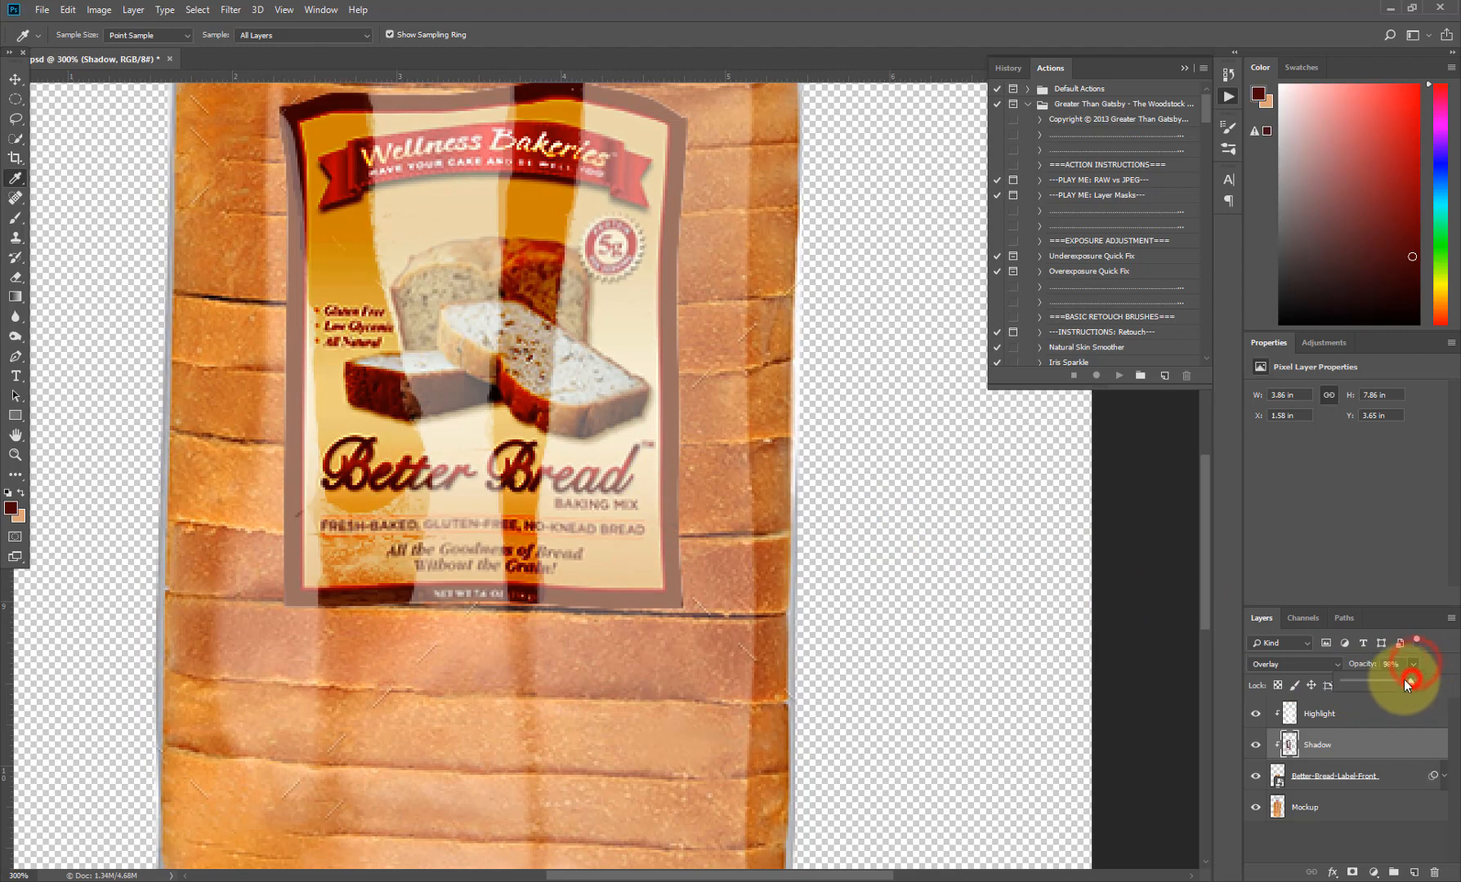
drag(1371, 687, 1346, 688)
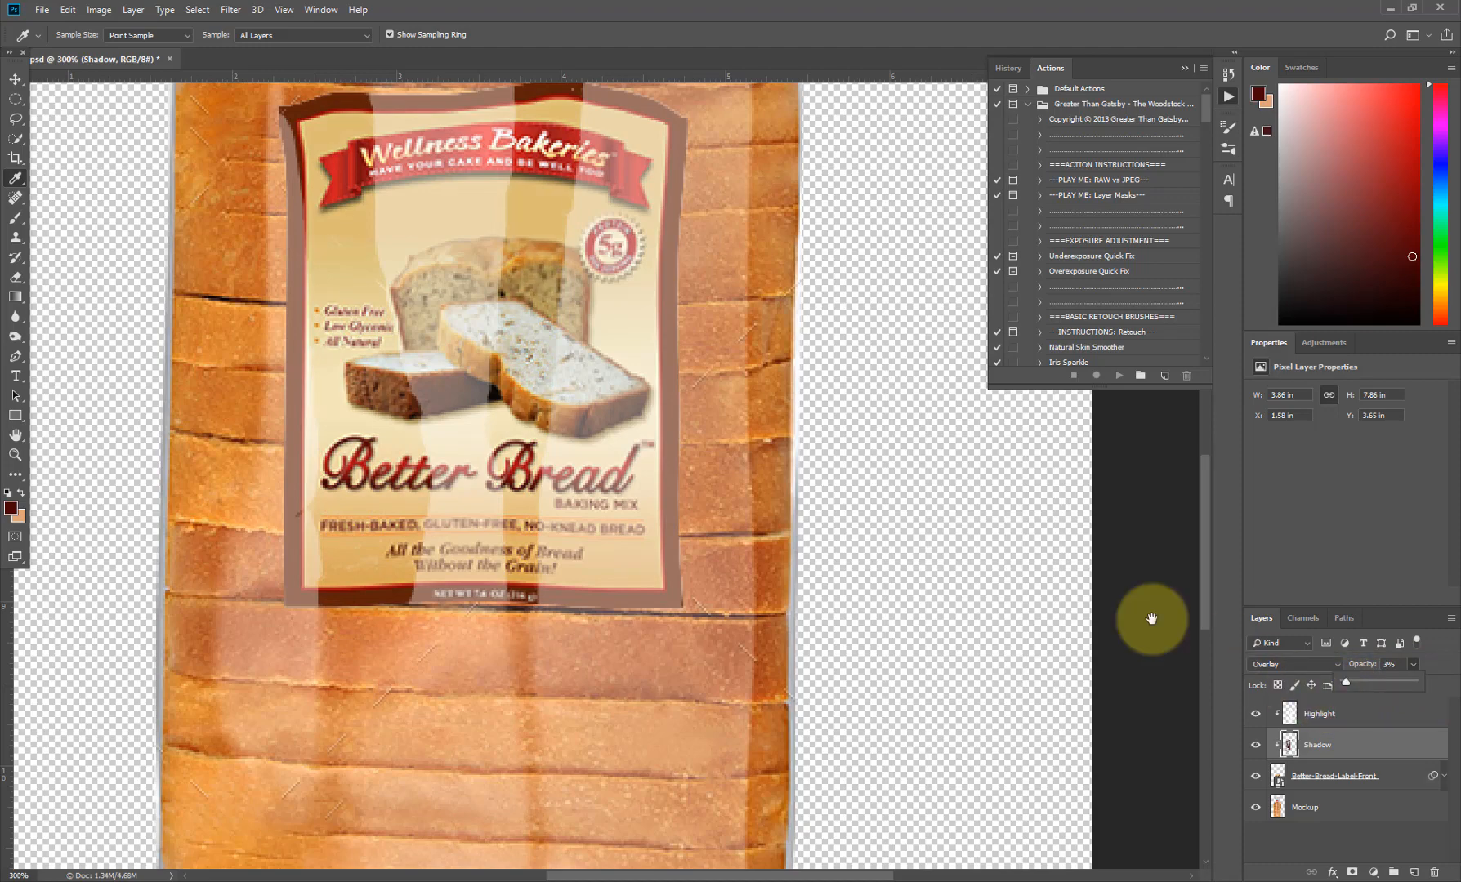
drag(746, 409, 755, 523)
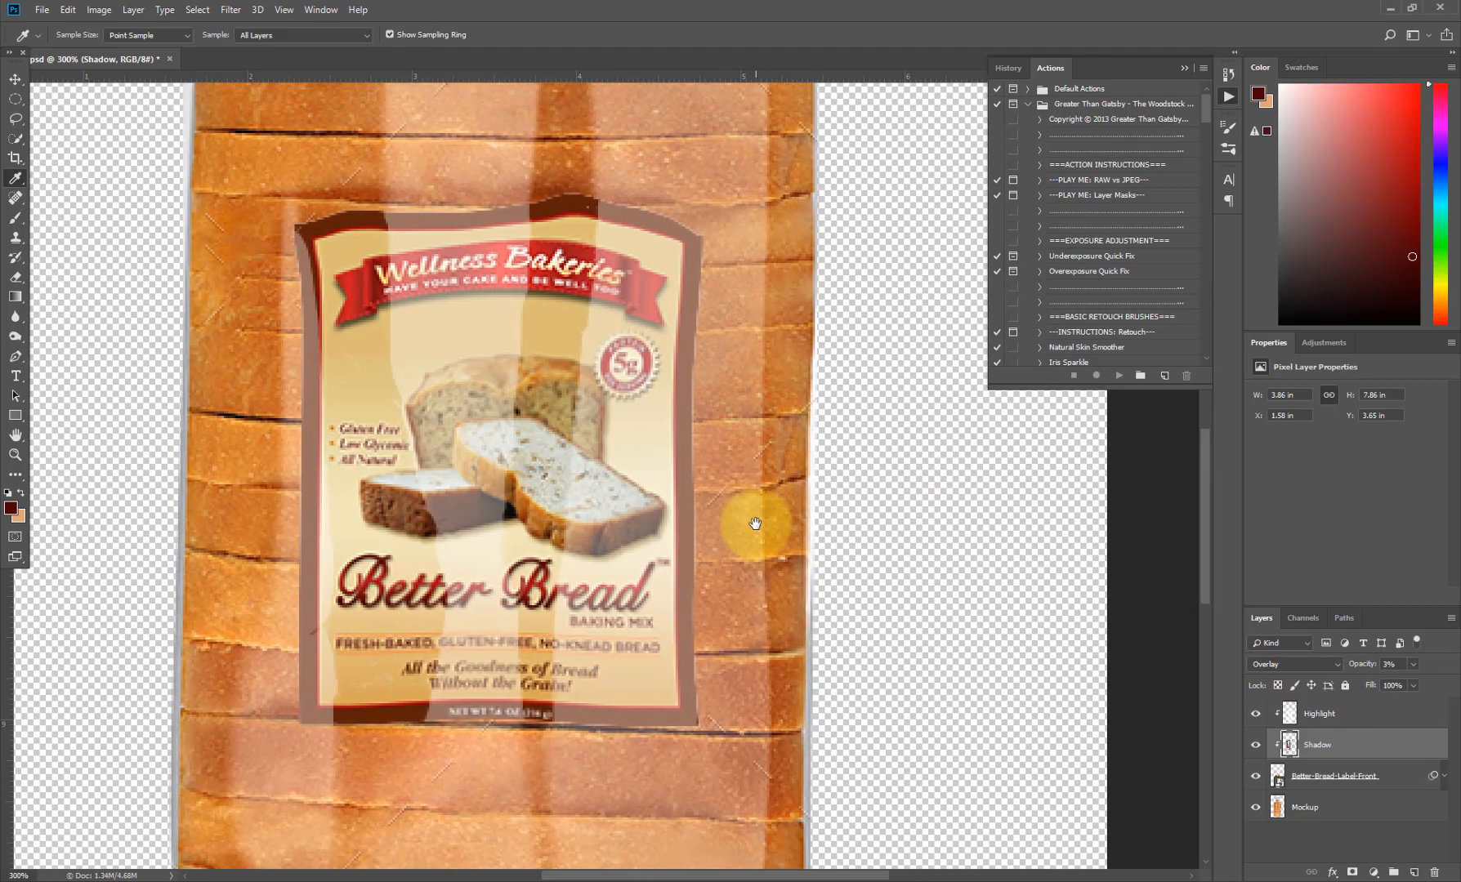
scroll(755, 523, down, 3)
scroll(755, 524, up, 2)
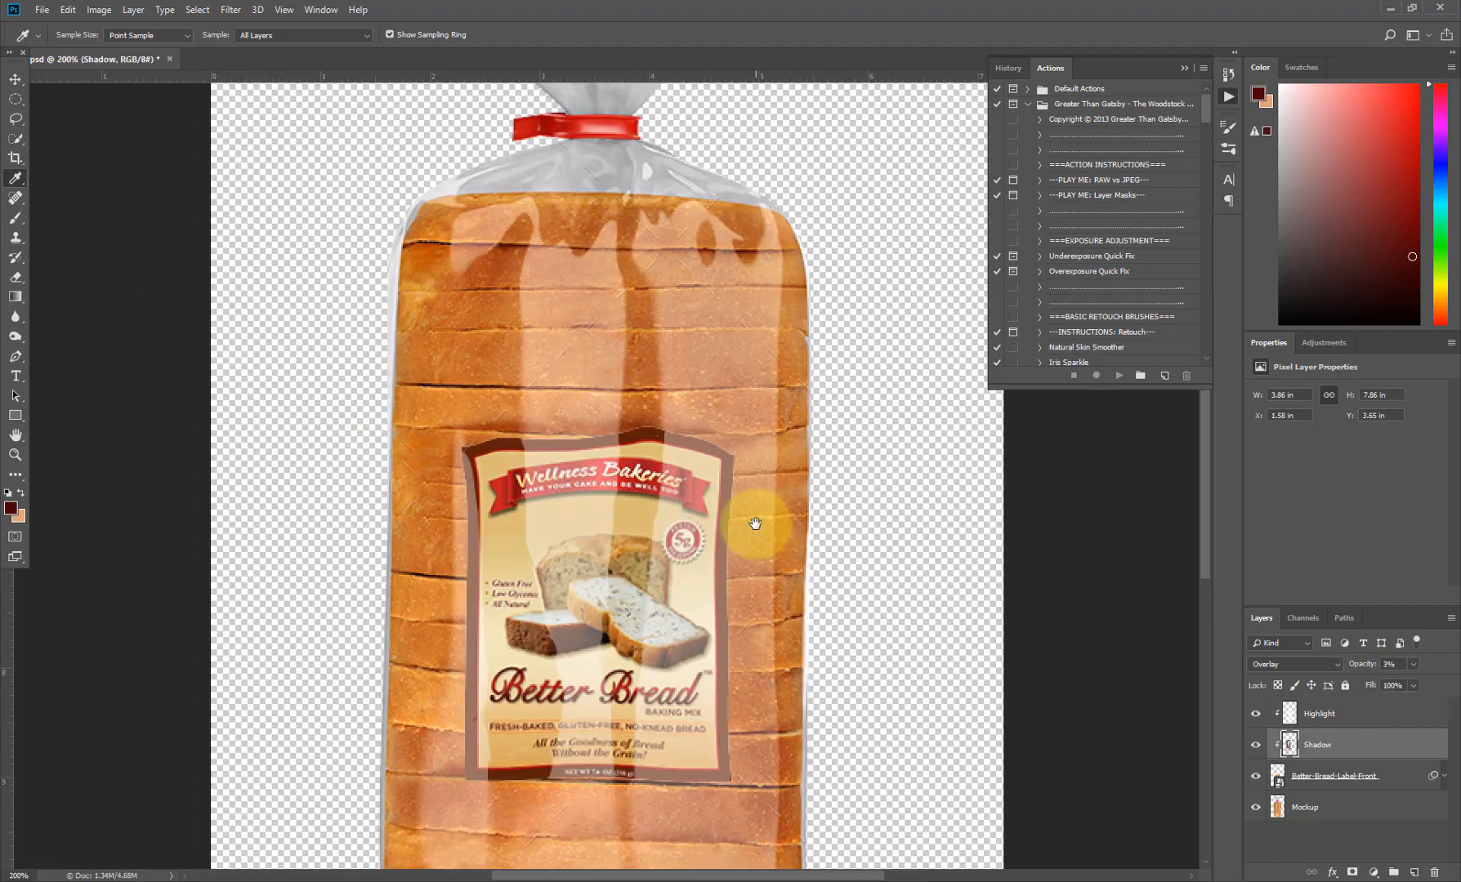
scroll(755, 524, down, 2)
scroll(752, 526, up, 2)
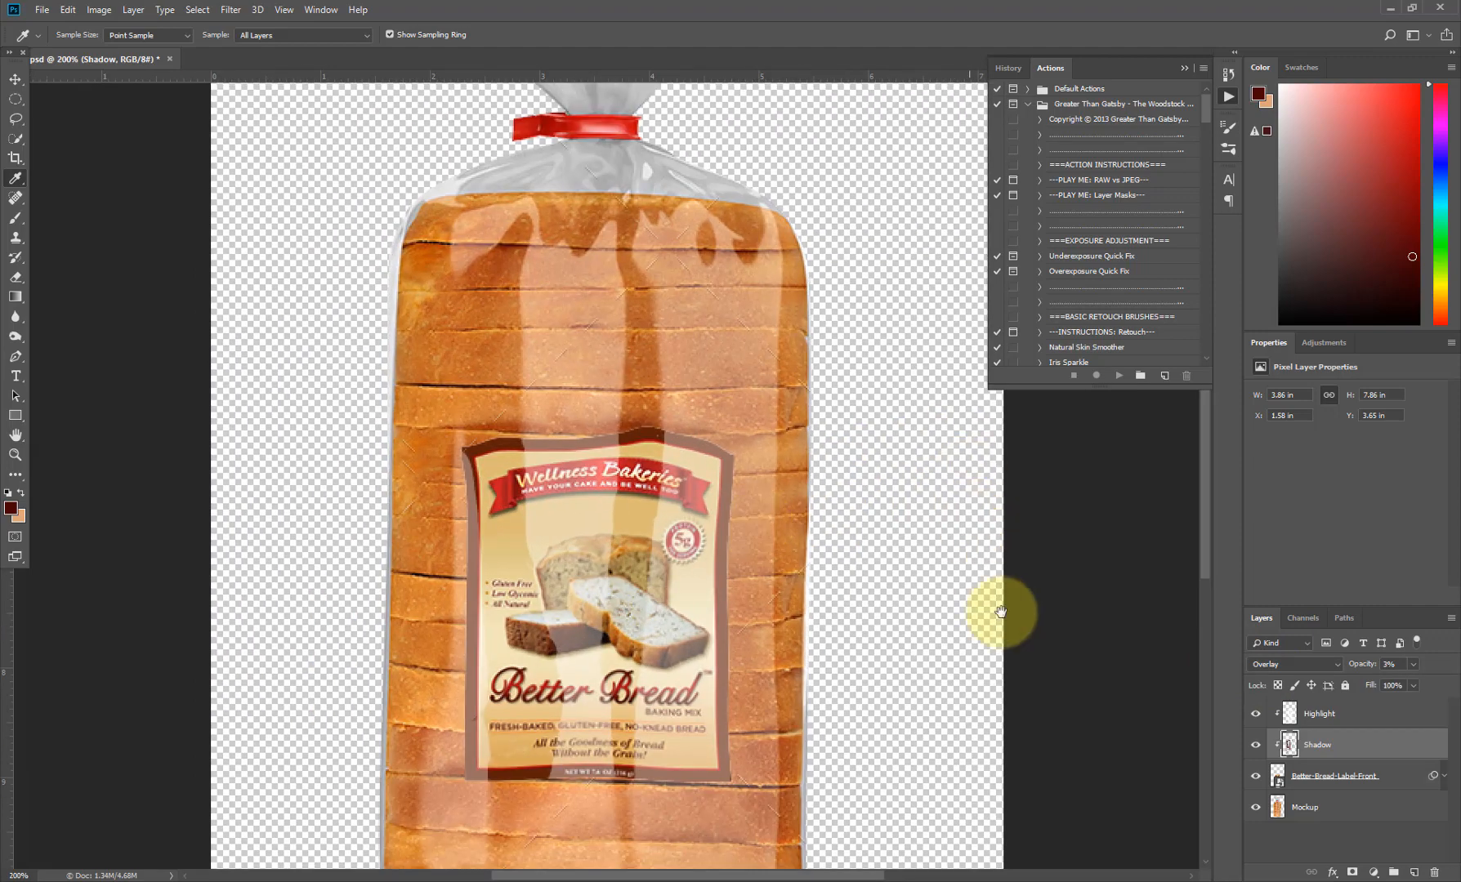
drag(780, 526, 723, 391)
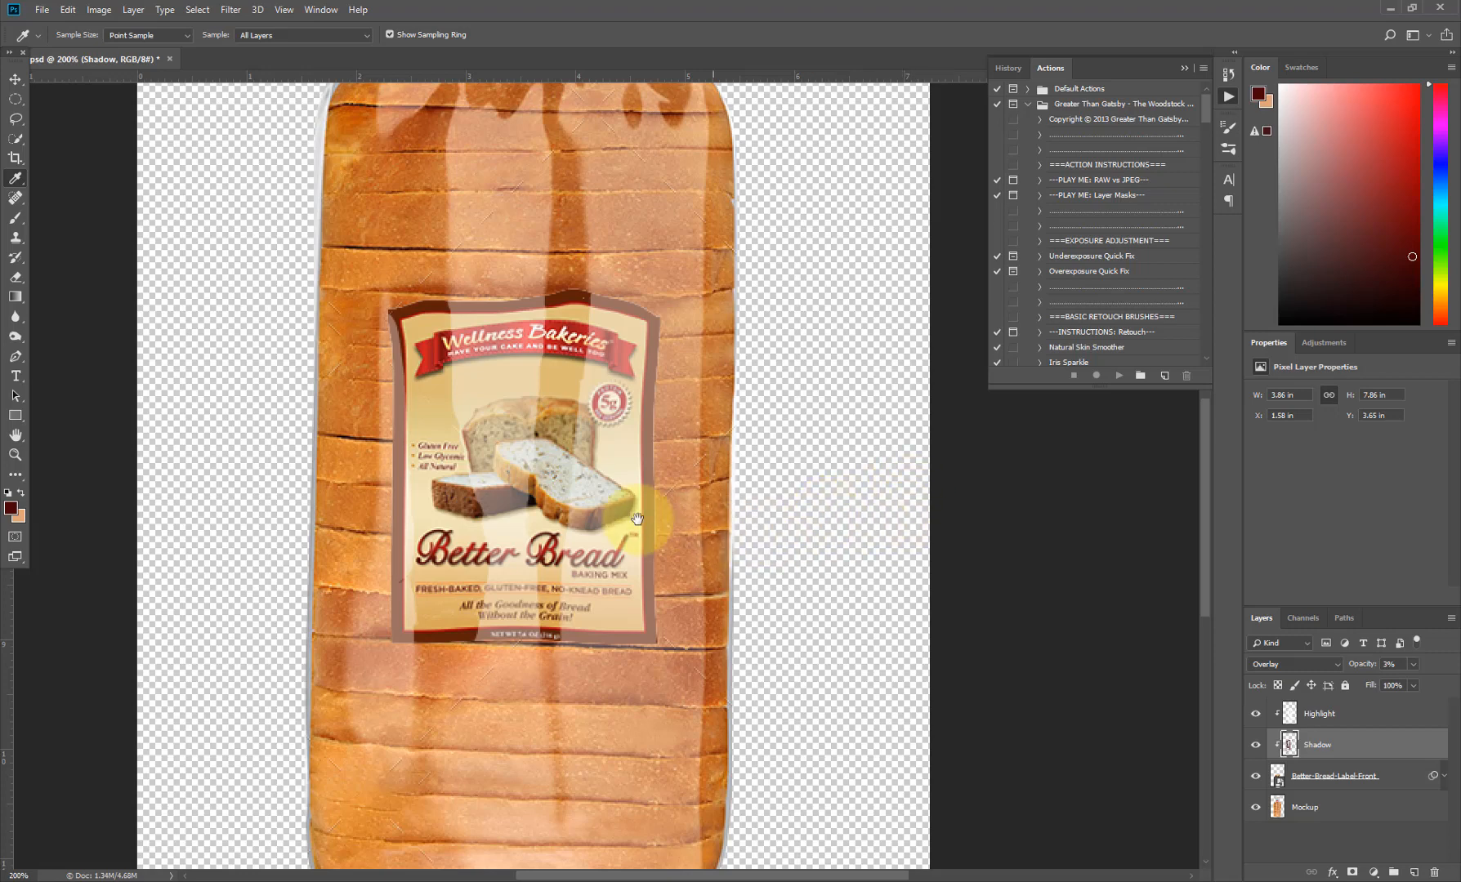
drag(637, 515, 625, 491)
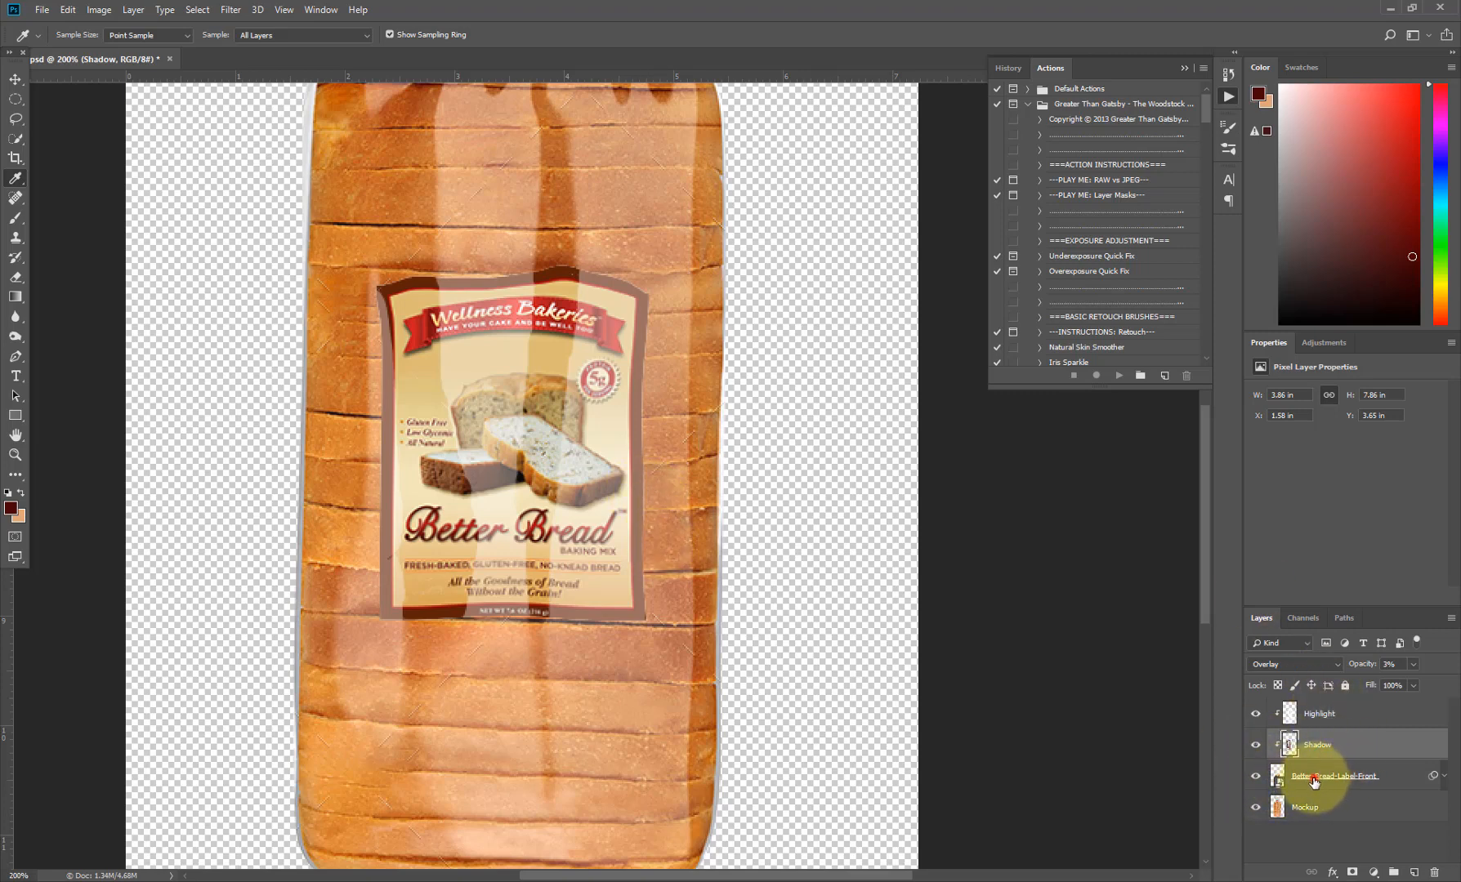
- Add a Multiply drop shadow to the Better-Bread-Label-Front layer with about 50% opacity, 2 px distance and 8 px size
drag(1314, 782, 1307, 866)
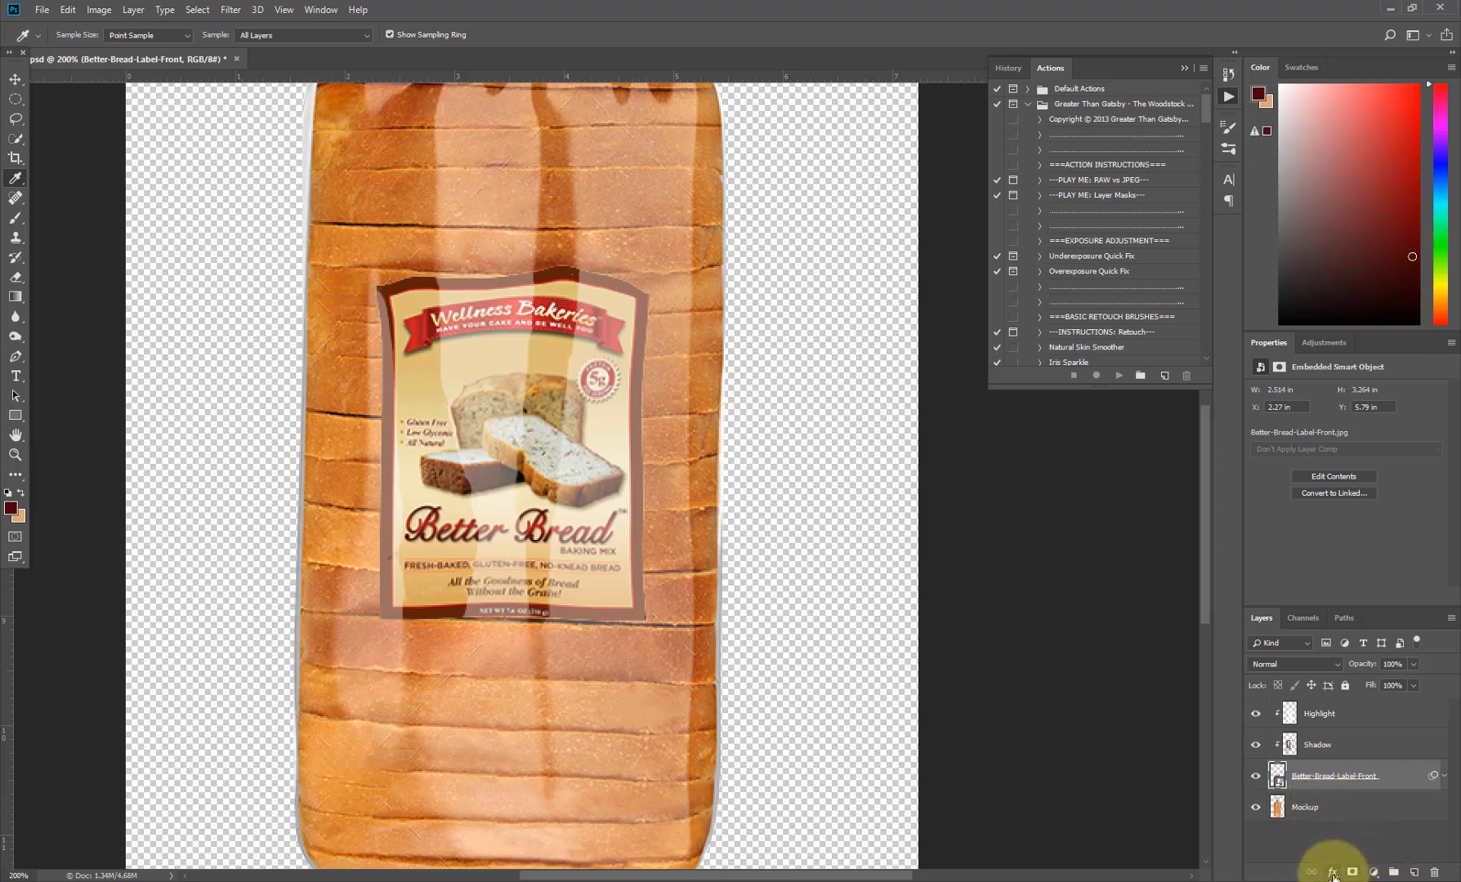
click(1332, 874)
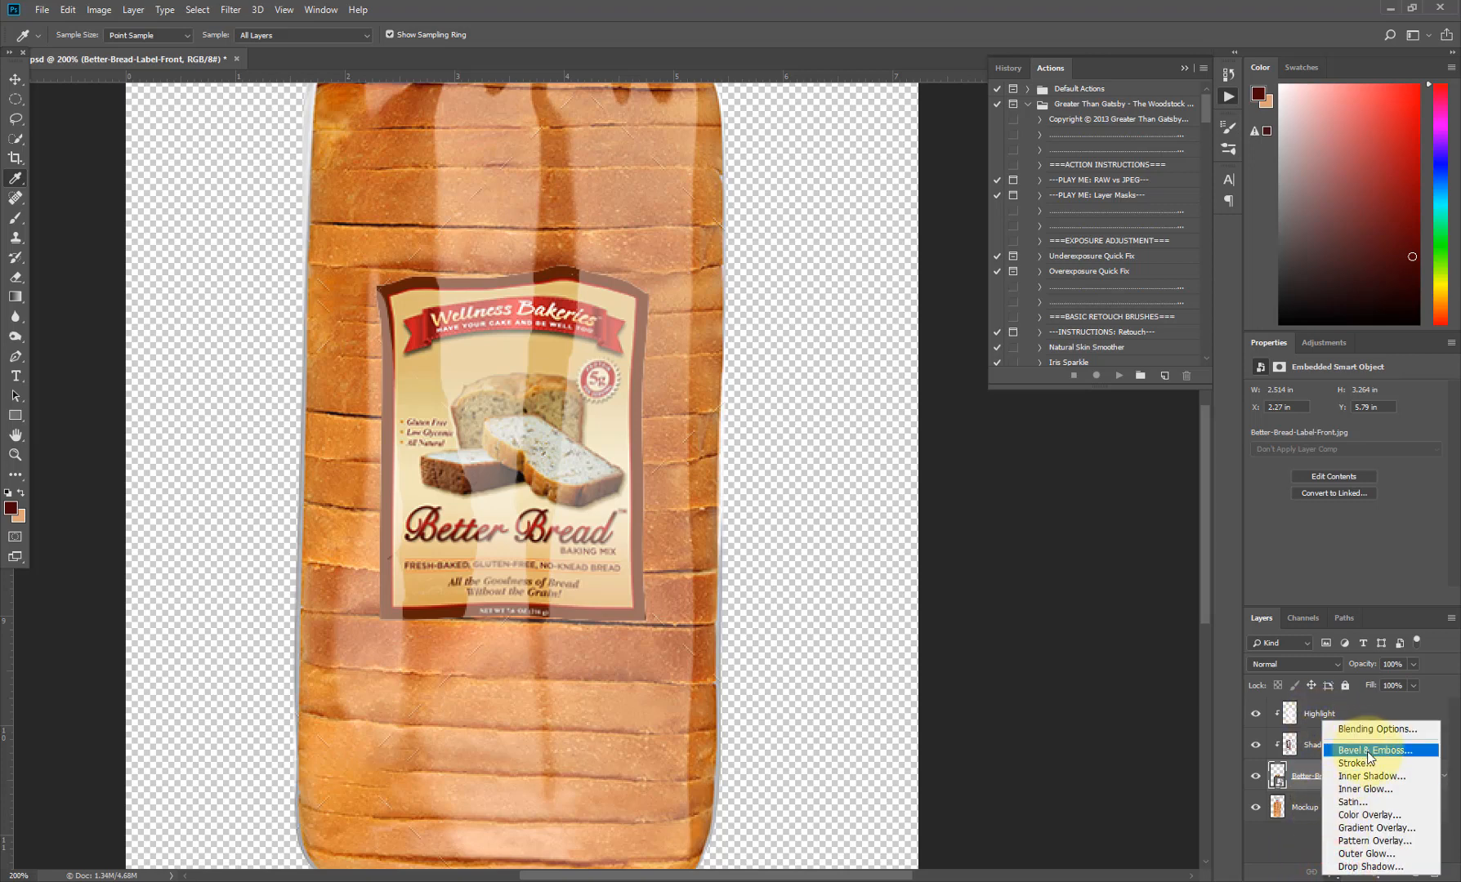
click(1363, 867)
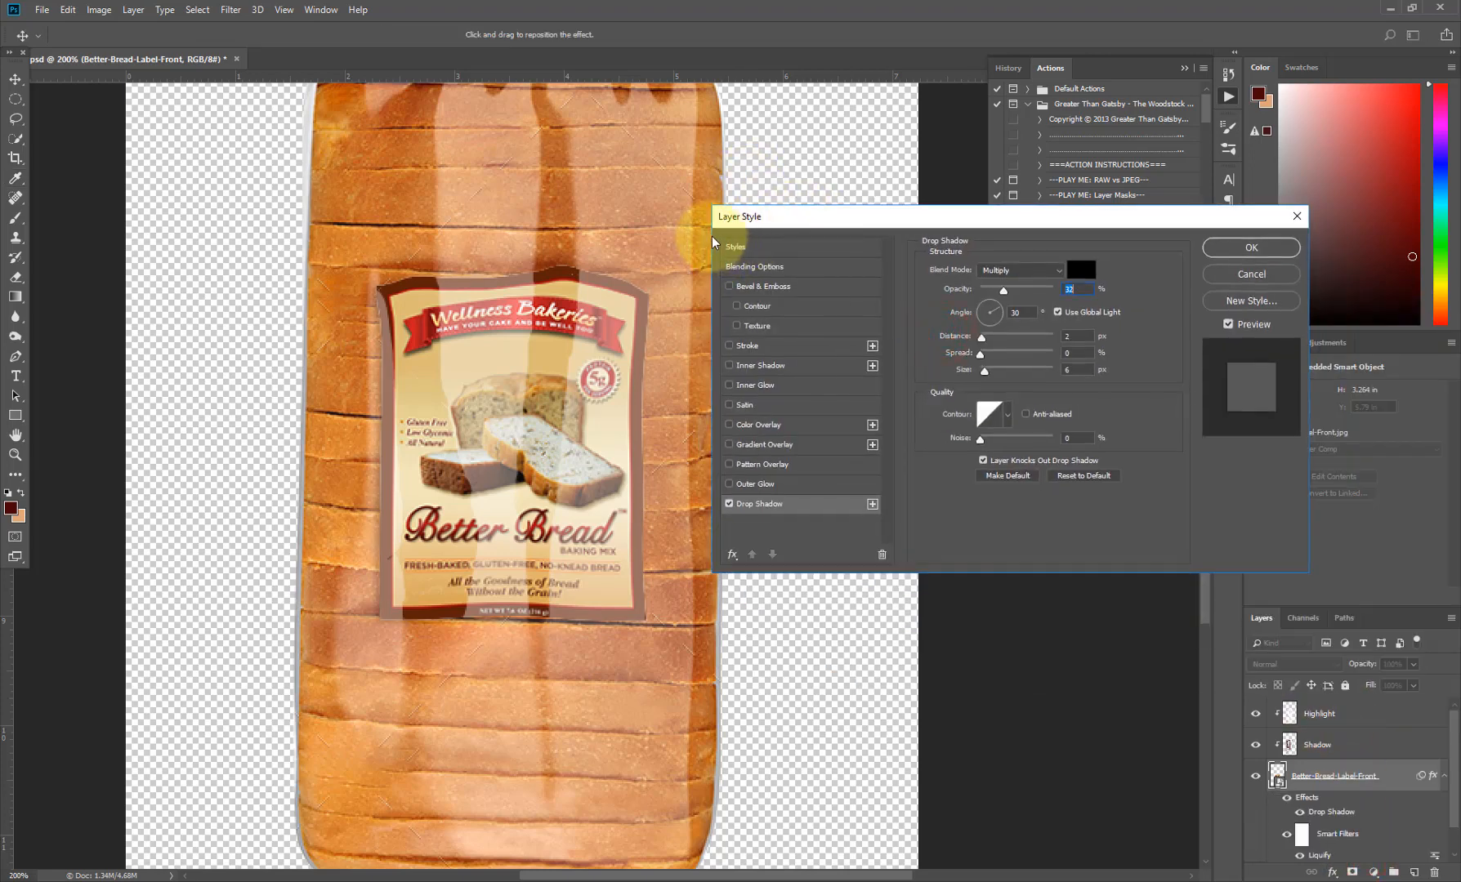
drag(737, 218, 772, 205)
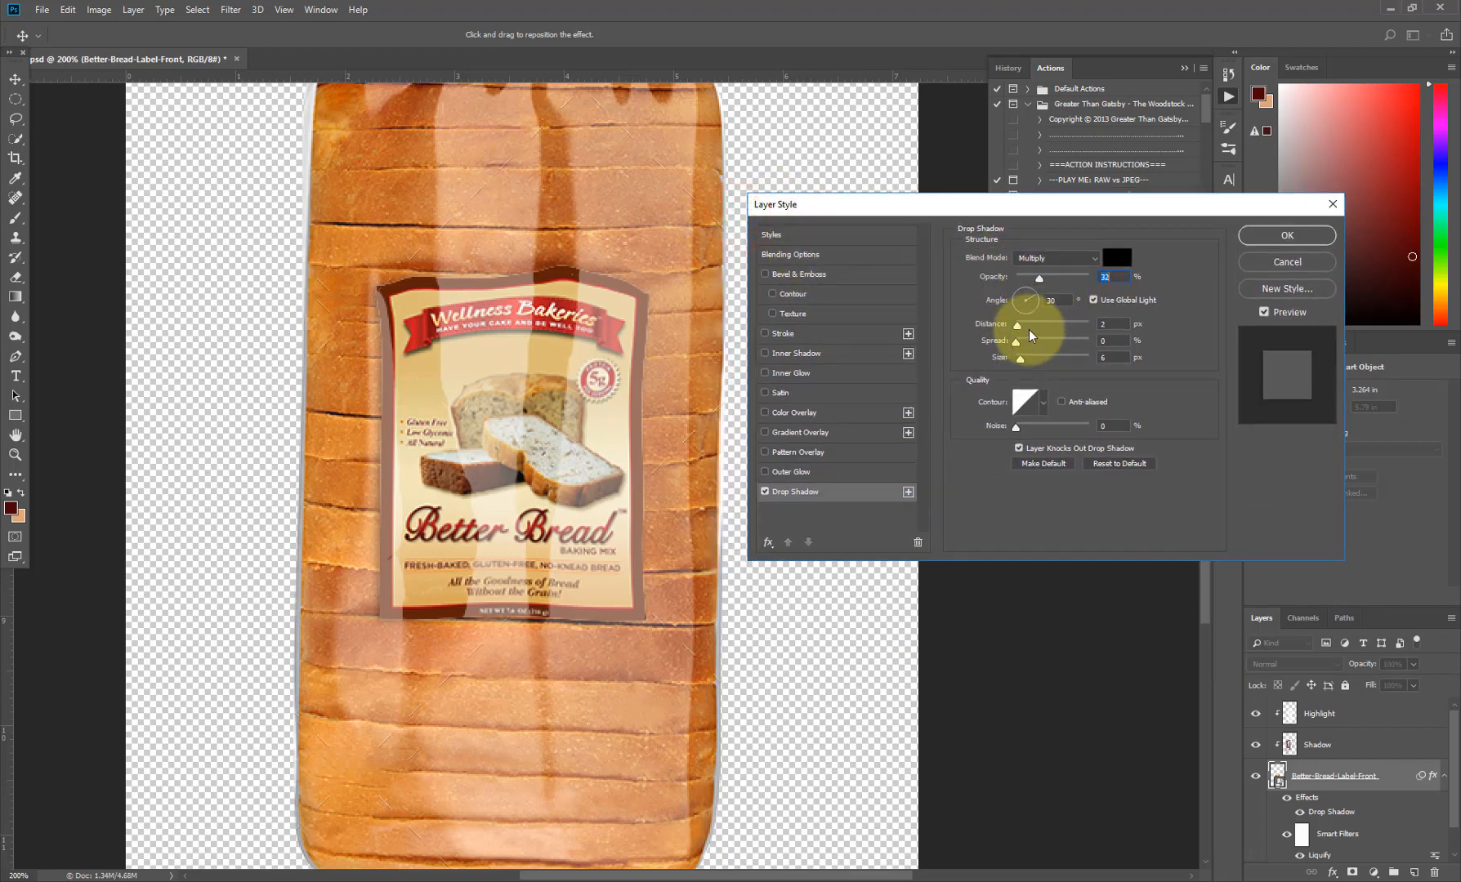
click(1107, 324)
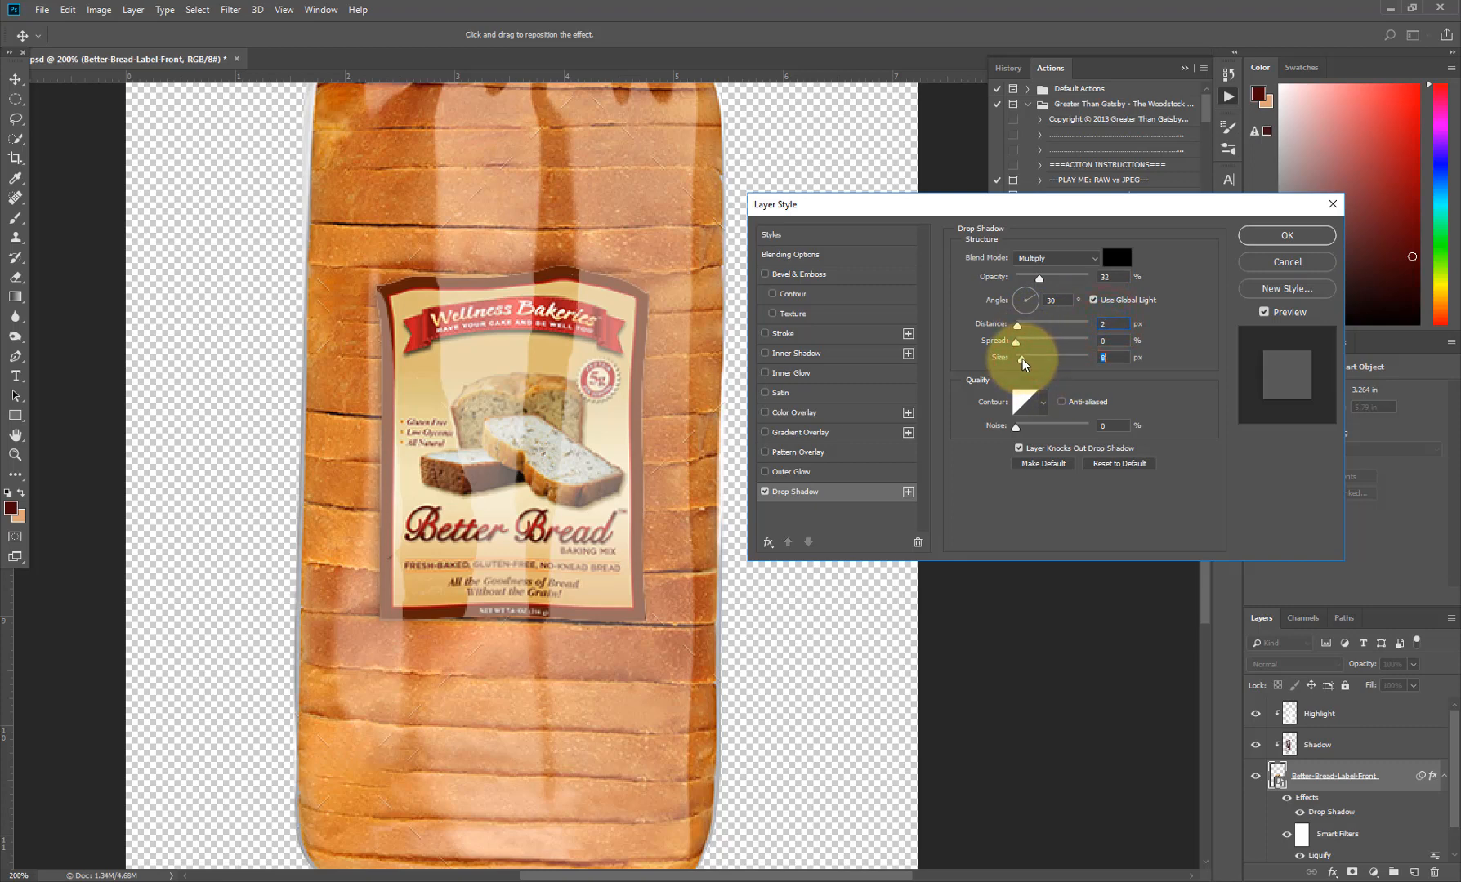
drag(1038, 278, 1051, 274)
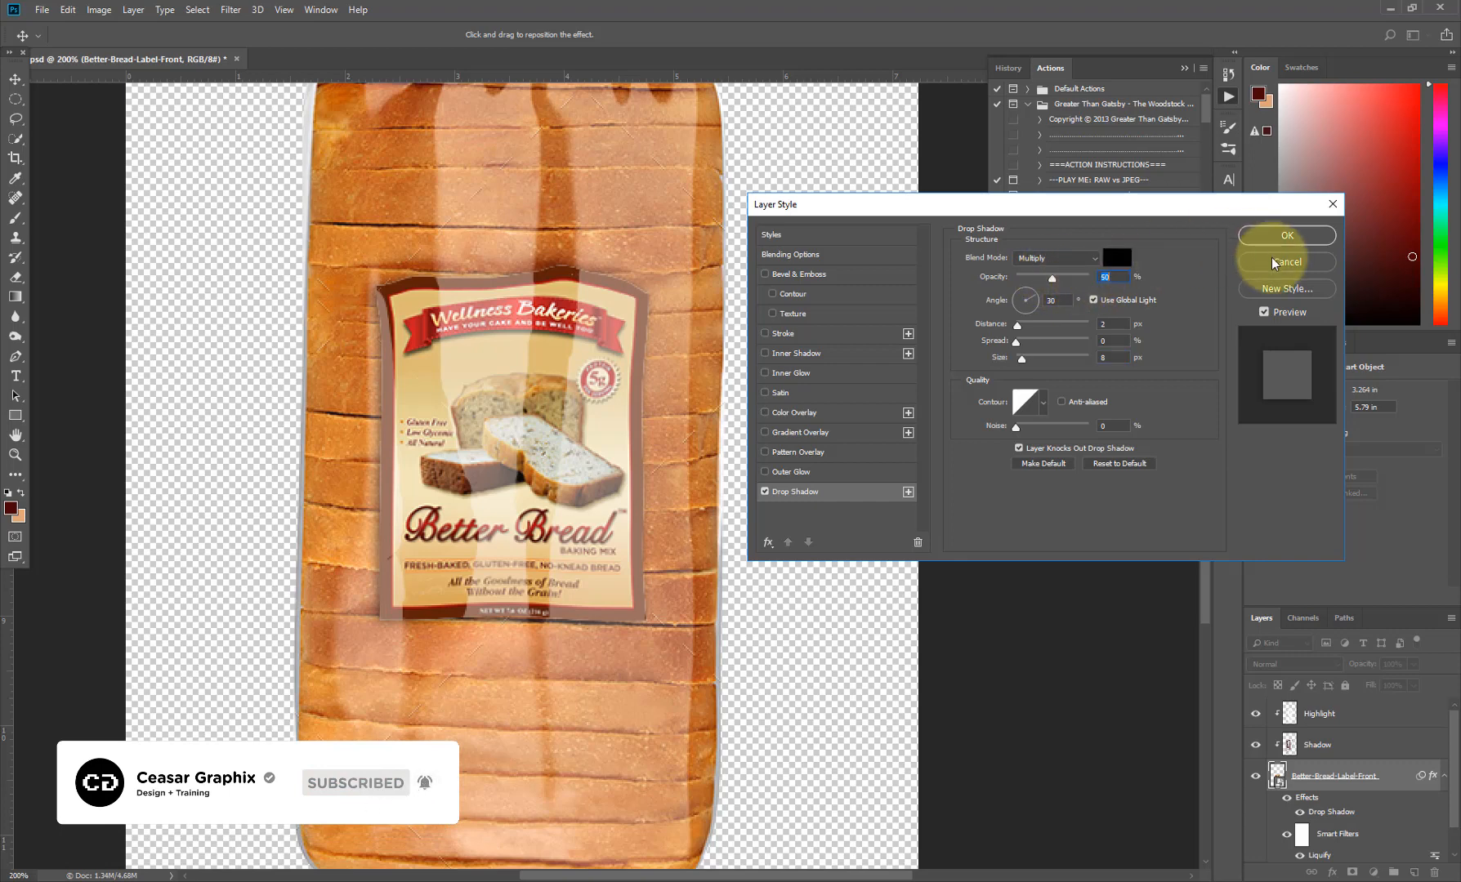
click(1278, 237)
drag(835, 307, 794, 372)
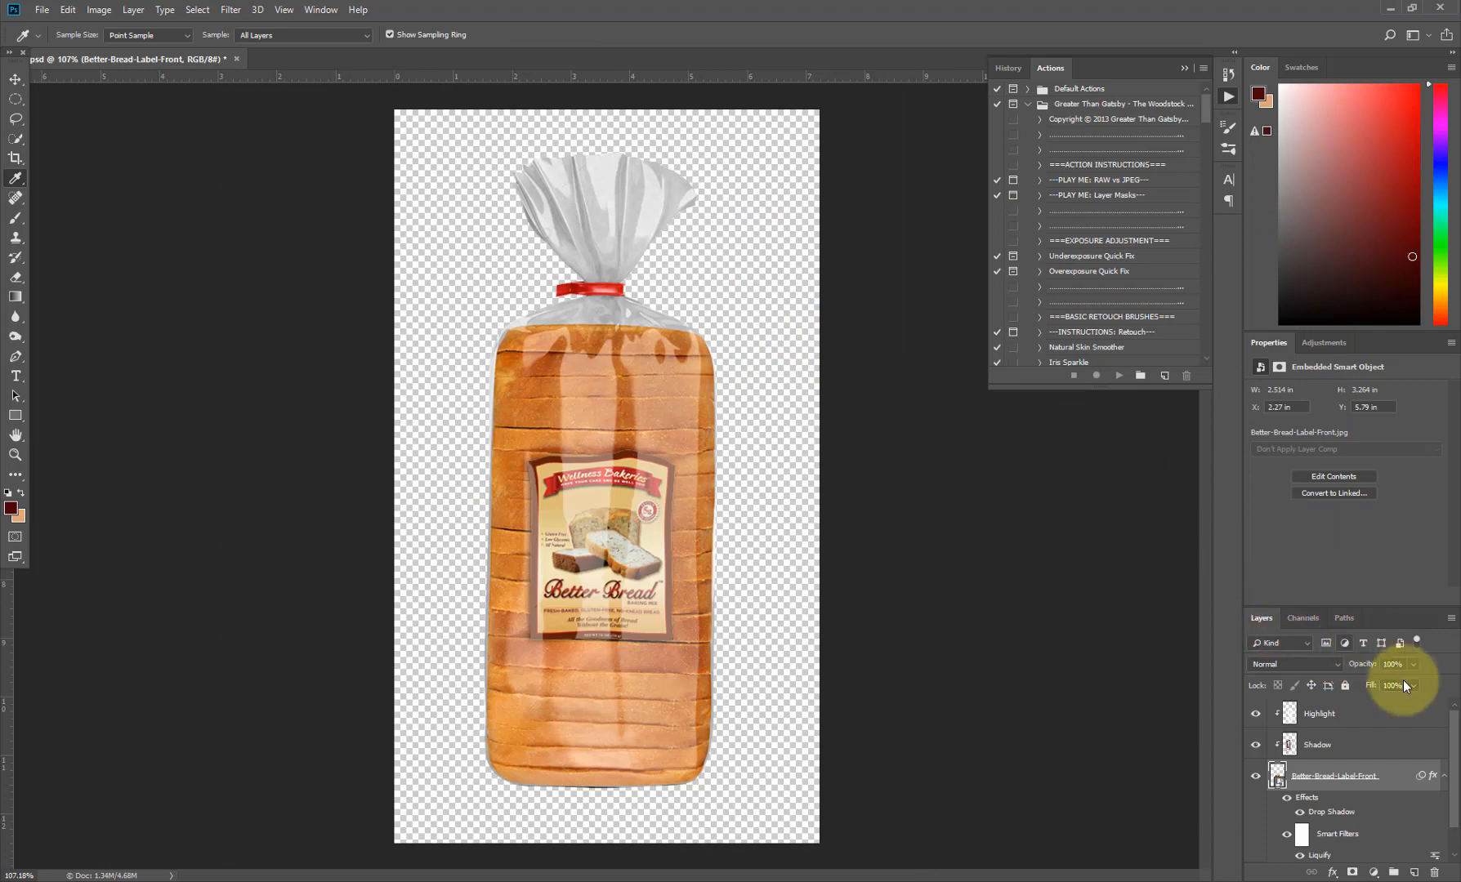
- Group all layers from Highlight down to Mockup into one layer group
click(1351, 719)
drag(1453, 726, 1442, 799)
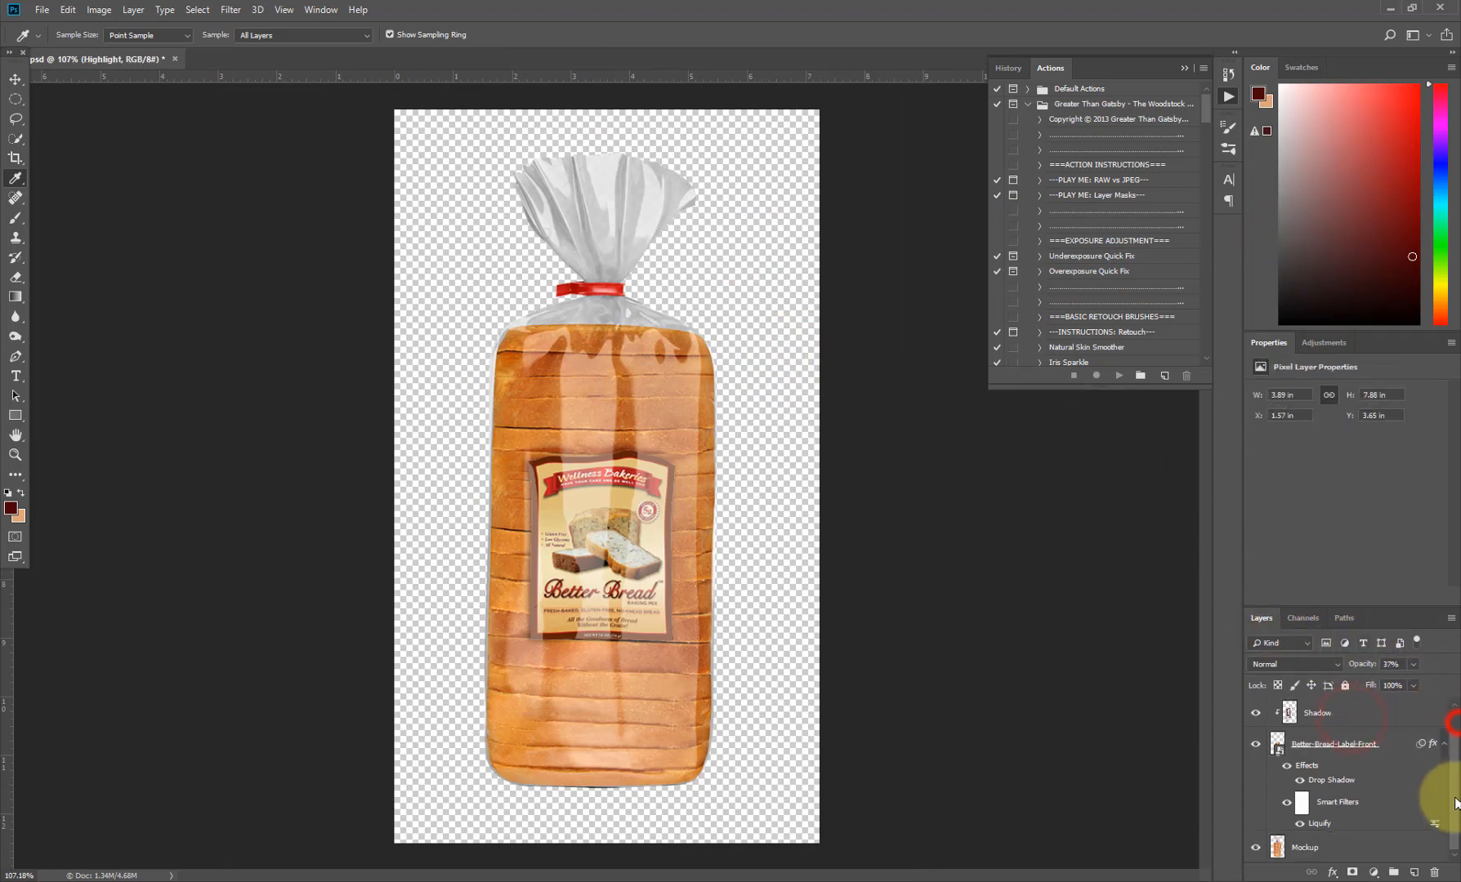
ctrl+click(1348, 847)
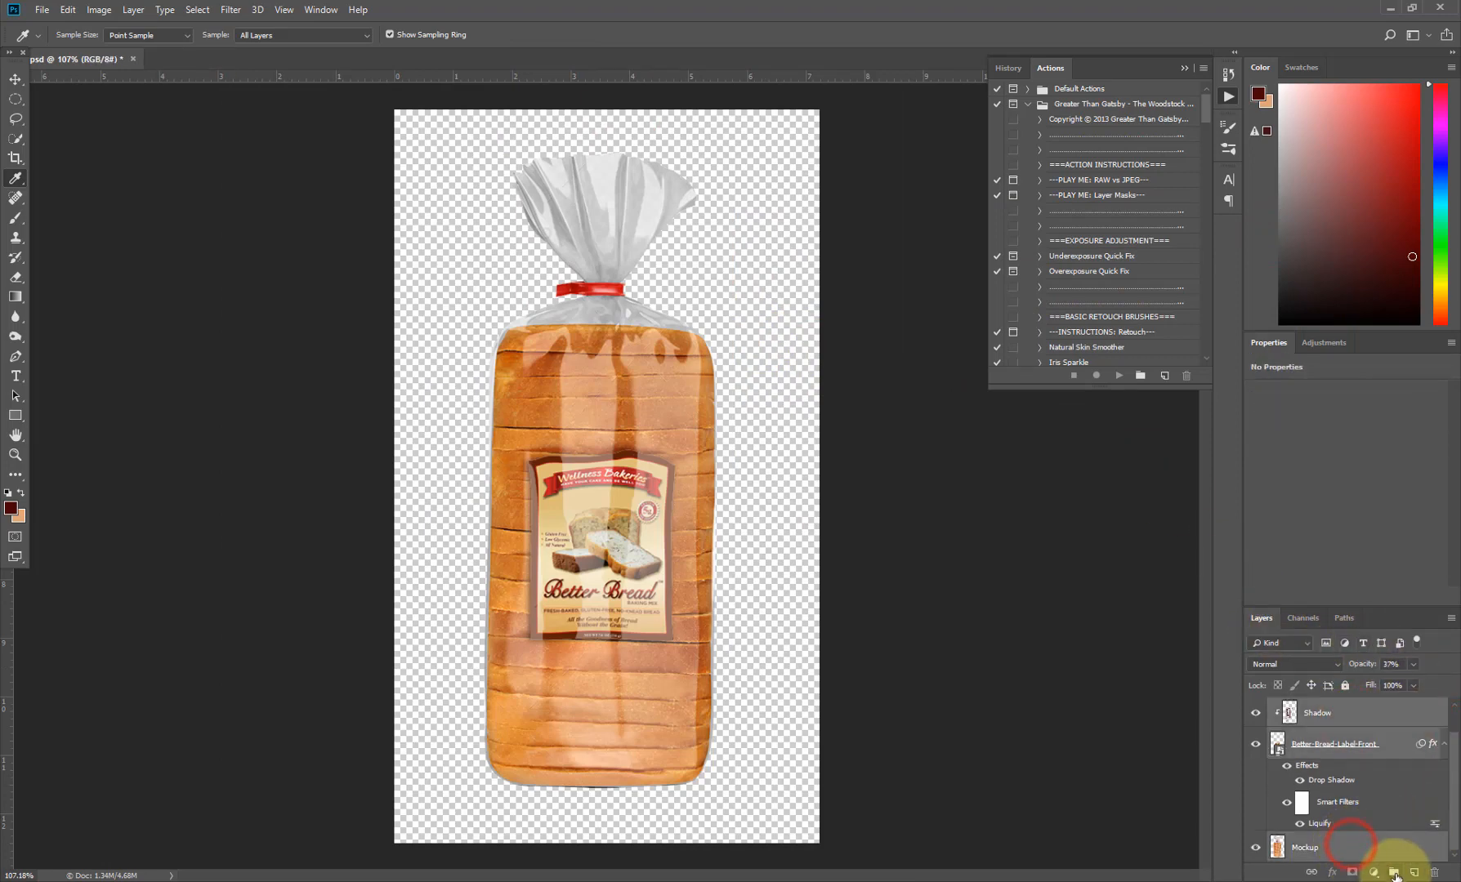
click(1392, 873)
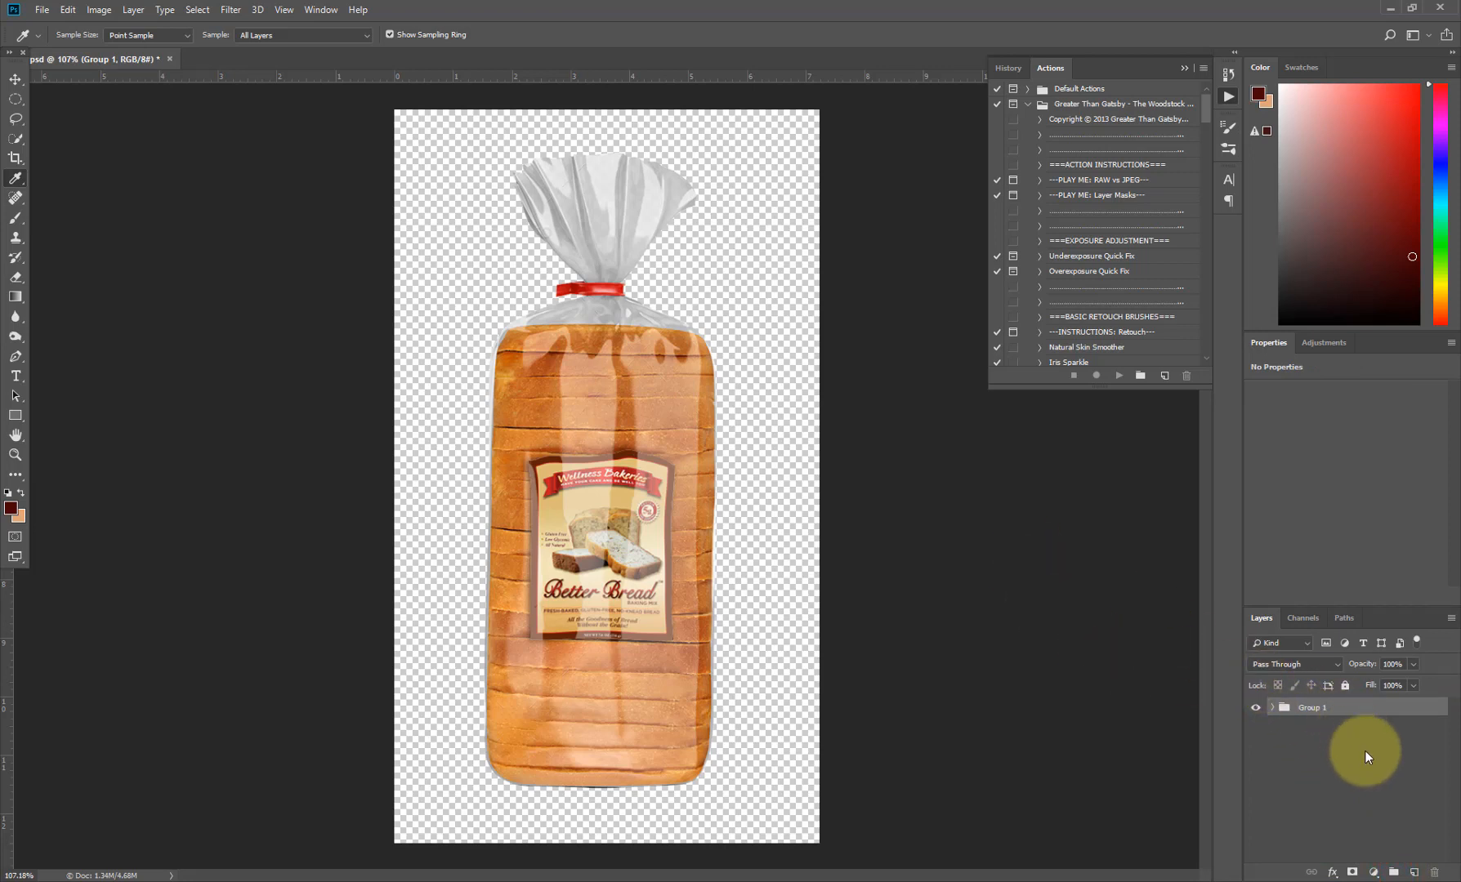
- Add a new layer named BG beneath the layer group and rename the group Mockup
alt+click(1415, 872)
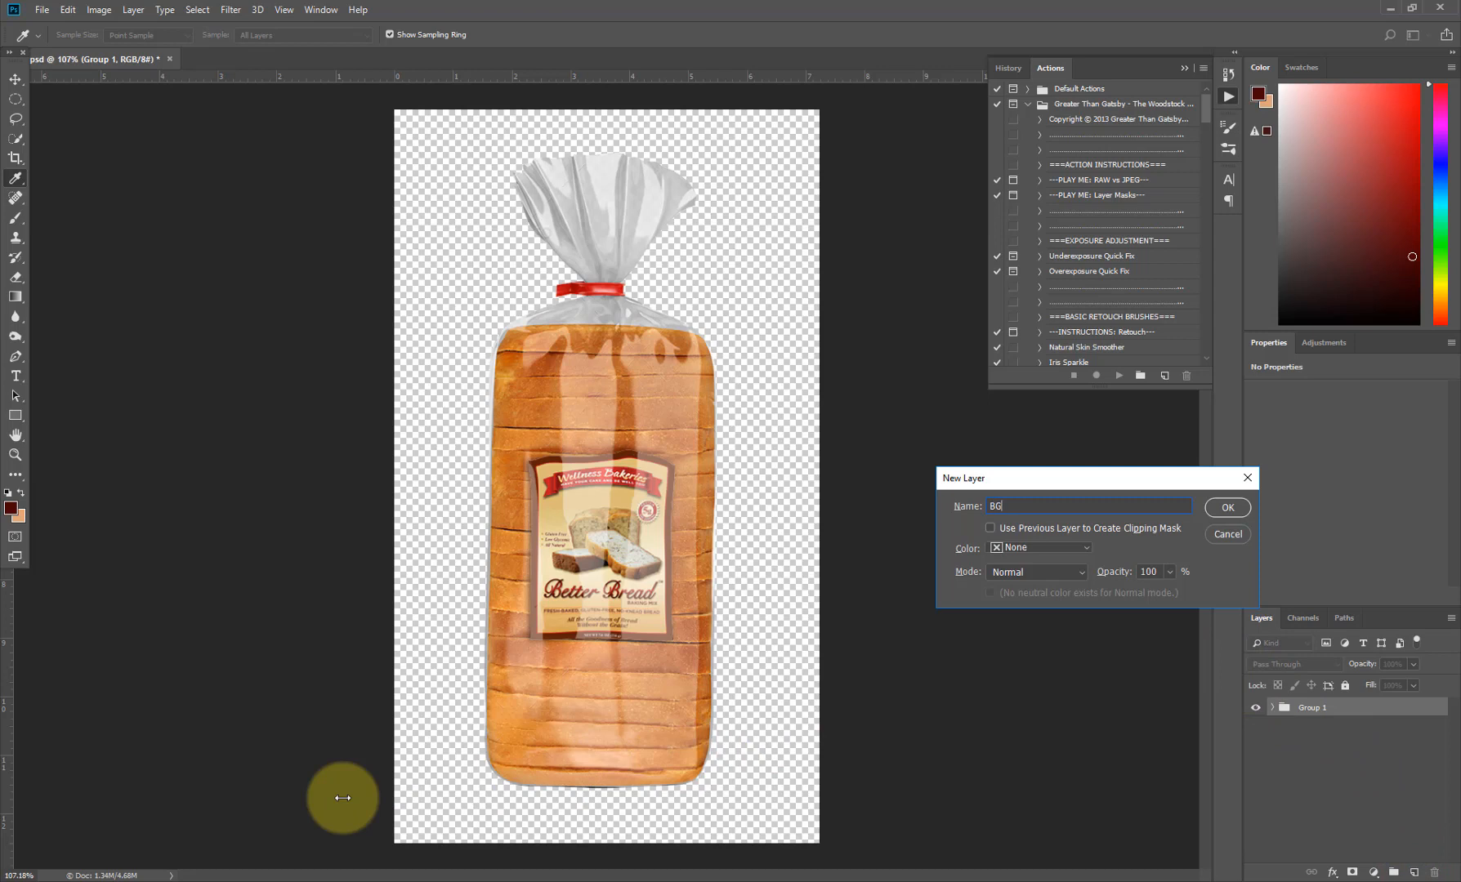
key(Return)
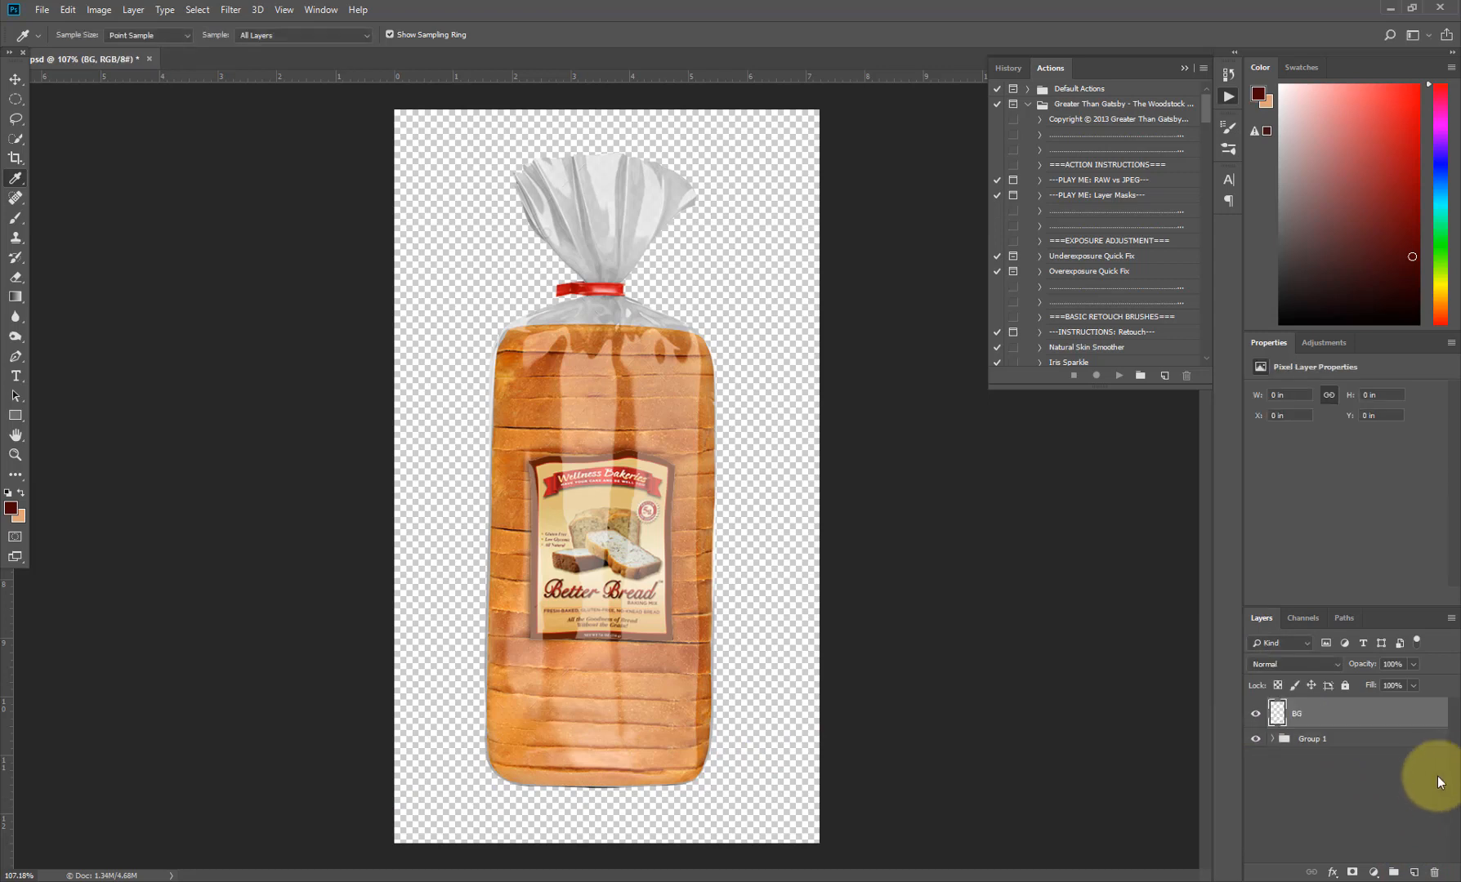
mouse_move(1323, 740)
mouse_down()
mouse_move(1320, 696)
mouse_move(1317, 714)
mouse_up()
double_click(1317, 709)
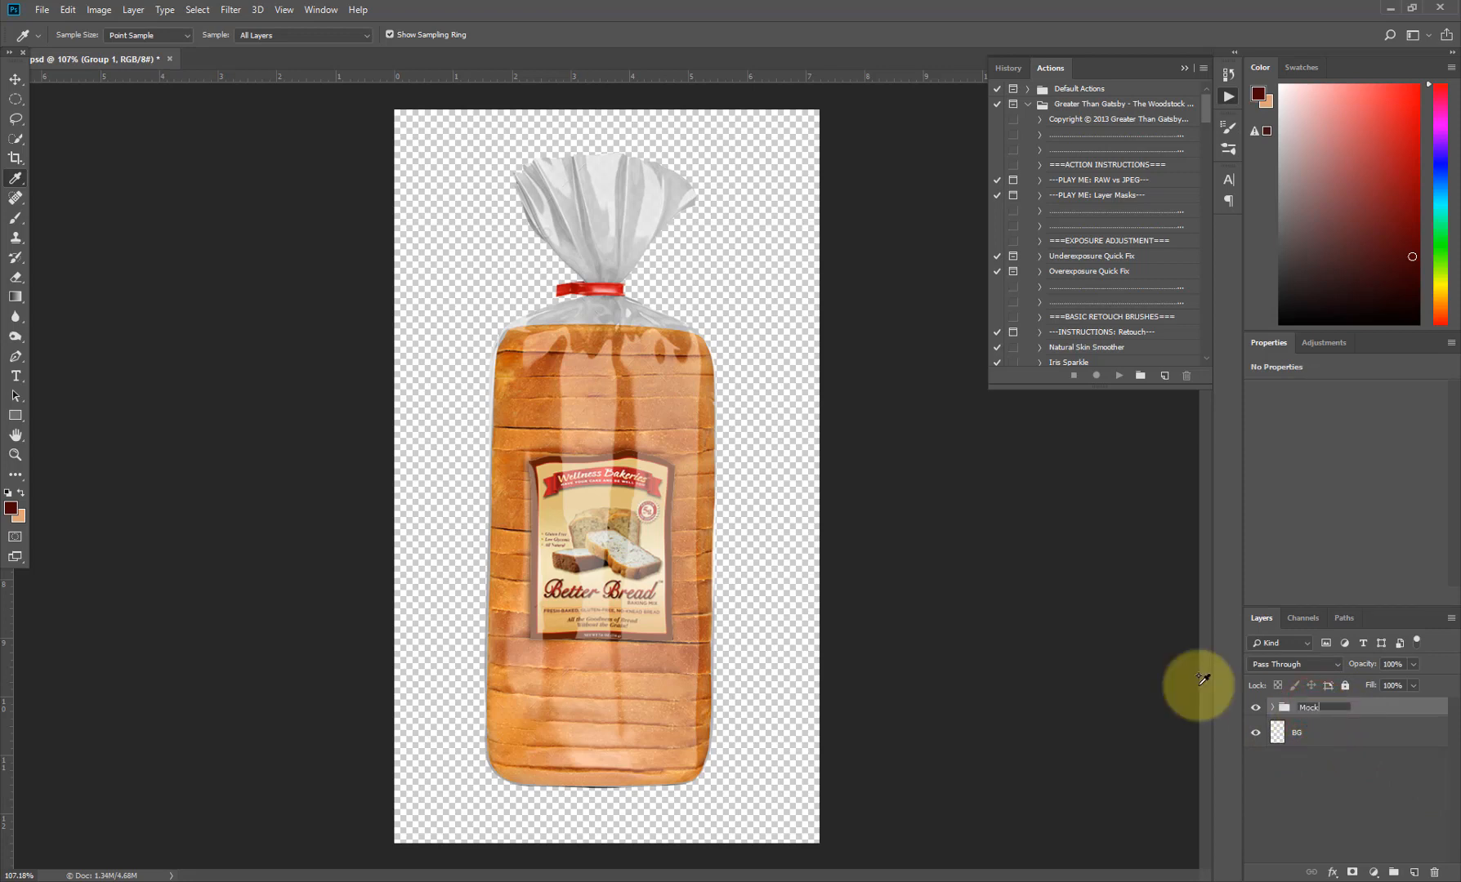
click(1369, 702)
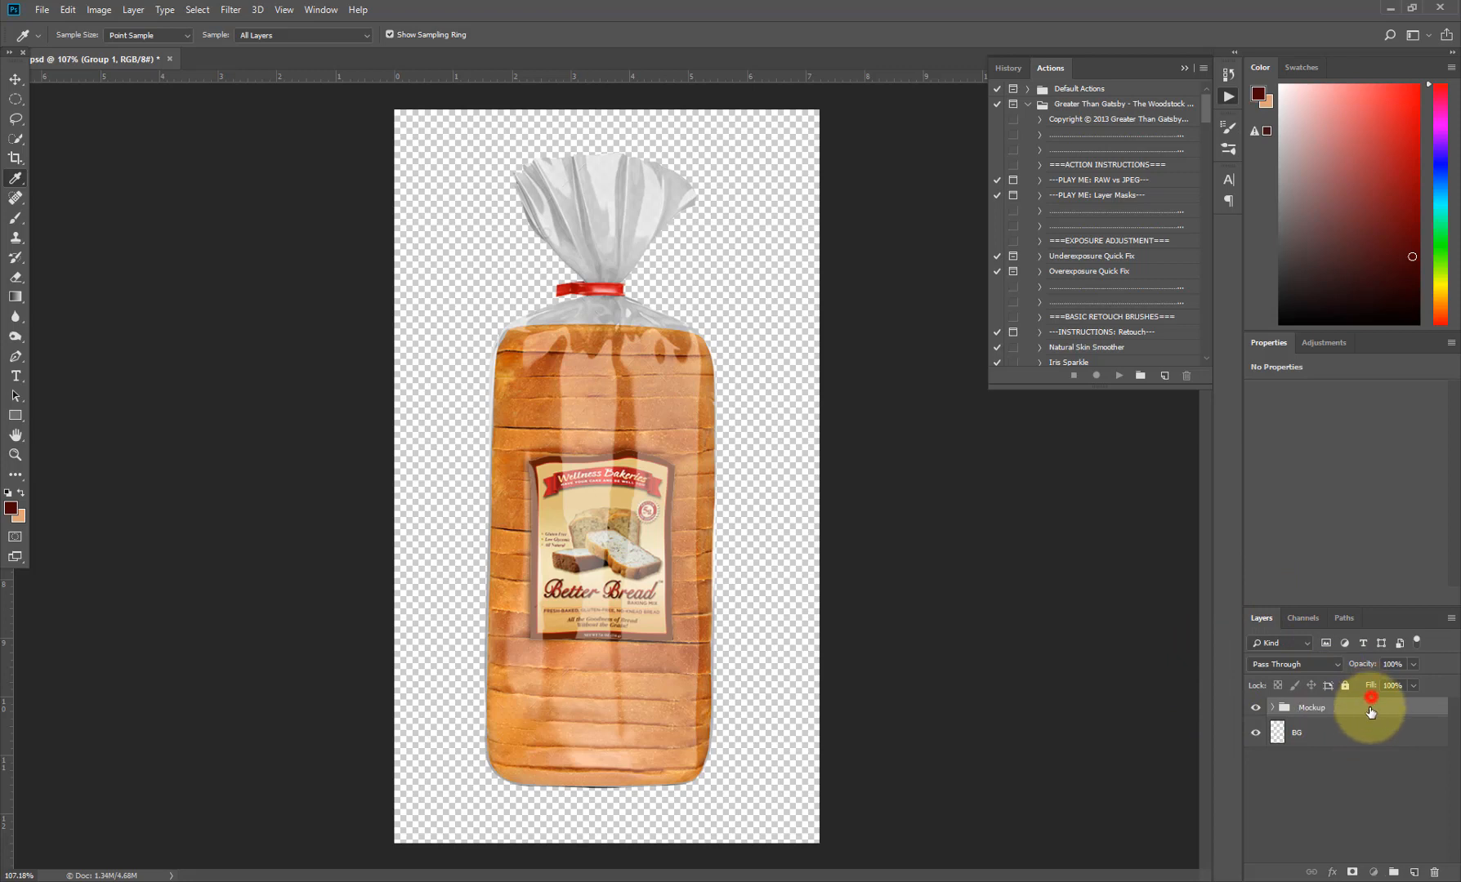
- Set the foreground color to white and fill the BG layer with it
click(1306, 733)
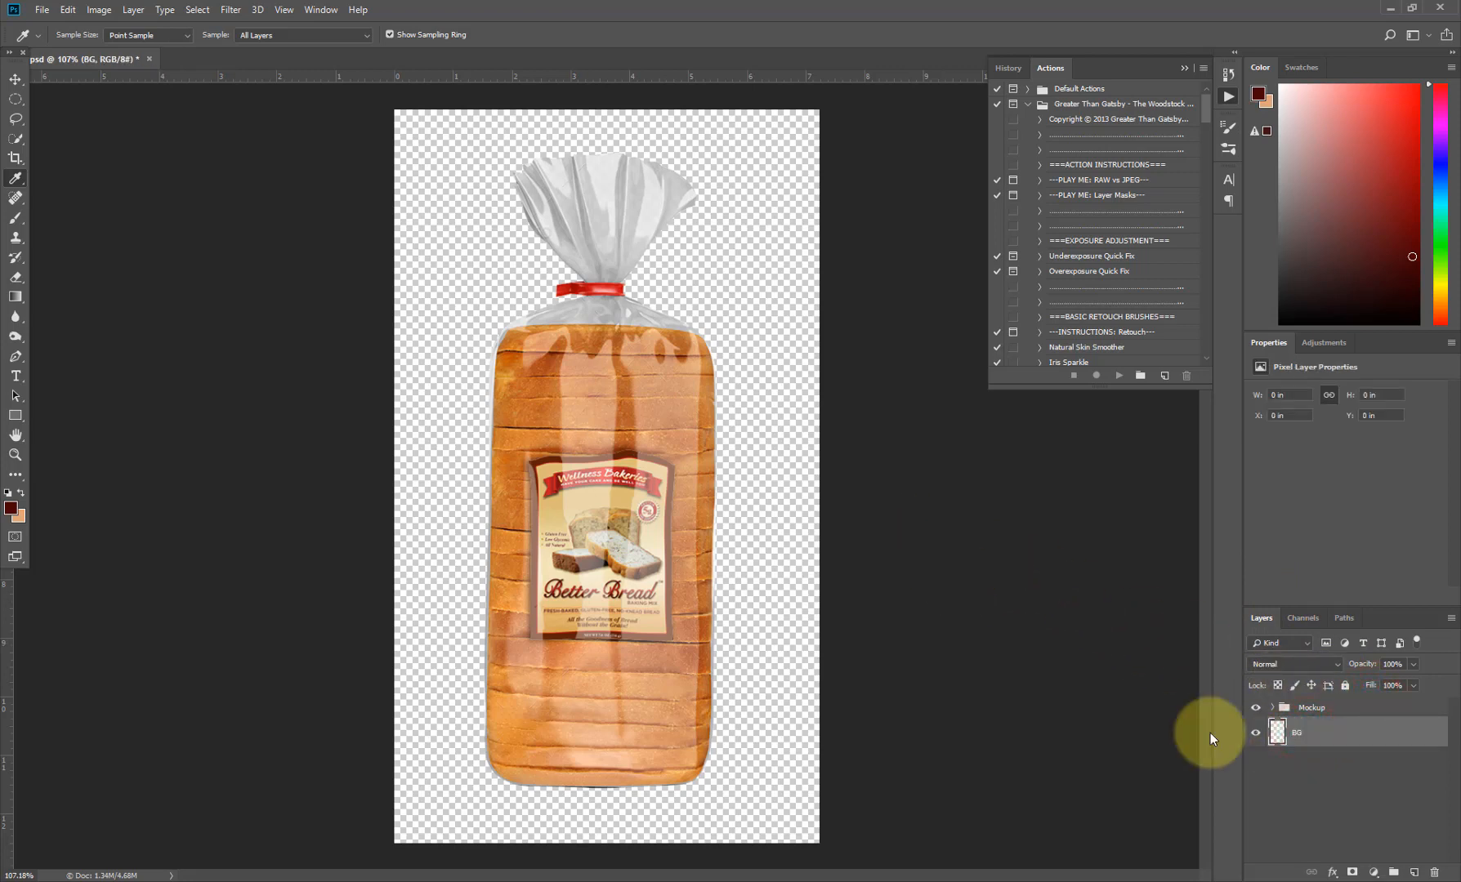
key(x)
click(14, 513)
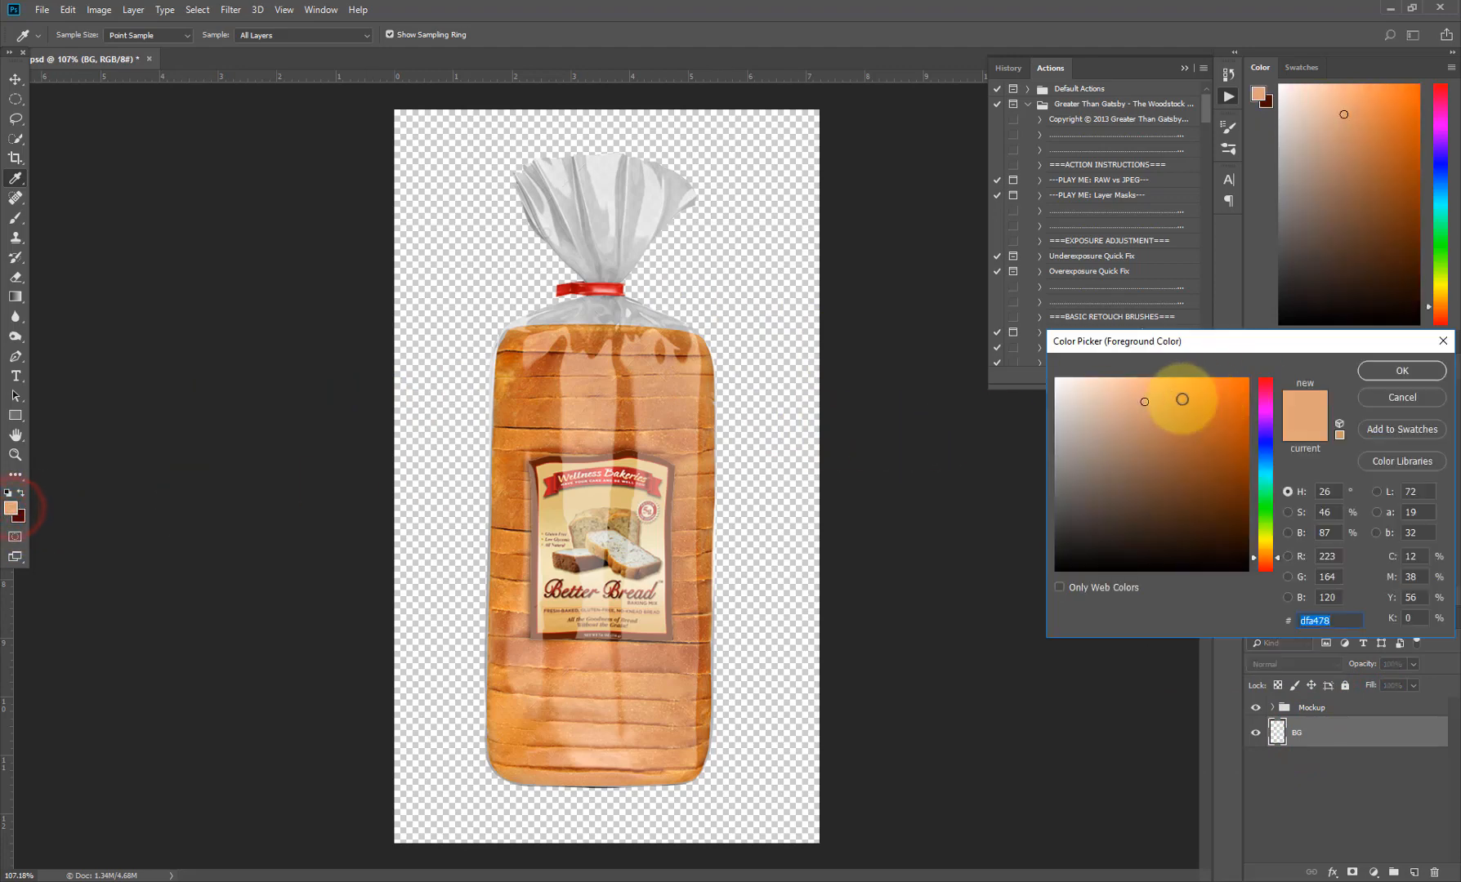
drag(1152, 400, 1001, 348)
click(1398, 370)
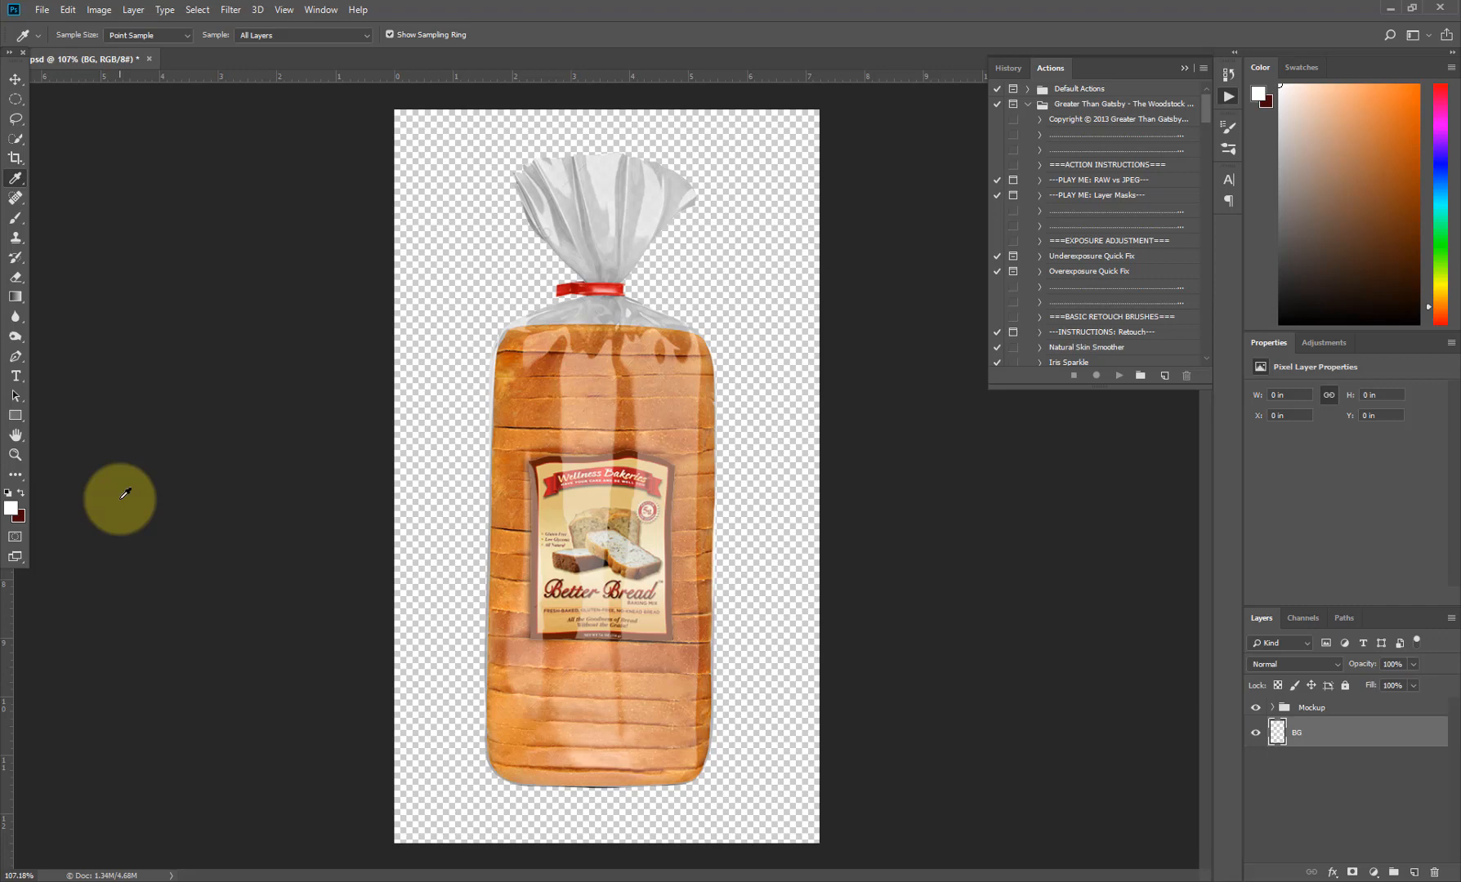
key(ctrl+z)
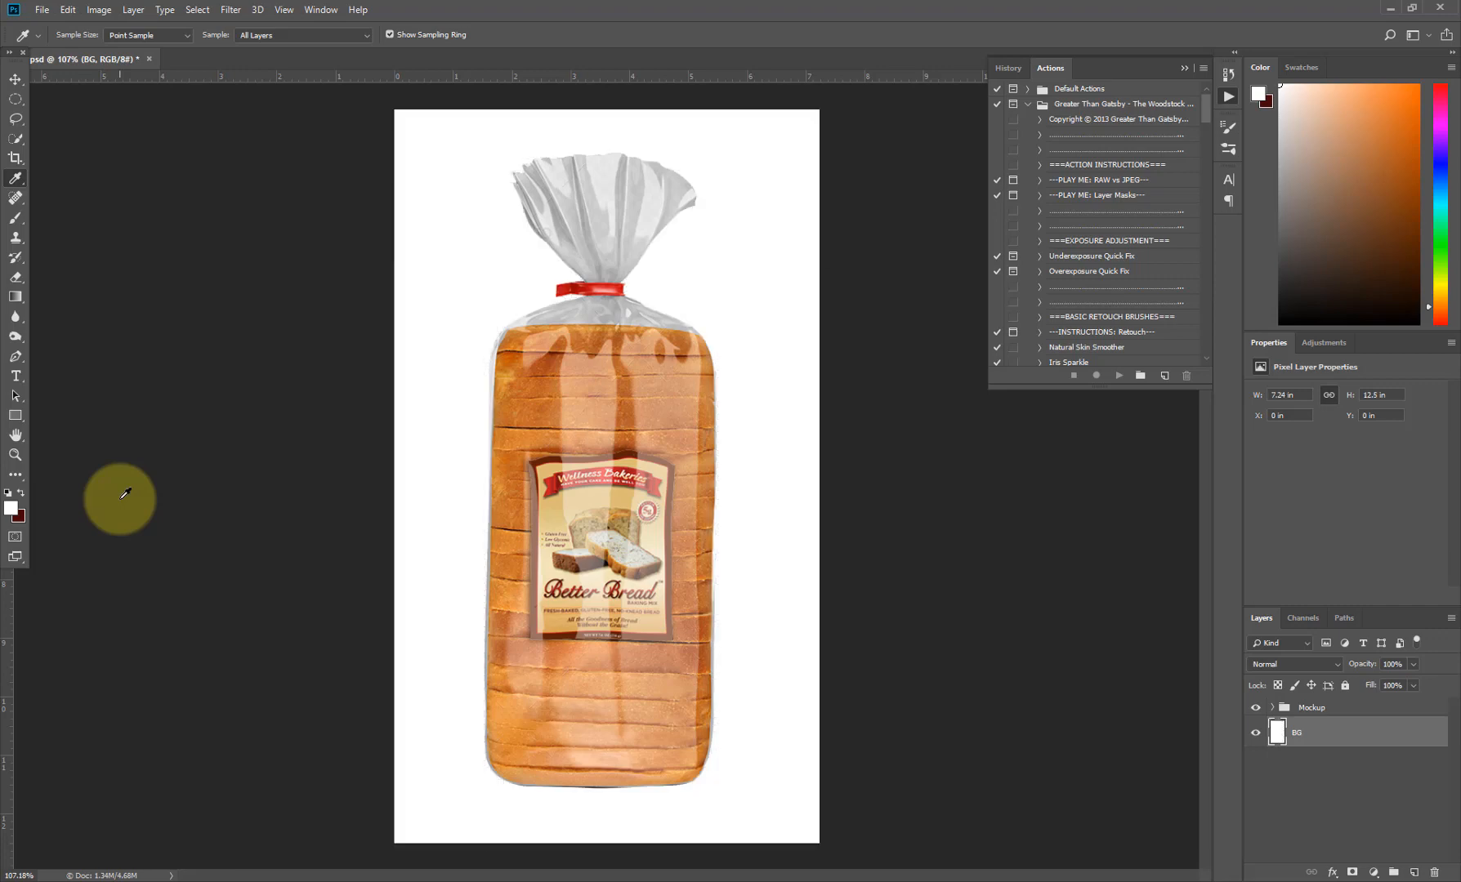
- Expand the Mockup group and draw a rectangular marquee about 2.93 by 0.85 in across the gathered plastic above the red tie
click(1309, 707)
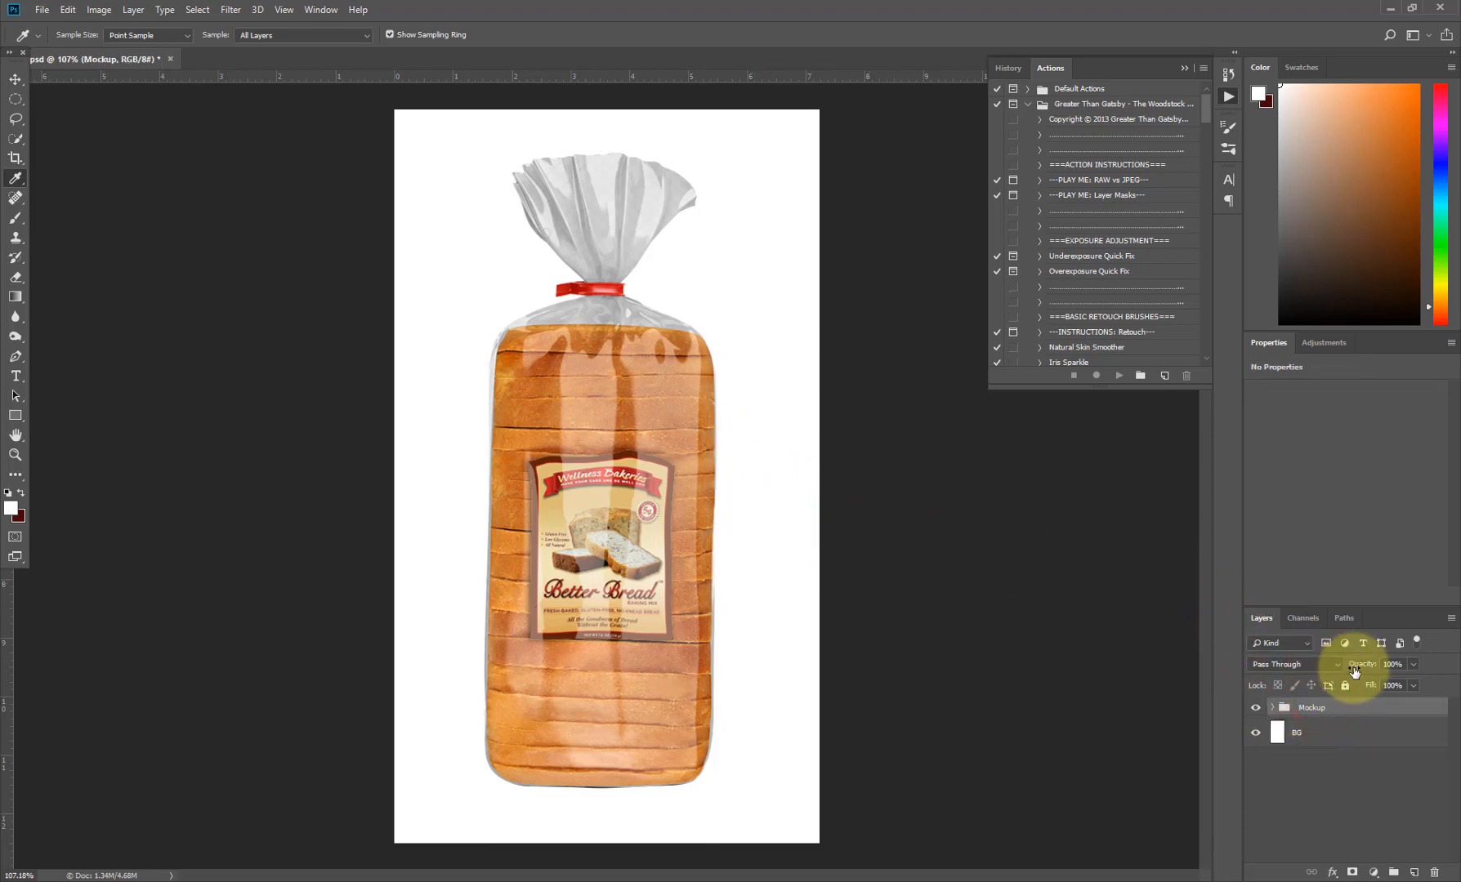
ctrl+click(619, 215)
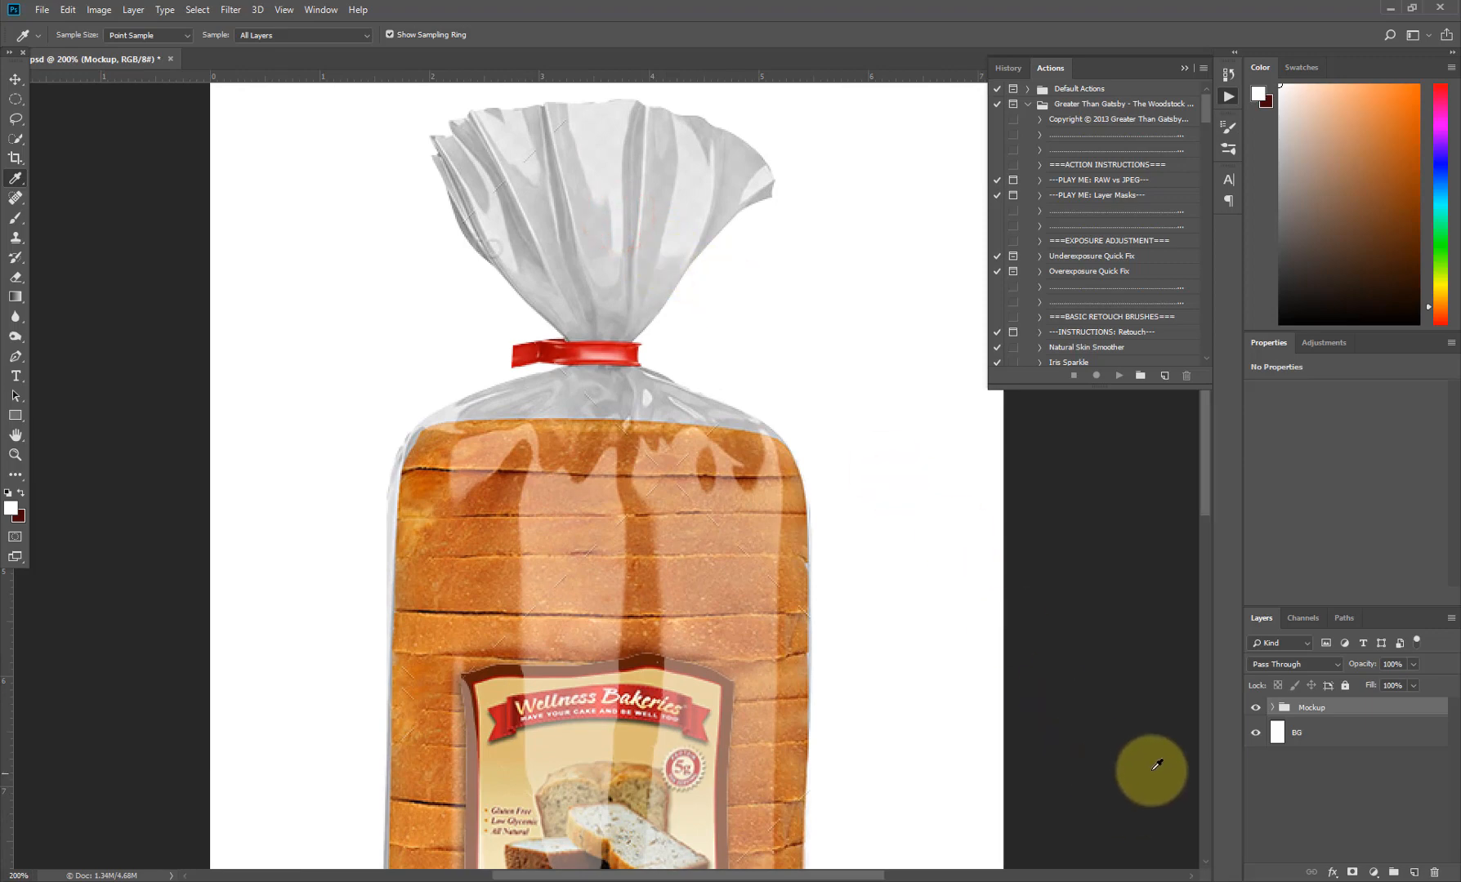
click(1272, 708)
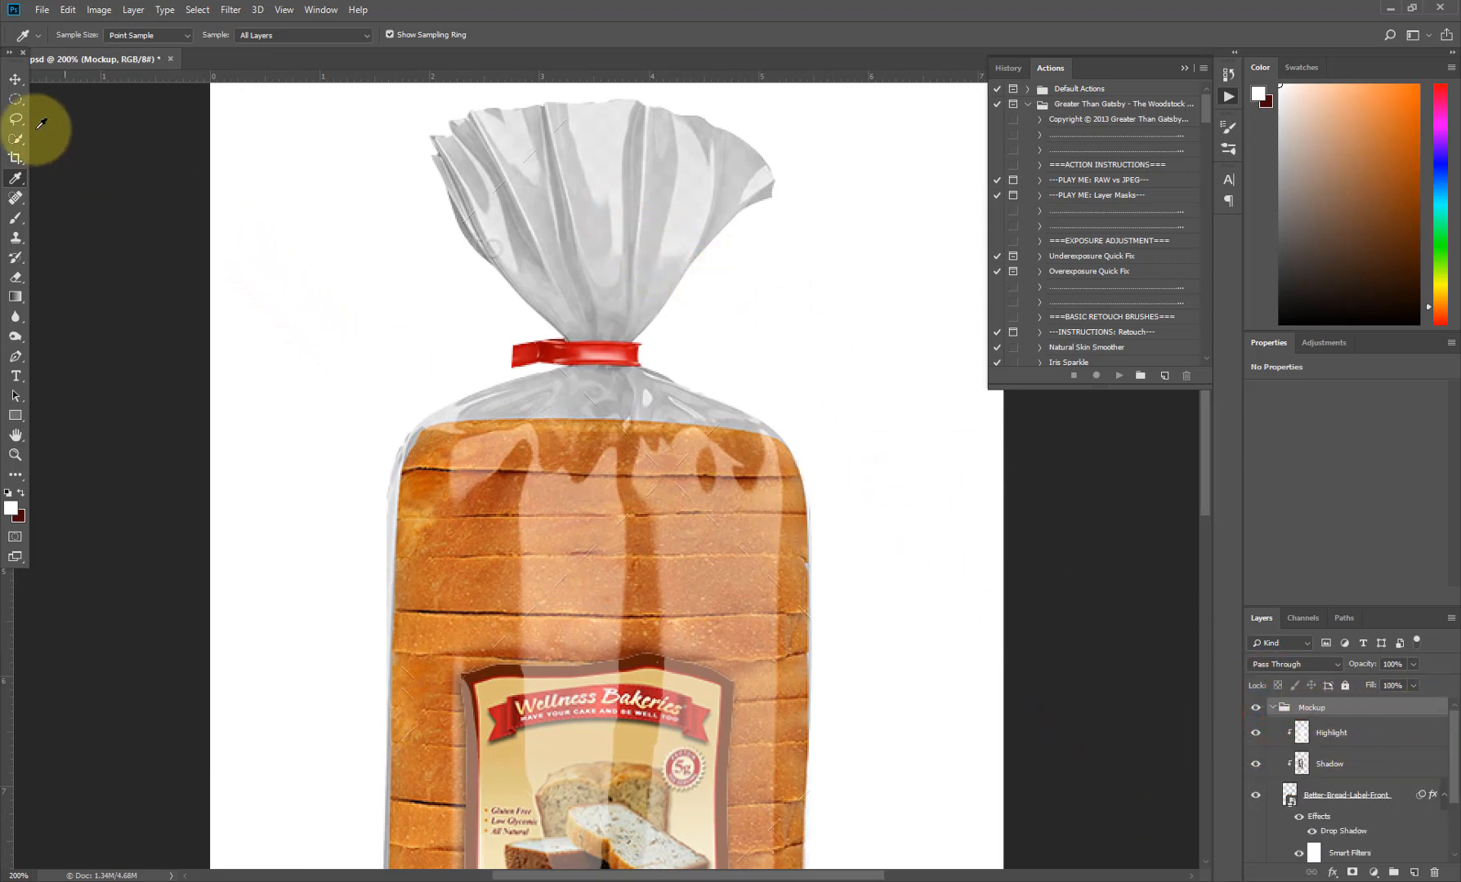
click(15, 99)
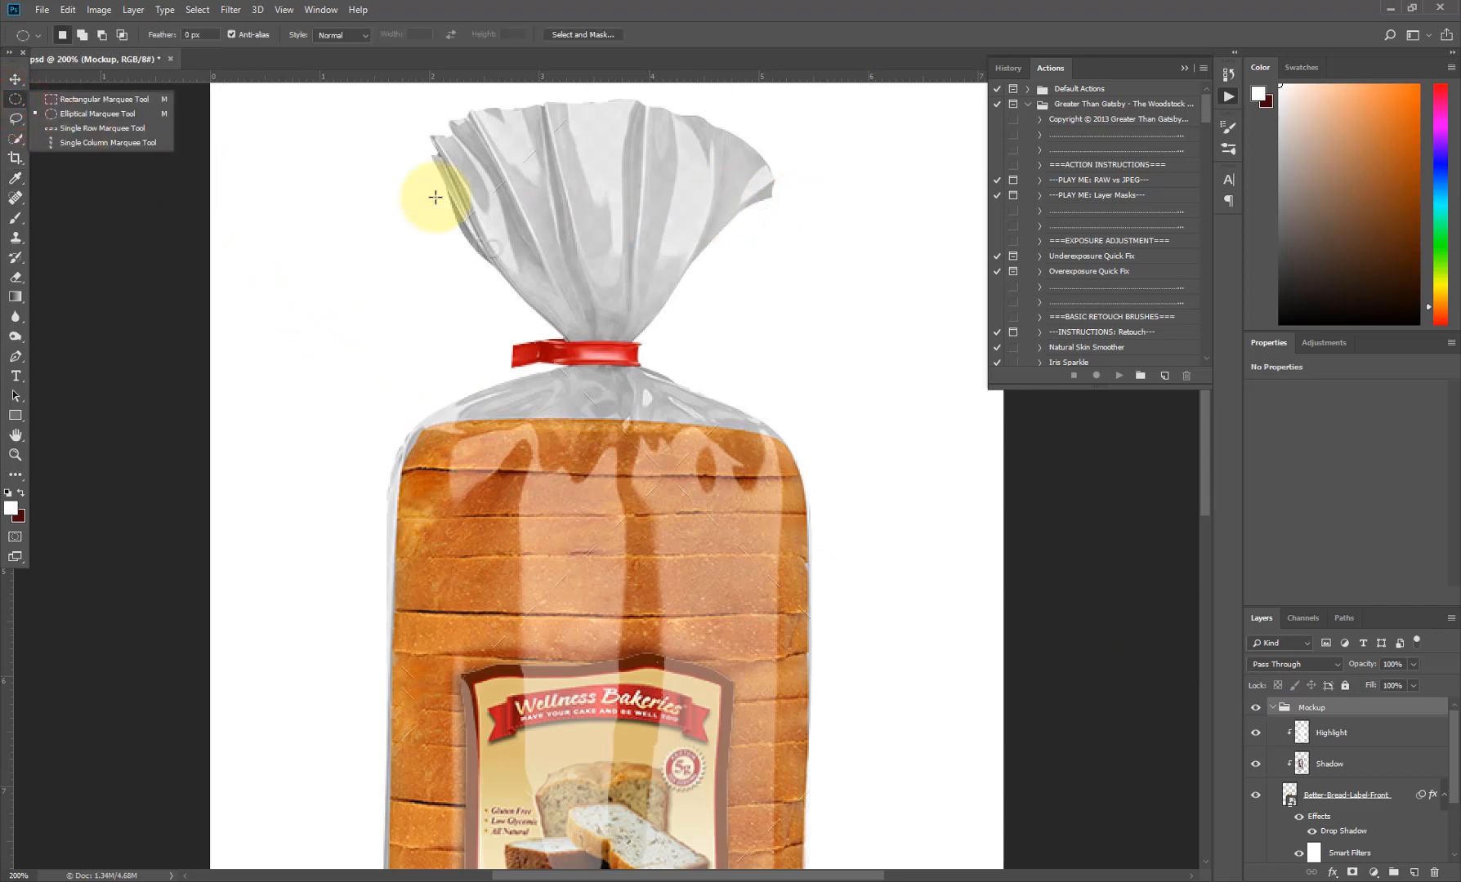
click(117, 101)
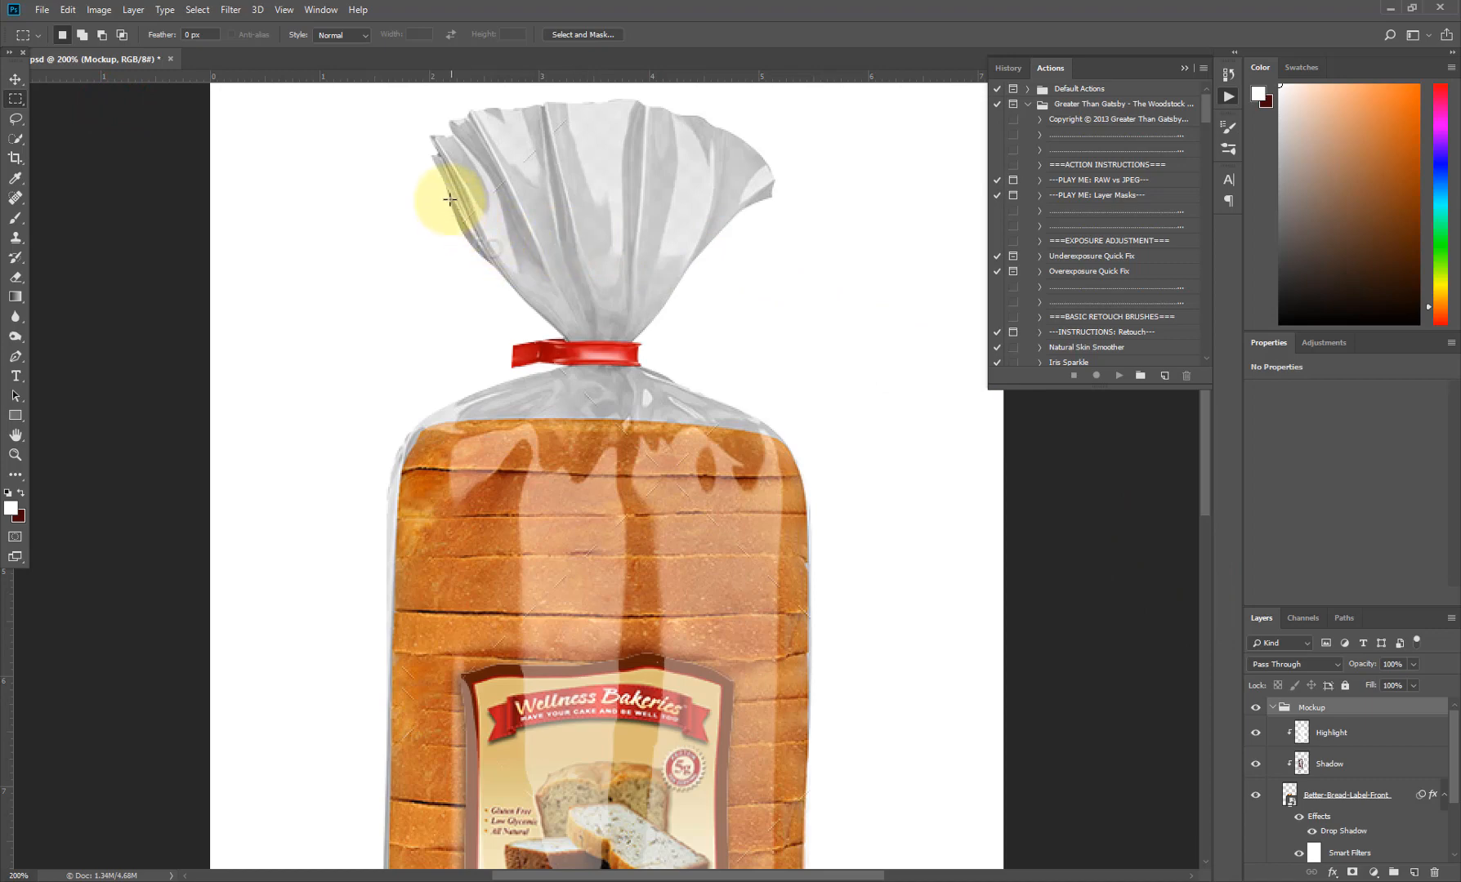
drag(442, 181, 762, 271)
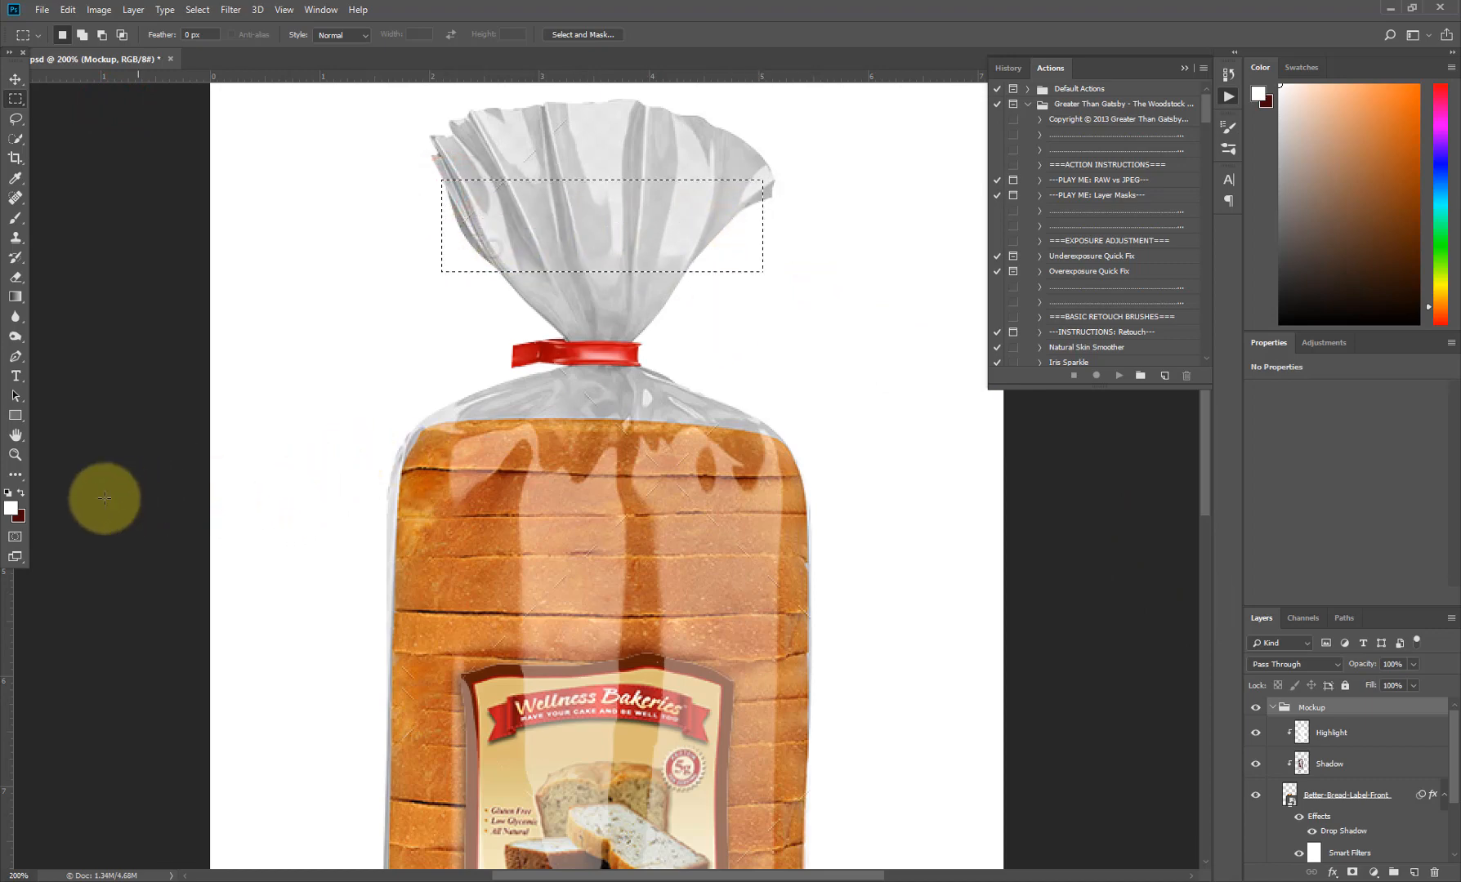
- Sample the tie's red as the foreground color and fill the selection with it on a new layer named Red_Bar
click(12, 511)
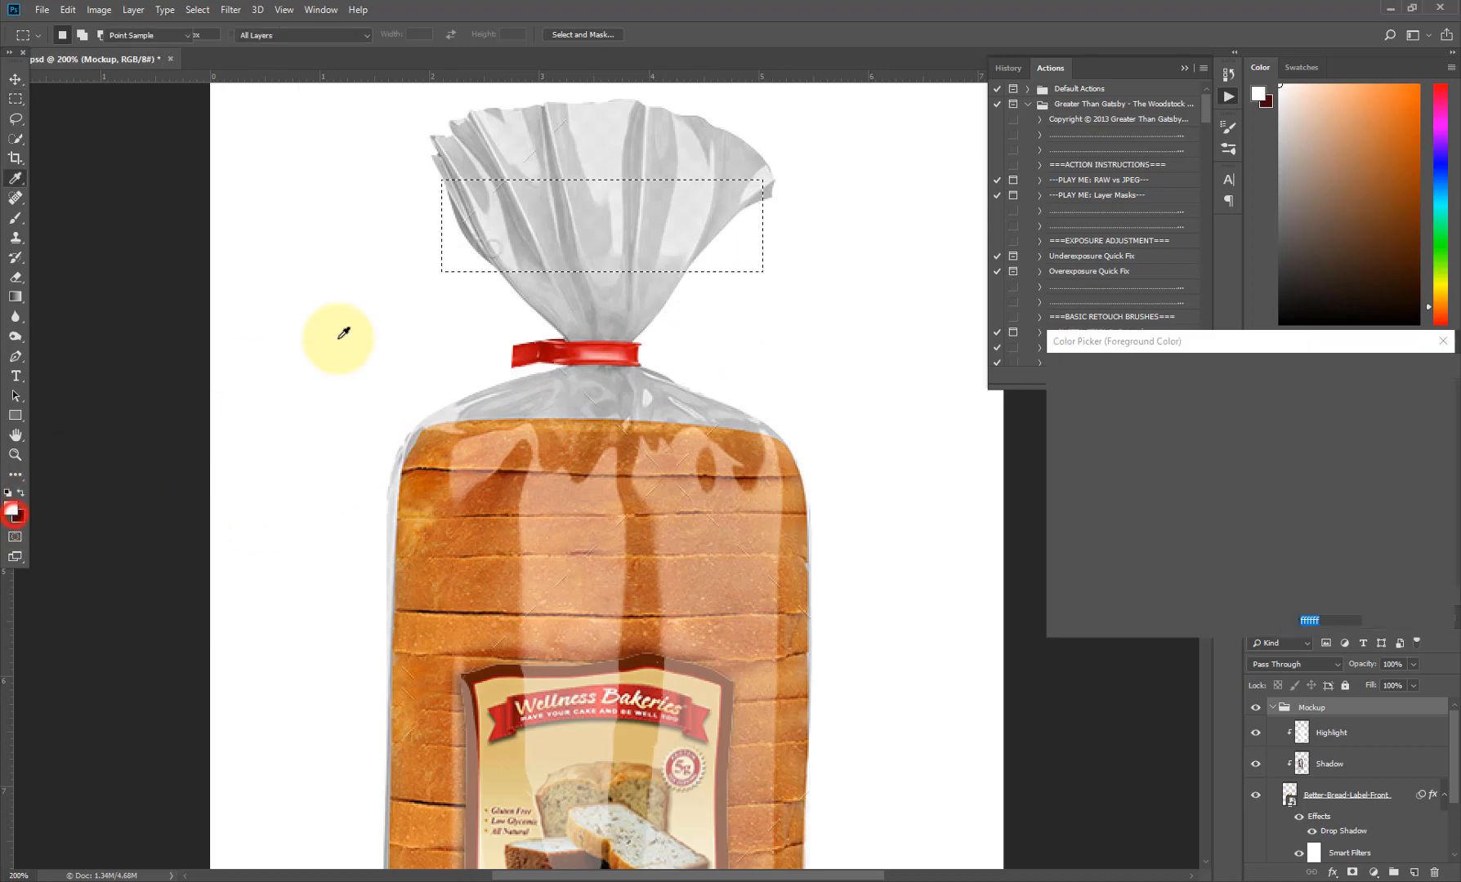
click(565, 344)
click(1383, 369)
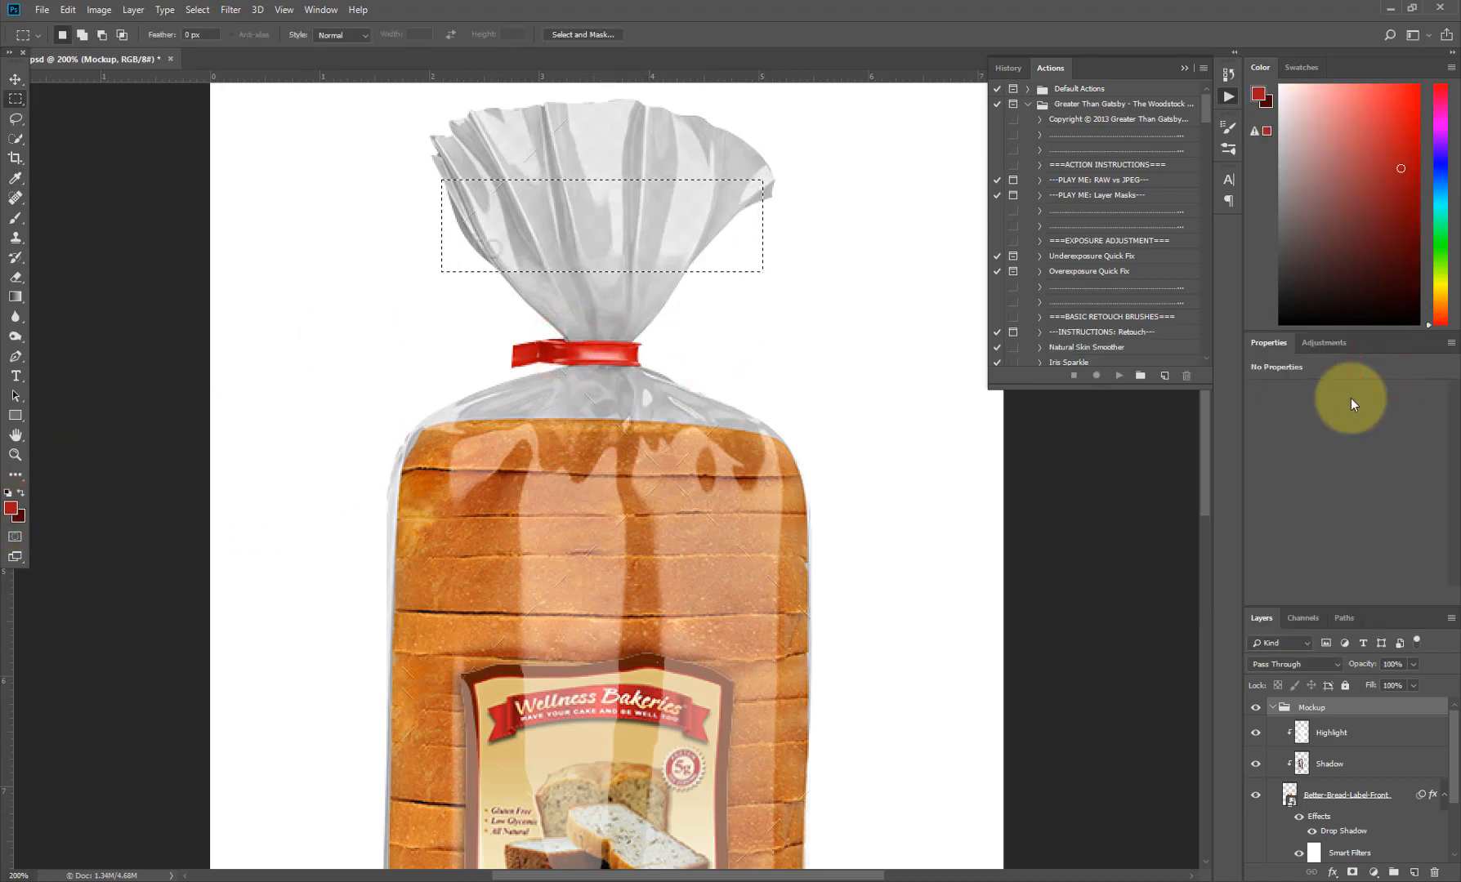
alt+click(1412, 872)
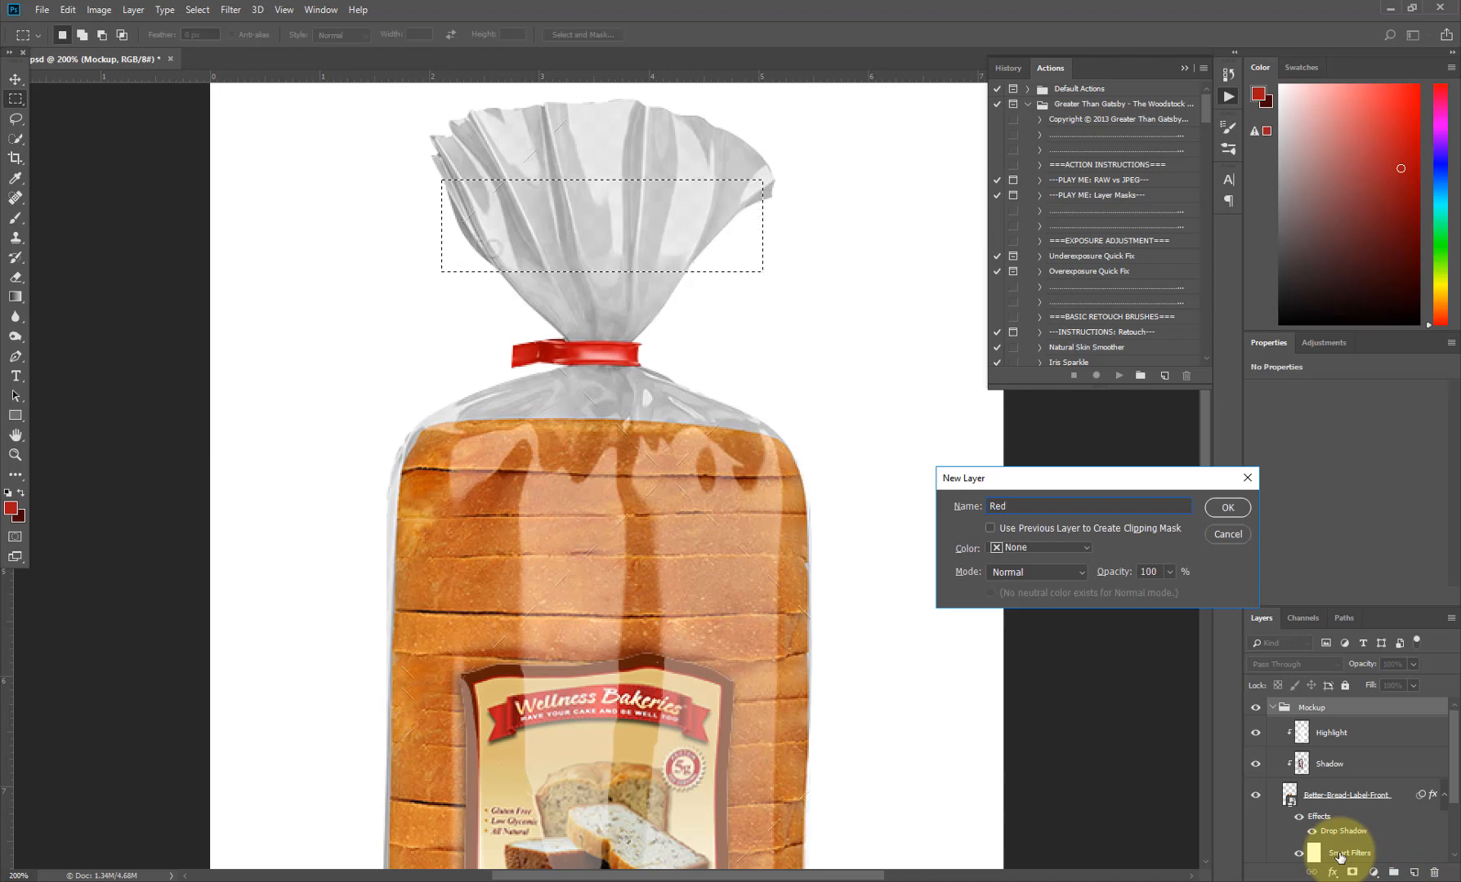
key(Return)
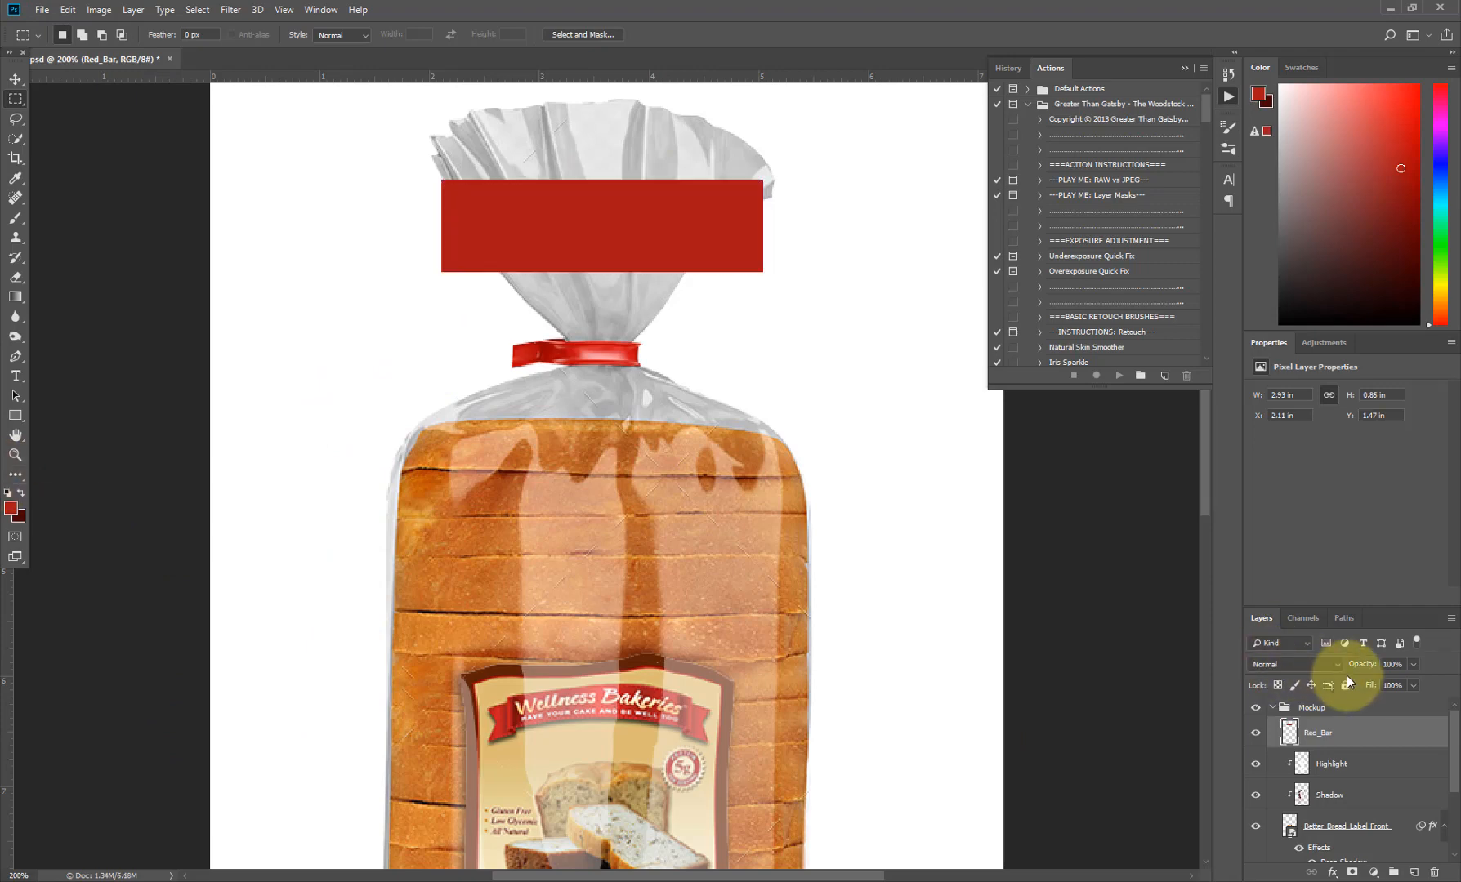
- Clear the selection, load the bag layer's outline as a selection, and add it to Red_Bar as a layer mask
key(ctrl+d)
mouse_move(1452, 755)
mouse_down()
mouse_move(1446, 854)
mouse_move(1434, 782)
mouse_move(1456, 788)
mouse_move(1455, 817)
mouse_up()
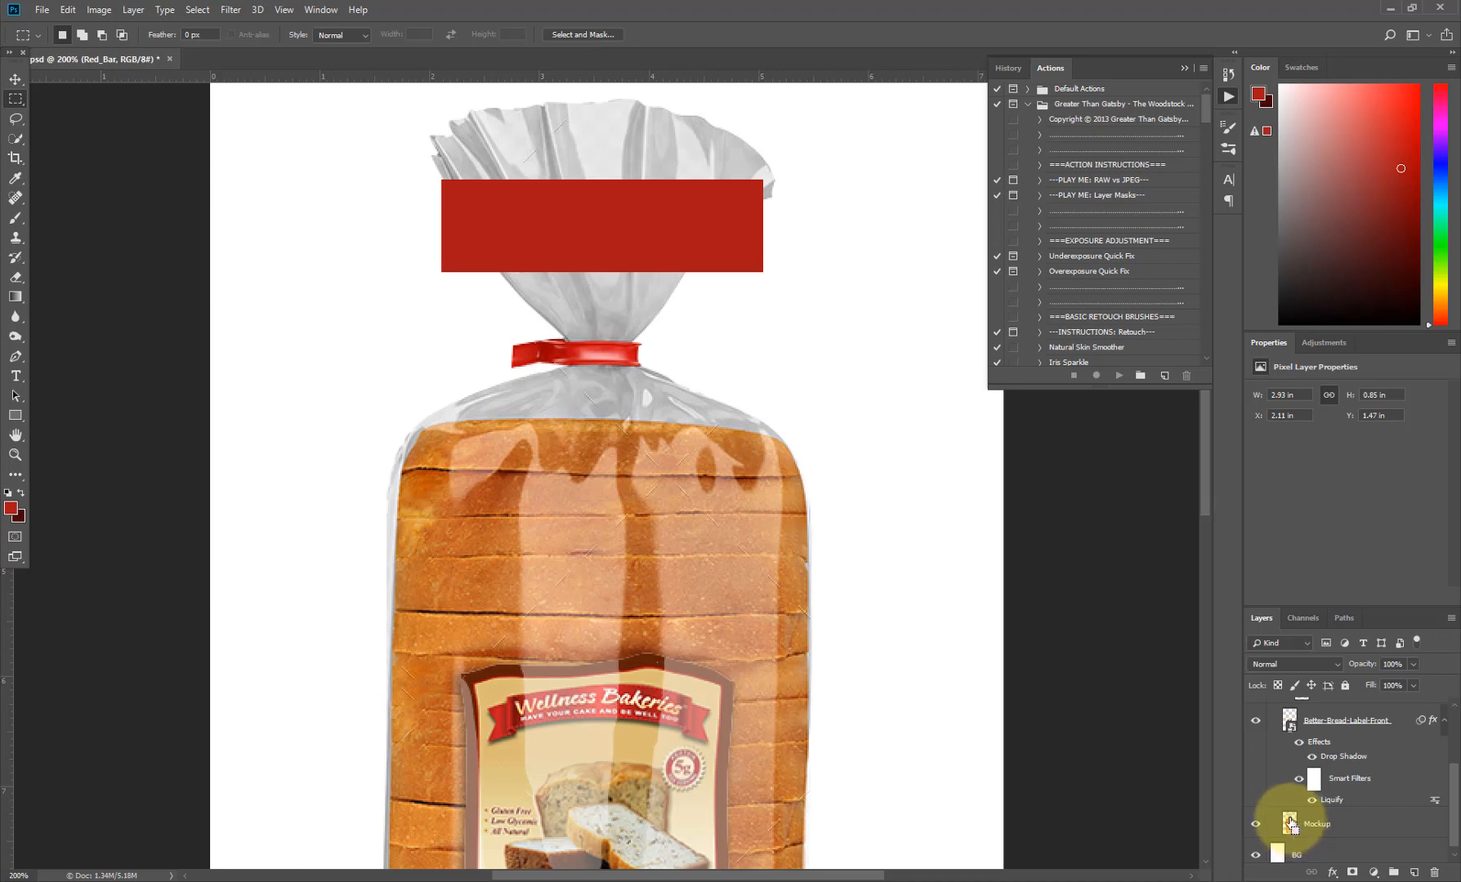
drag(1290, 827, 1292, 821)
ctrl+click(1289, 828)
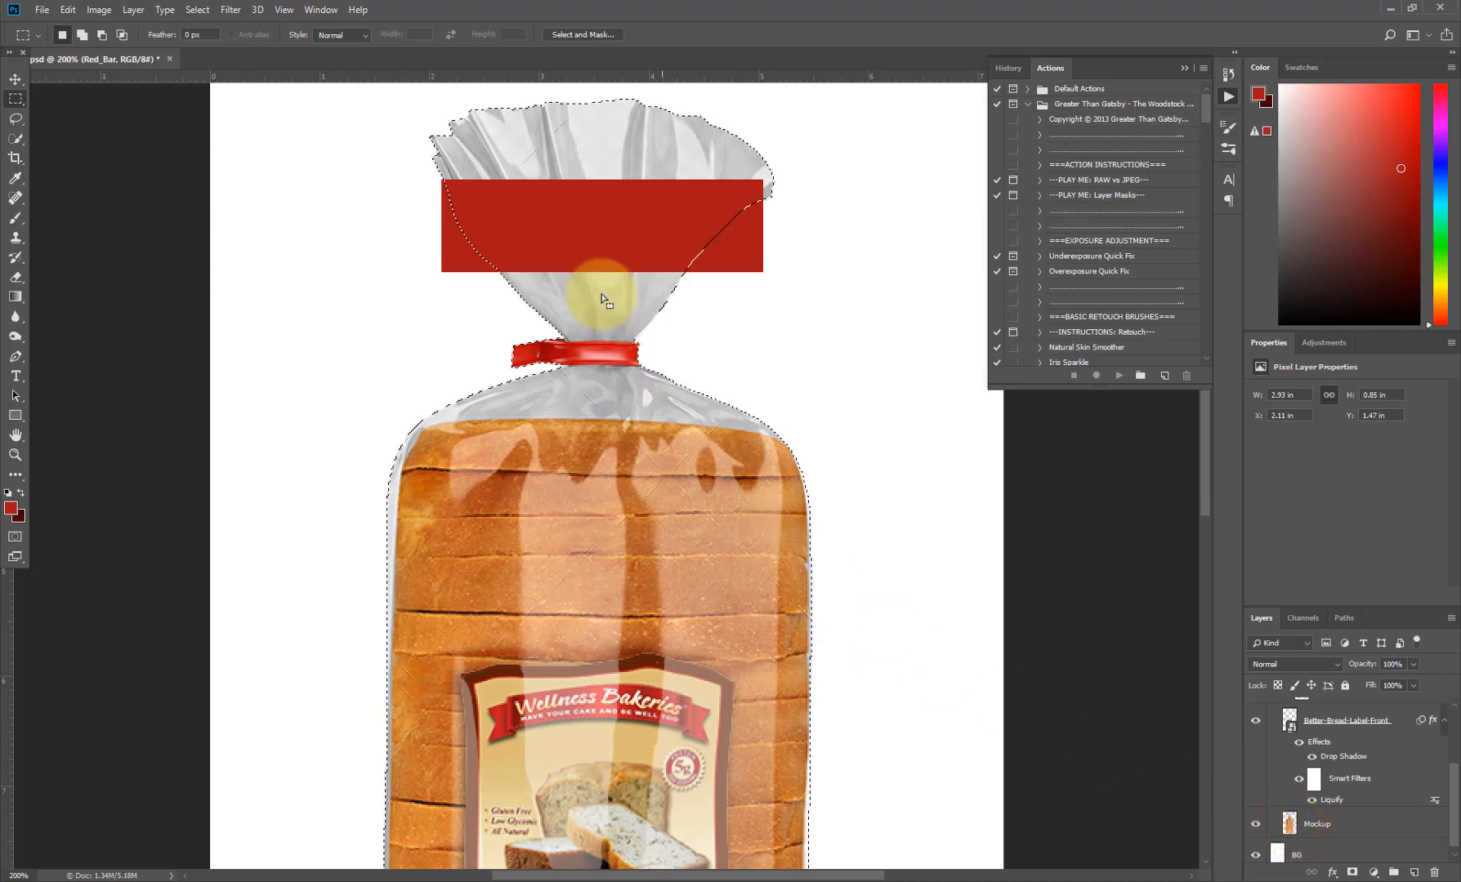
click(1452, 738)
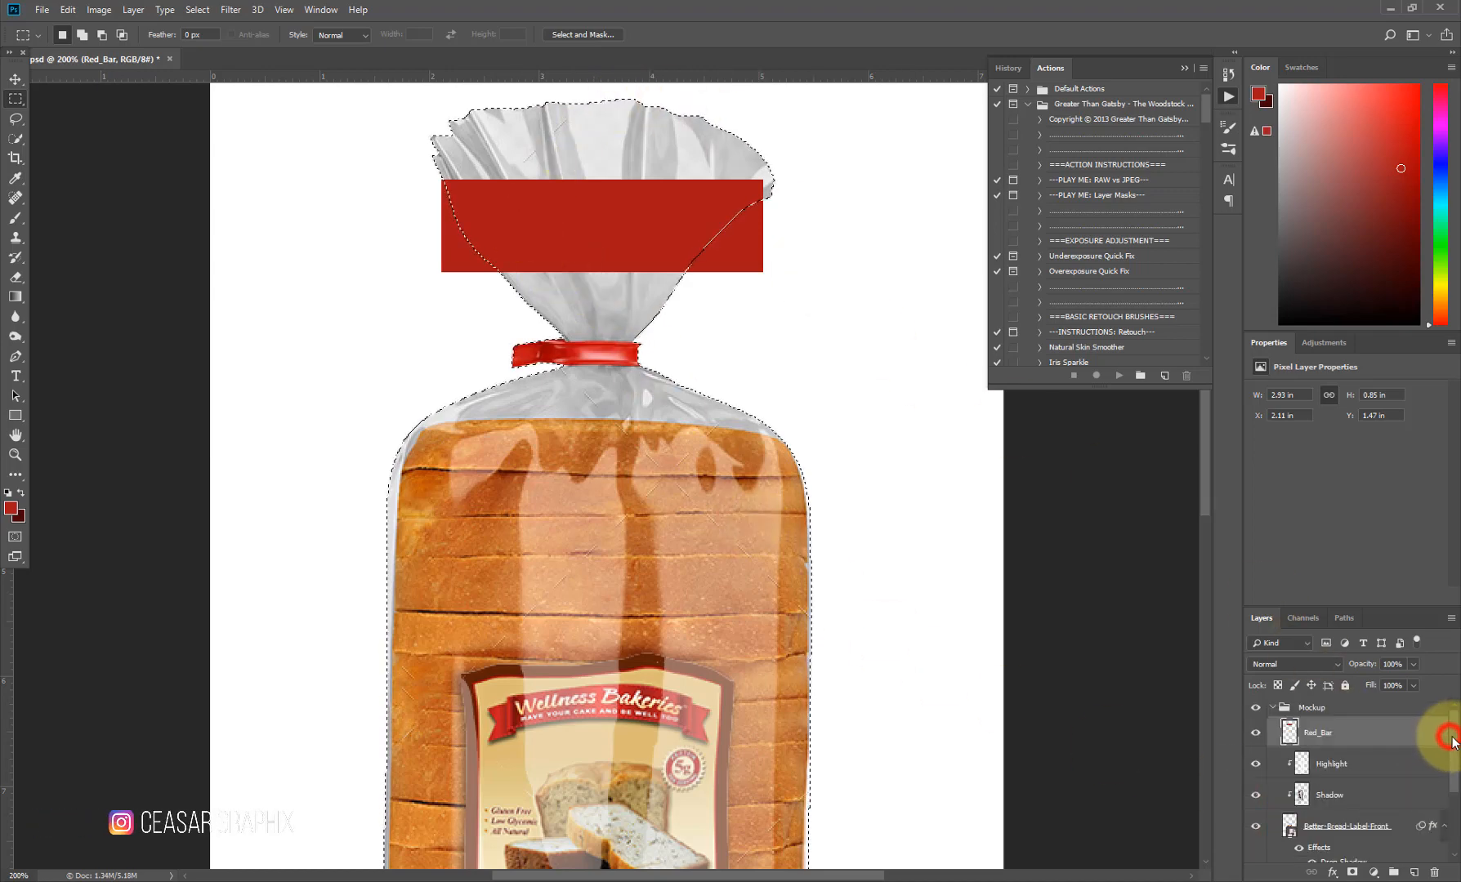
click(1326, 727)
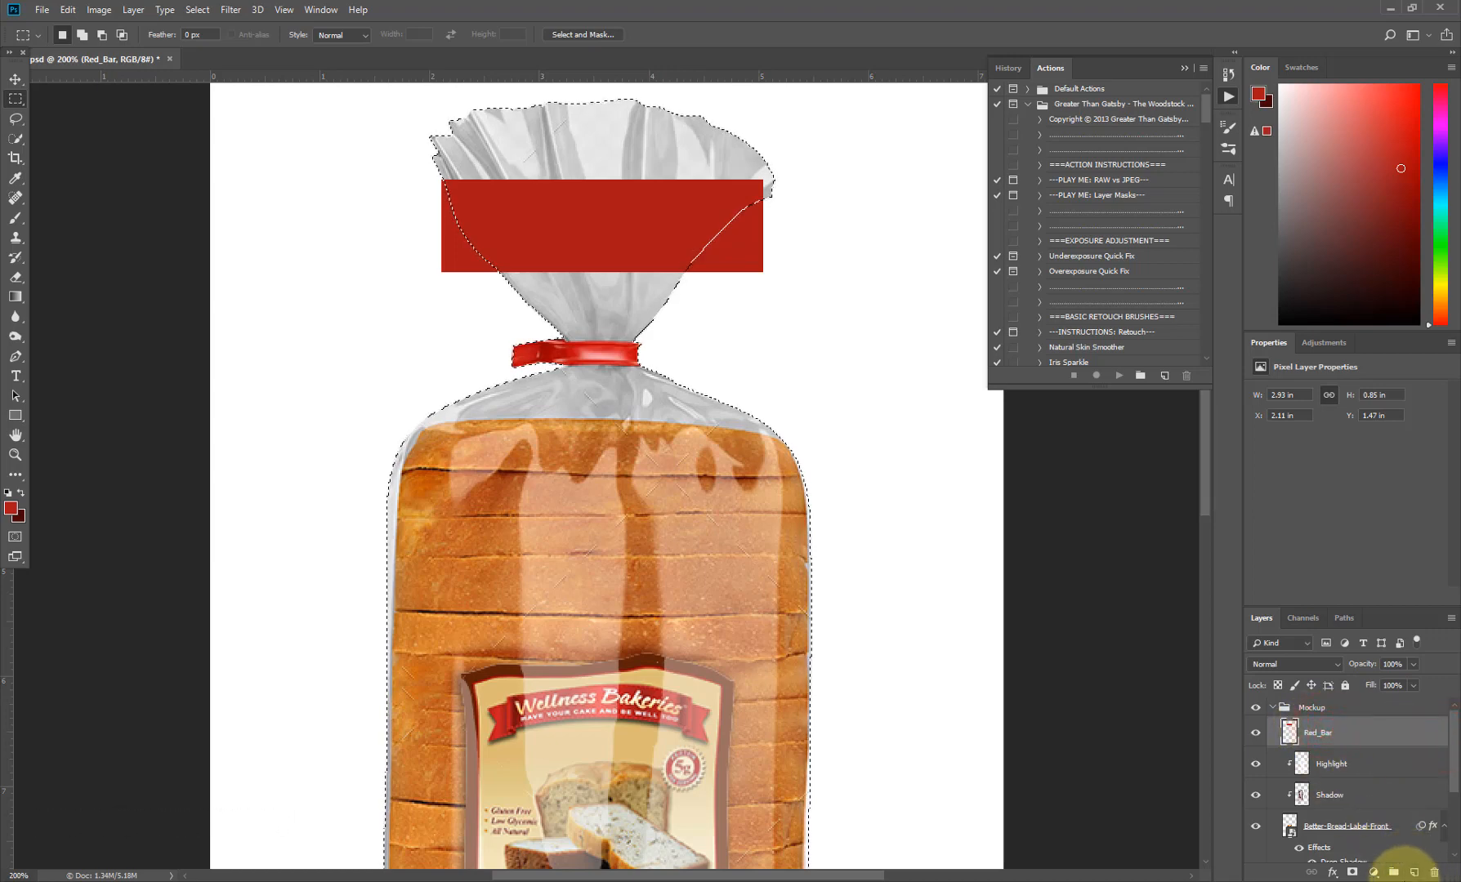
click(1352, 874)
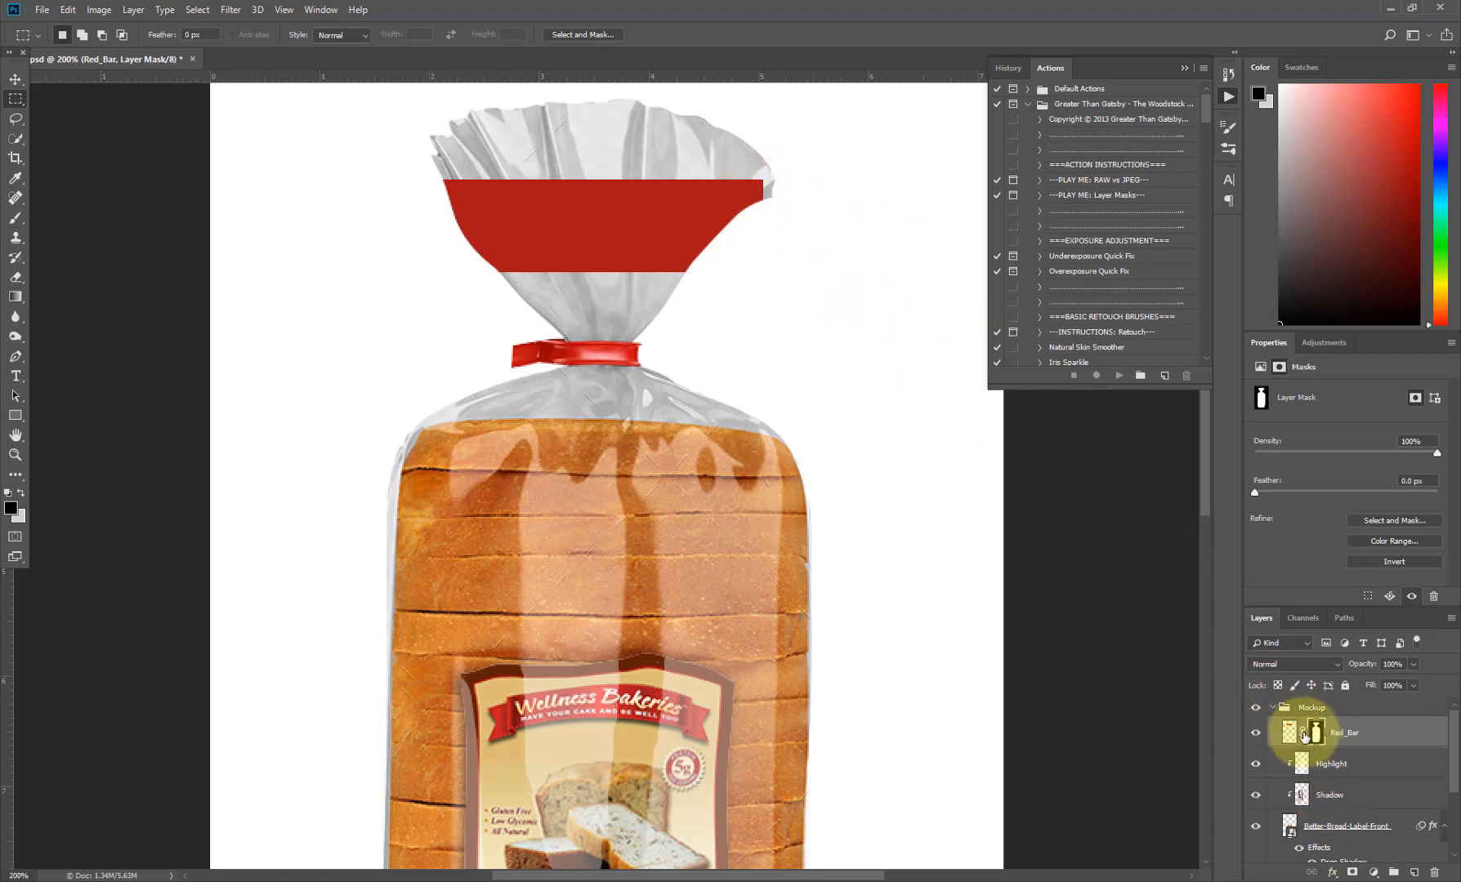
- Unlink Red_Bar from its mask and widen the bar itself symmetrically to about 3.82 in, past both sides of the plastic
click(1304, 735)
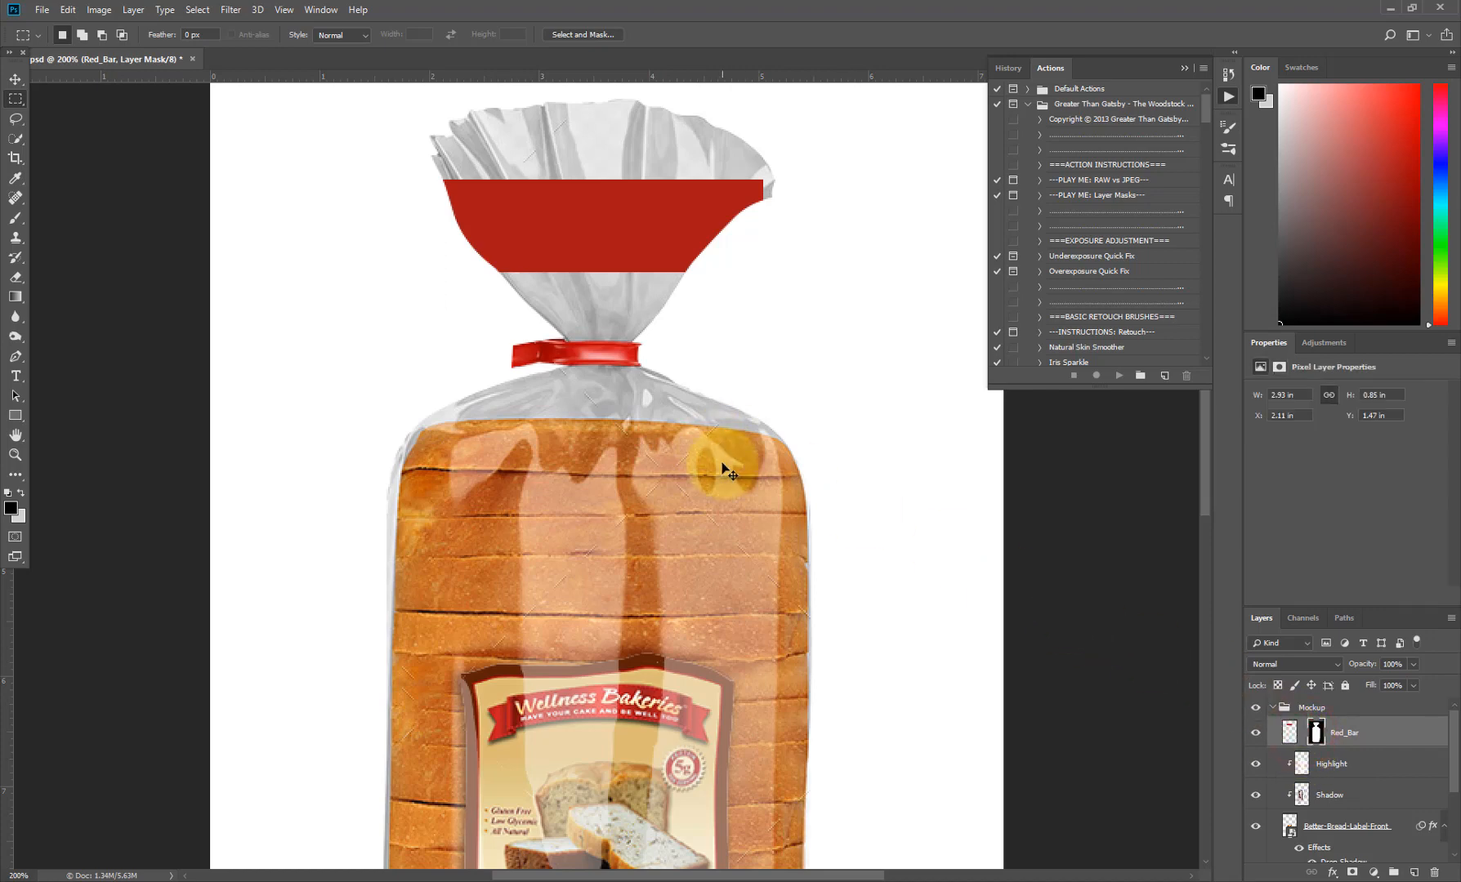
key(ctrl+t)
drag(737, 251, 753, 258)
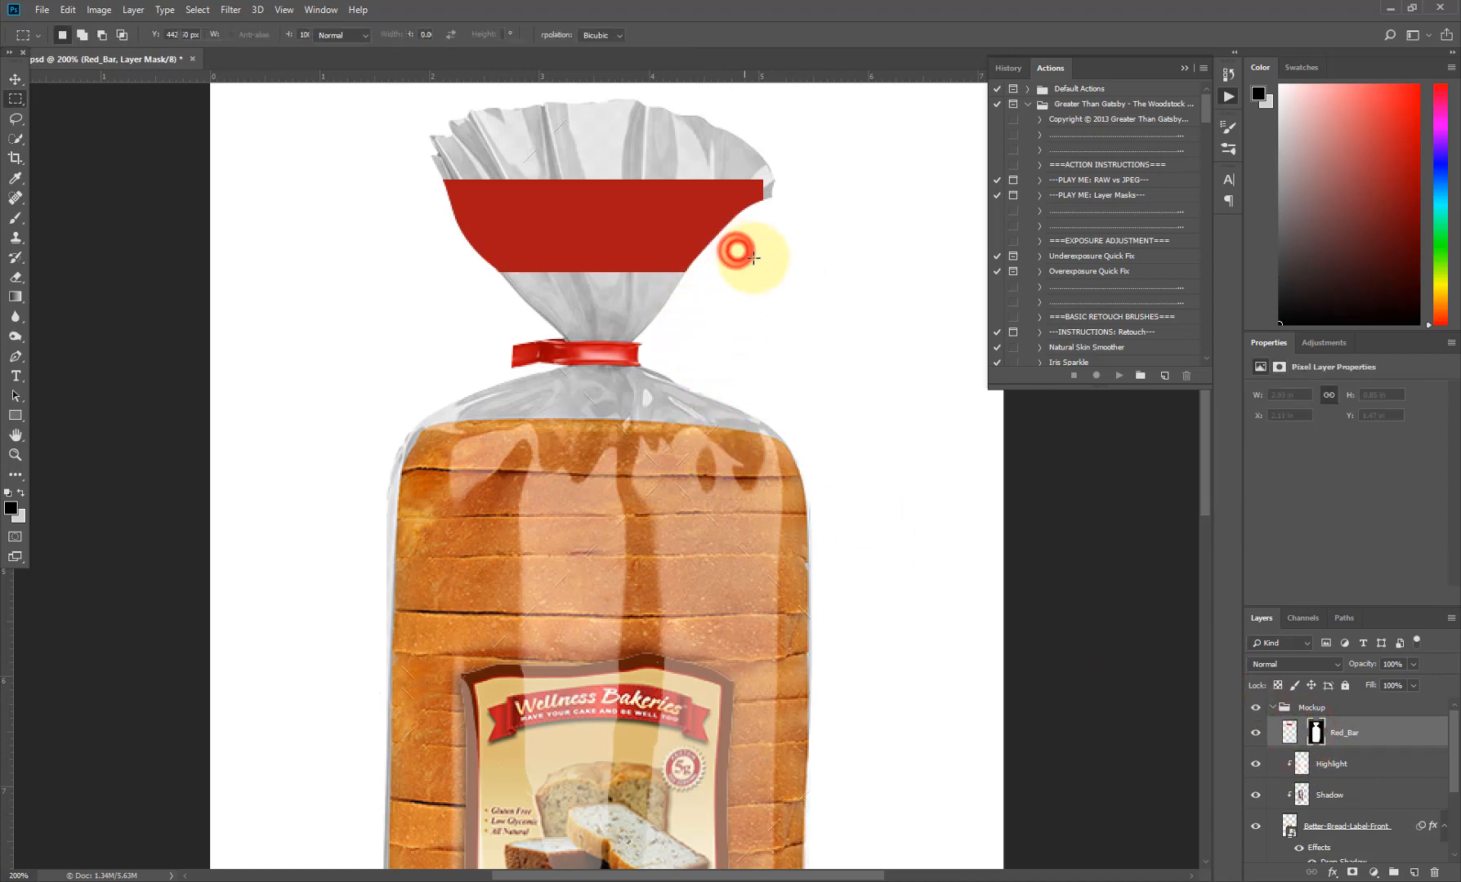
click(1288, 731)
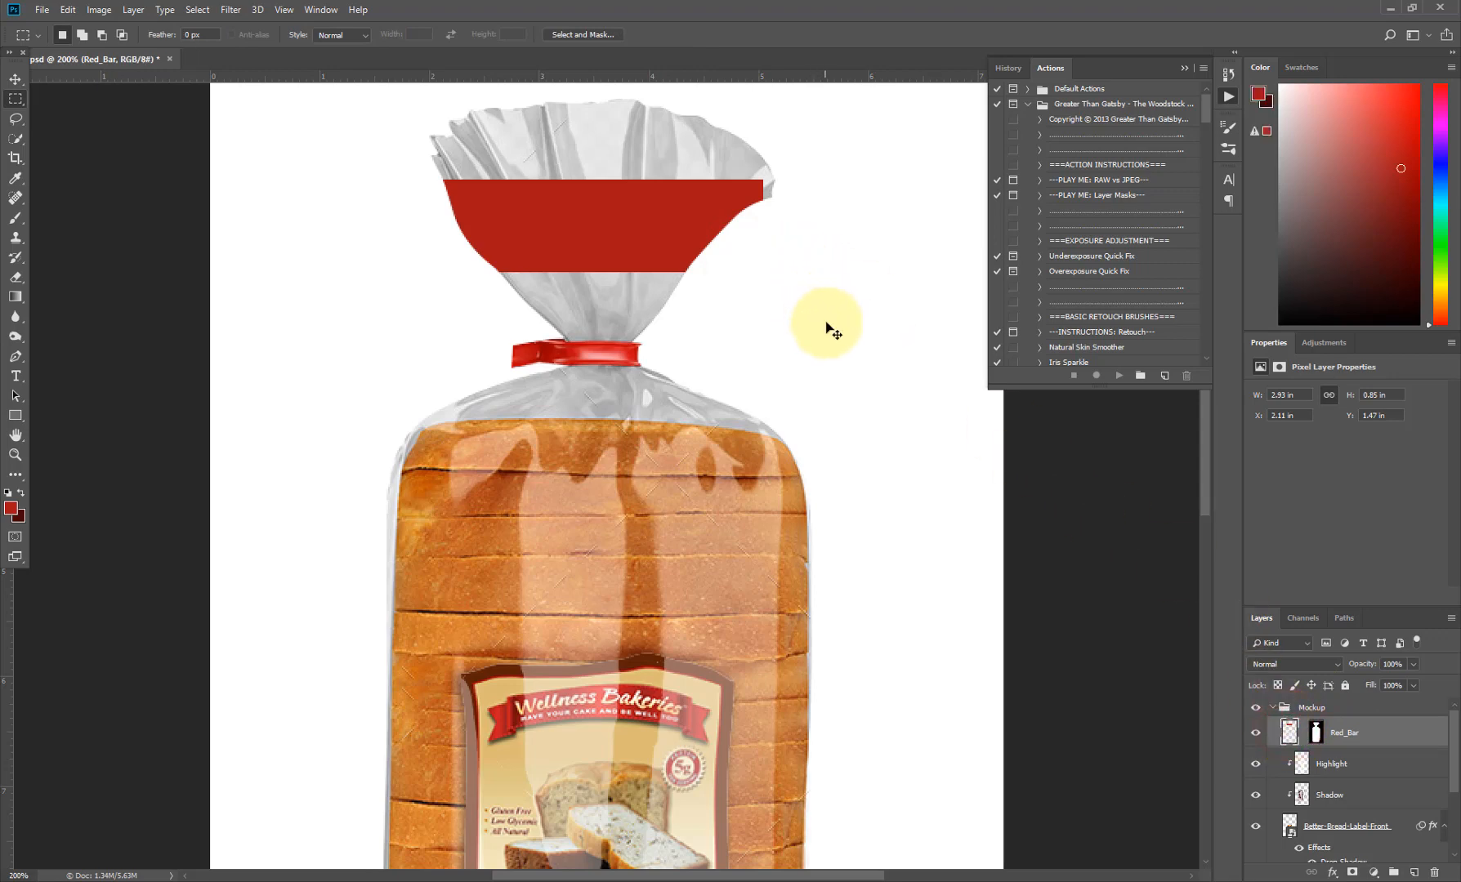
key(ctrl+t)
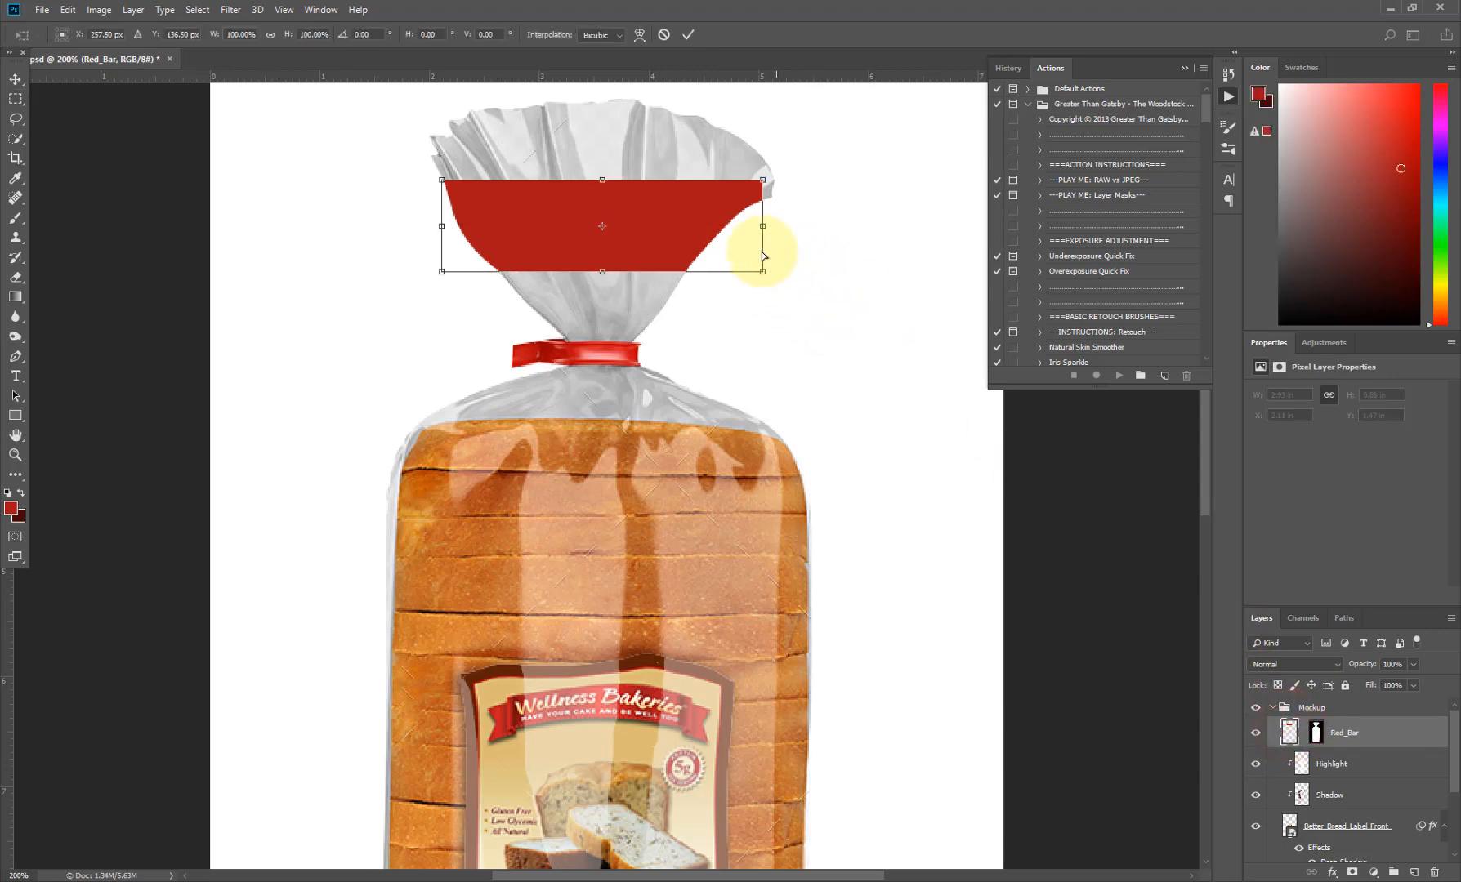
drag(765, 222, 812, 225)
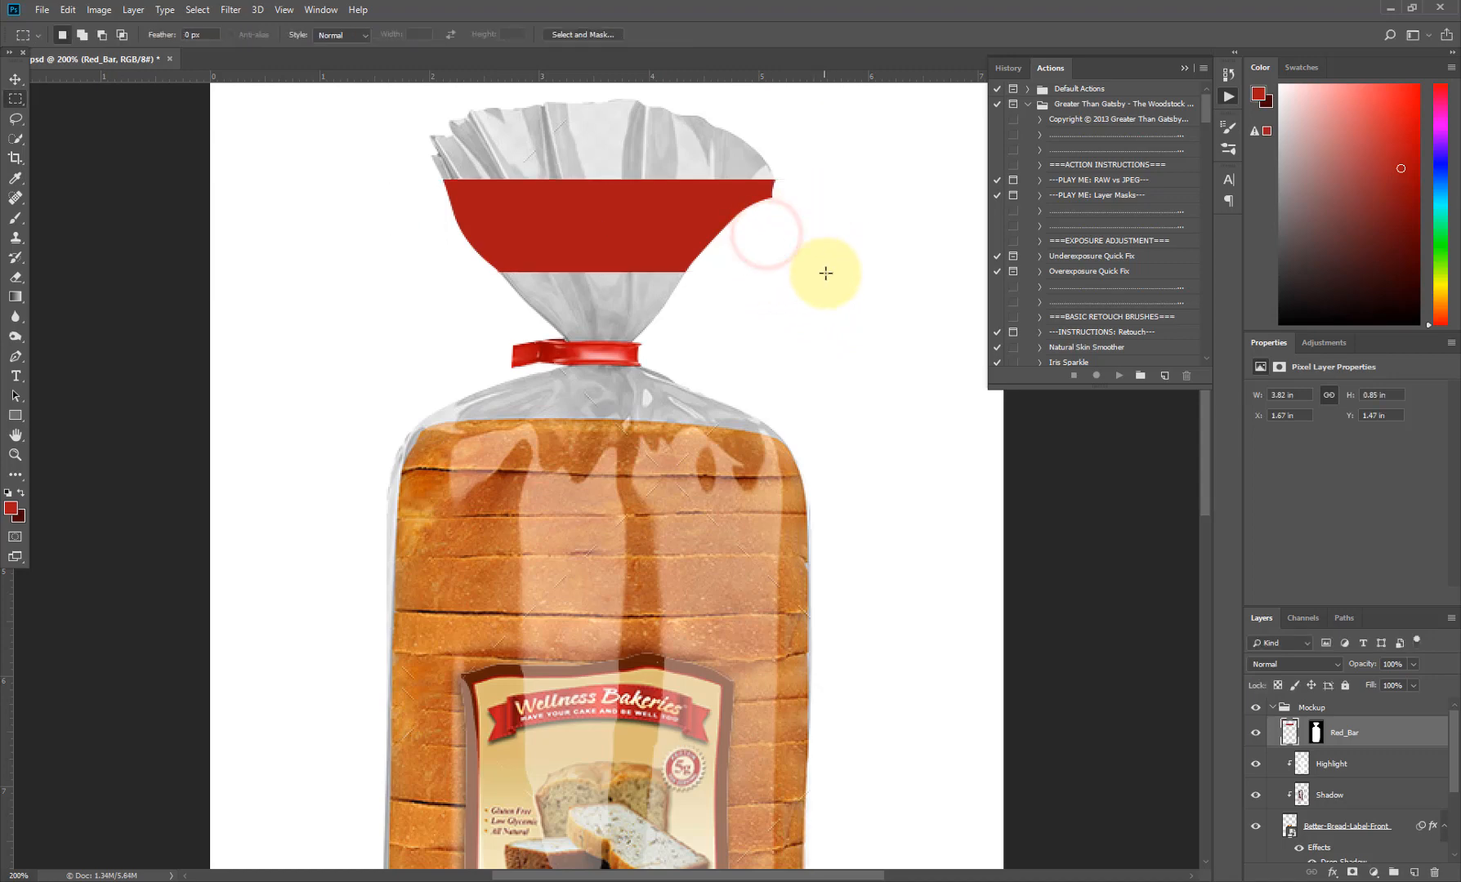
key(Return)
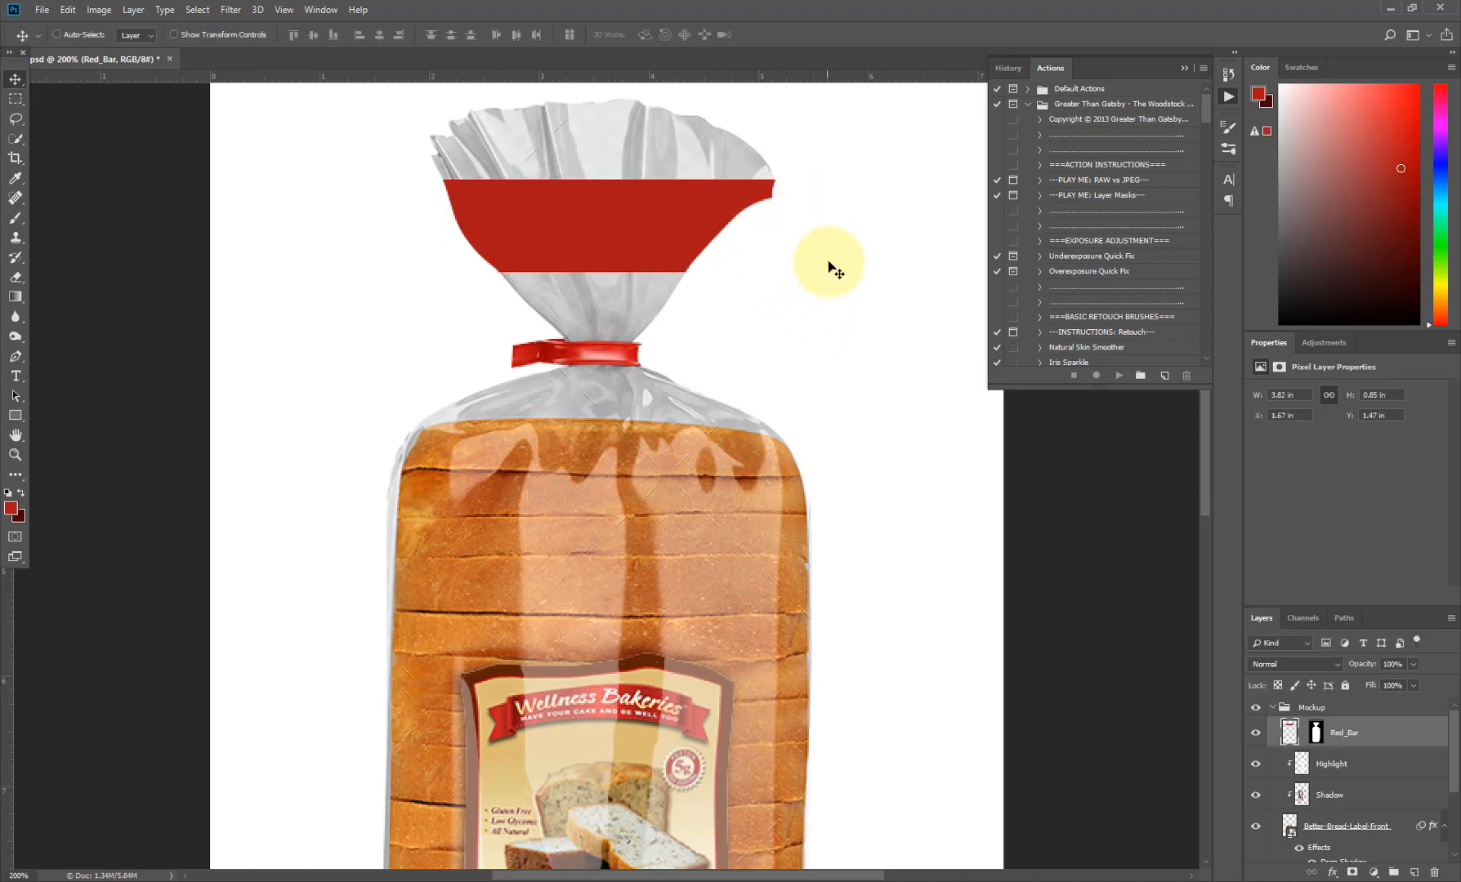
- Try moving the red bar slightly upward inside its unlinked mask, and undo the move
click(1316, 740)
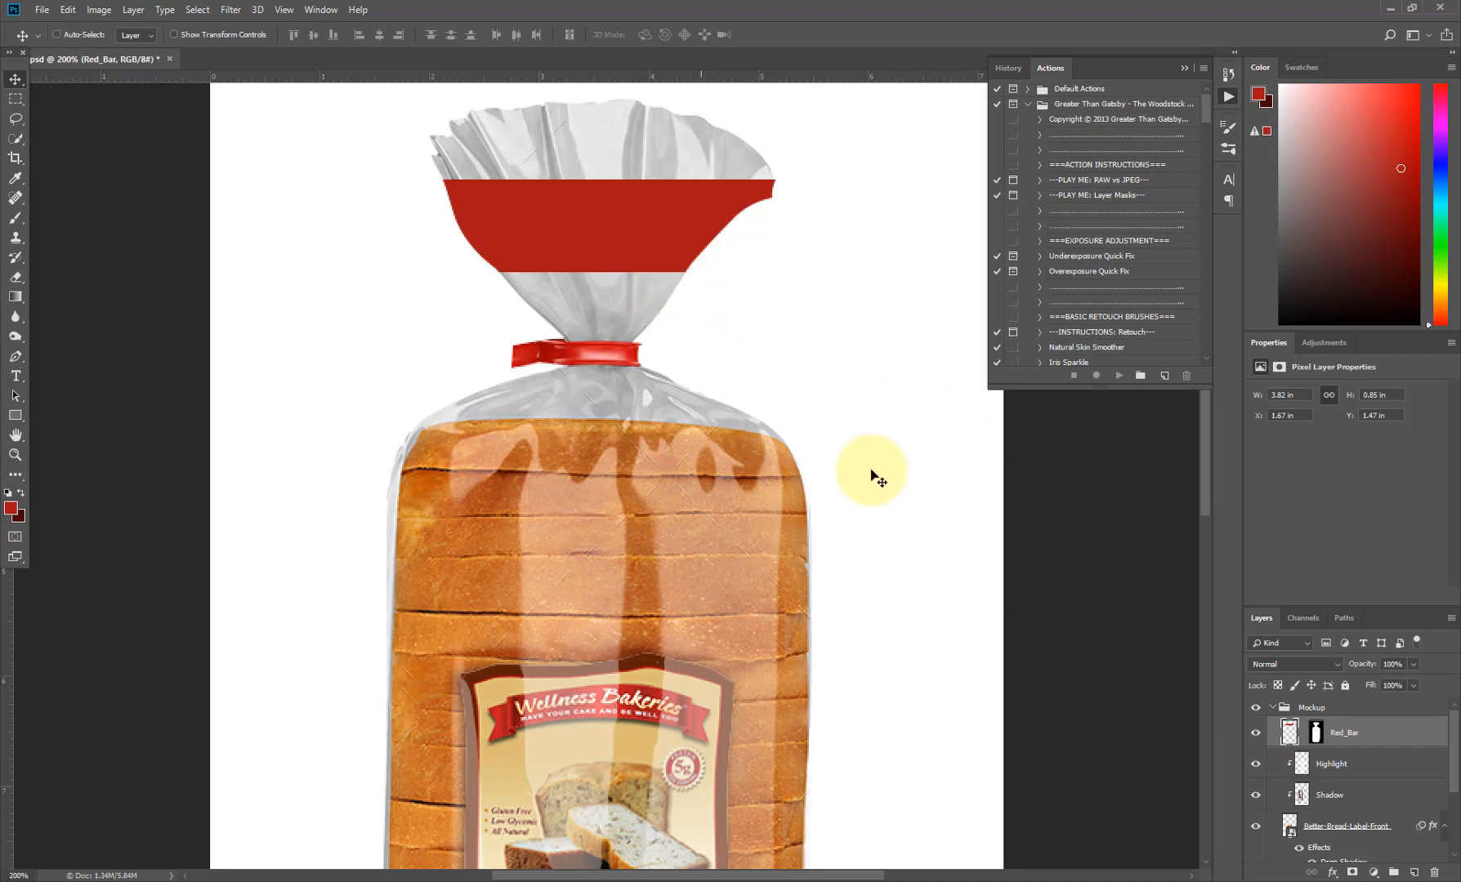
click(1286, 739)
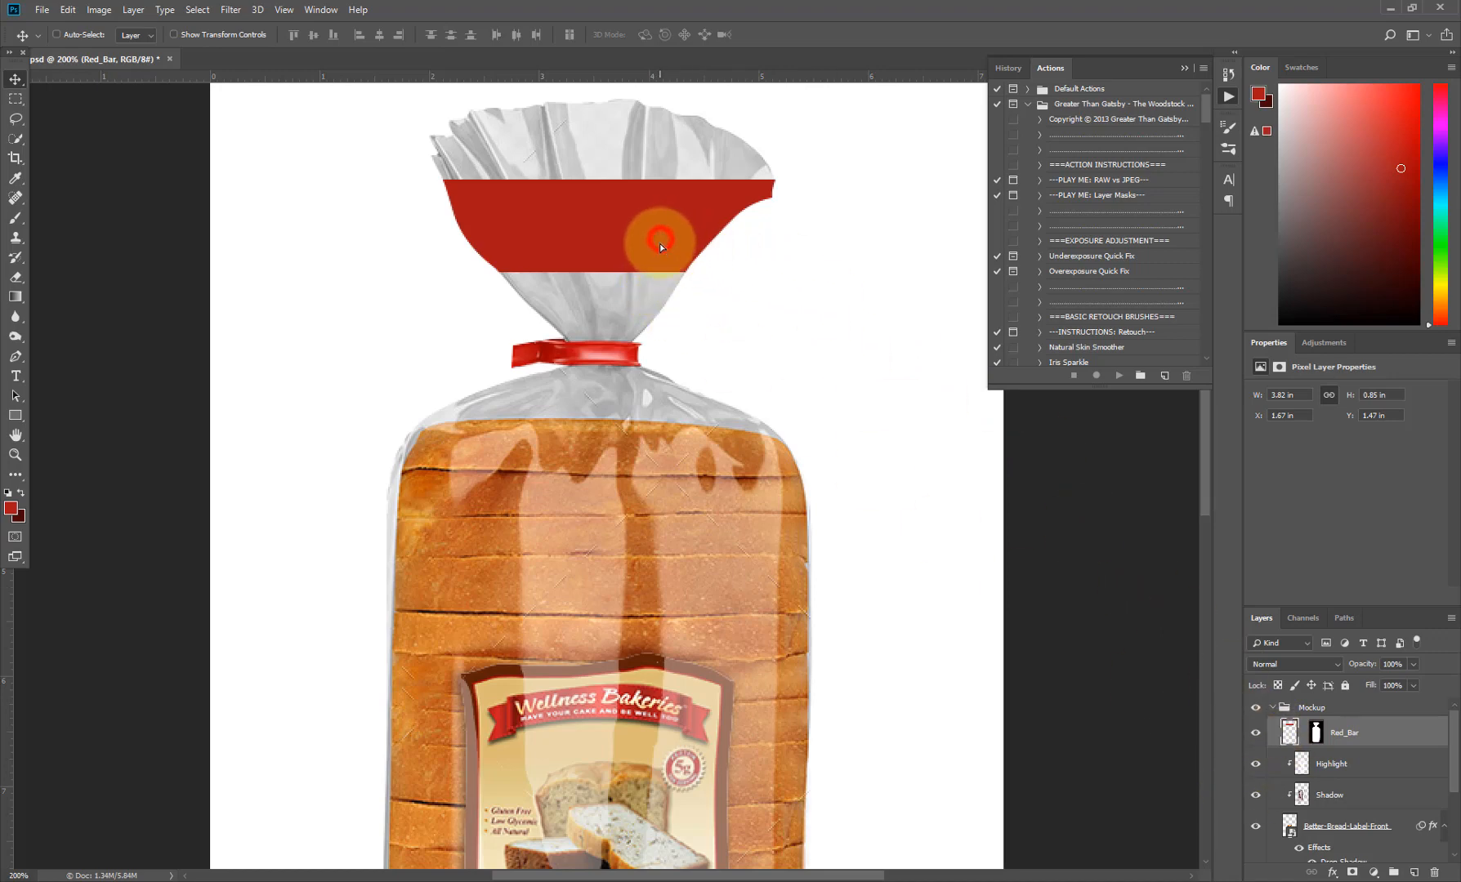
drag(659, 244, 655, 212)
click(1319, 735)
key(ctrl+alt+z)
key(ctrl+alt+z)
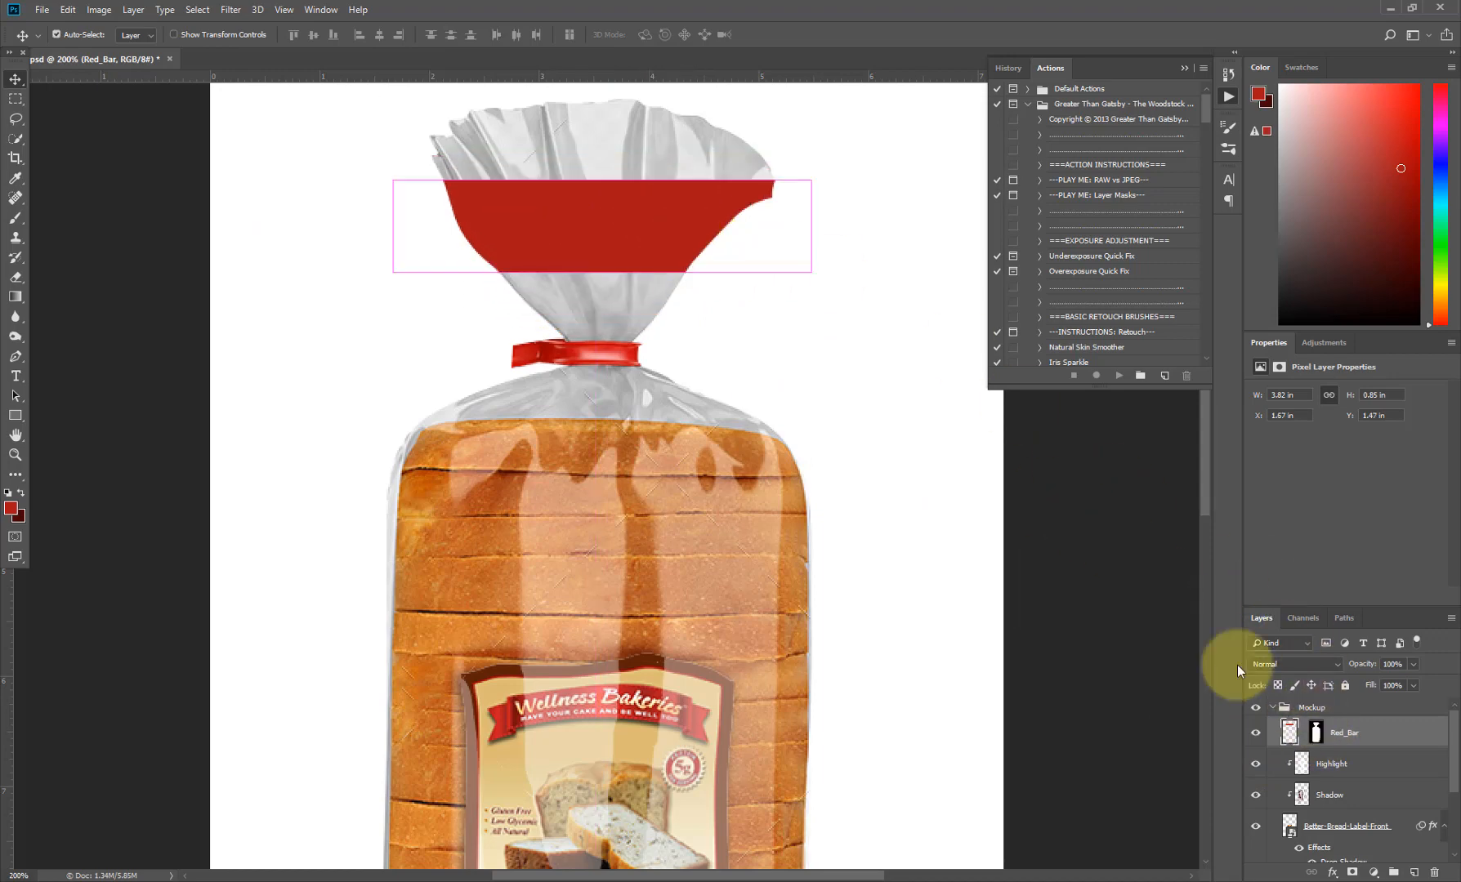
- Relink the Red_Bar layer with its mask, test moving them together, and undo that move
click(1304, 736)
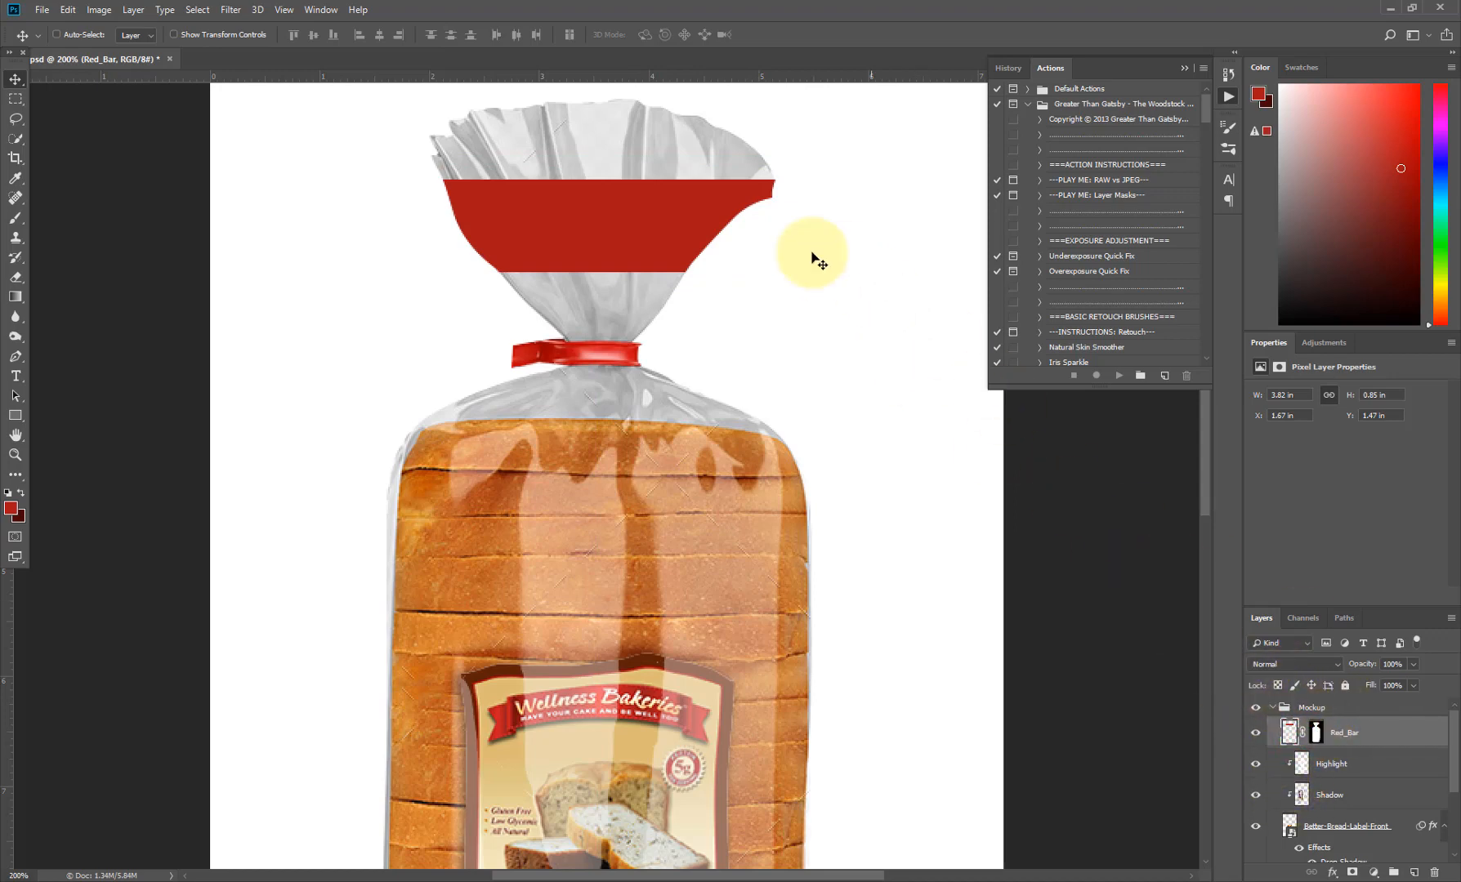
drag(650, 215, 531, 238)
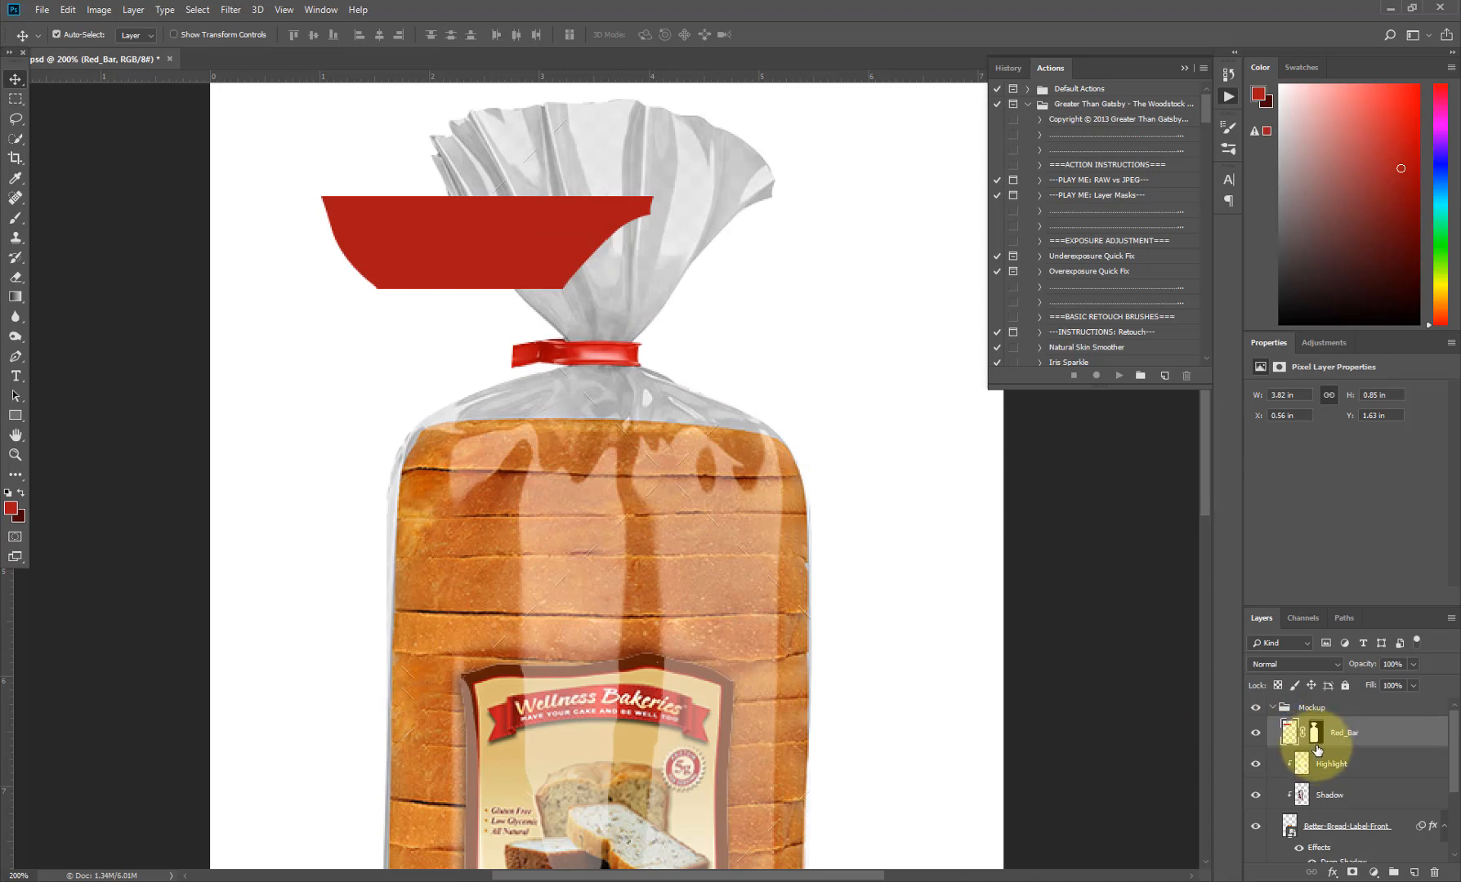
key(ctrl+z)
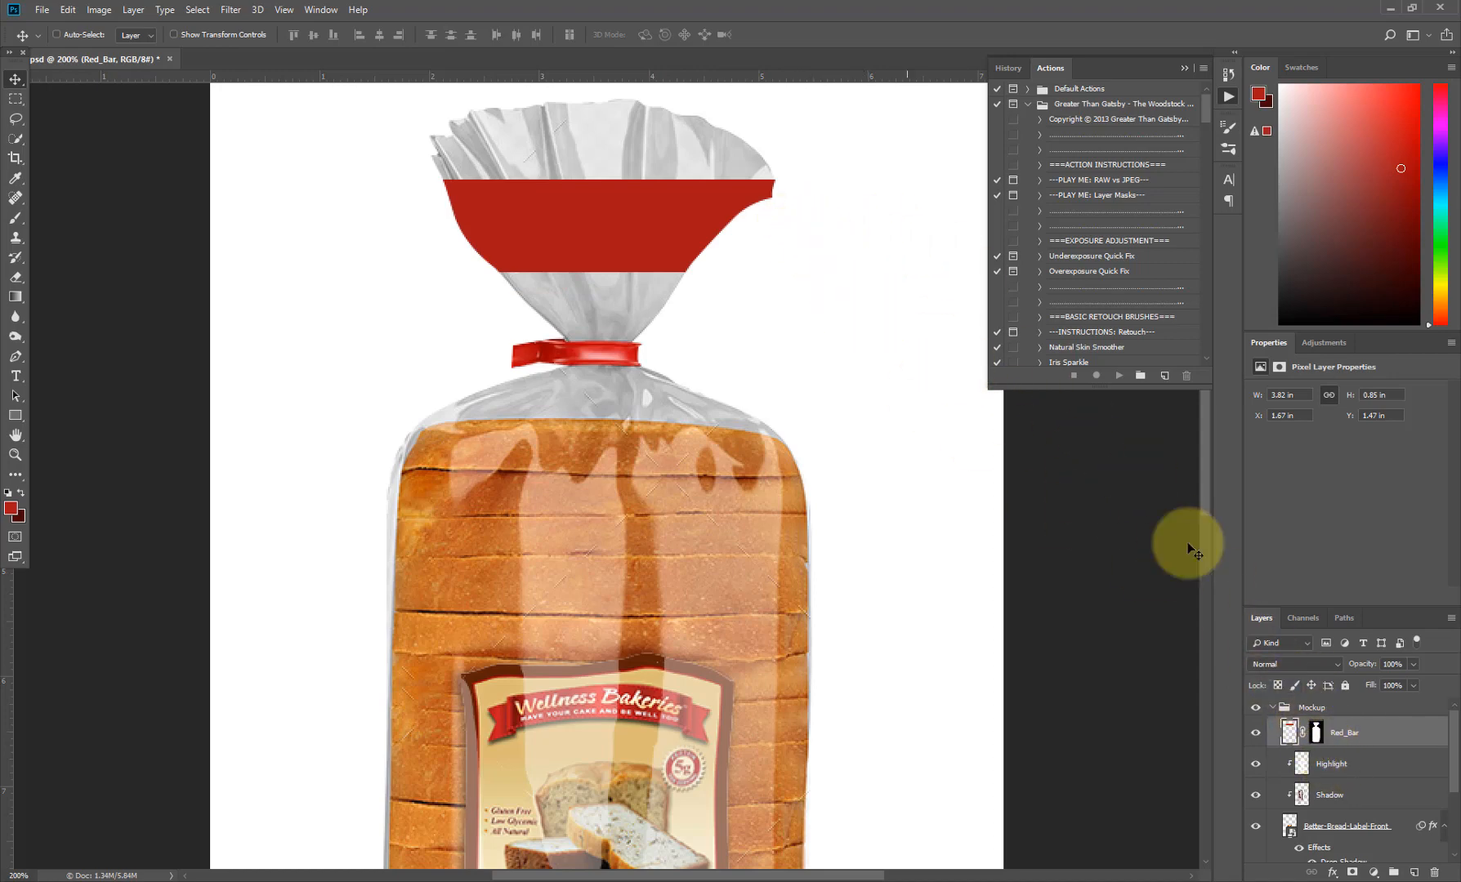
- Liquify Red_Bar with a forward-warp brush of size 80, pushing its straight edges into waves that follow the bag's folds
click(237, 11)
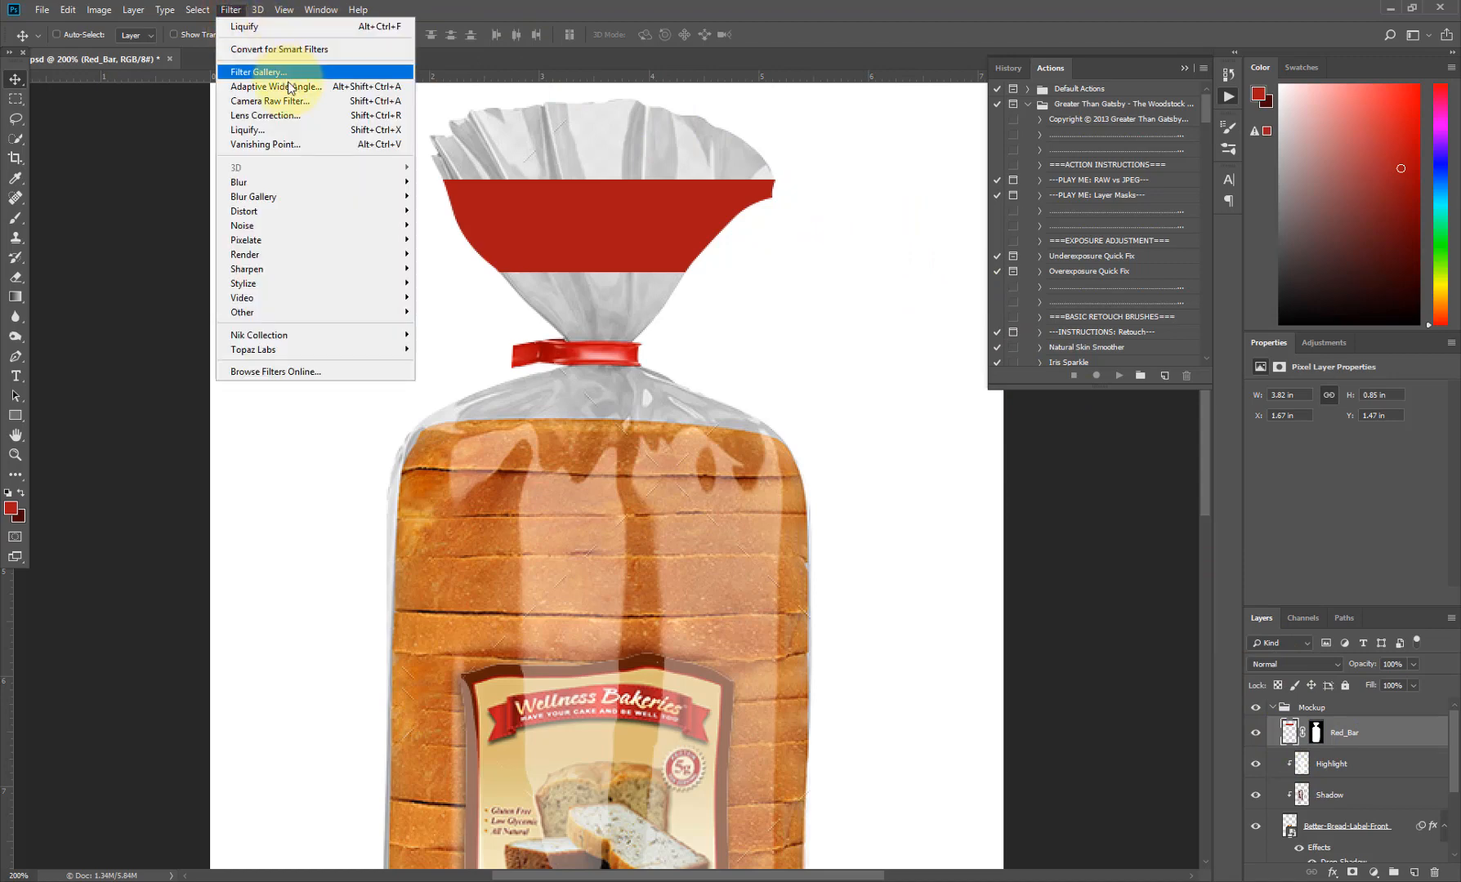
click(291, 131)
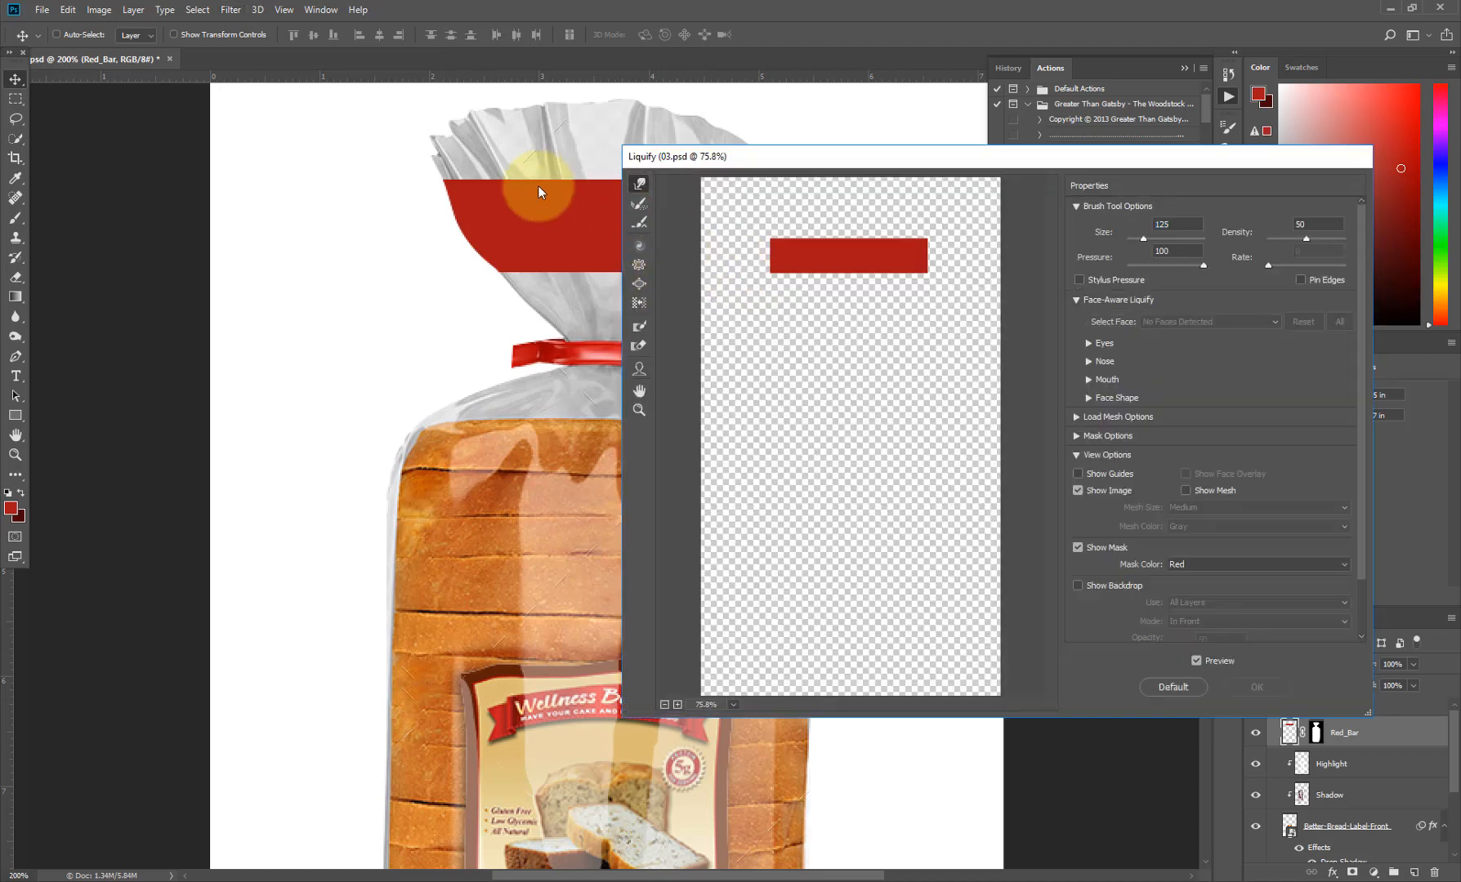
click(534, 161)
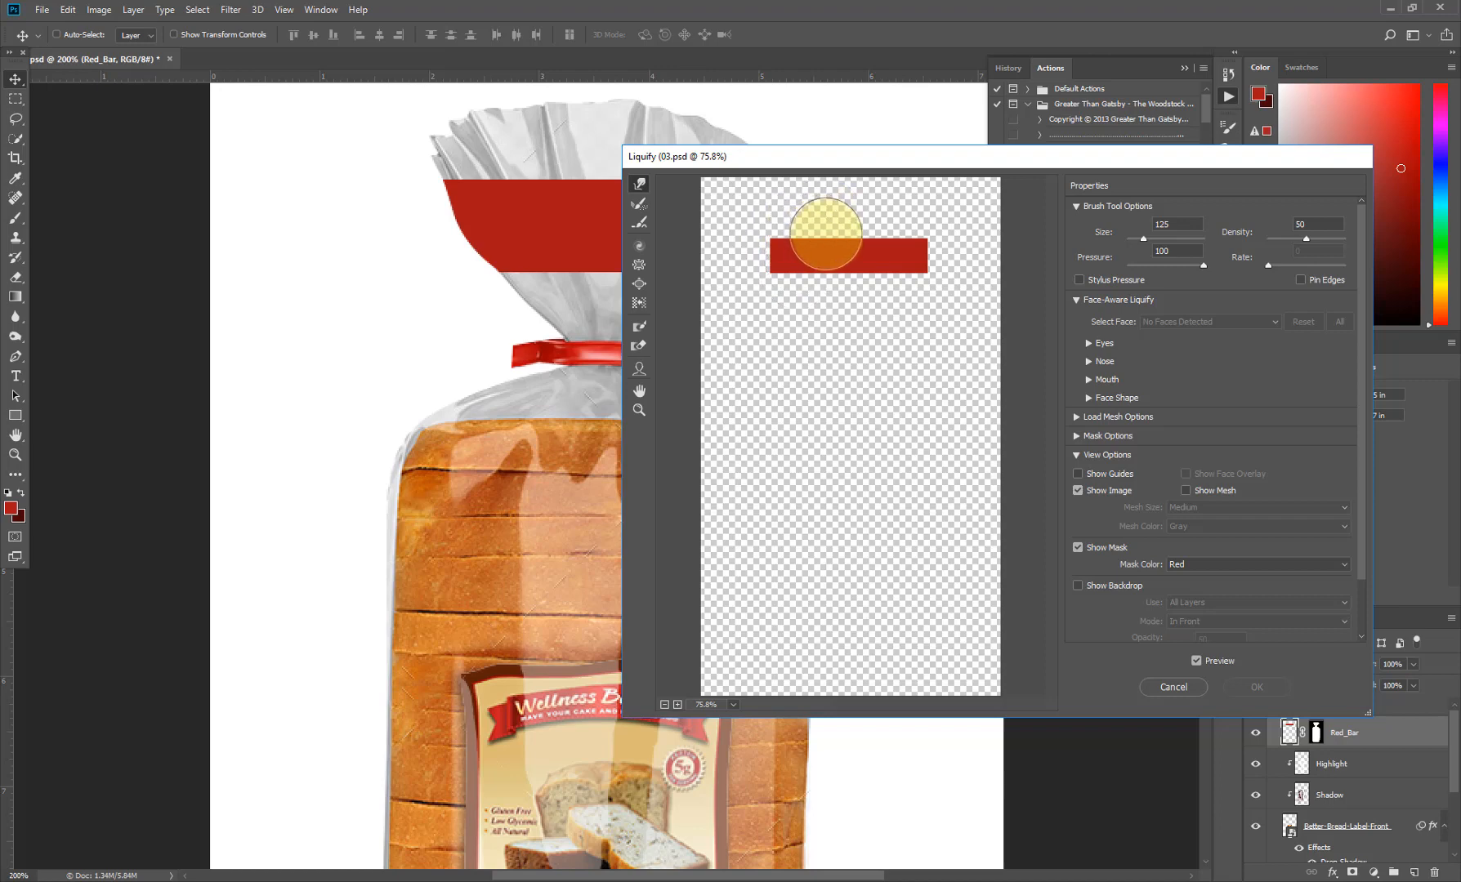
key(bracketleft)
key(bracketleft)
key(bracketleft)
key(bracketleft)
key(bracketleft)
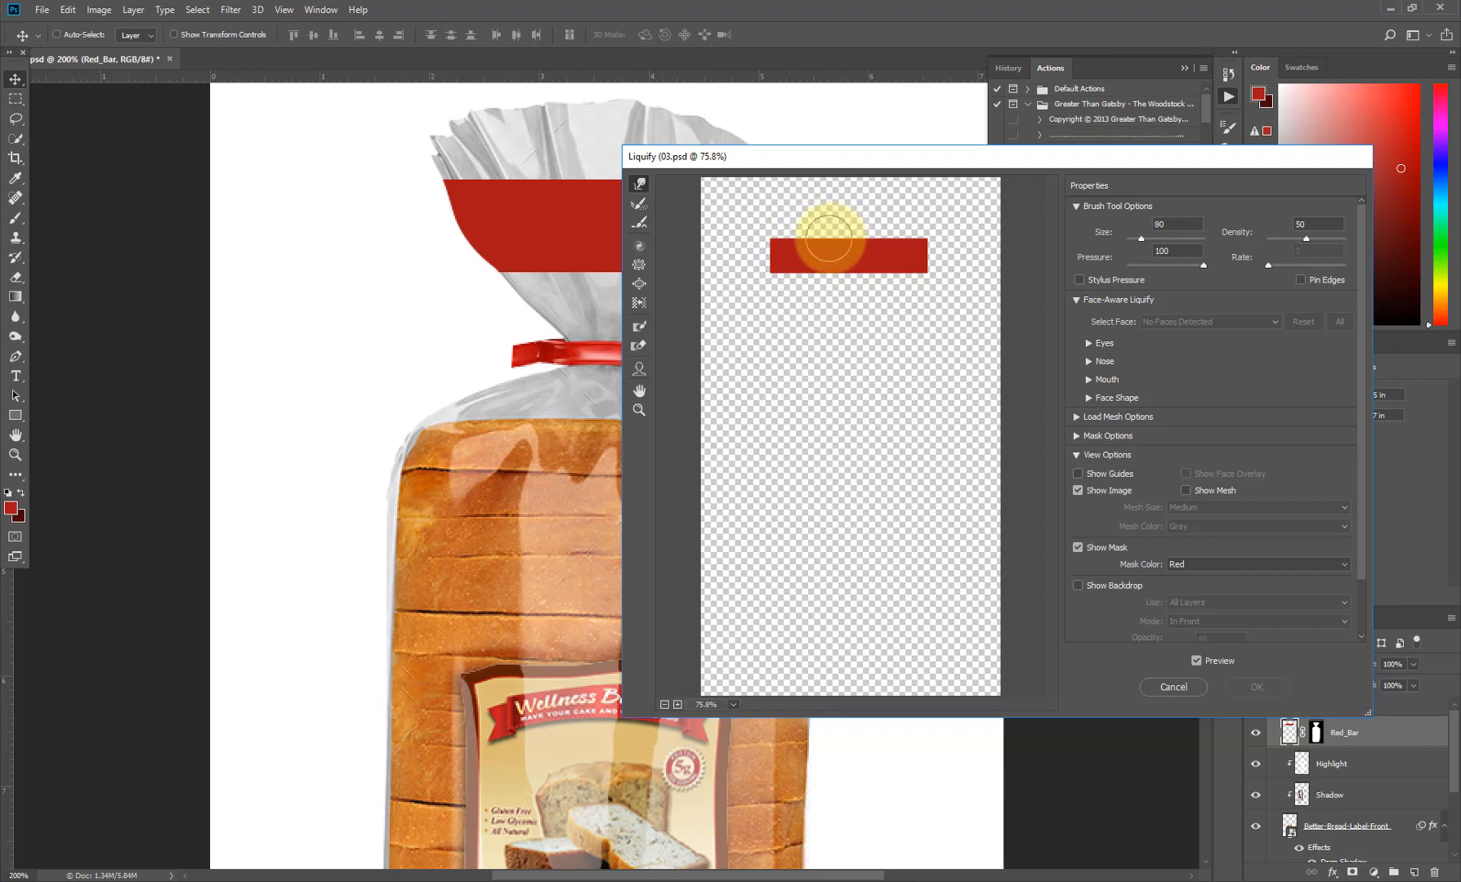
mouse_move(839, 247)
mouse_down()
mouse_move(908, 222)
mouse_move(903, 237)
mouse_up()
key(bracketright)
key(bracketright)
key(bracketright)
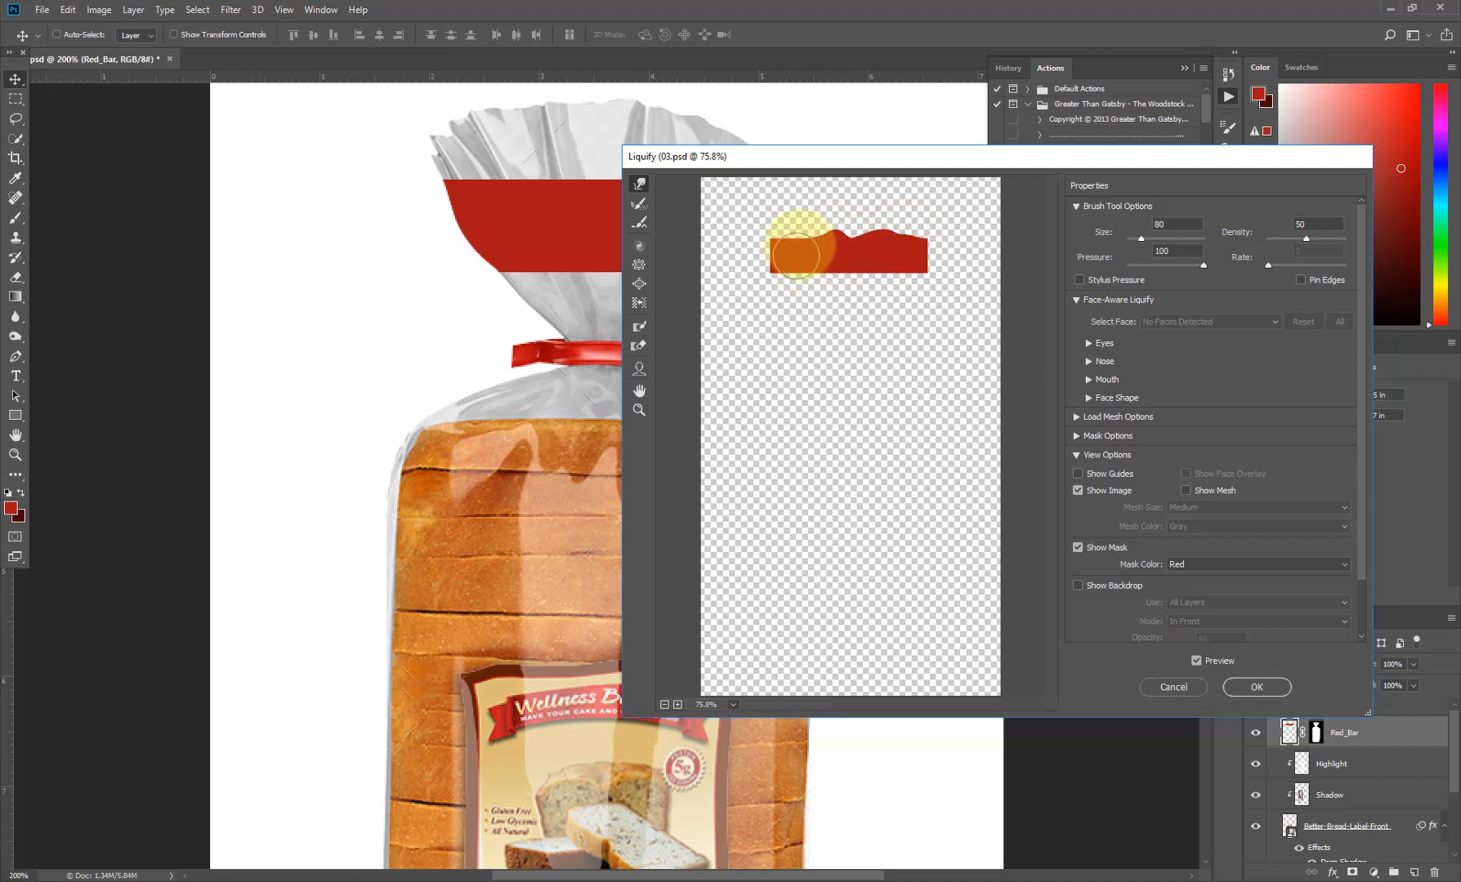
mouse_move(800, 253)
mouse_down()
mouse_move(809, 269)
mouse_move(911, 249)
mouse_move(906, 264)
mouse_move(922, 261)
mouse_move(772, 261)
mouse_move(776, 272)
mouse_up()
click(1256, 686)
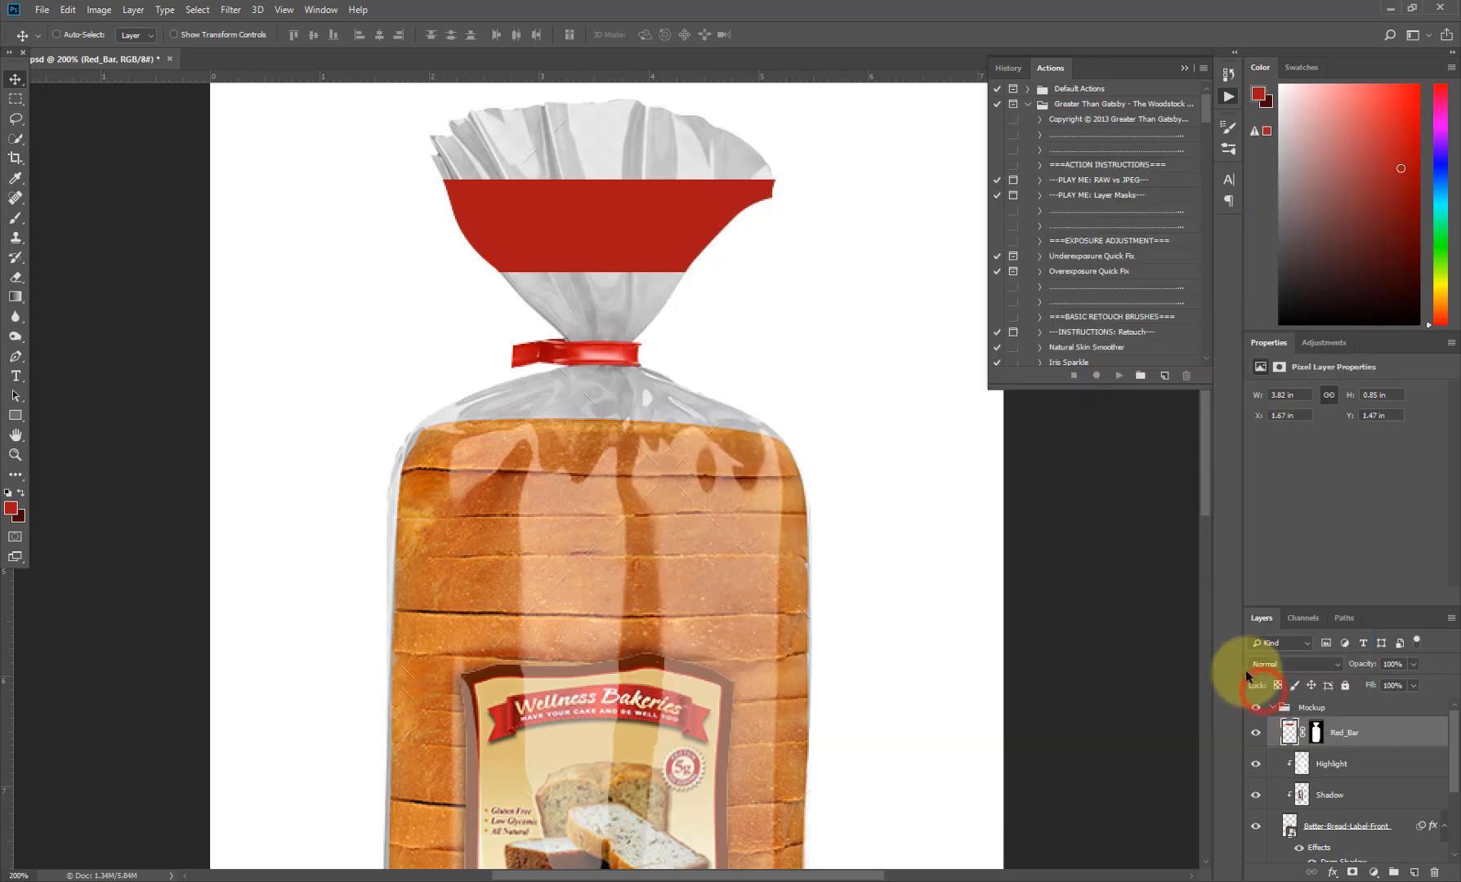
- Hide Red_Bar and add a new layer named Highligh+Shadow above it
click(1256, 734)
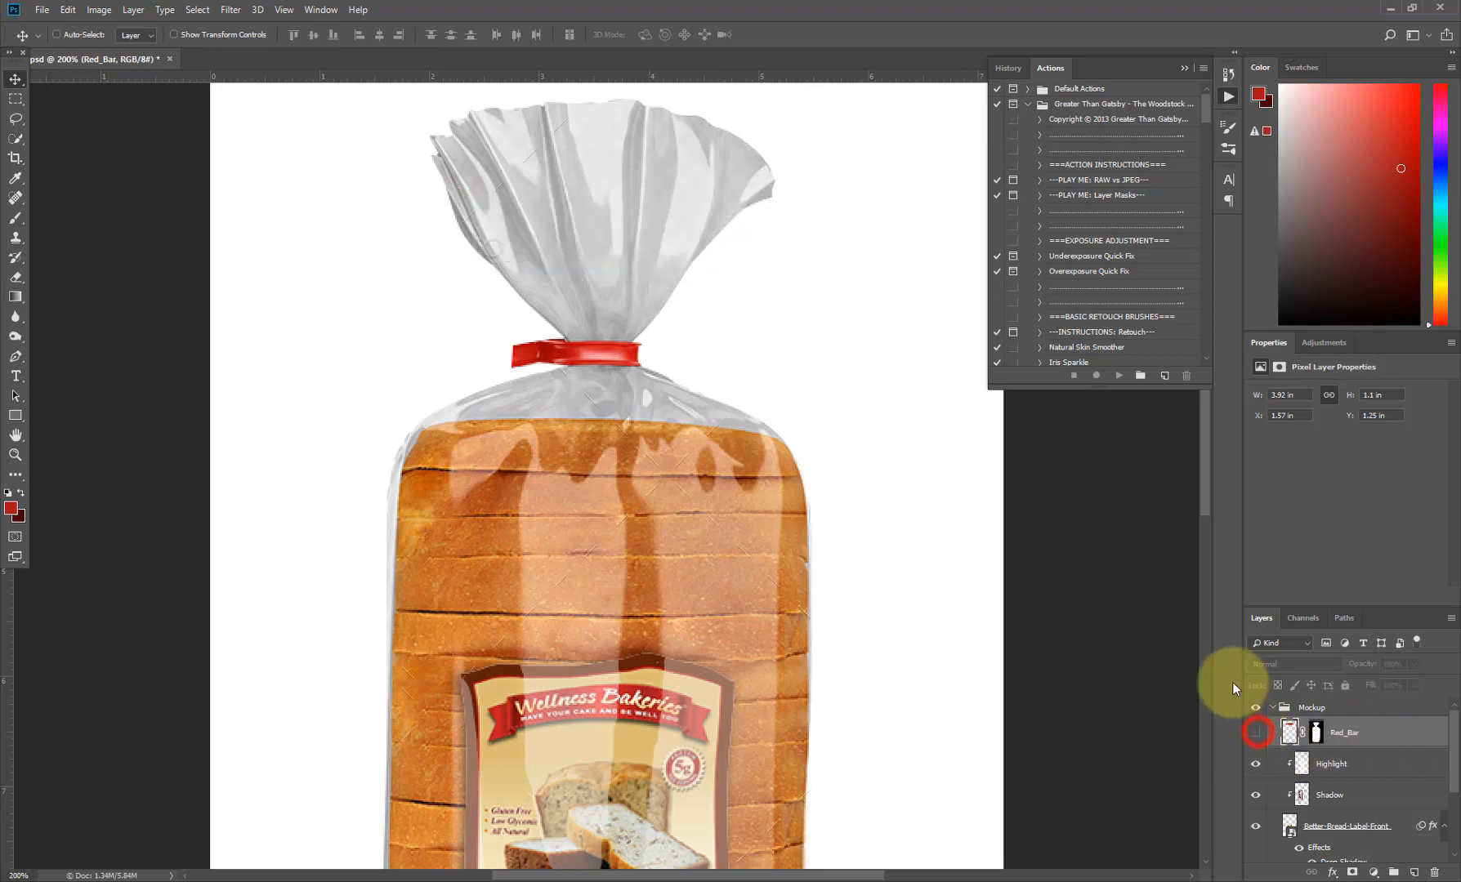
alt+click(1413, 873)
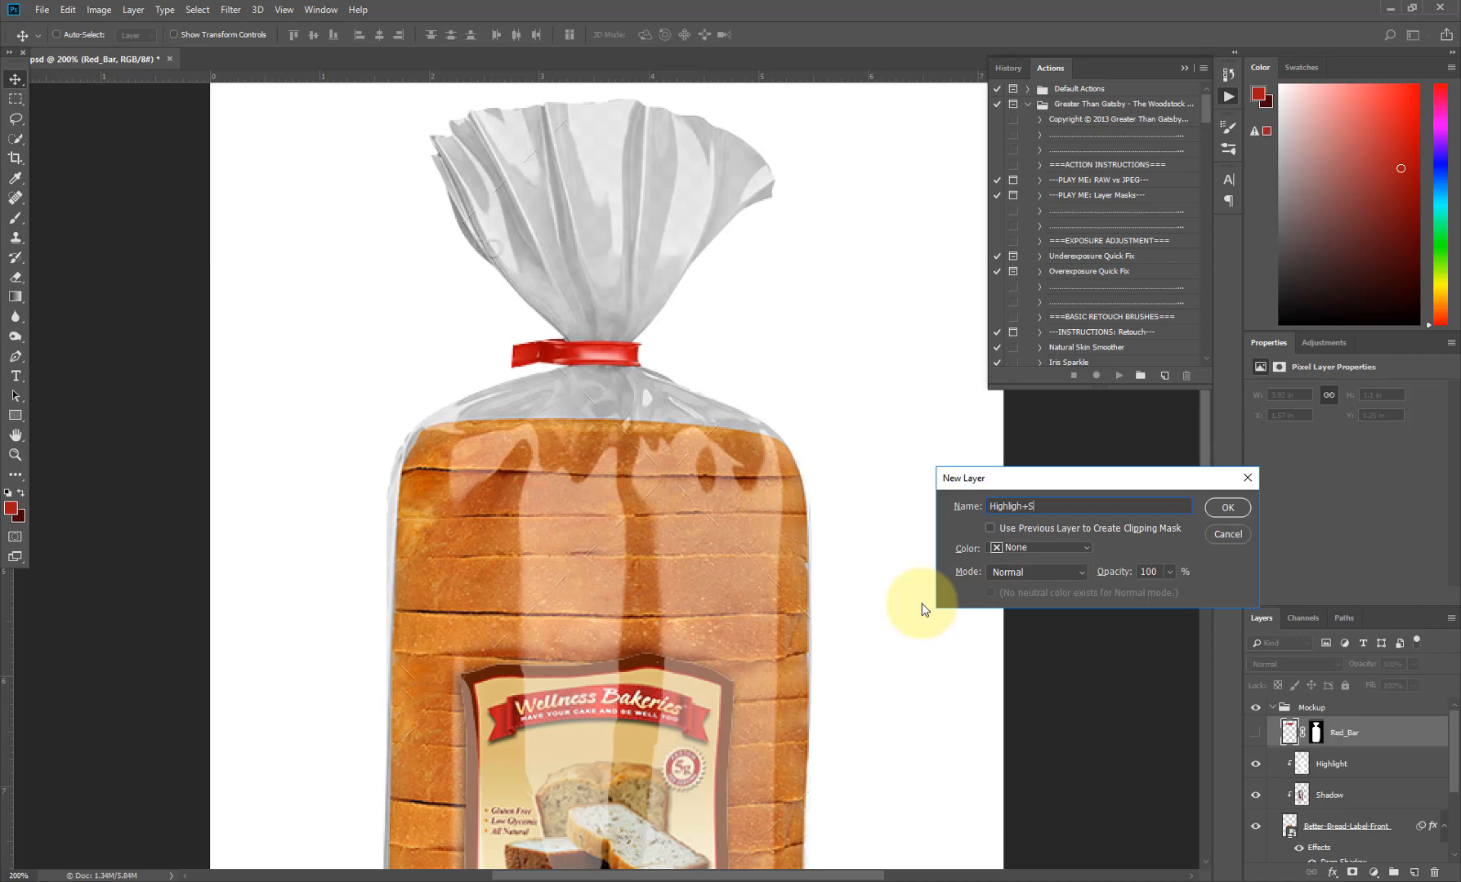
key(Return)
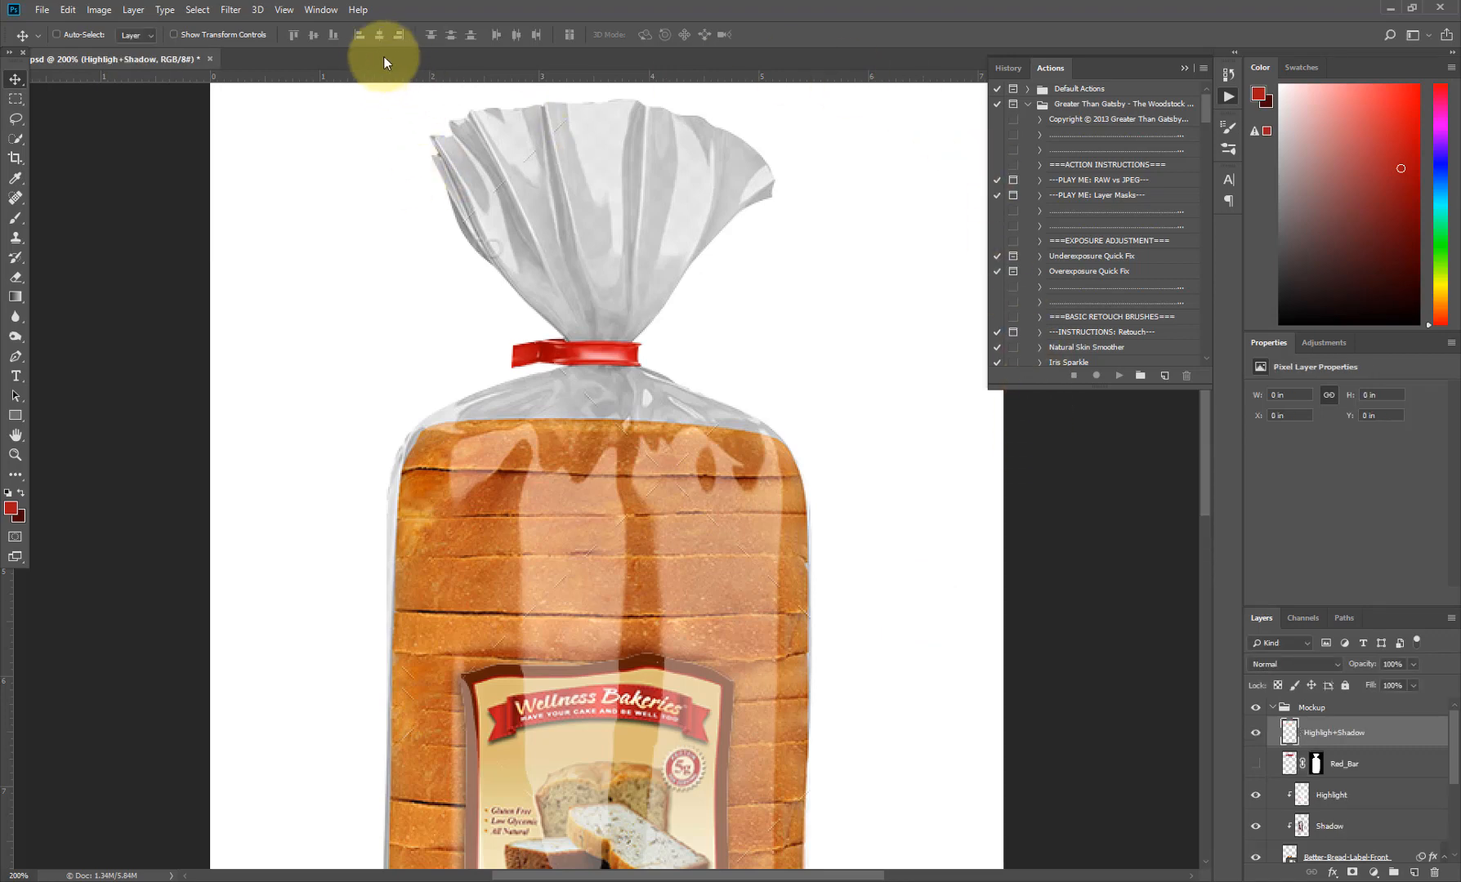
- Select the bag's darker gray folds with Color Range, sampling the shaded plastic in the gathered top
click(197, 9)
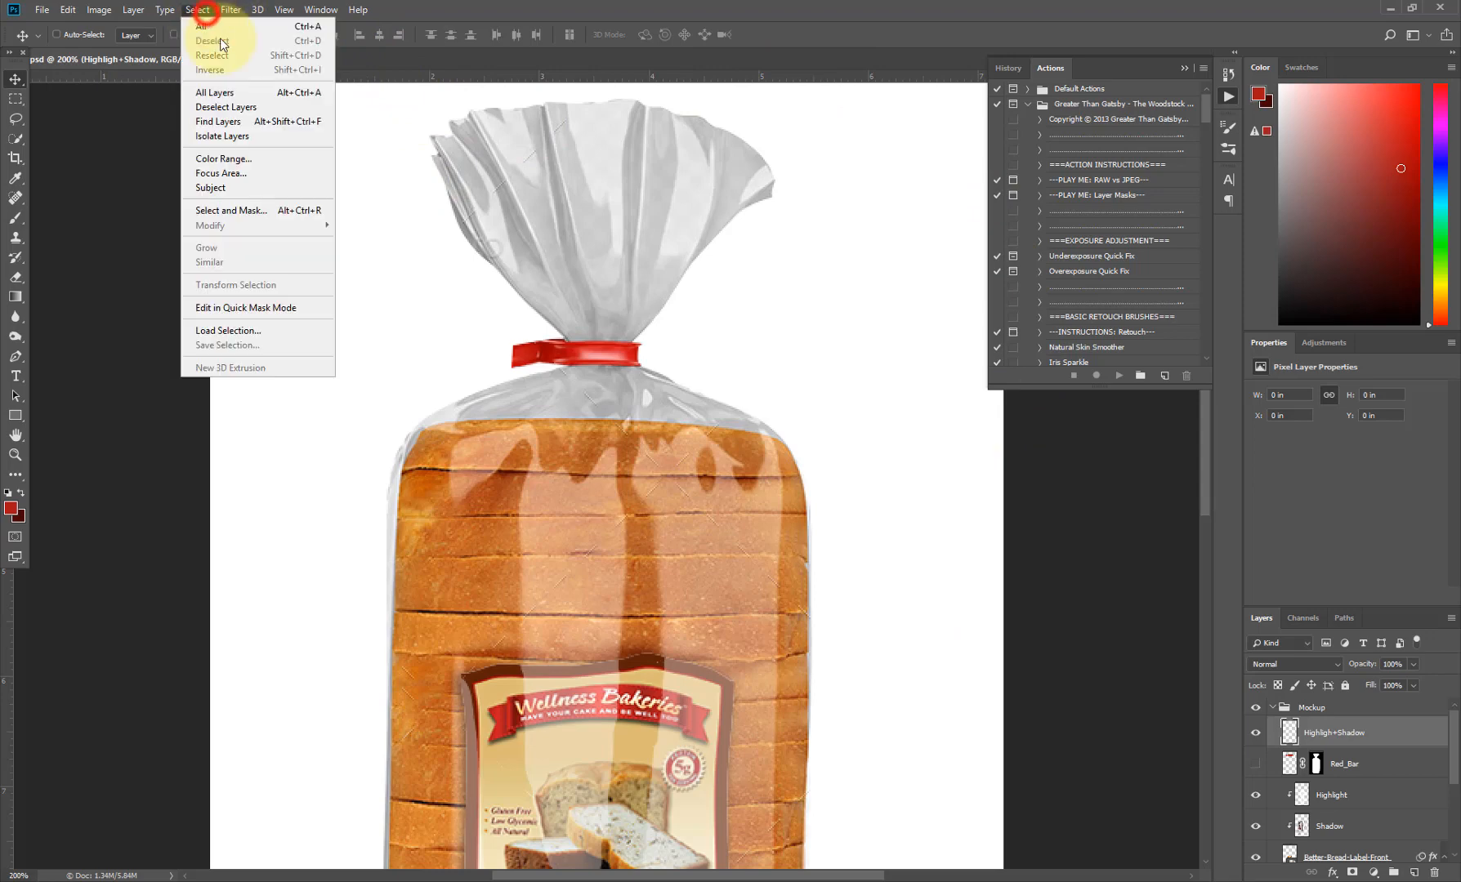
click(278, 159)
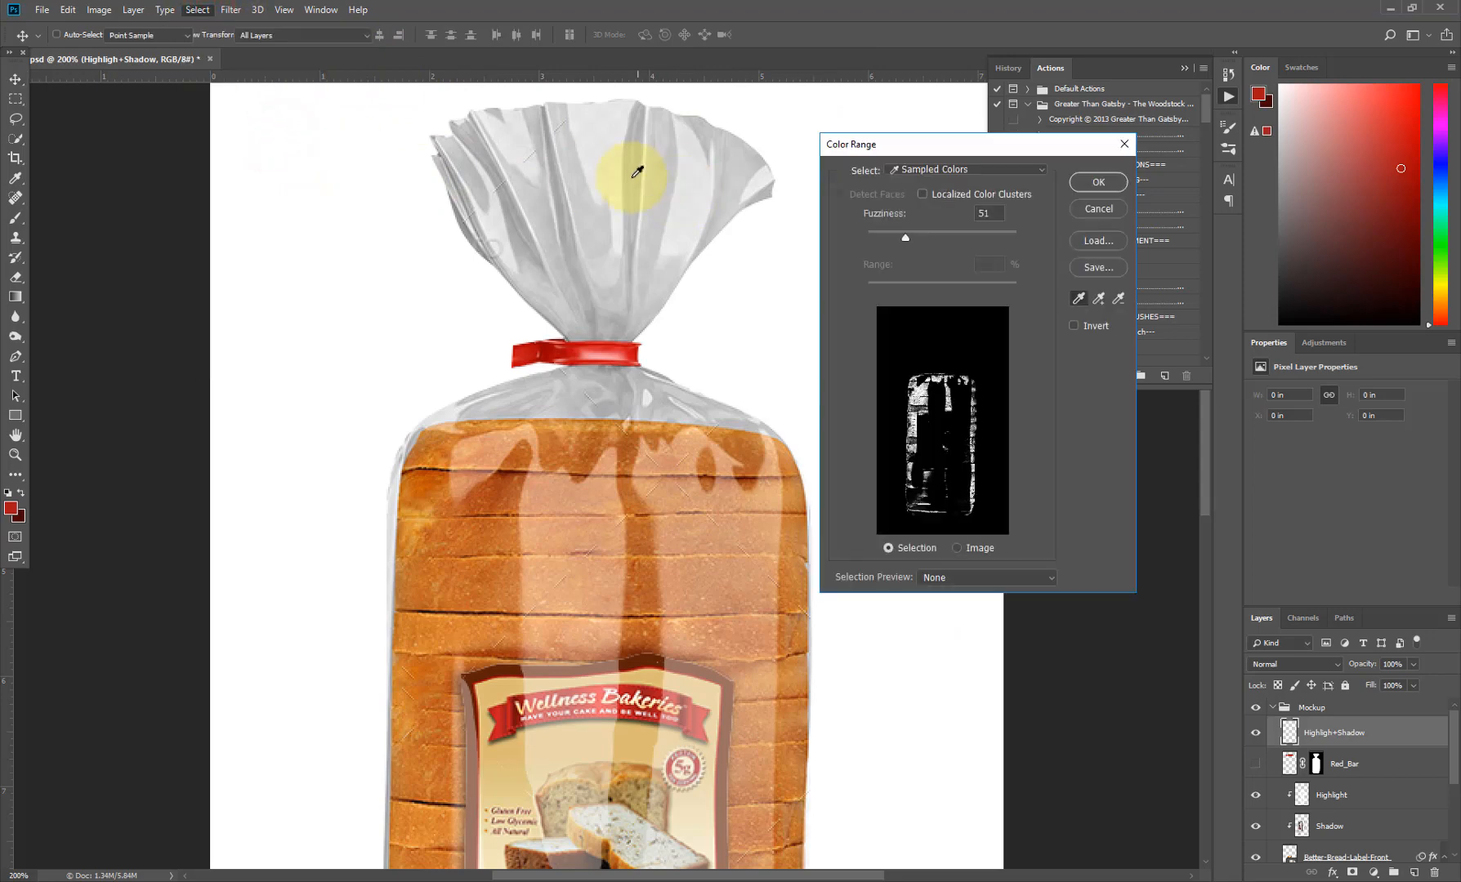
click(630, 167)
click(633, 180)
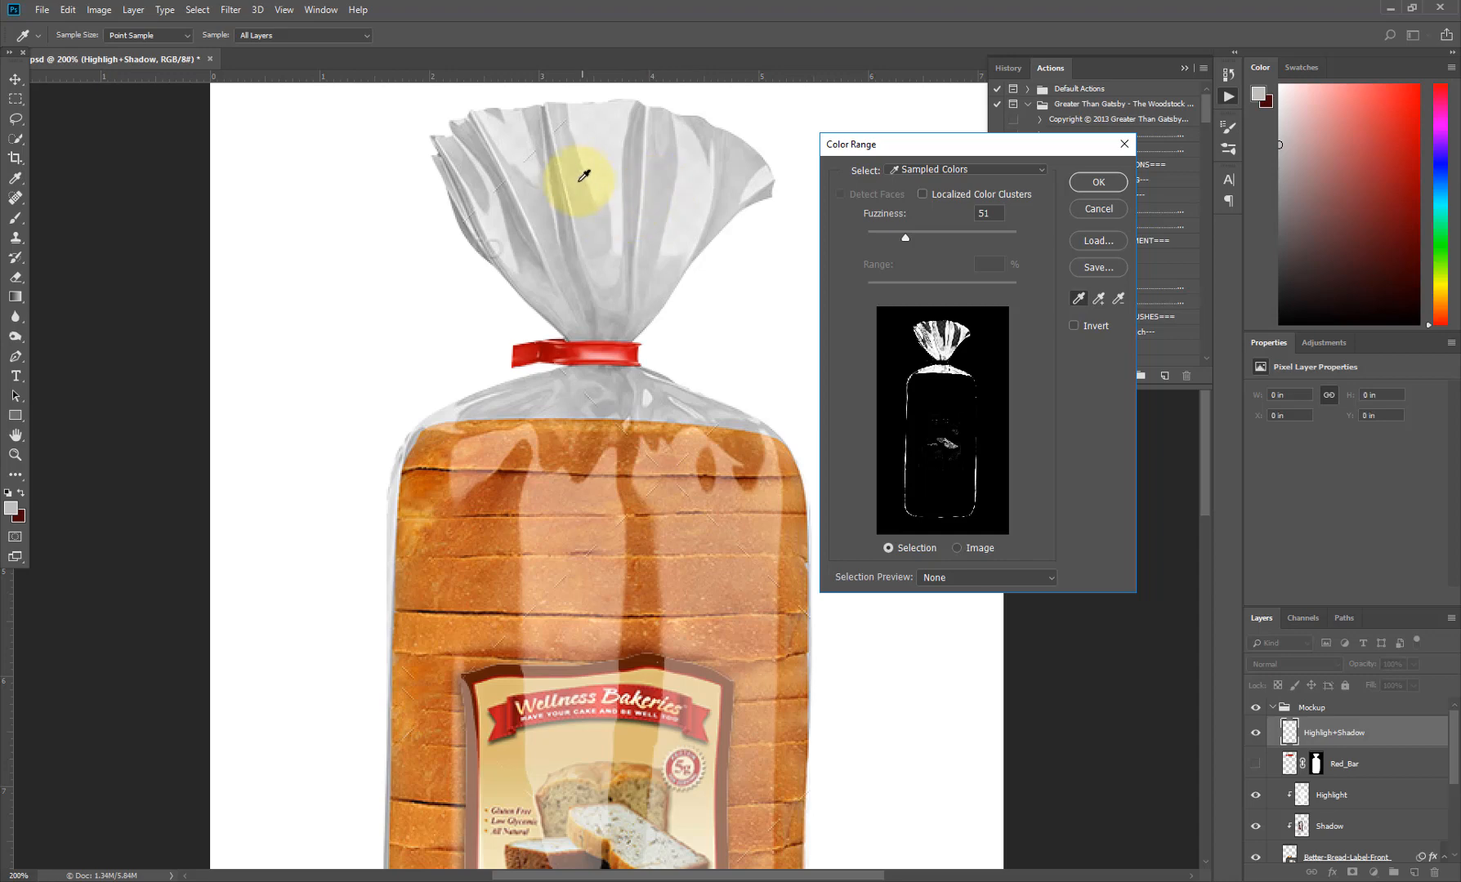
click(560, 175)
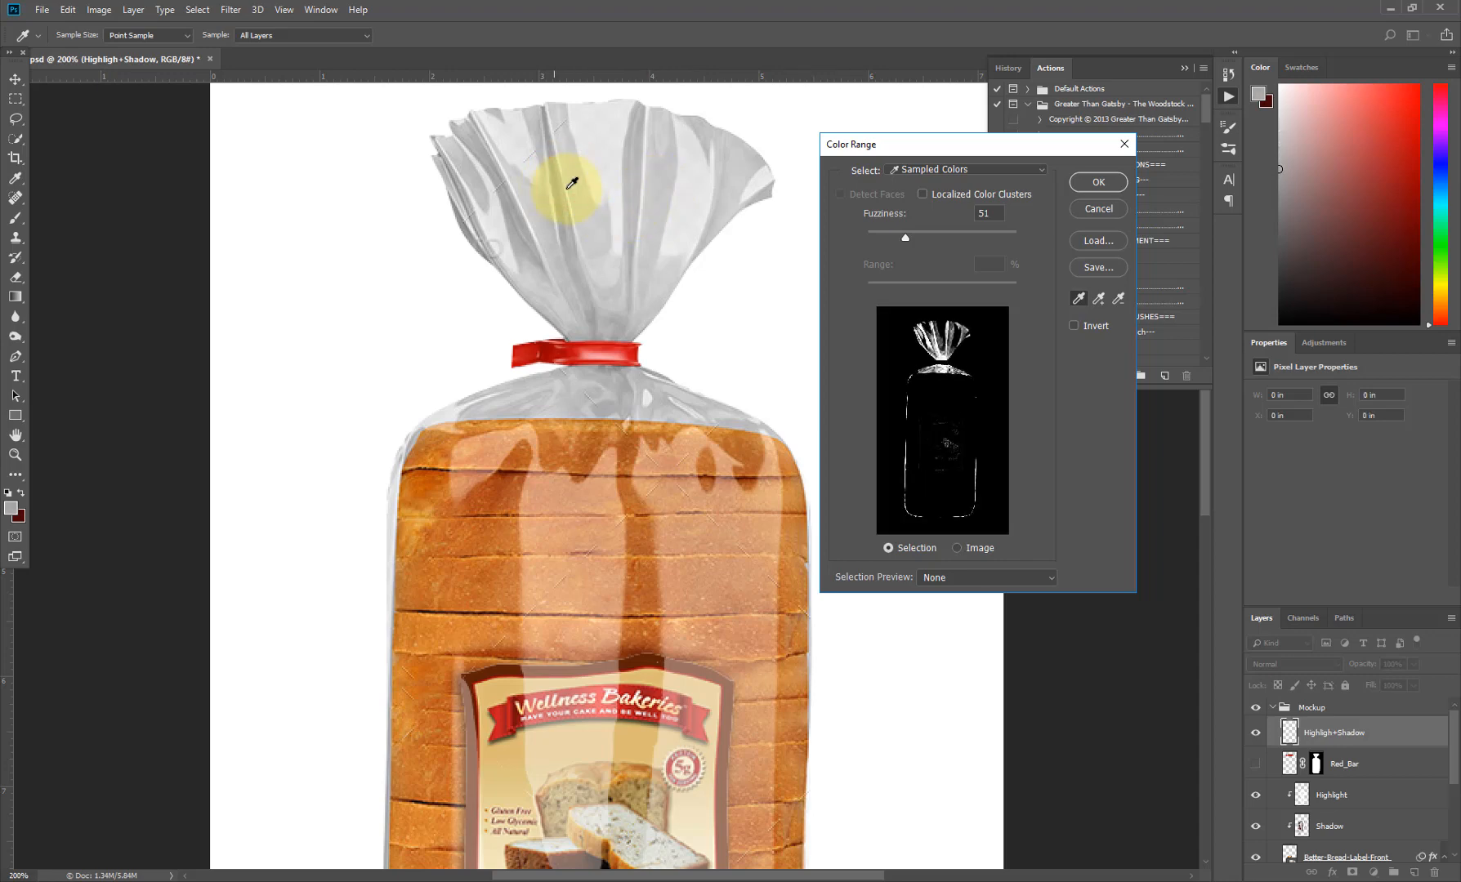
click(1107, 182)
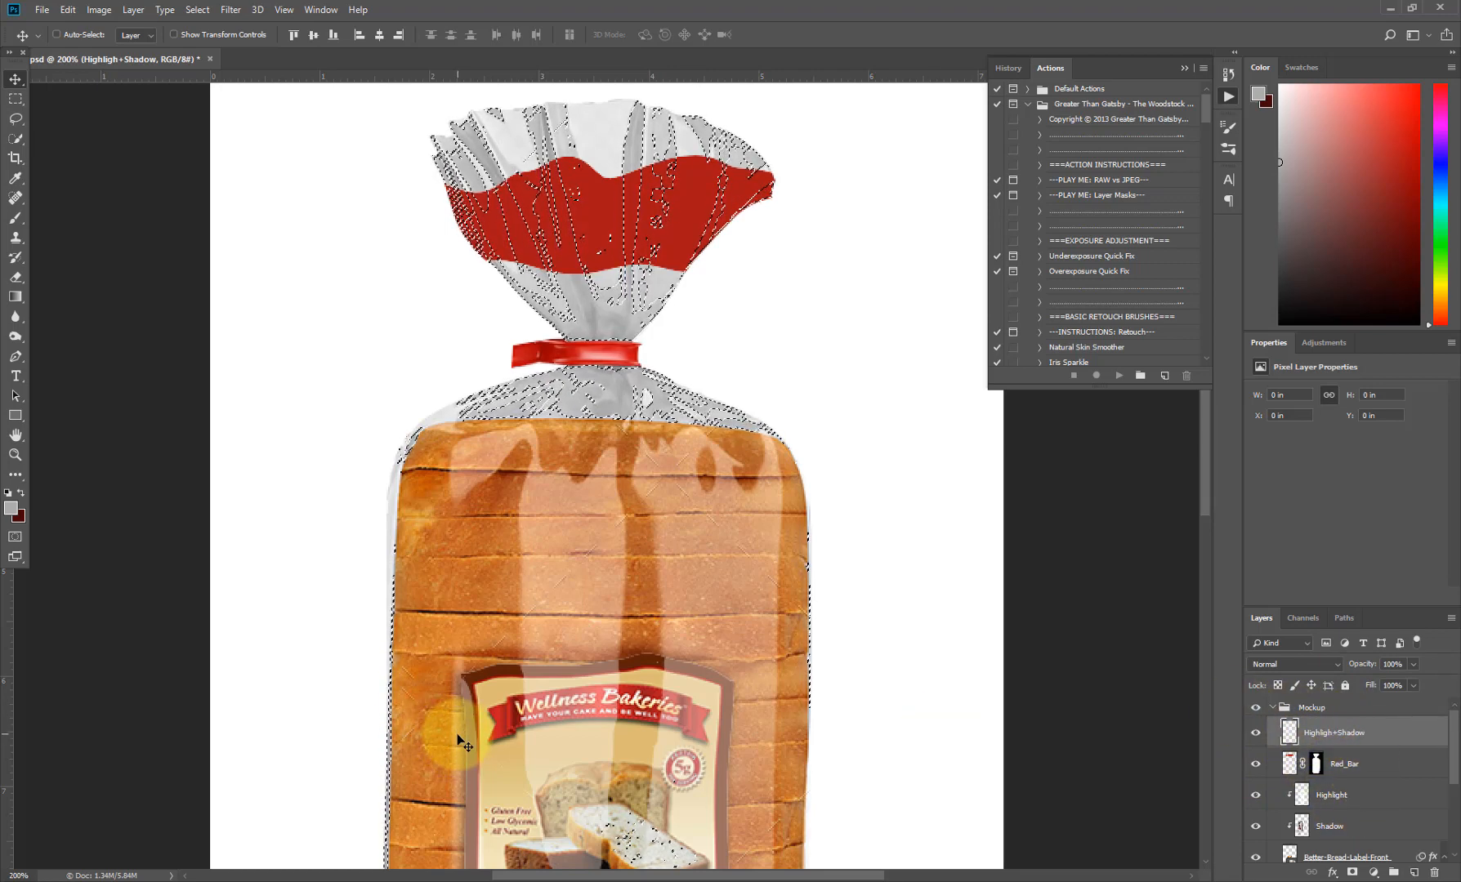
- Set the foreground color to a very dark gray, fill the selected folds on the Highligh+Shadow layer with it, and deselect
click(11, 508)
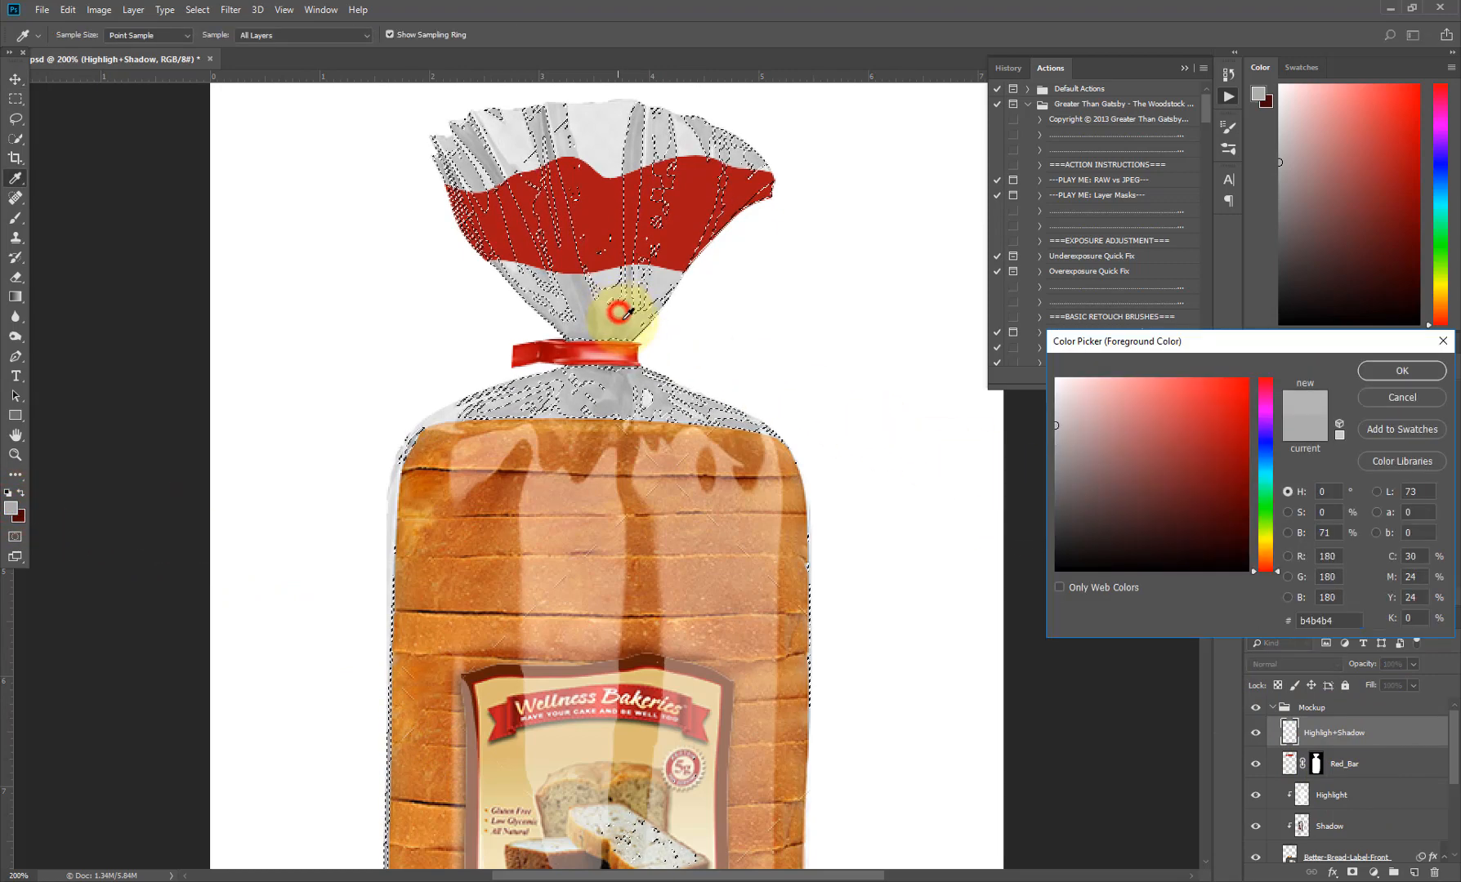
mouse_move(1059, 447)
mouse_down()
mouse_move(1043, 506)
mouse_move(1055, 536)
mouse_up()
click(1384, 373)
key(v)
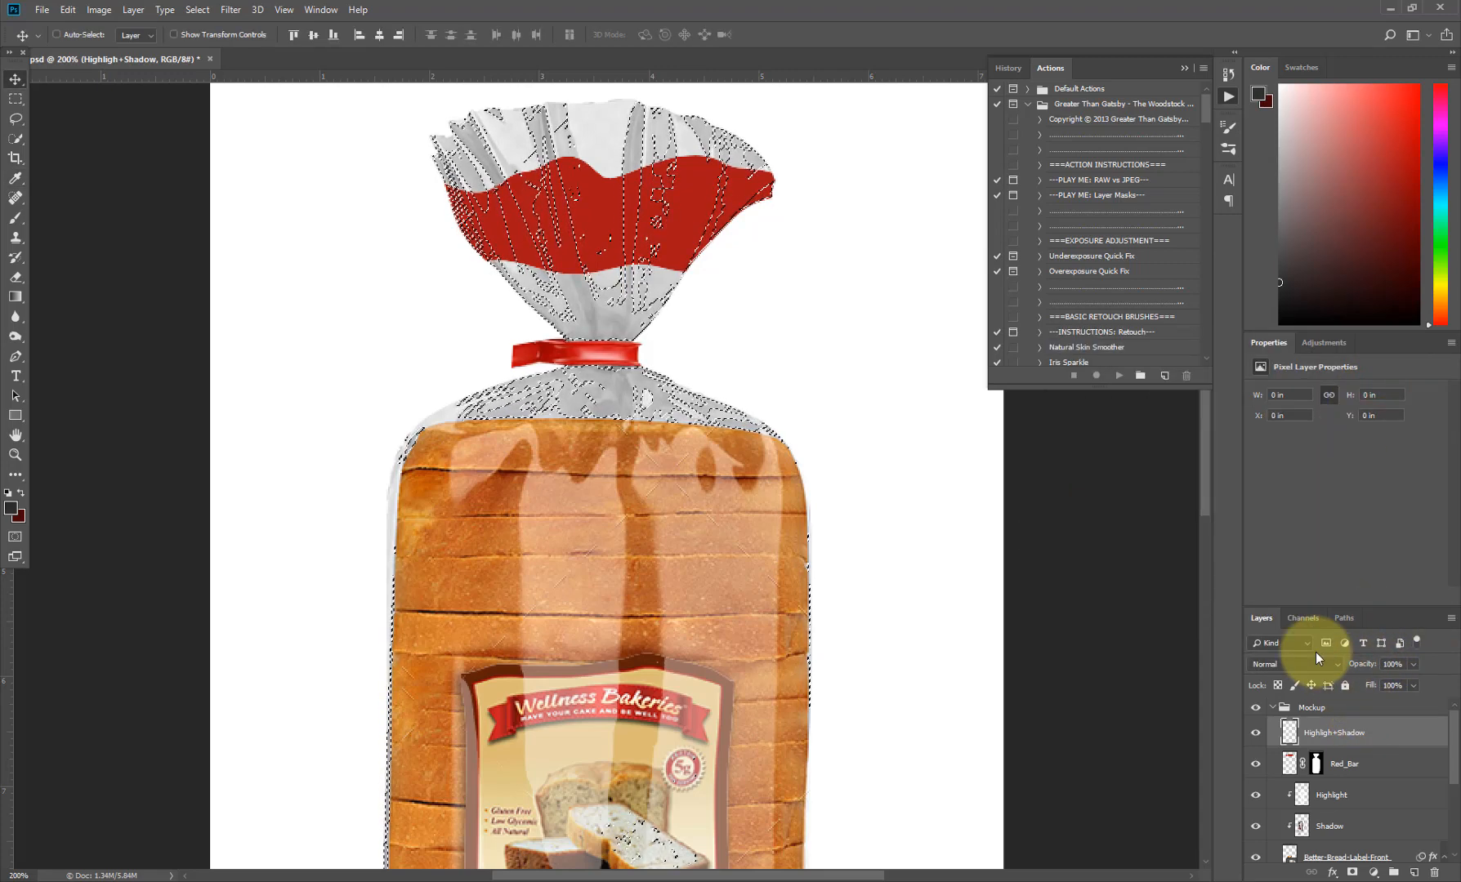
key(alt+BackSpace)
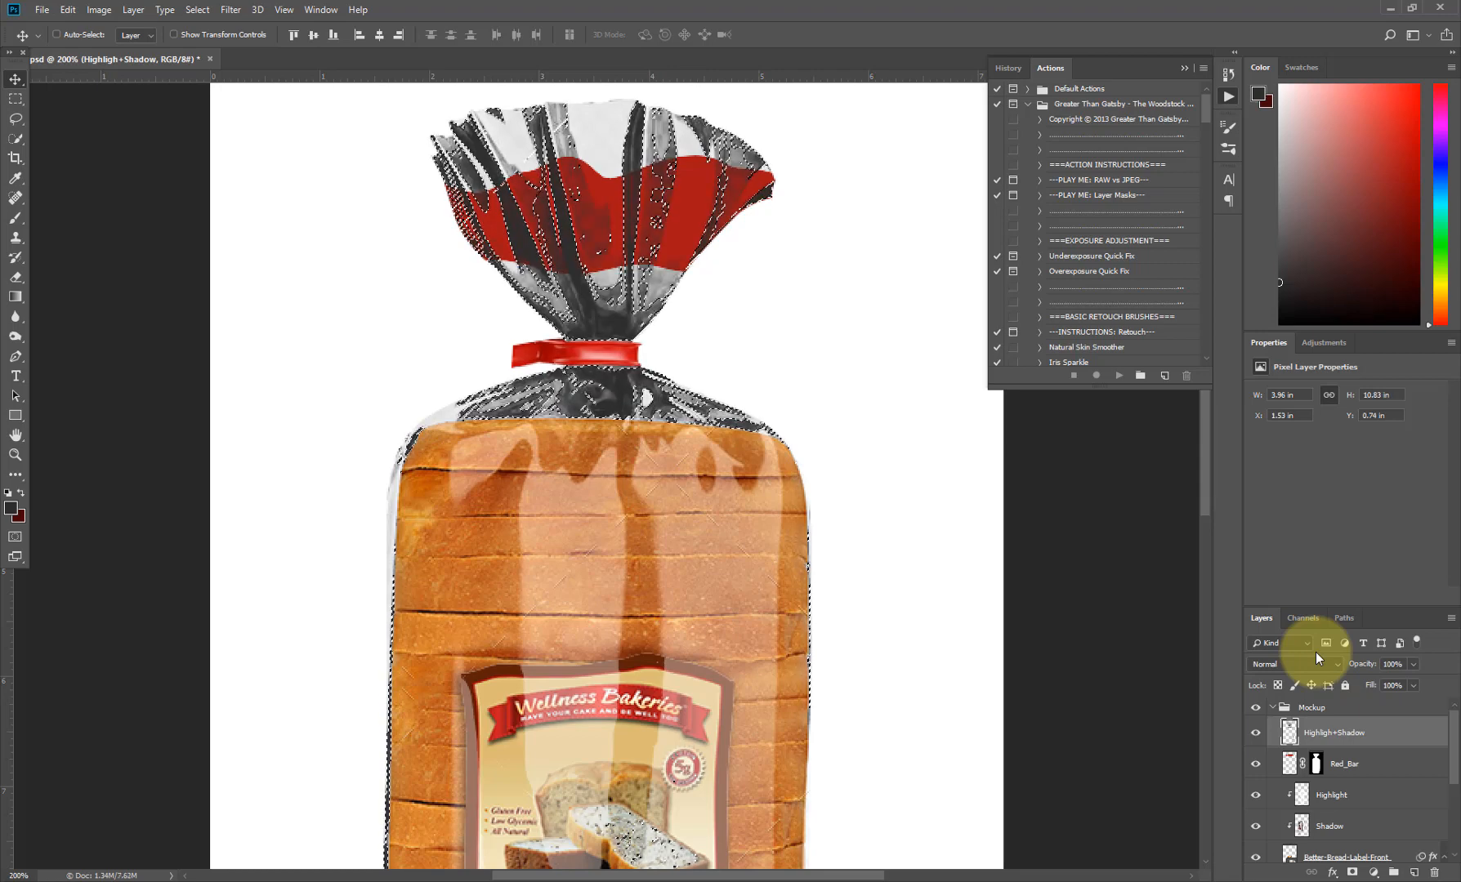
key(ctrl+d)
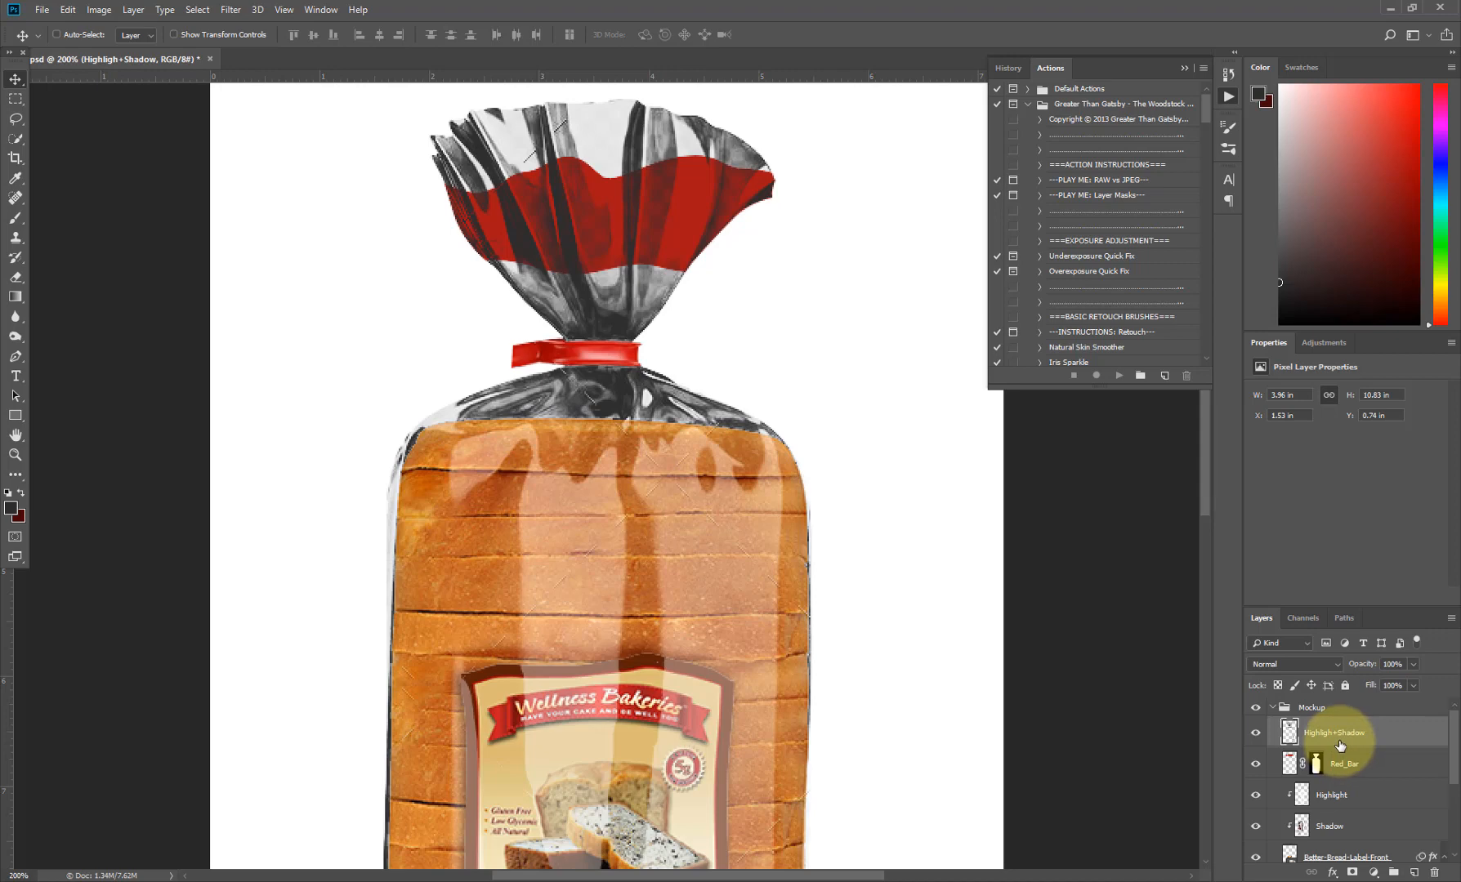
- Set the Highligh+Shadow layer's blend mode to Overlay and clip it to the Red_Bar layer
click(1317, 666)
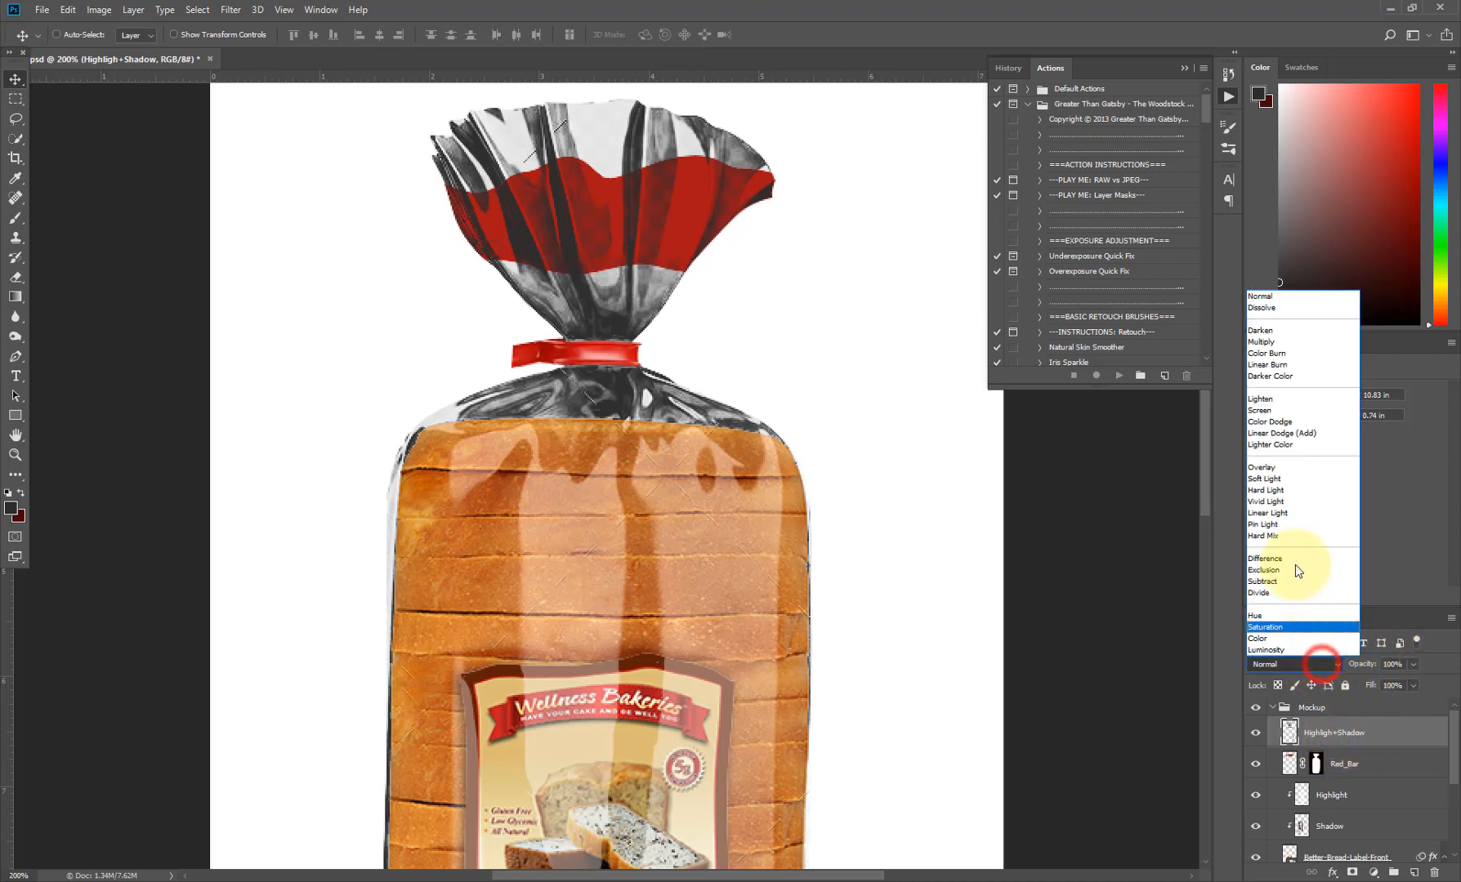
click(1274, 468)
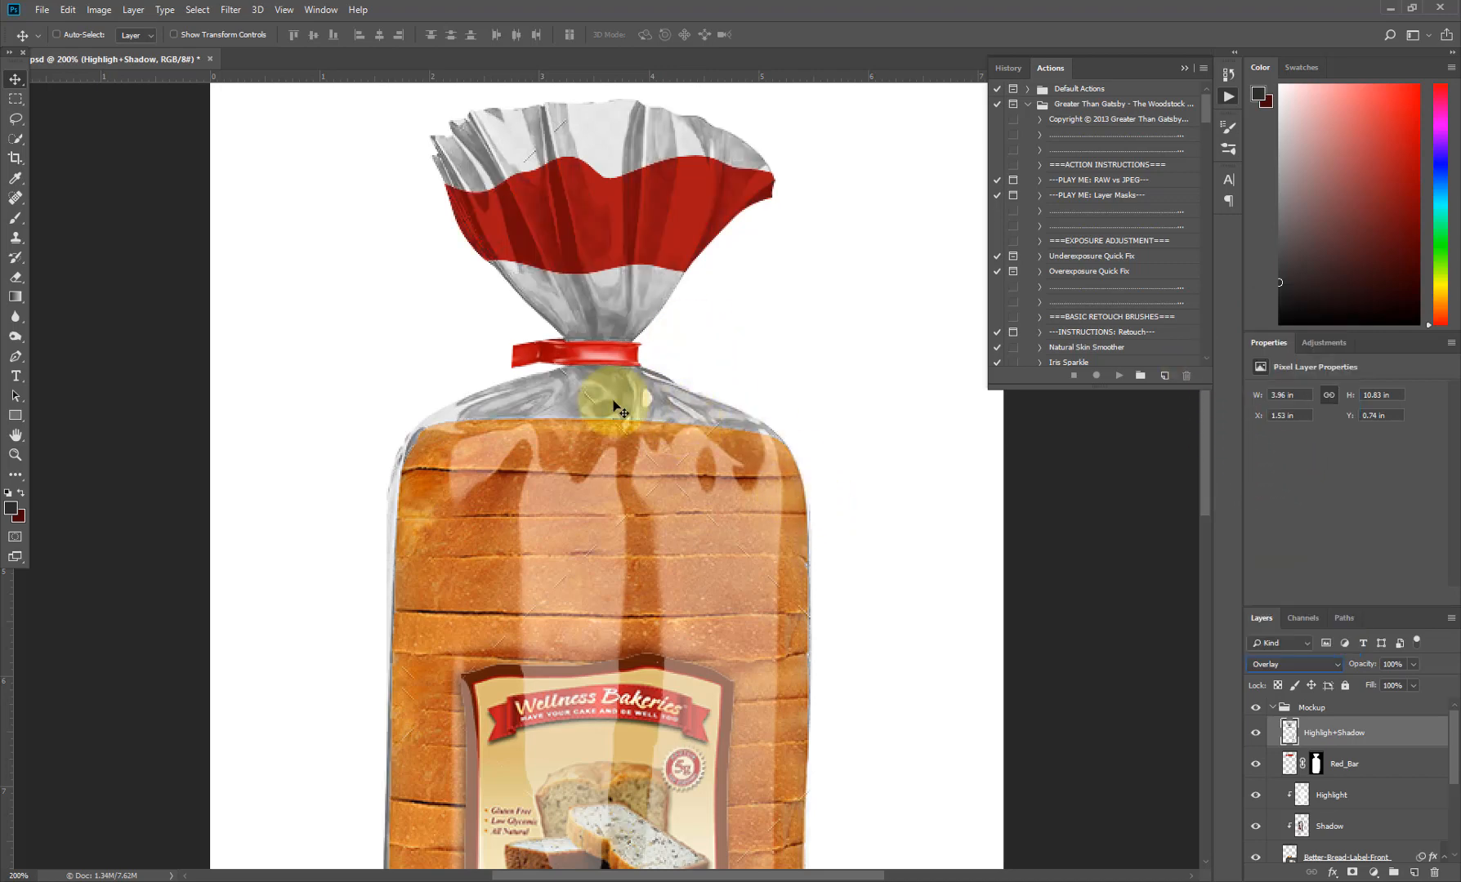
alt+click(1382, 746)
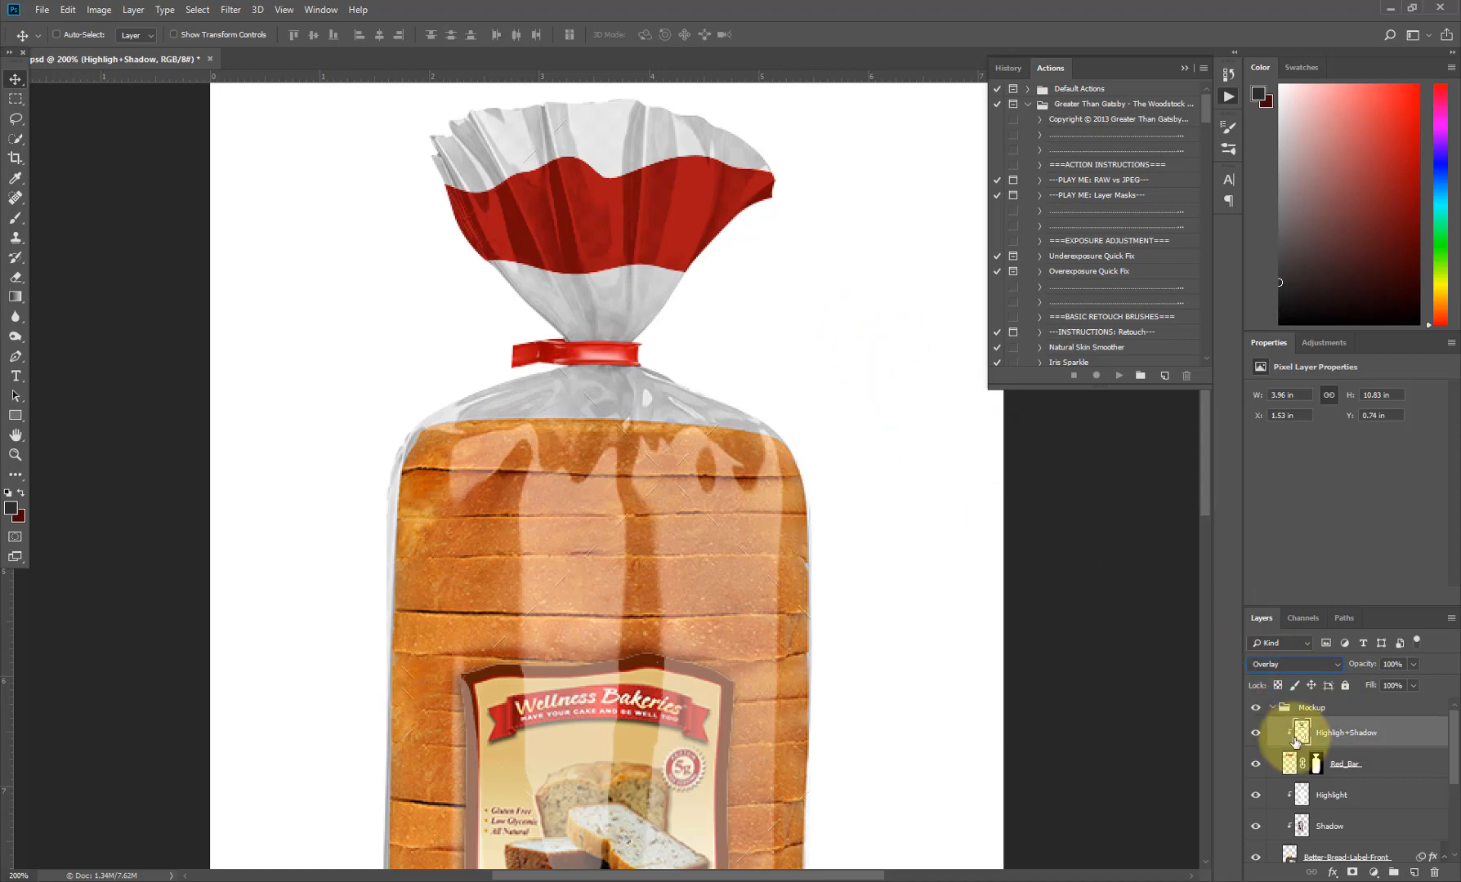
key(ctrl)
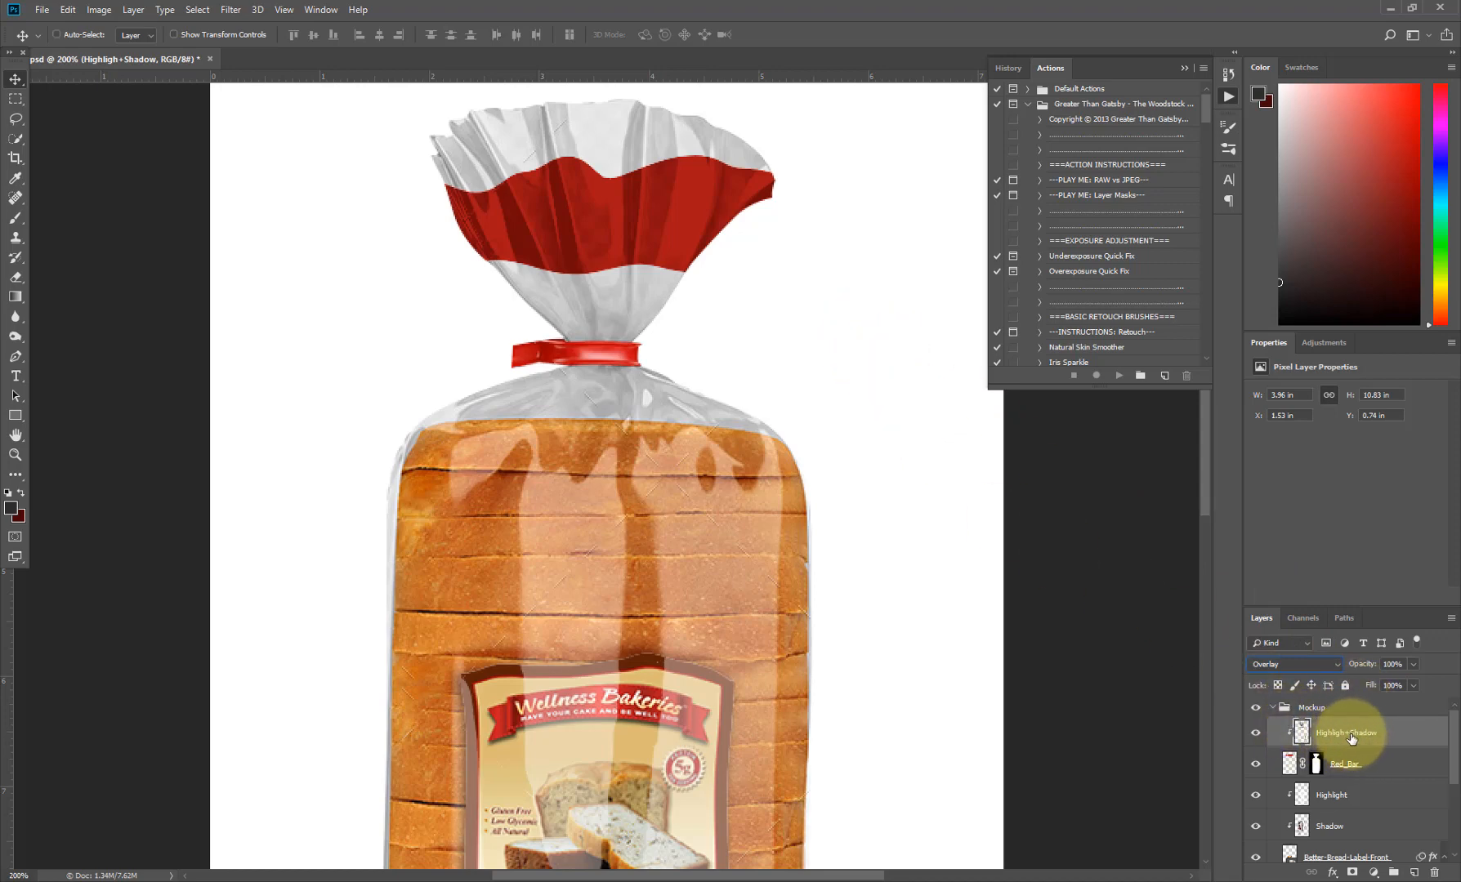
- Duplicate the Highligh+Shadow layer and set the copy's opacity to 33%
click(1361, 733)
drag(1361, 732, 1407, 864)
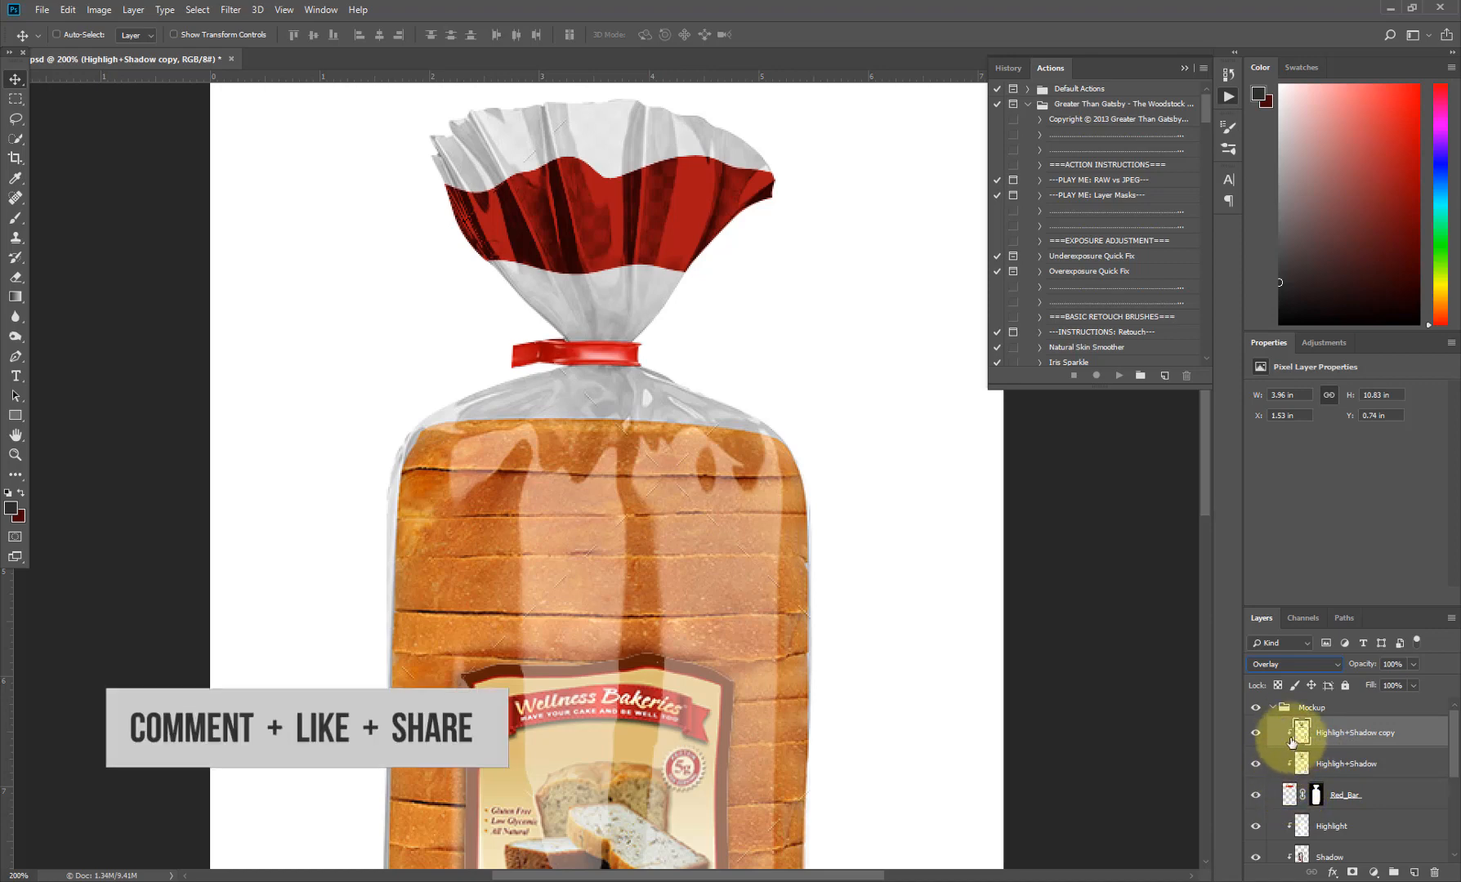
click(1408, 664)
drag(1411, 679, 1365, 684)
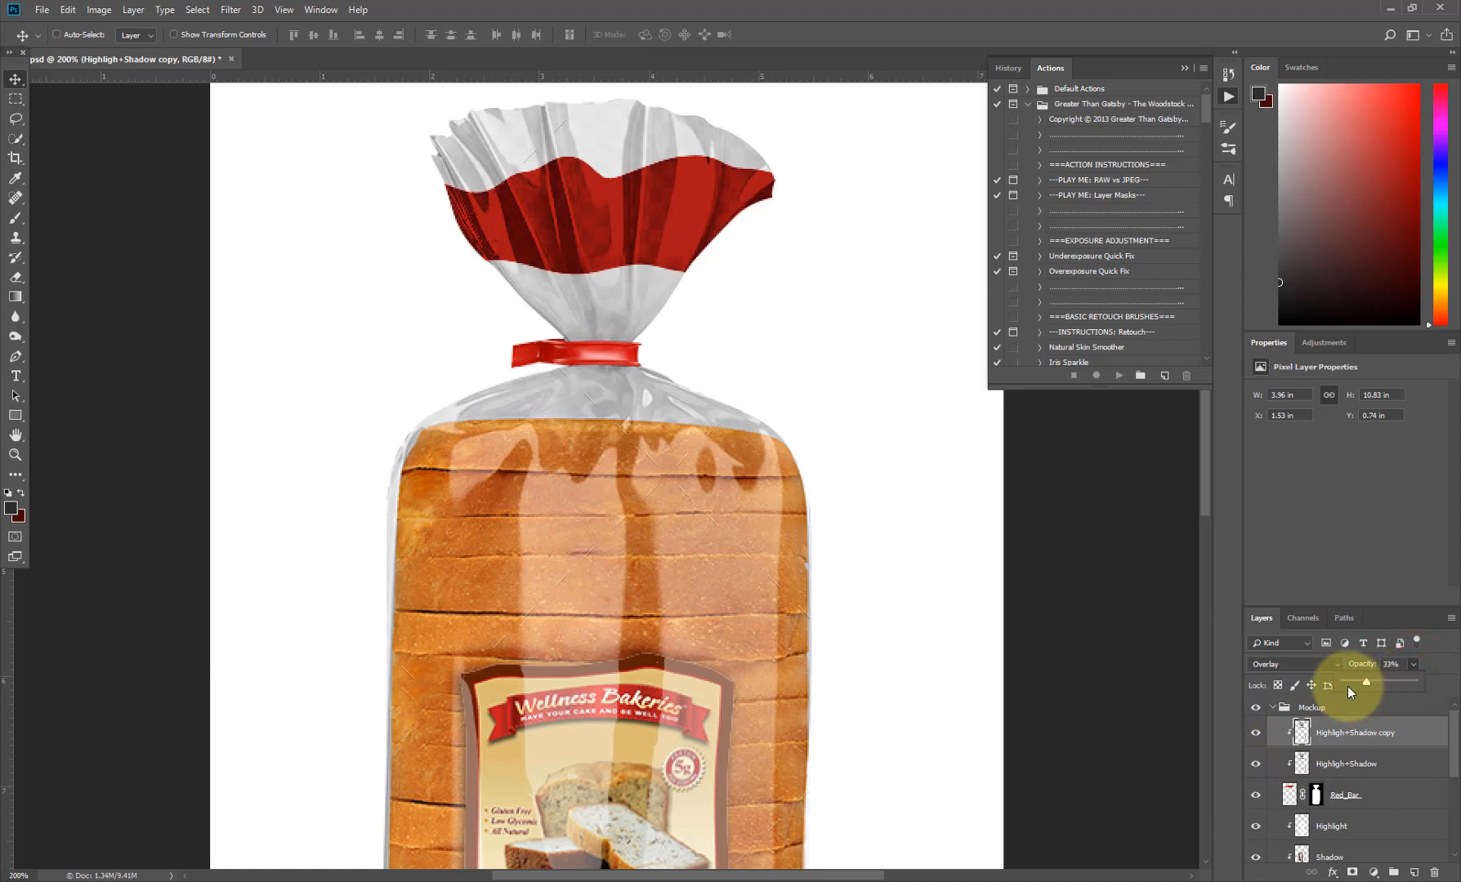
- Collapse the Mockup group and duplicate it
drag(835, 424, 760, 479)
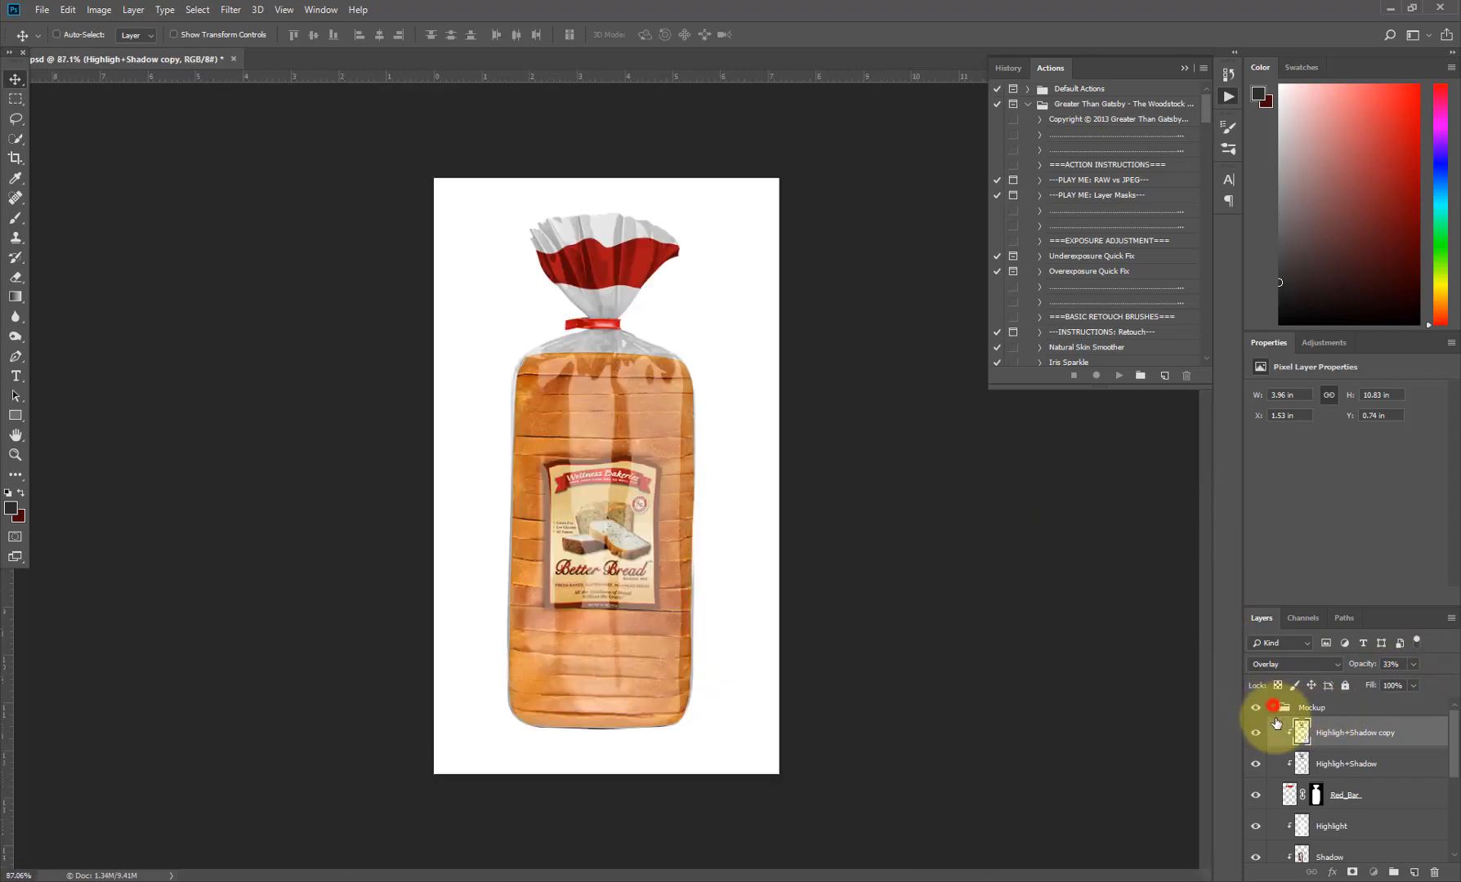
click(1271, 709)
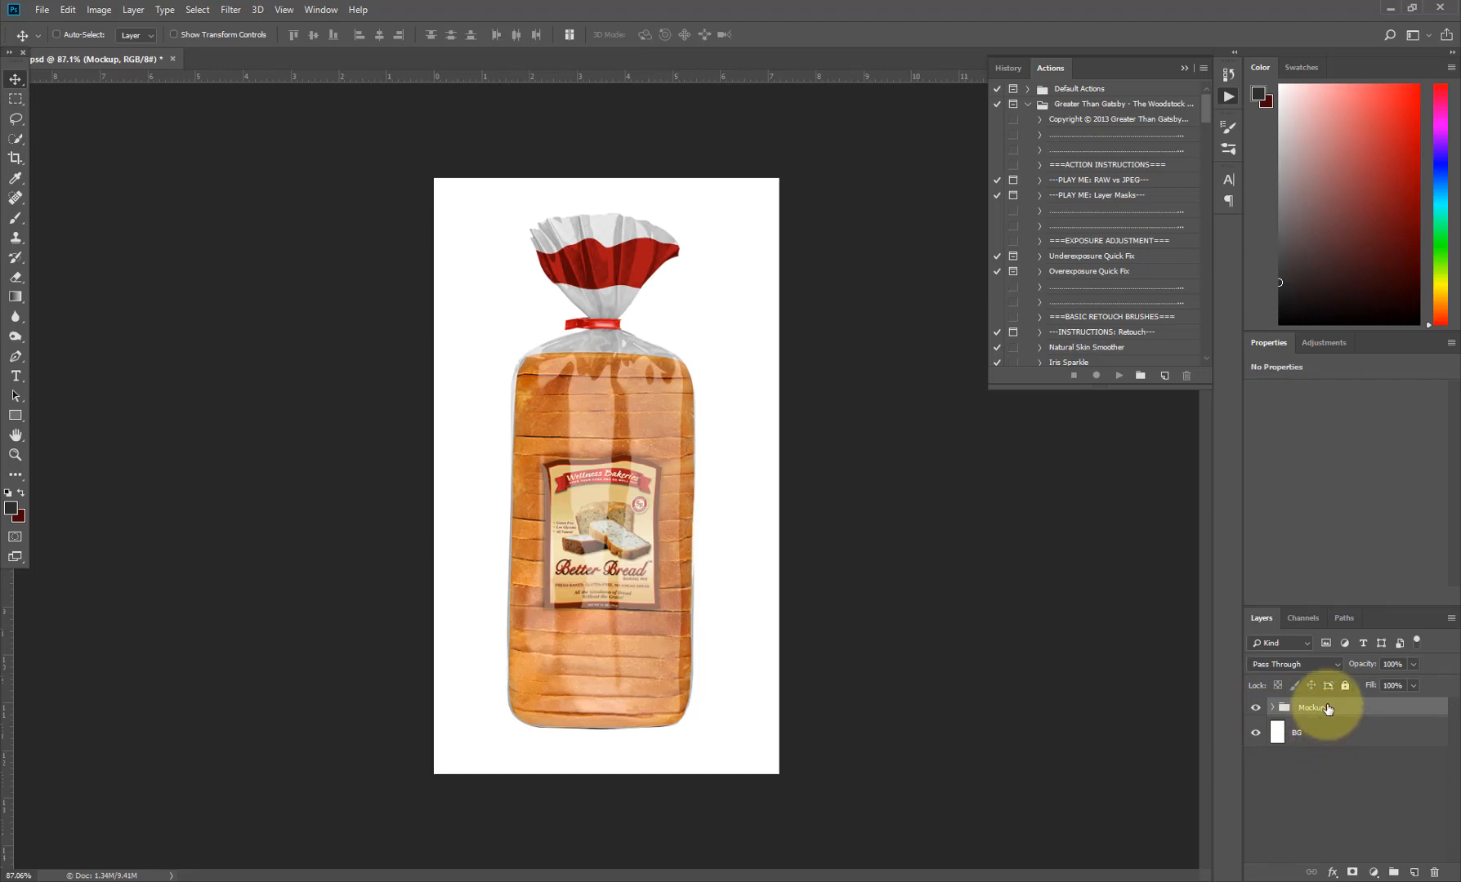
drag(1328, 709, 1407, 869)
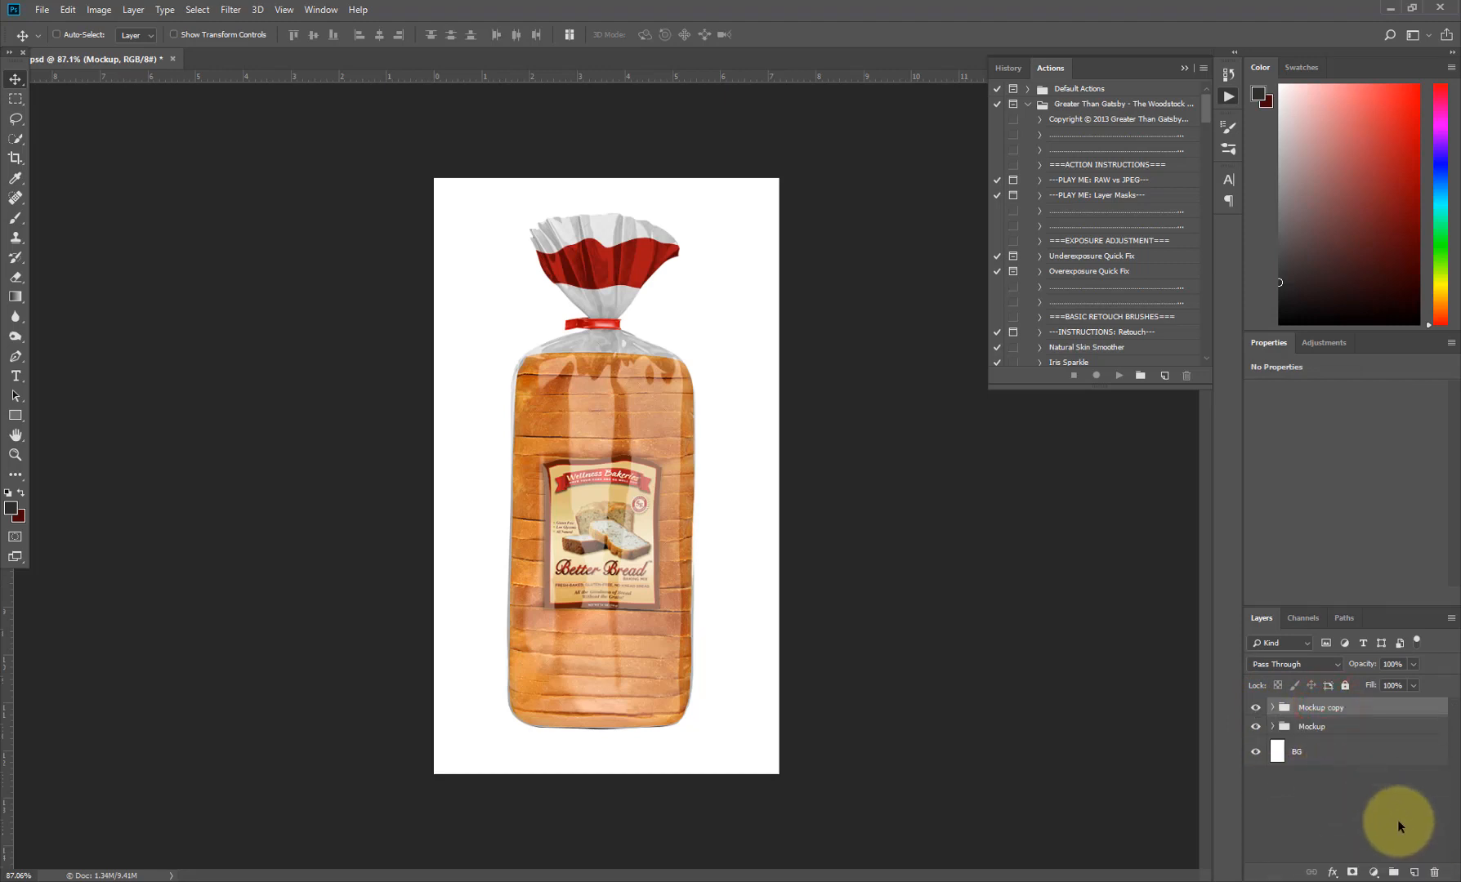
- Add a blank layer above the Mockup copy group, plus another new layer above it named Shadow
click(1412, 872)
alt+click(1412, 873)
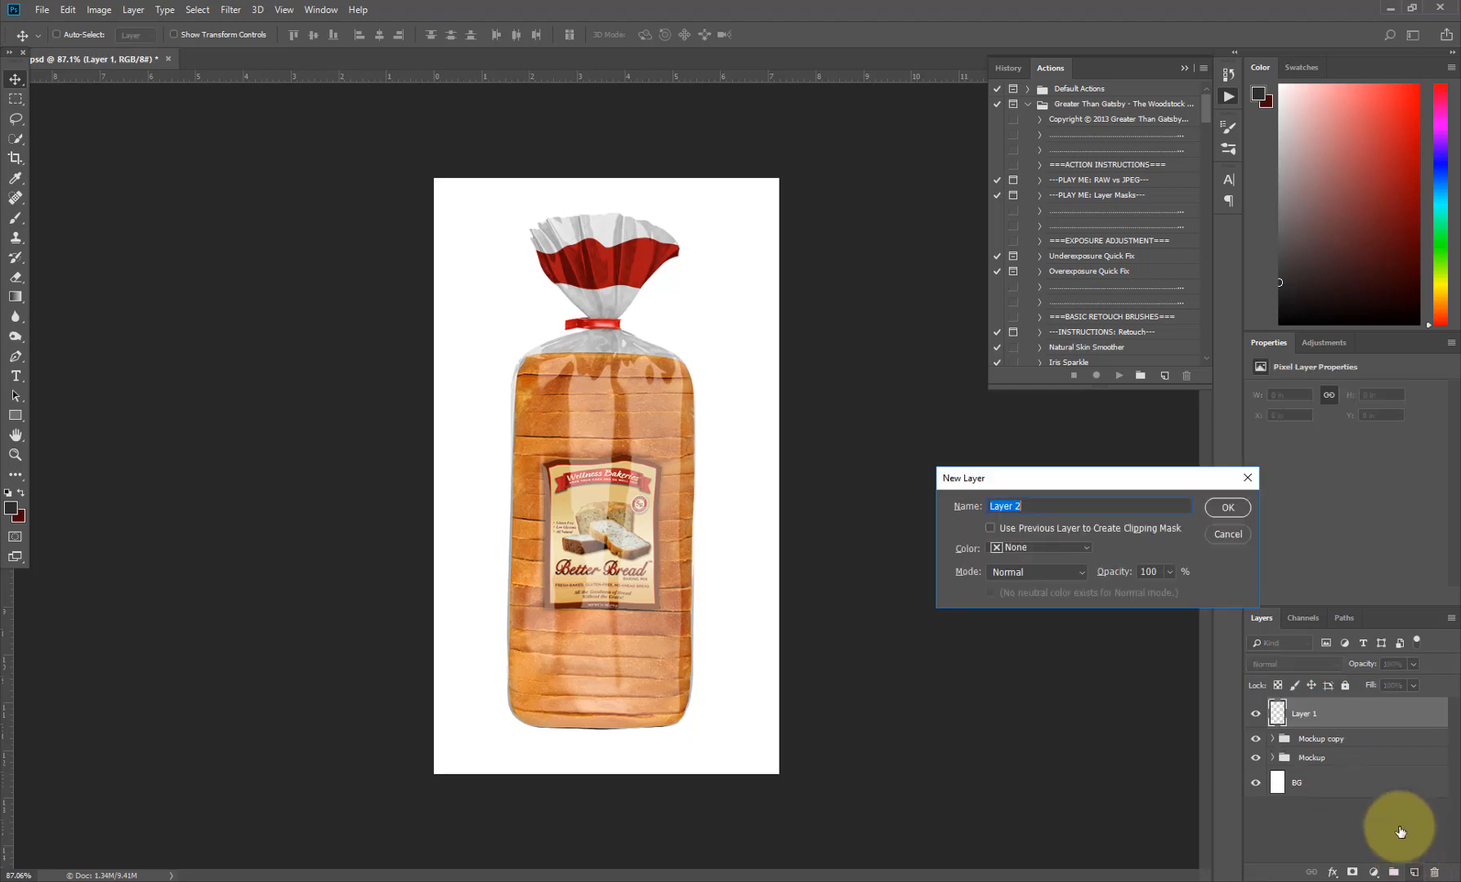
text(S)
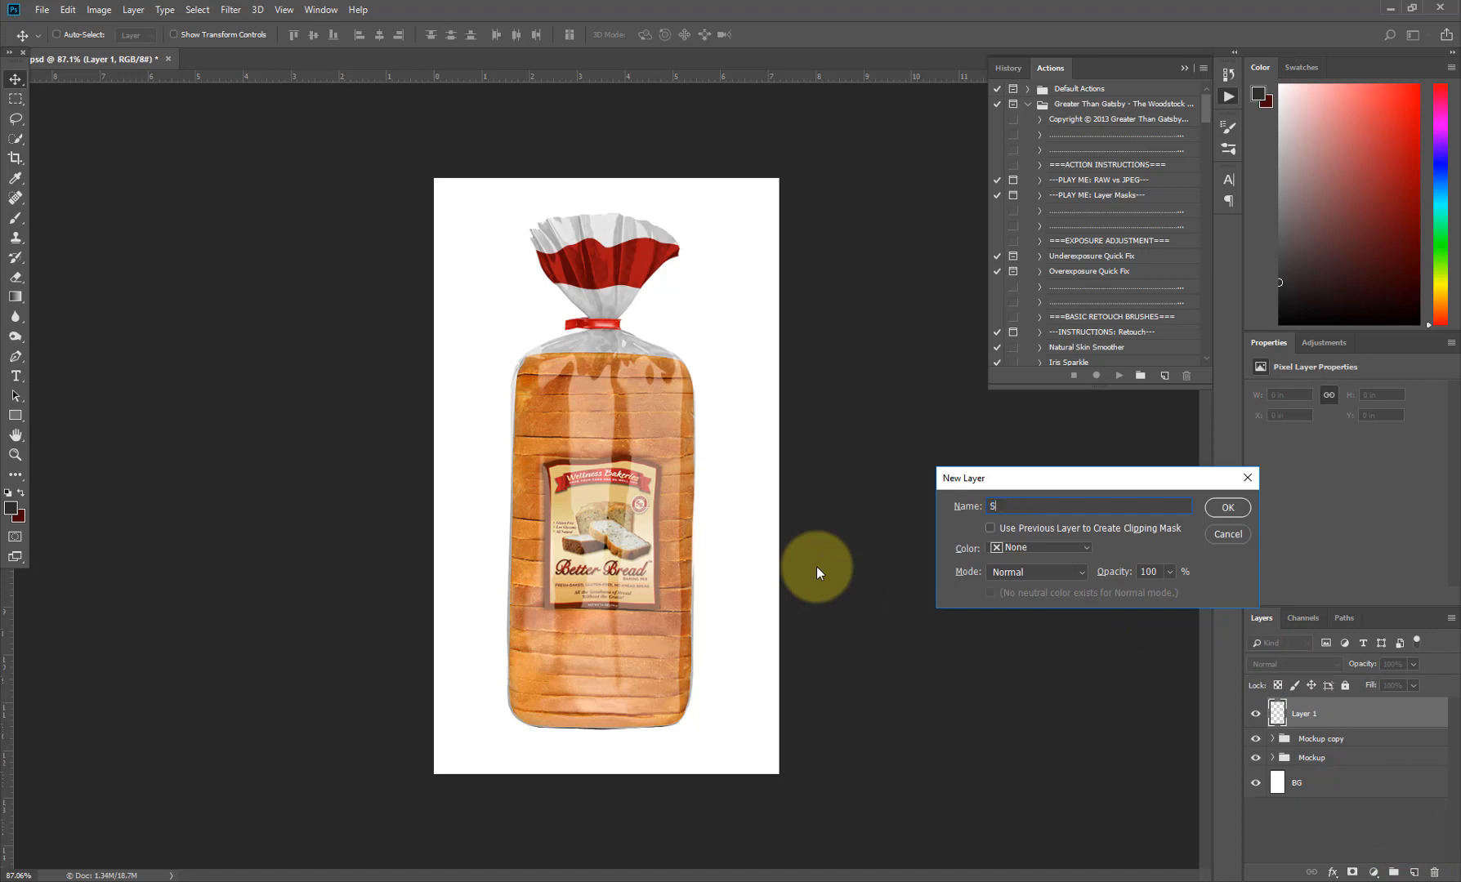
text(hadow)
key(Return)
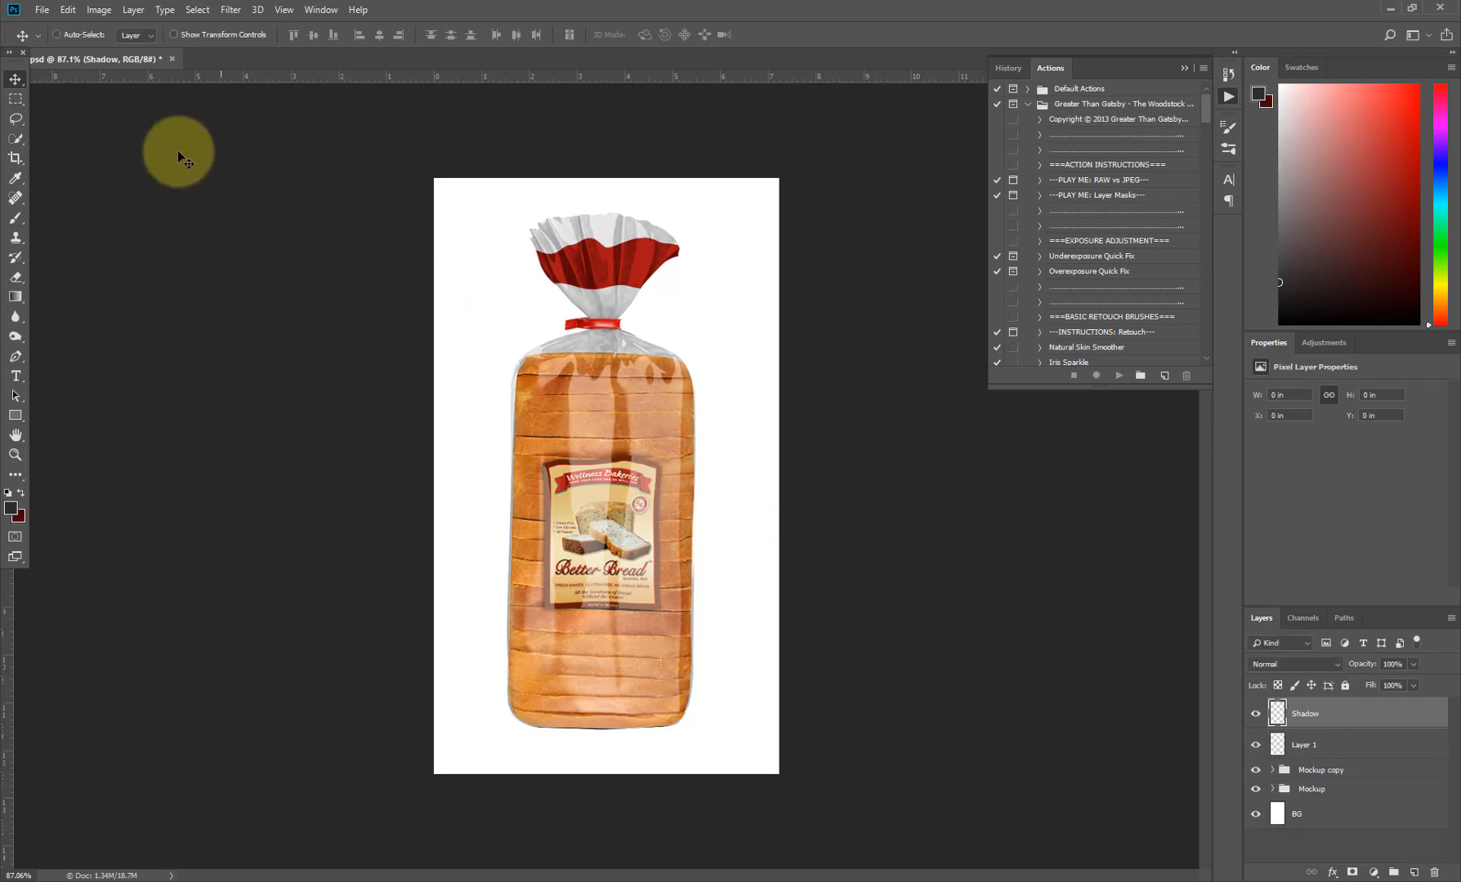
- Select a flat ellipse about 3.2 in wide and 0.2 in high along the bread bag's bottom edge
click(14, 104)
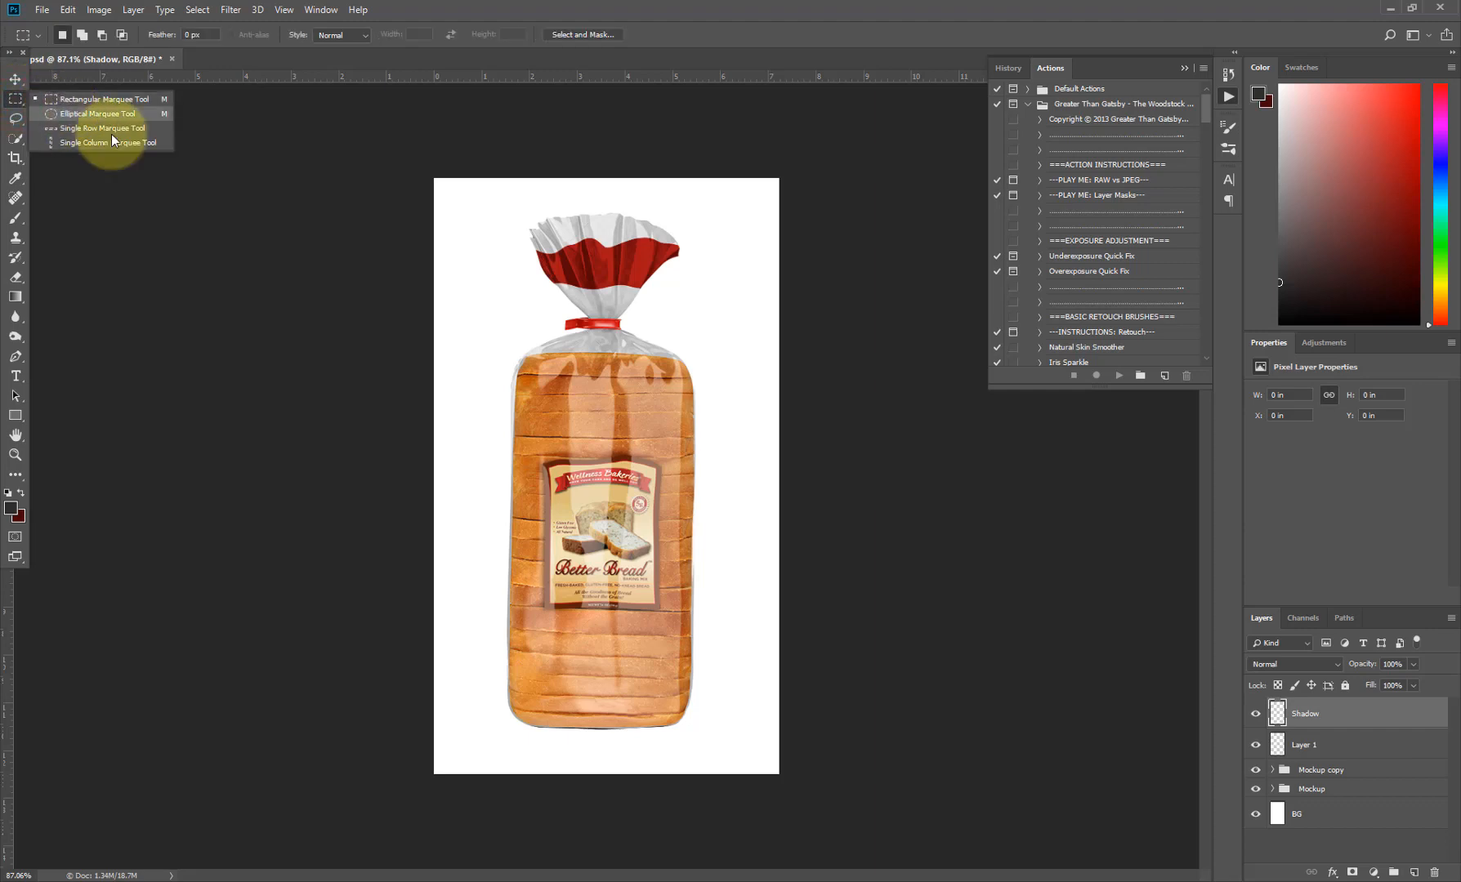
click(82, 112)
drag(625, 715, 682, 747)
drag(645, 678, 684, 525)
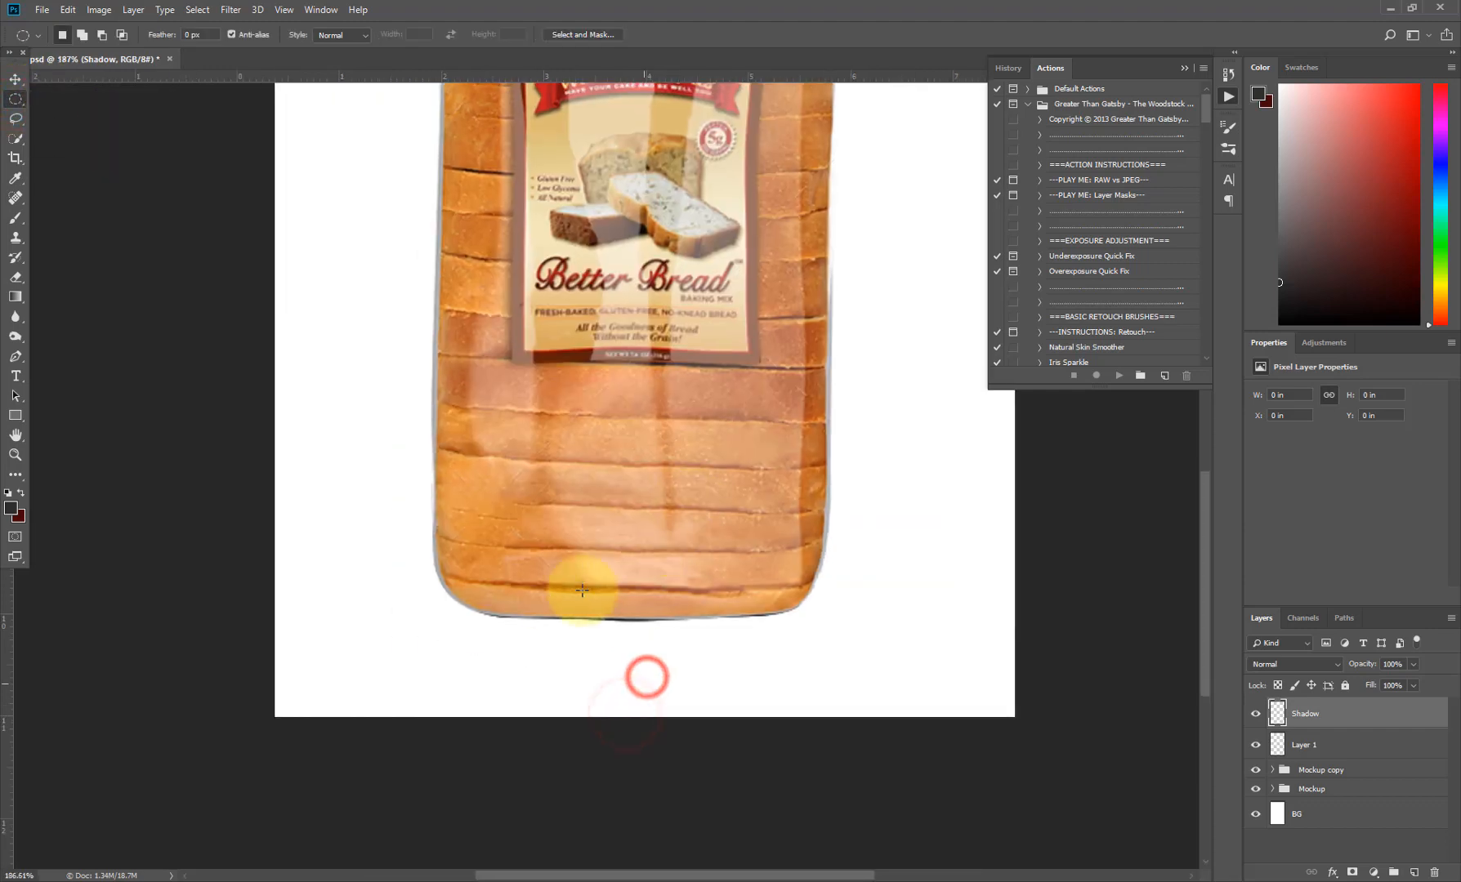
drag(436, 614, 788, 619)
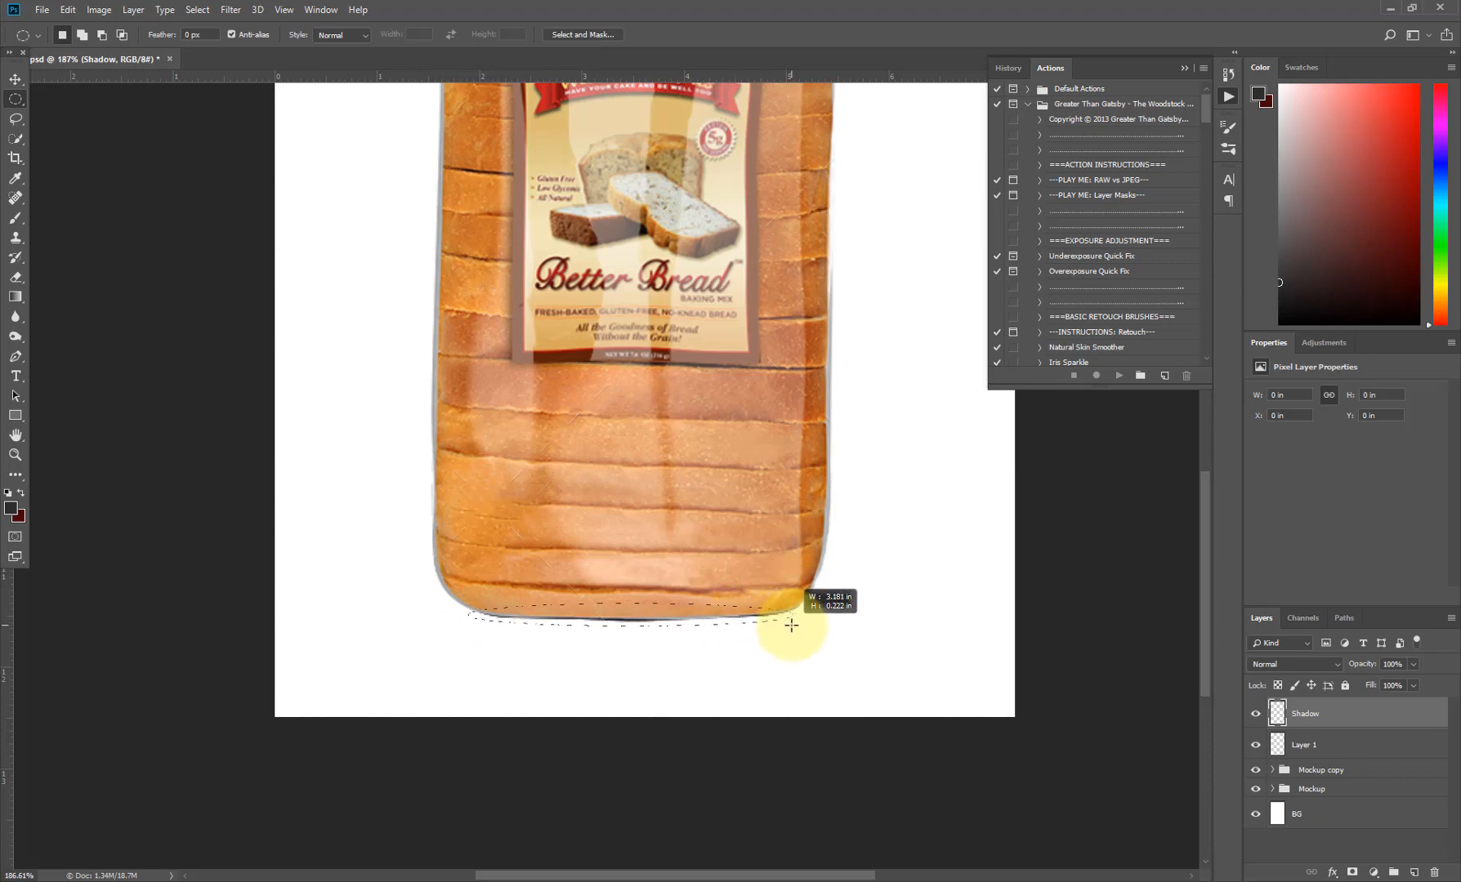
drag(789, 620, 792, 623)
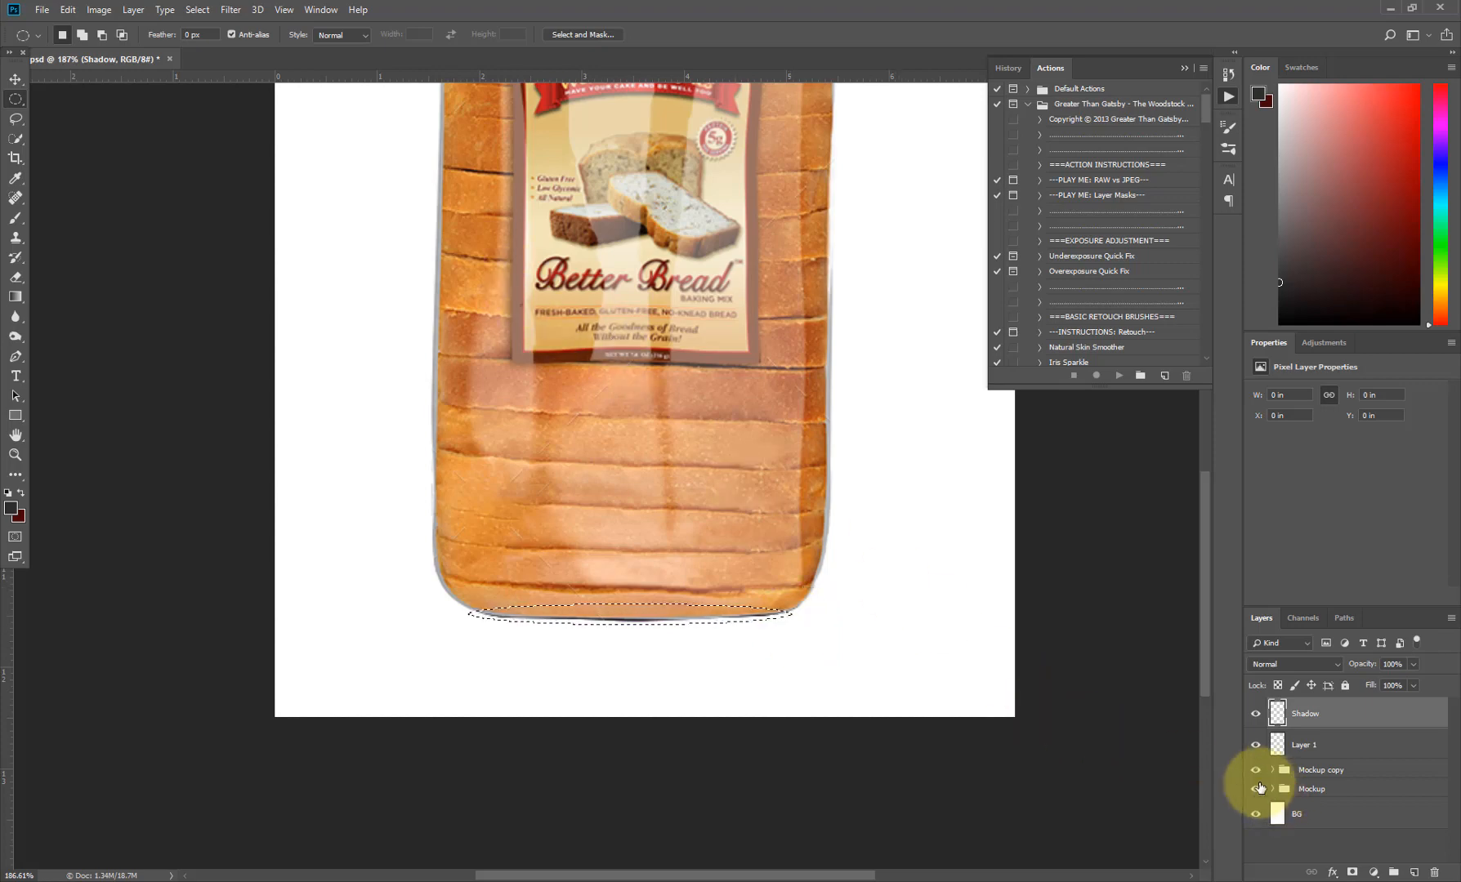
- Fill the ellipse with black (000000) on the Shadow layer, deselect, and move the layer below the Mockup group
click(12, 507)
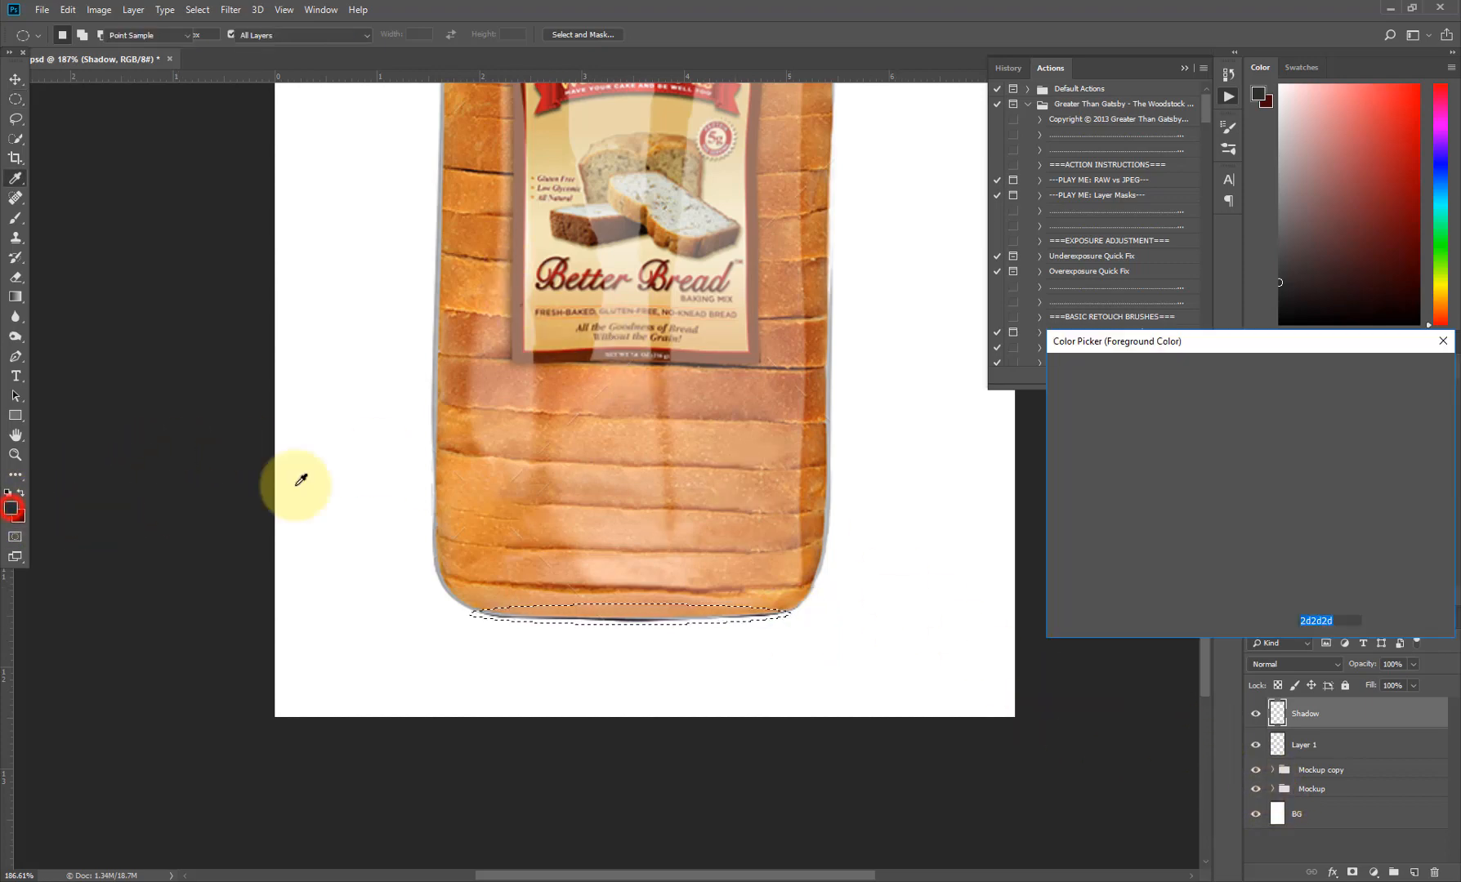
click(1061, 562)
click(1397, 370)
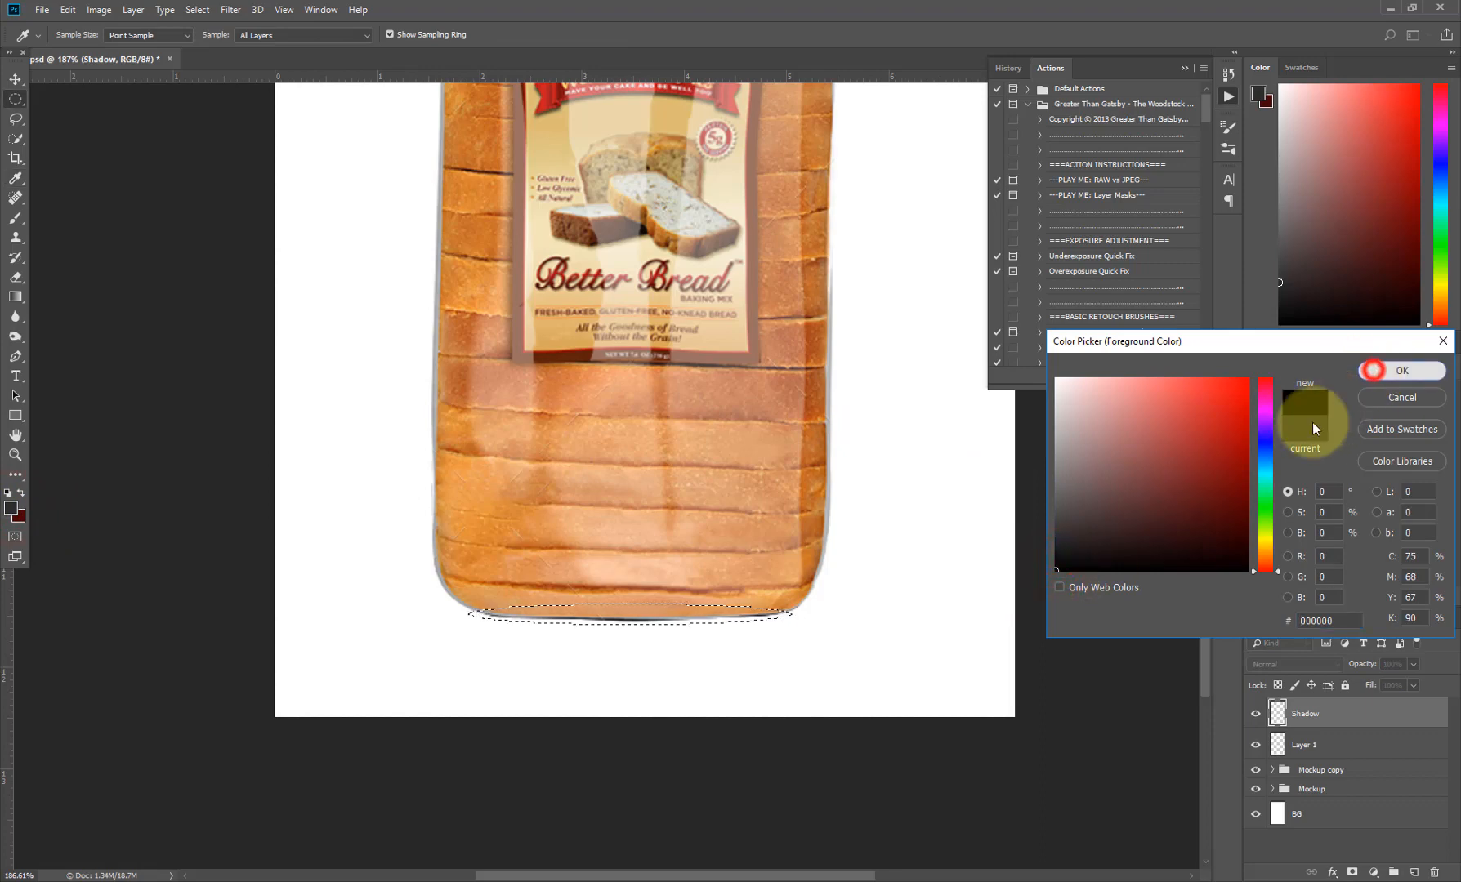
key(alt+BackSpace)
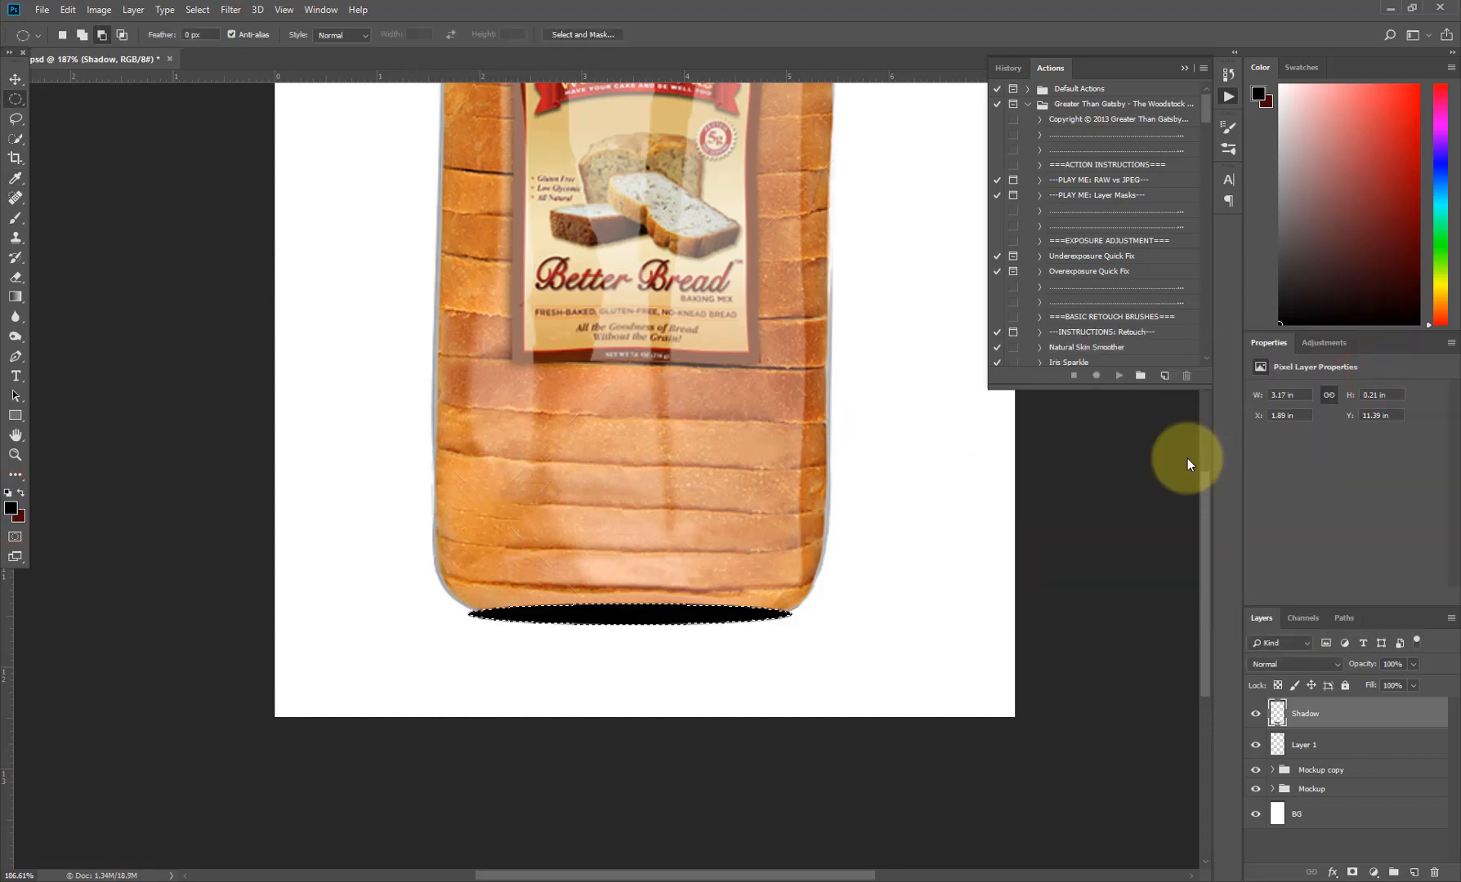
key(ctrl+d)
drag(1345, 712, 1328, 833)
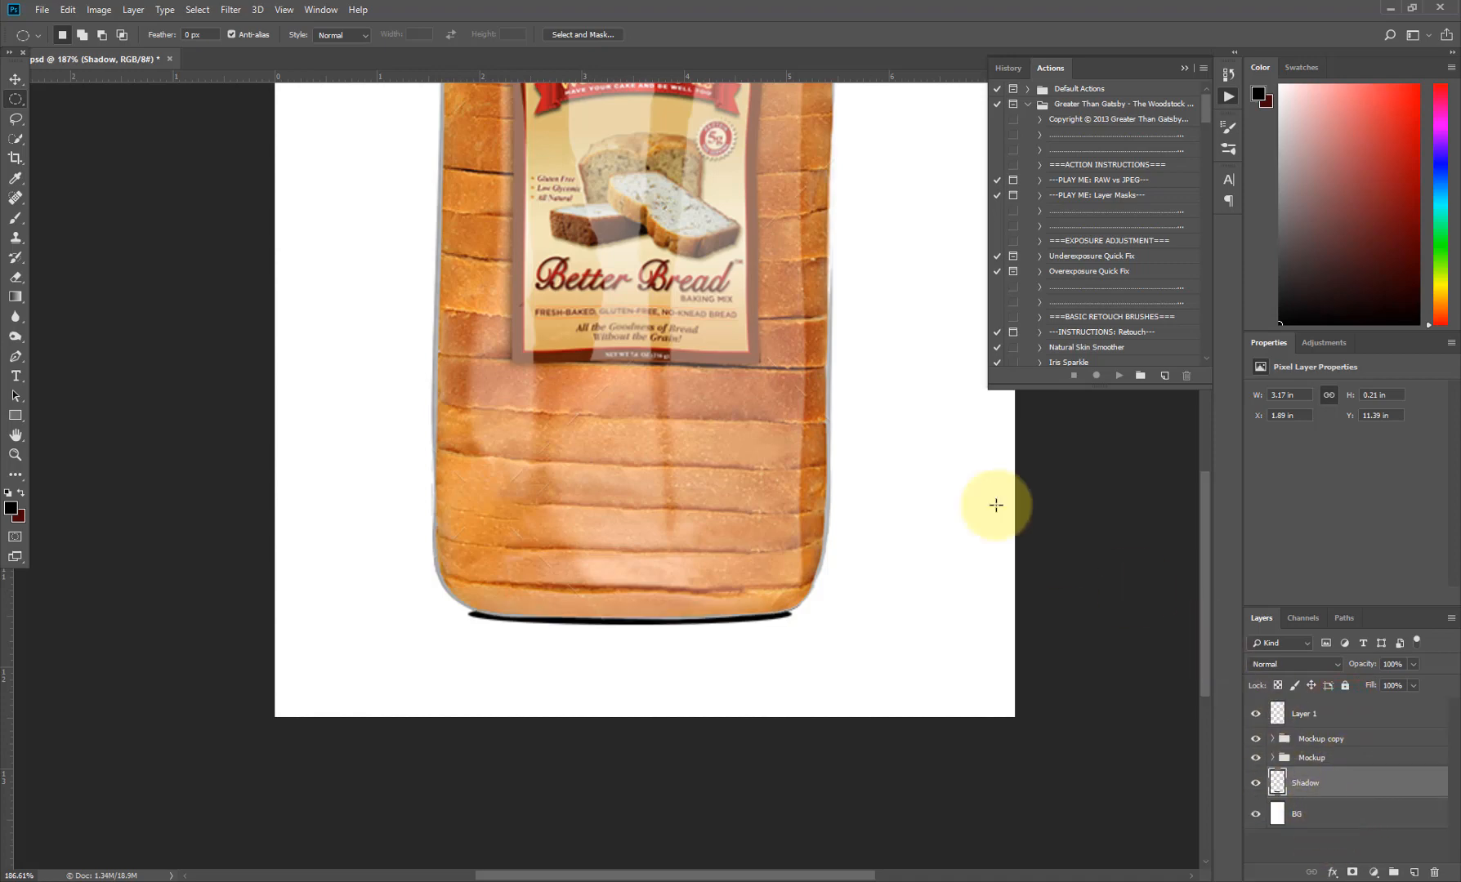
- Apply a Gaussian Blur of 2.3 pixels to the Shadow layer and nudge the shadow slightly up under the bag
click(229, 9)
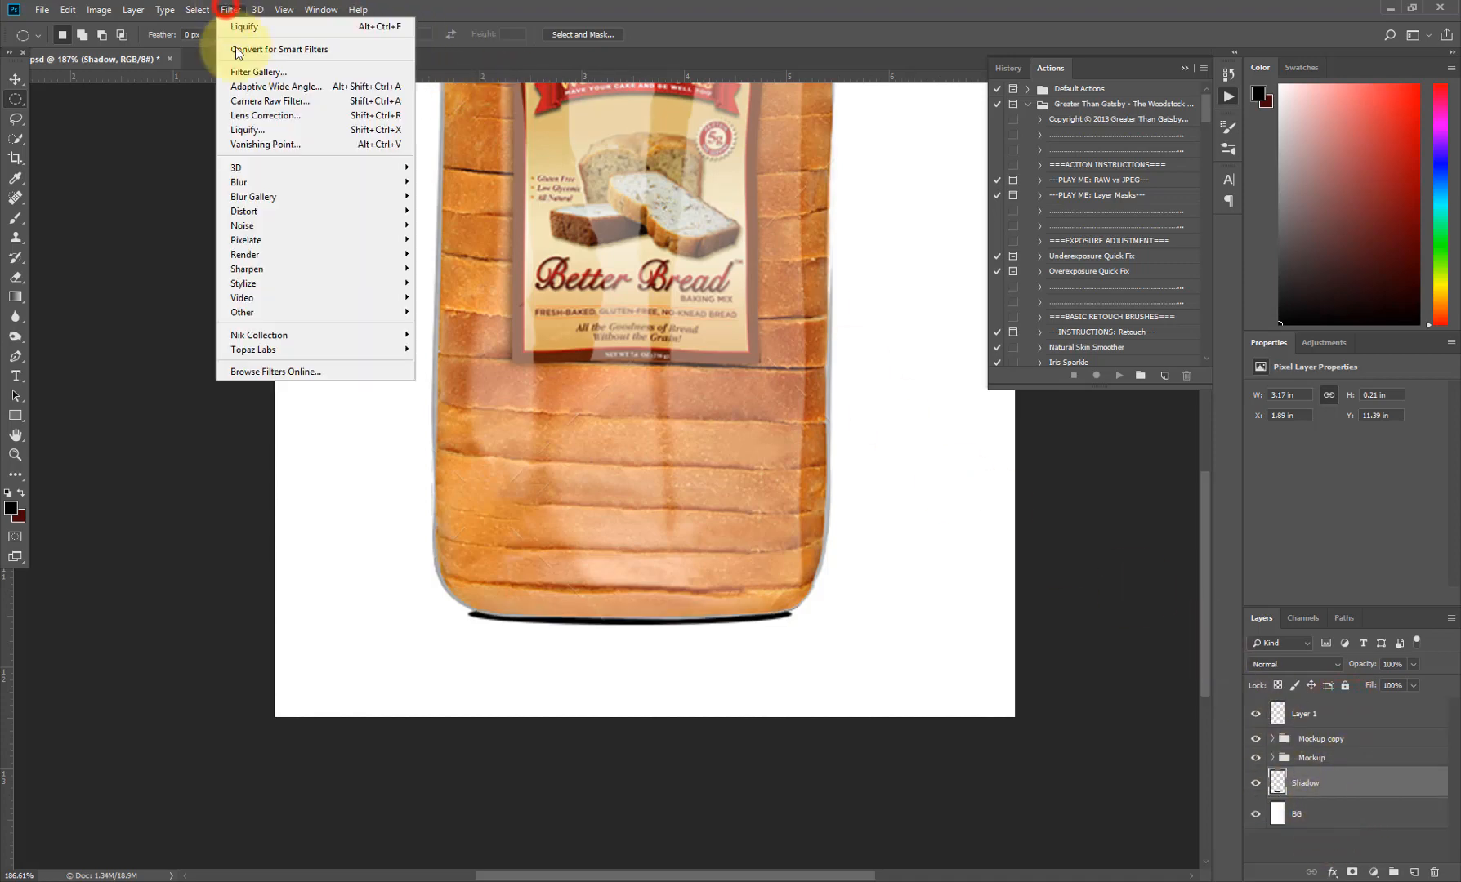
click(326, 182)
click(475, 237)
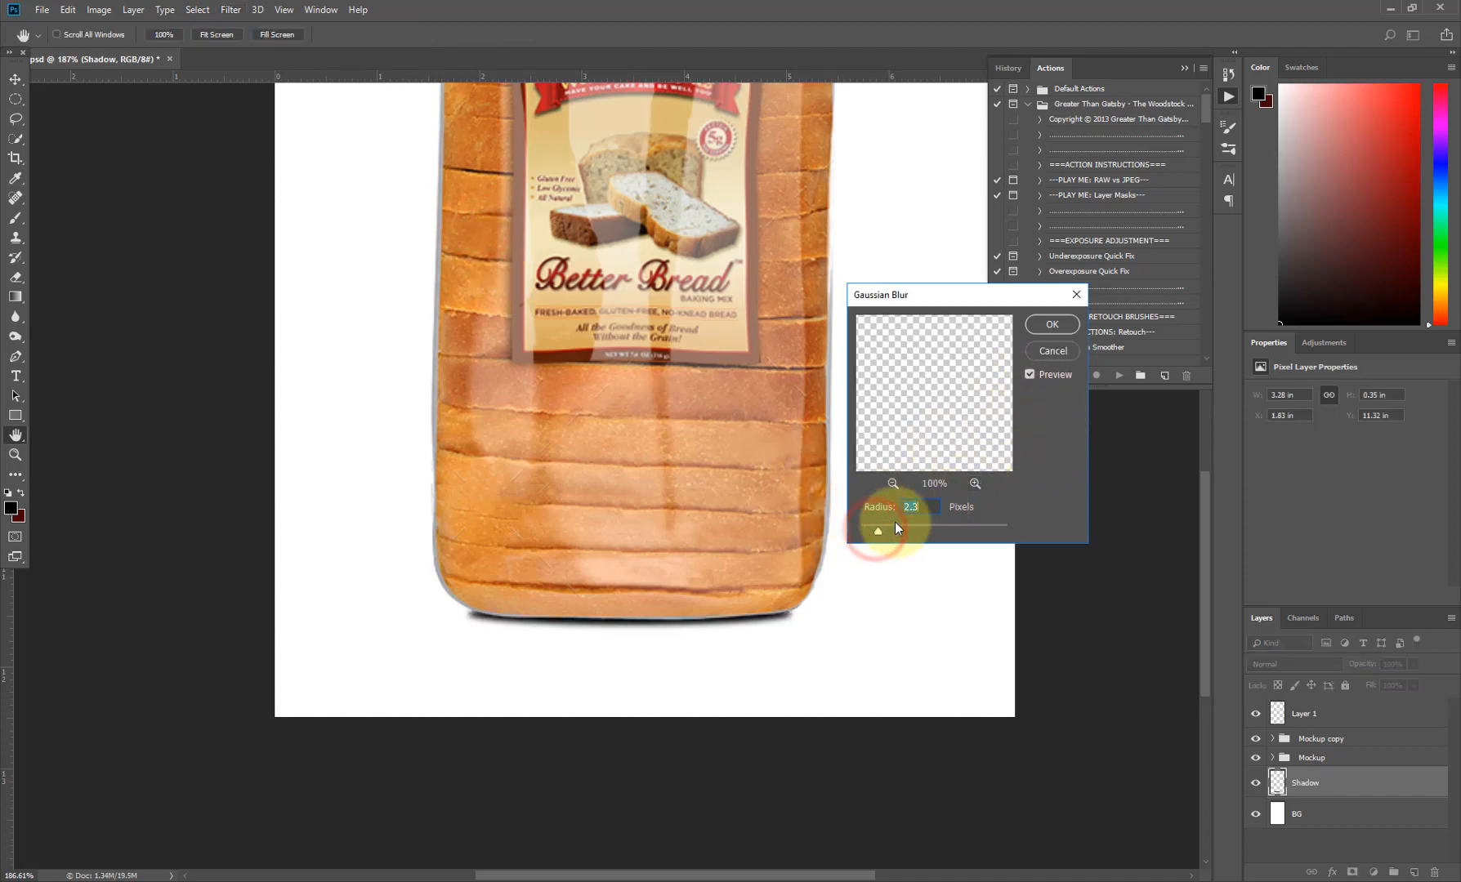
click(1047, 327)
key(v)
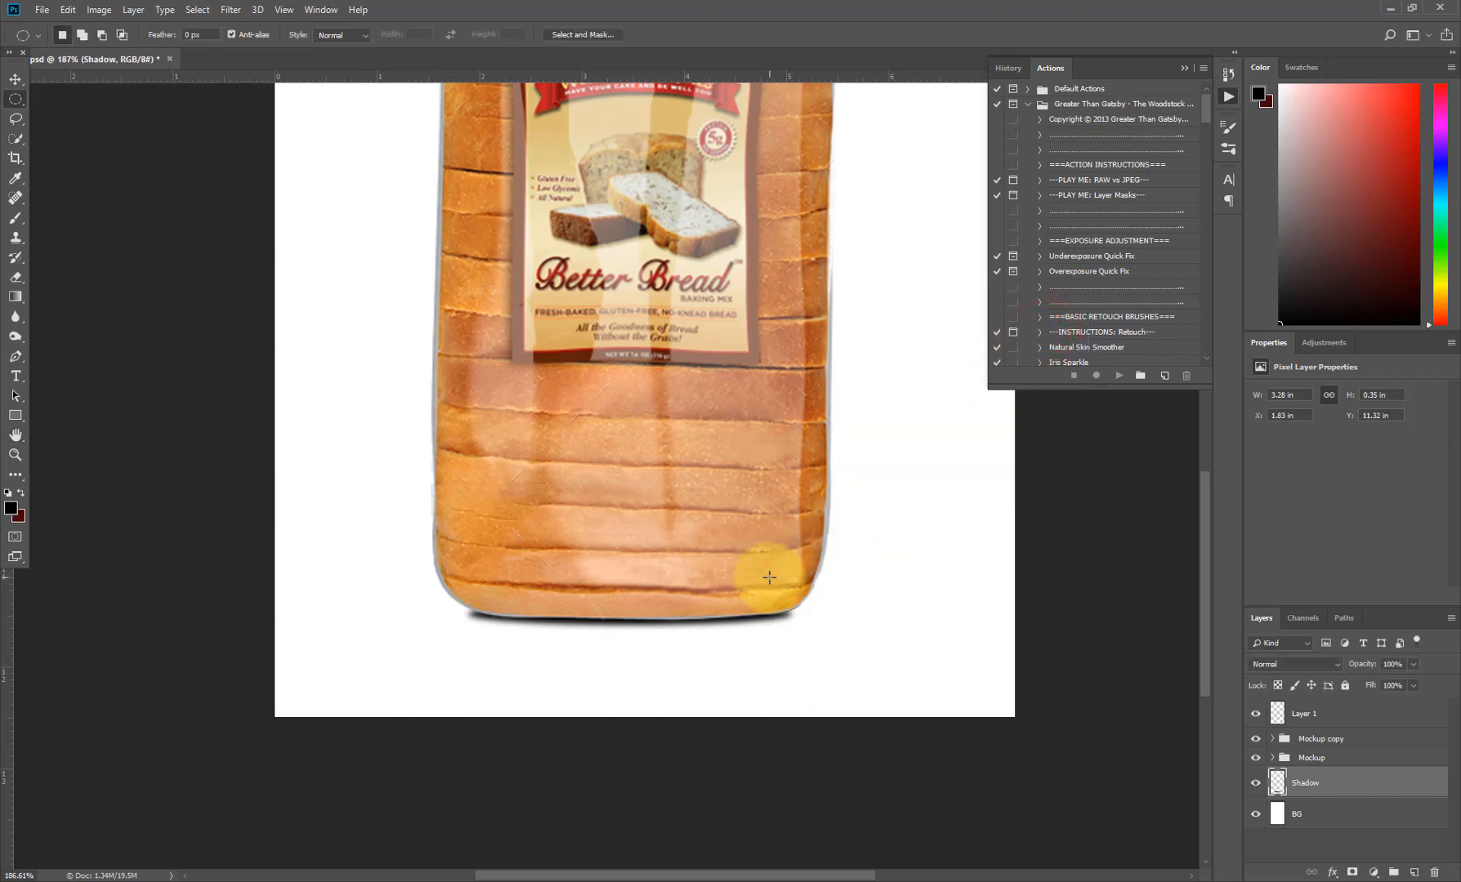
drag(756, 588, 756, 606)
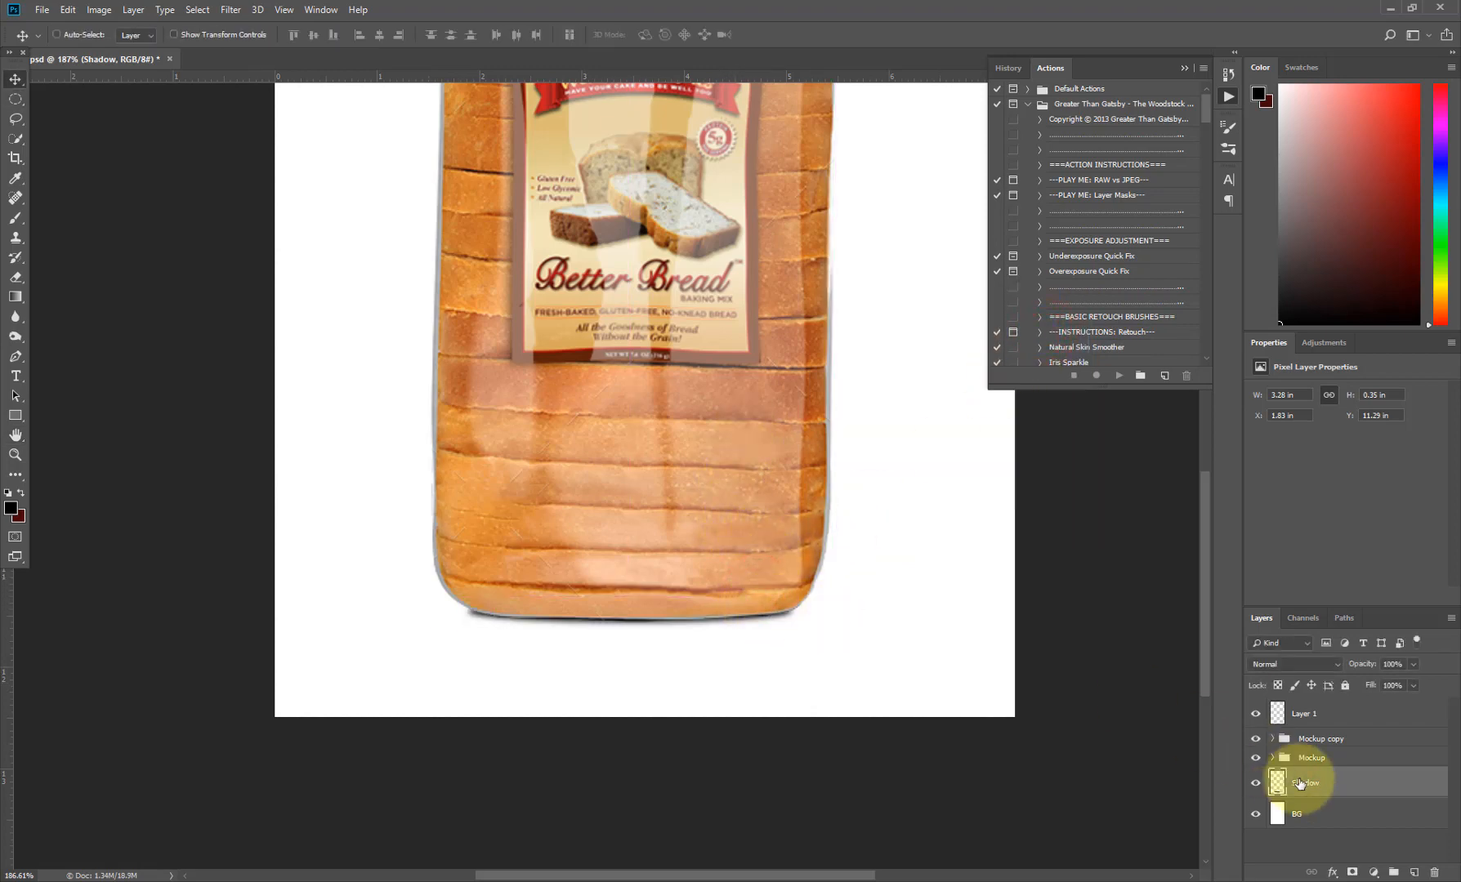
- Duplicate the Shadow layer, name the copy Shadow Motion, and place it beneath Shadow
drag(1350, 783, 1413, 873)
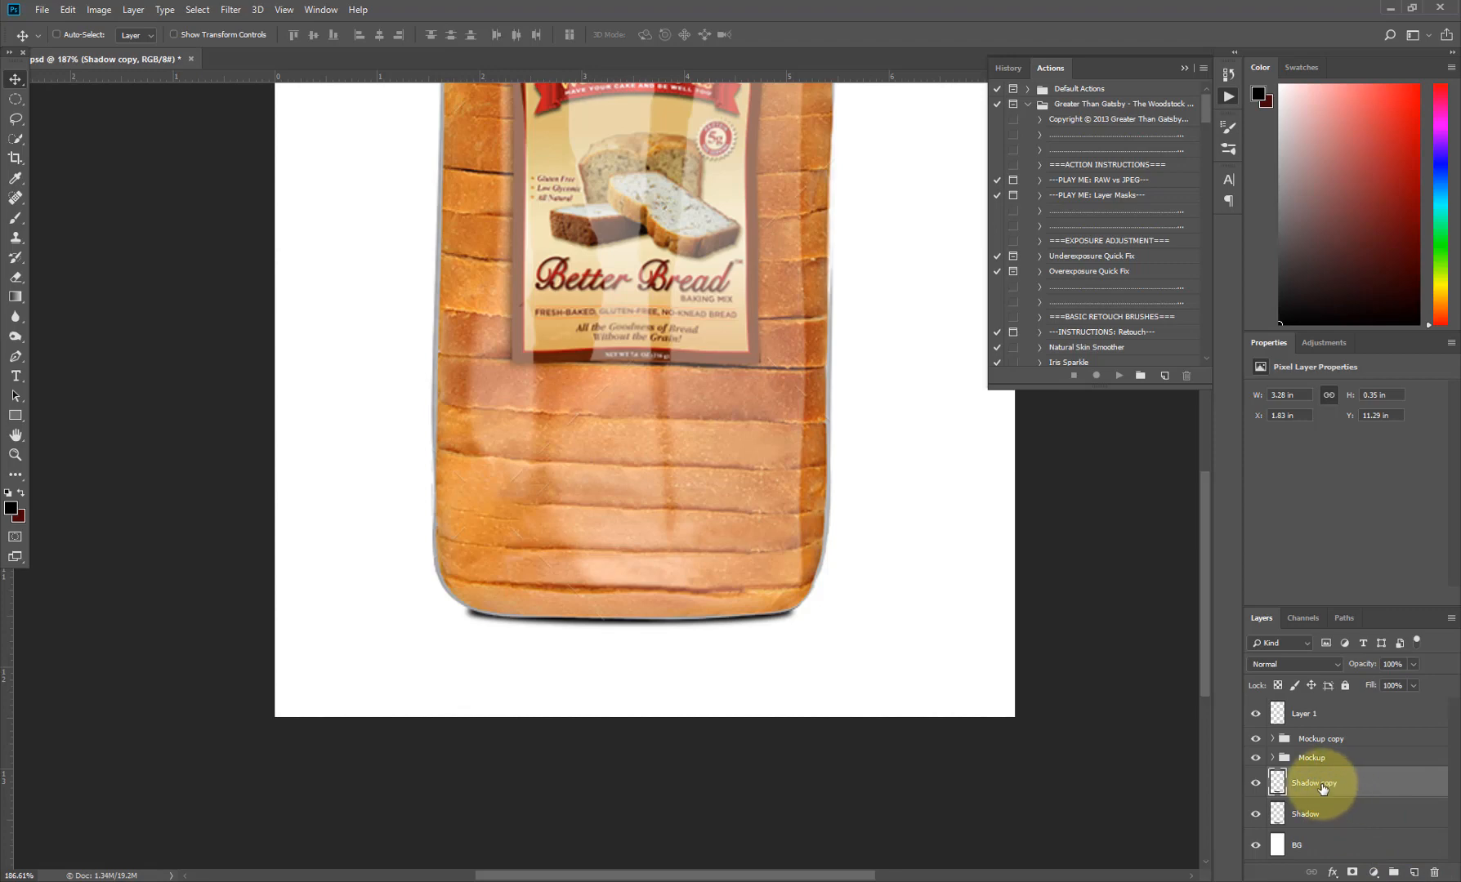
drag(1327, 784, 1357, 813)
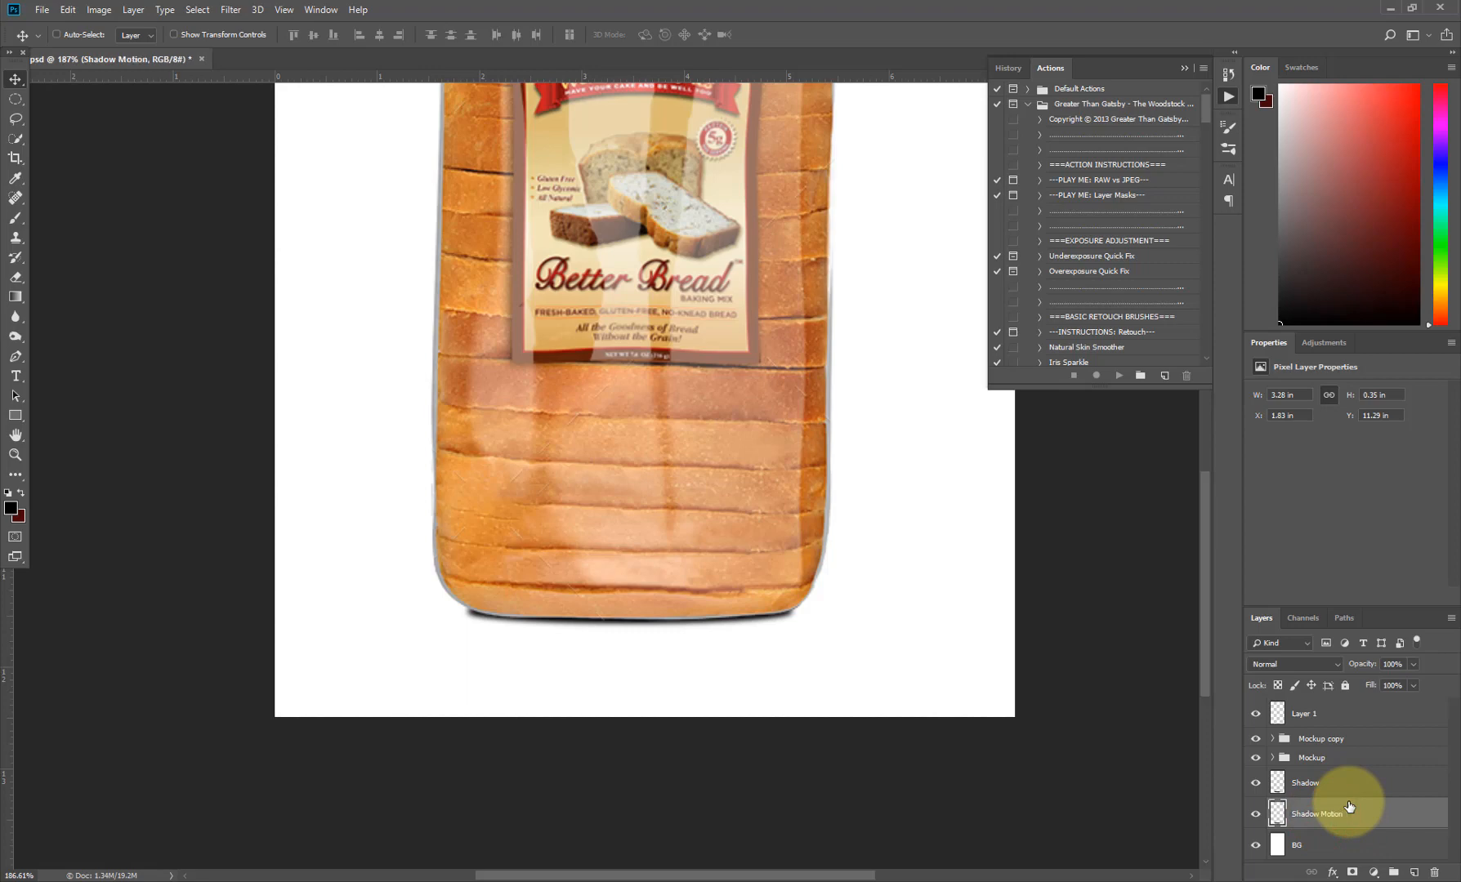
- Apply a Motion Blur to the Shadow Motion layer with angle 0° and distance 57 pixels
click(230, 10)
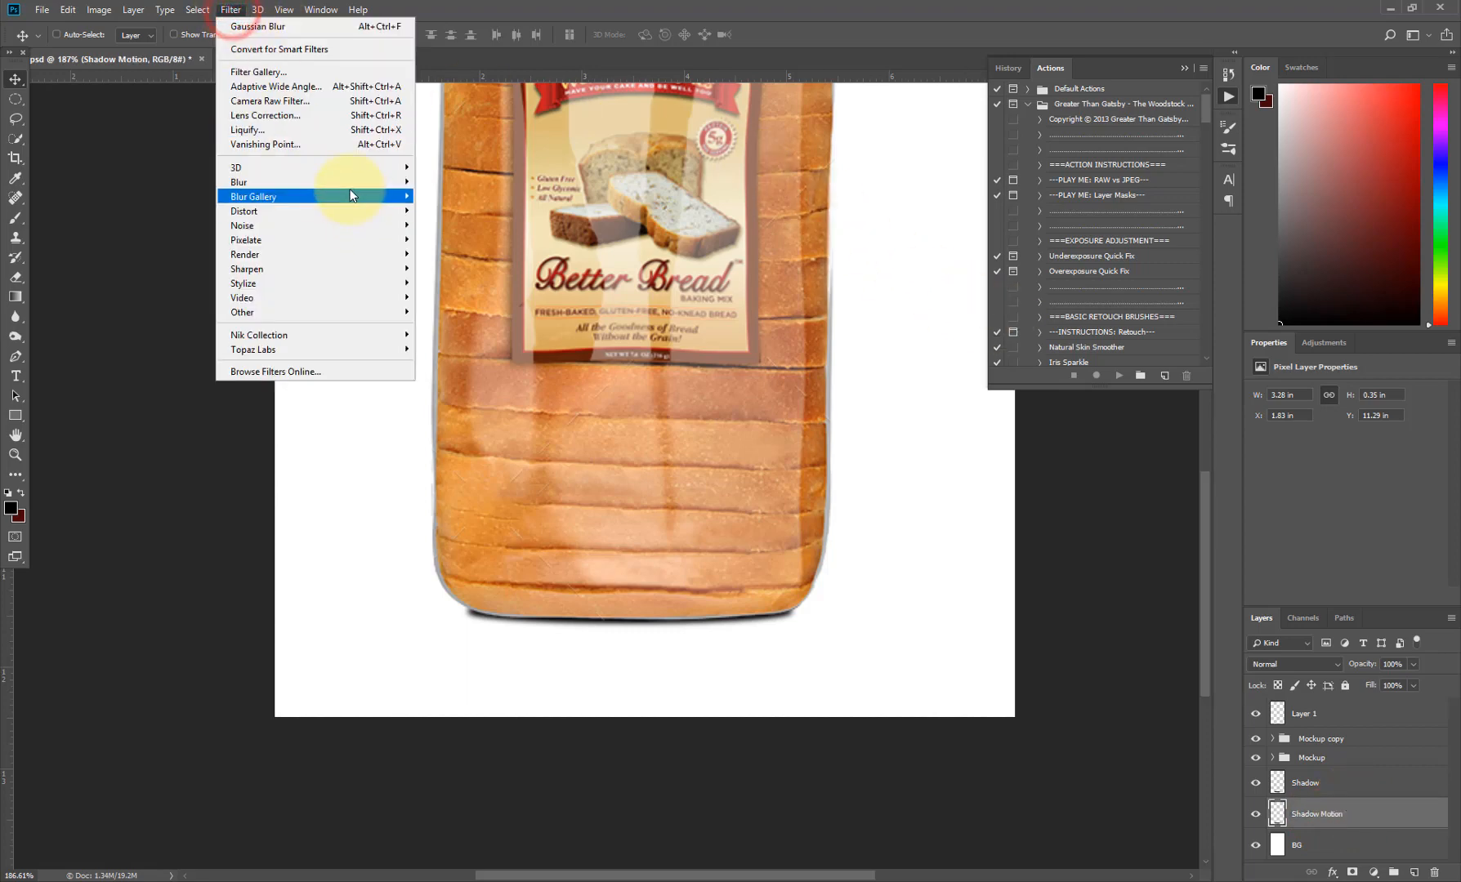
mouse_move(351, 182)
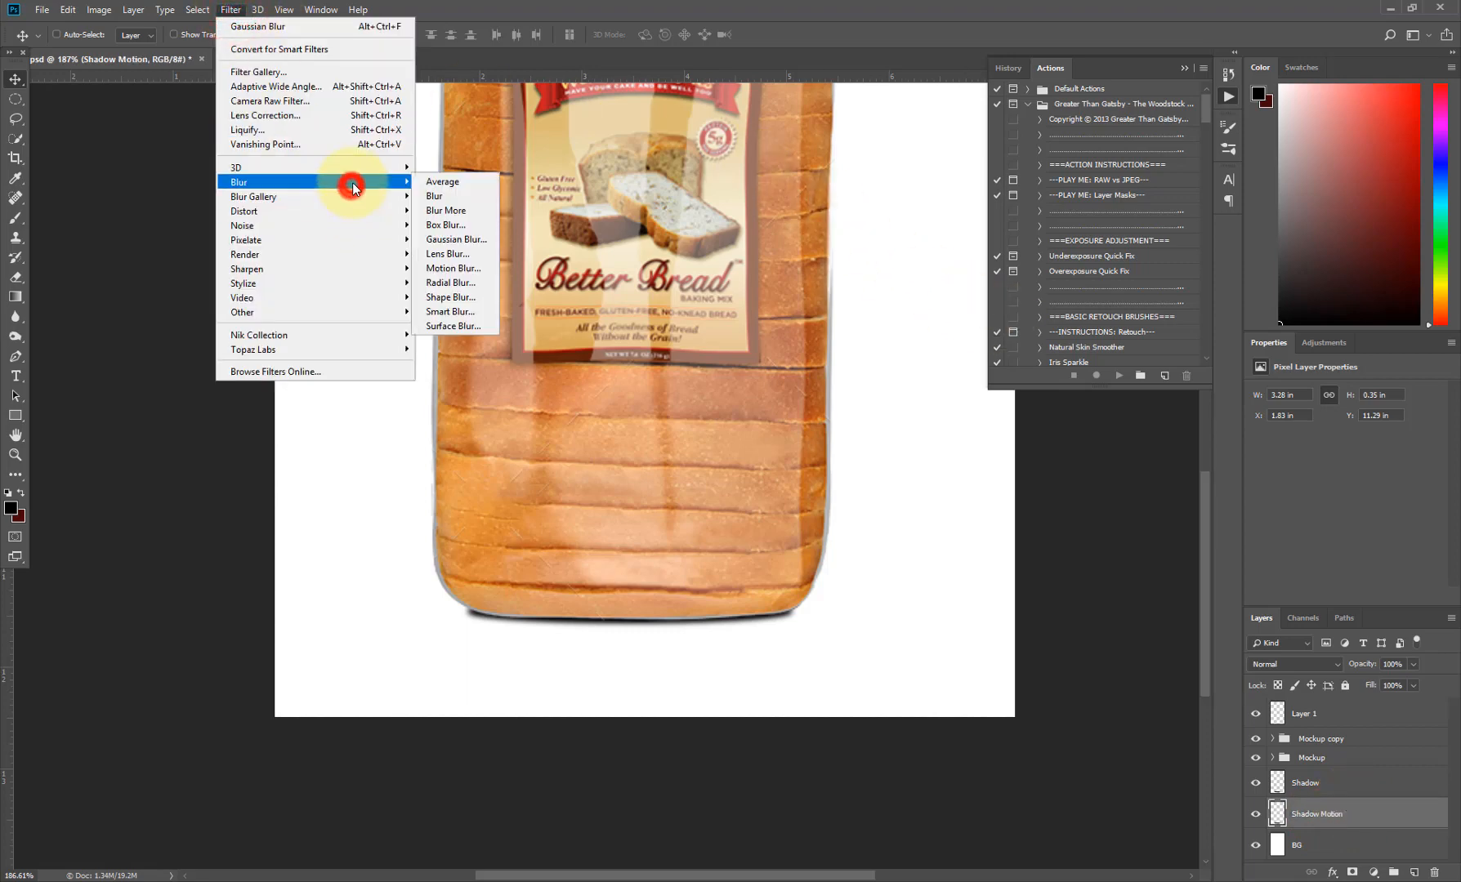
click(459, 267)
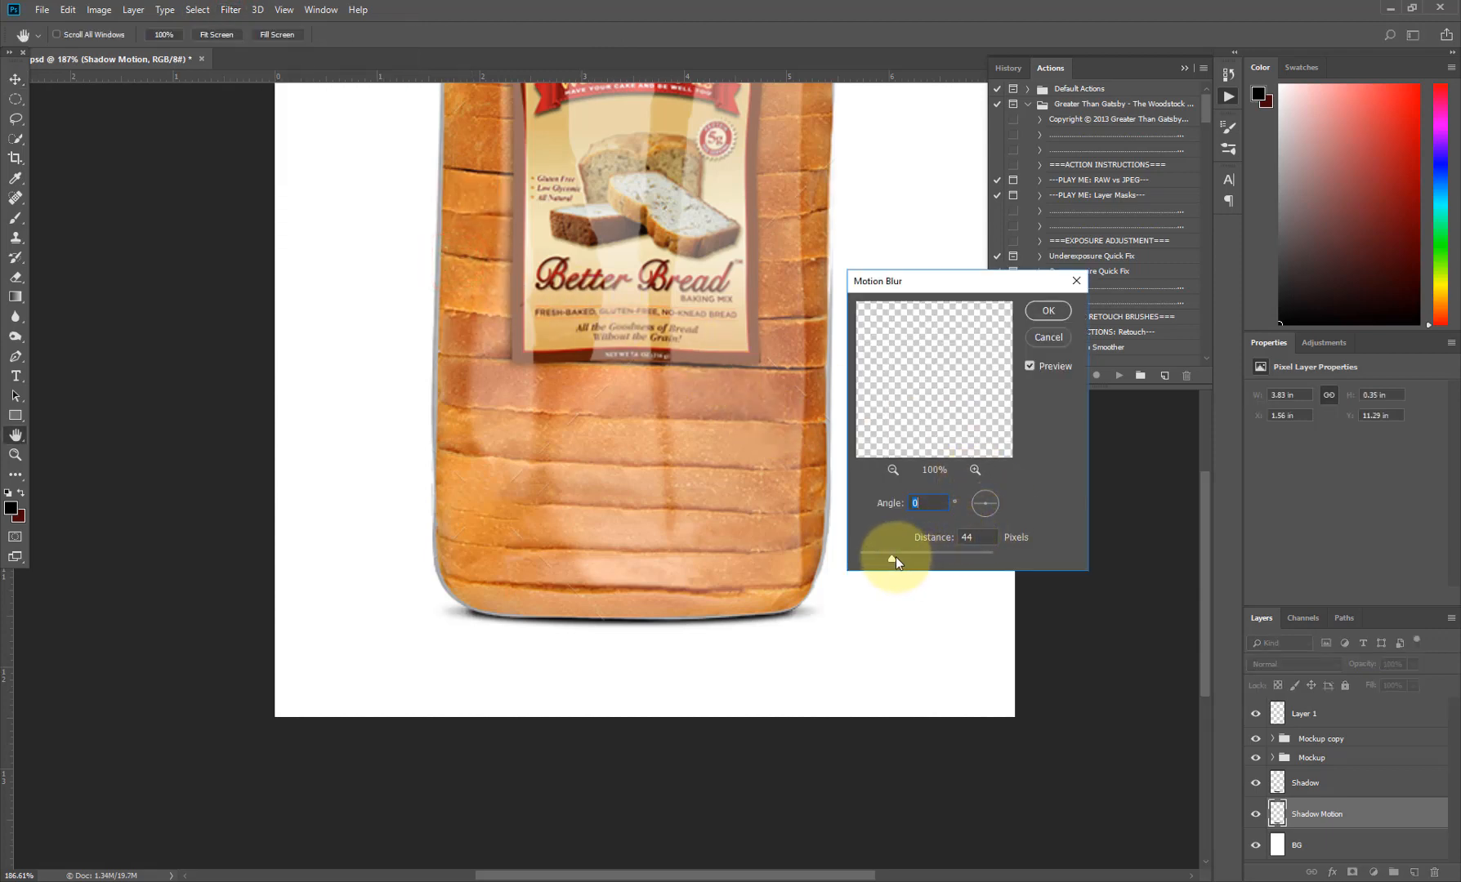
drag(898, 556, 896, 556)
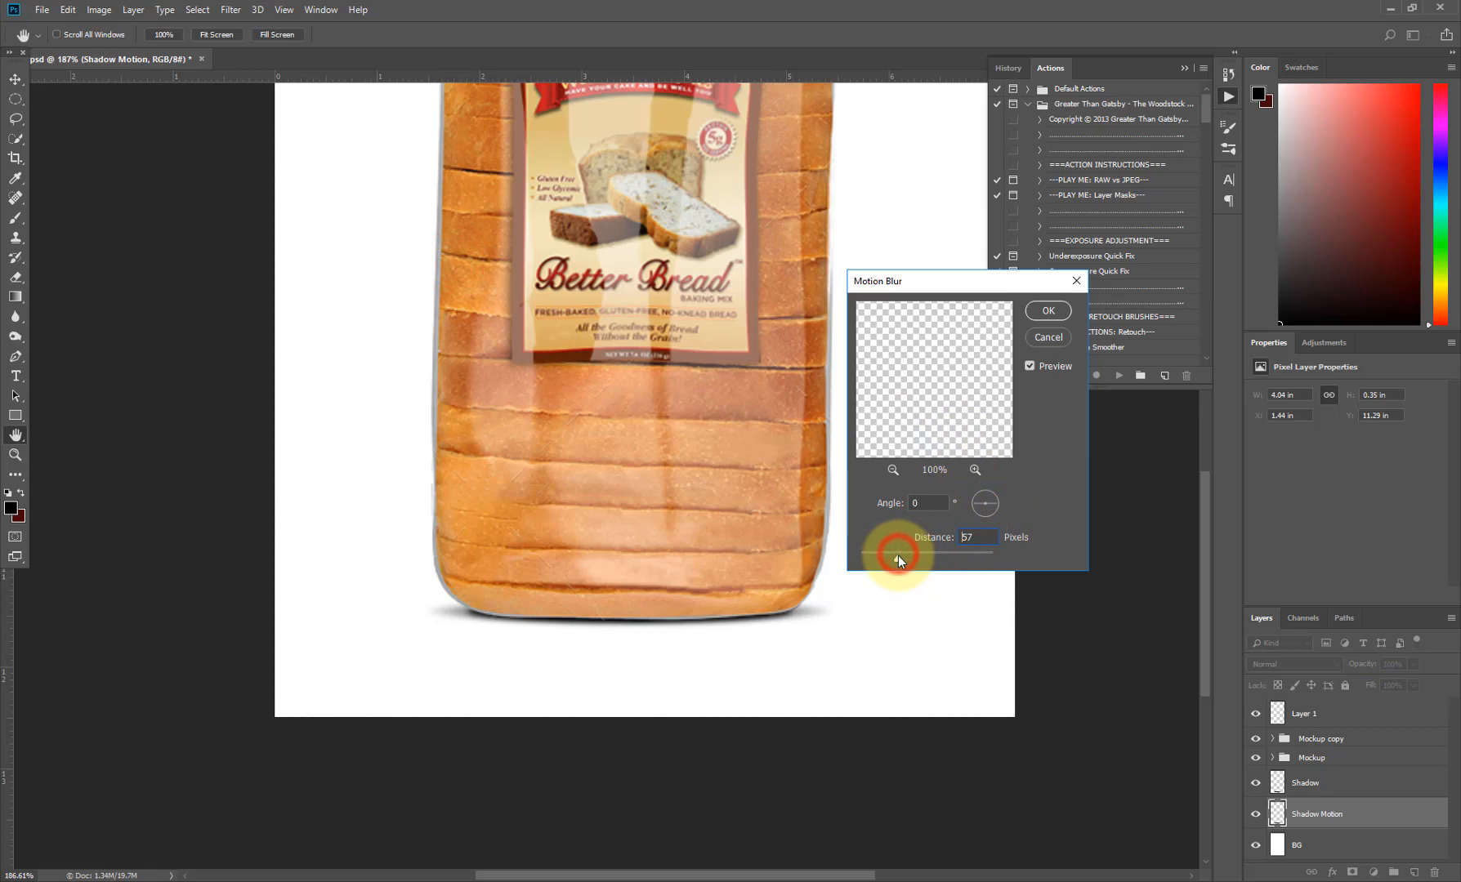
click(1048, 310)
key(v)
- Set the Shadow layer's opacity to 62%
click(1353, 782)
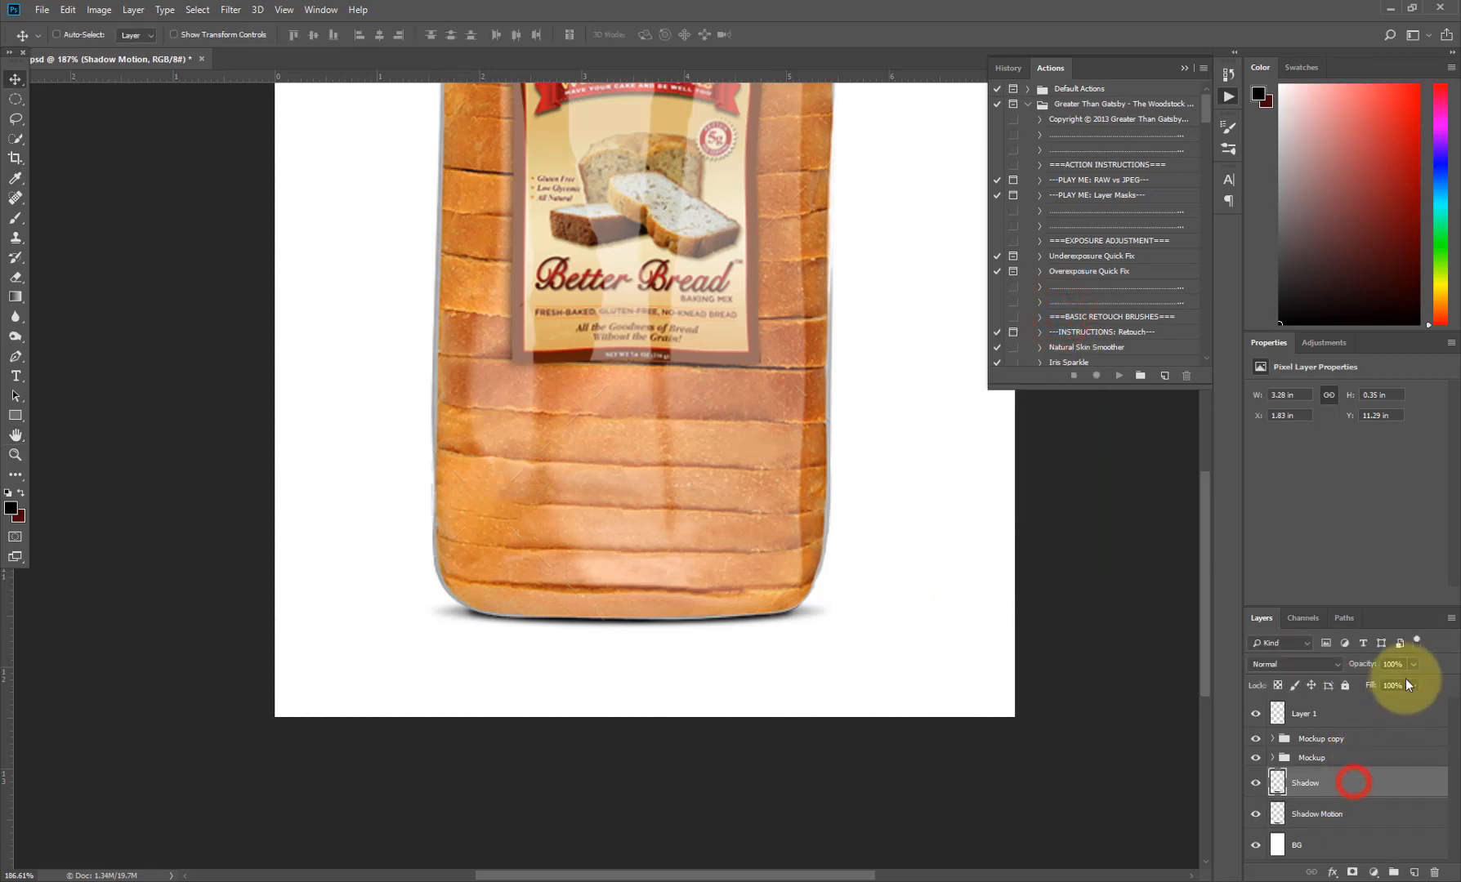
drag(1410, 681, 1387, 685)
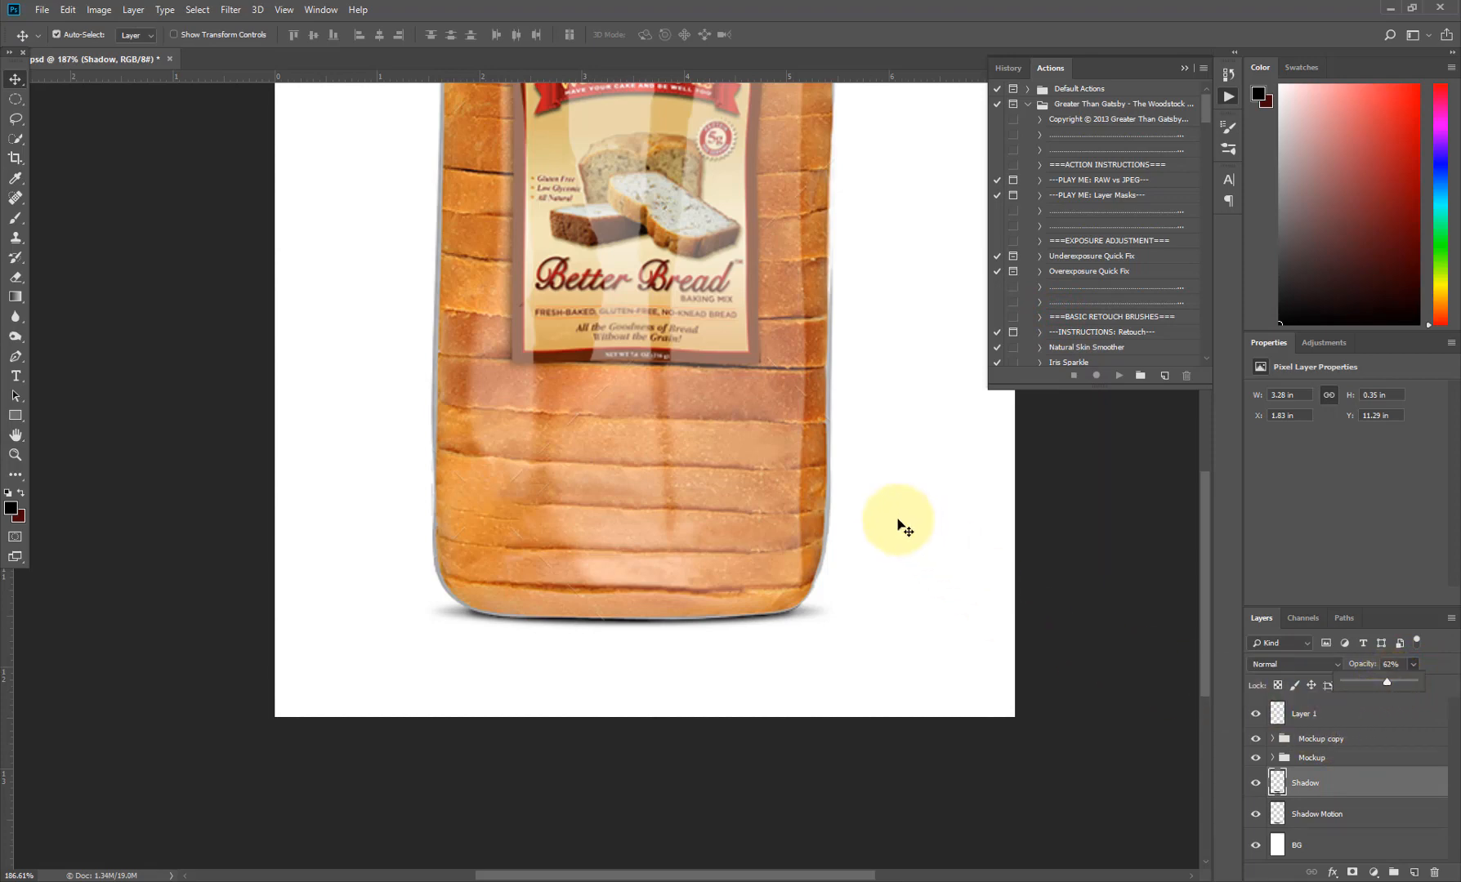
drag(807, 555, 789, 592)
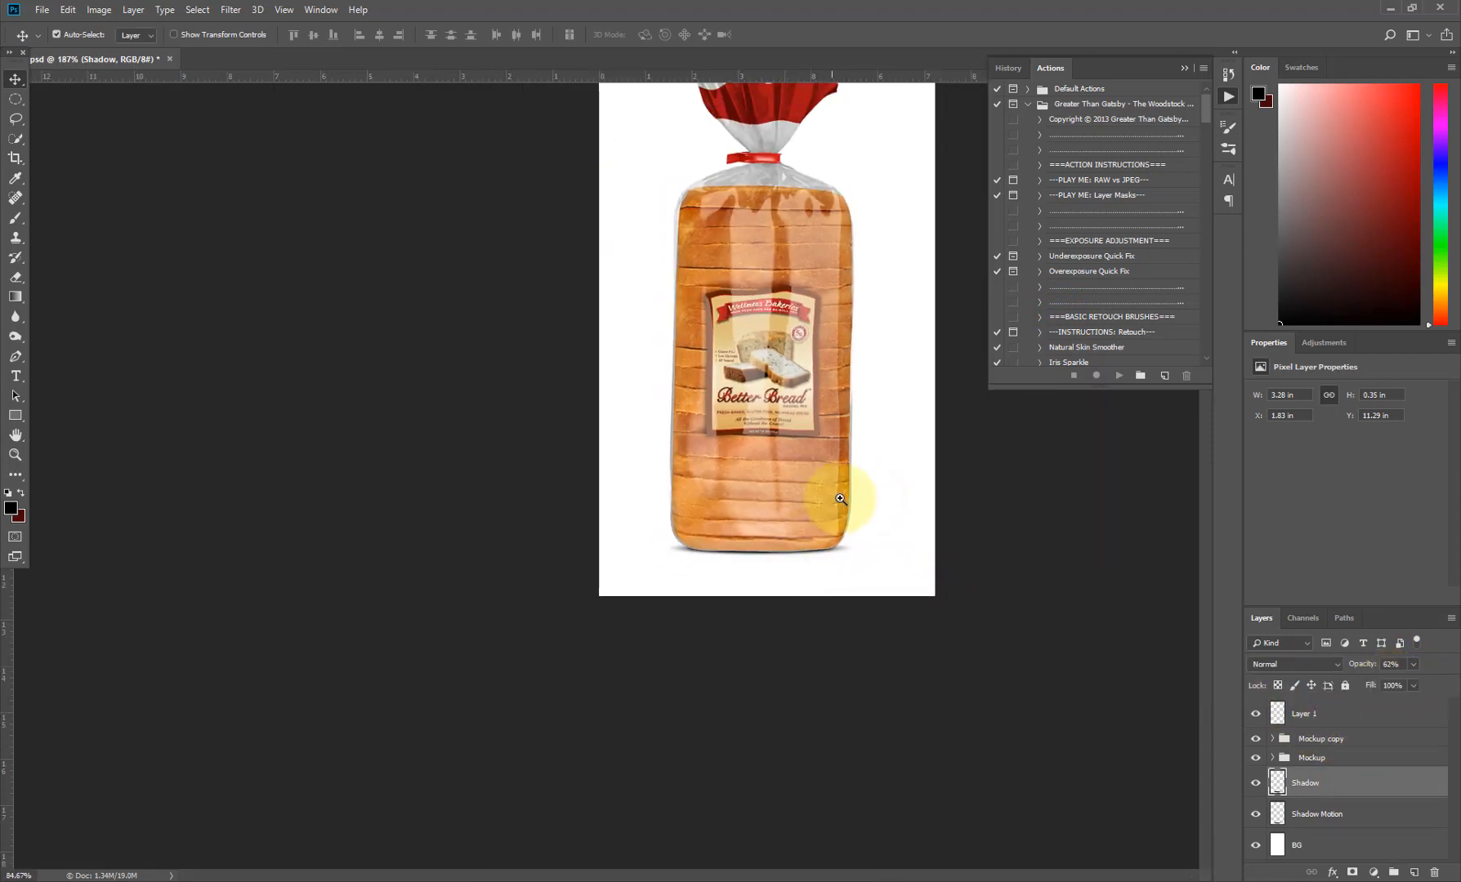
key(ctrl+0)
- Scale all layers from Layer 1 through Shadow Motion down to about 92% and move them up on the canvas
click(1360, 713)
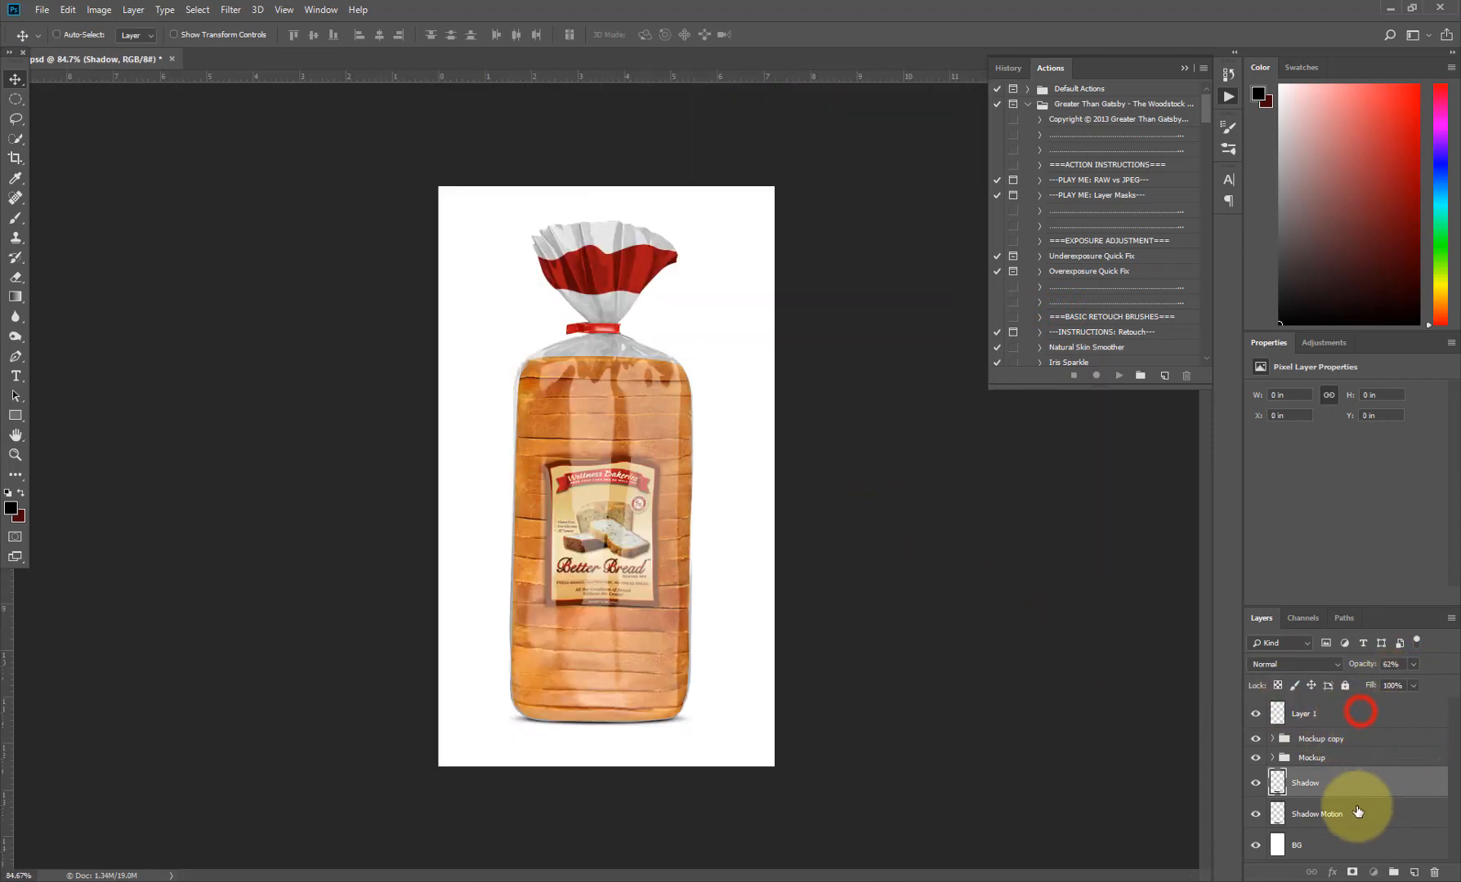
shift+click(1328, 813)
key(ctrl+t)
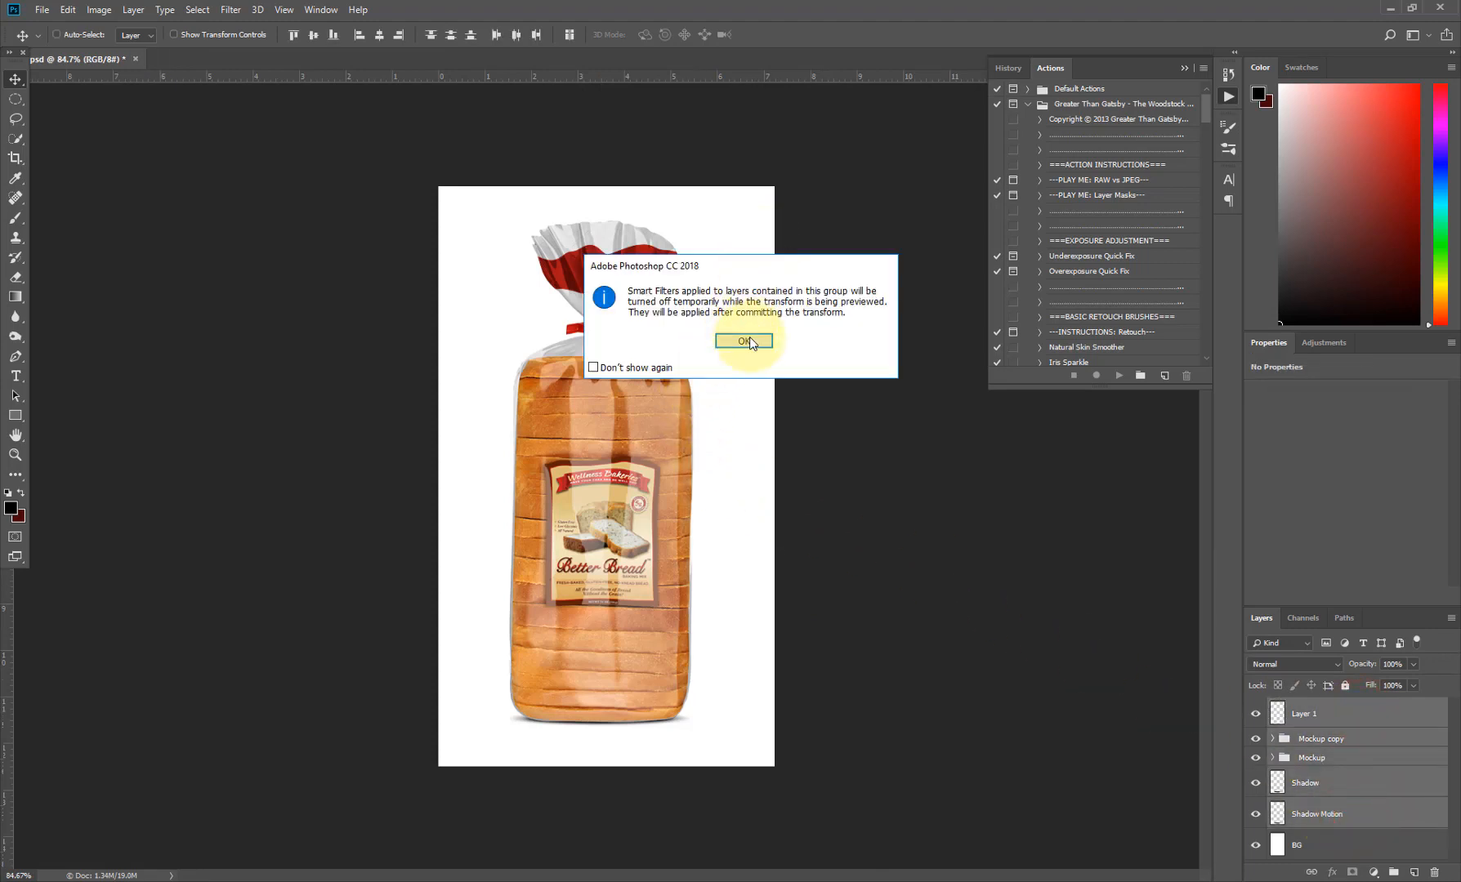
click(753, 342)
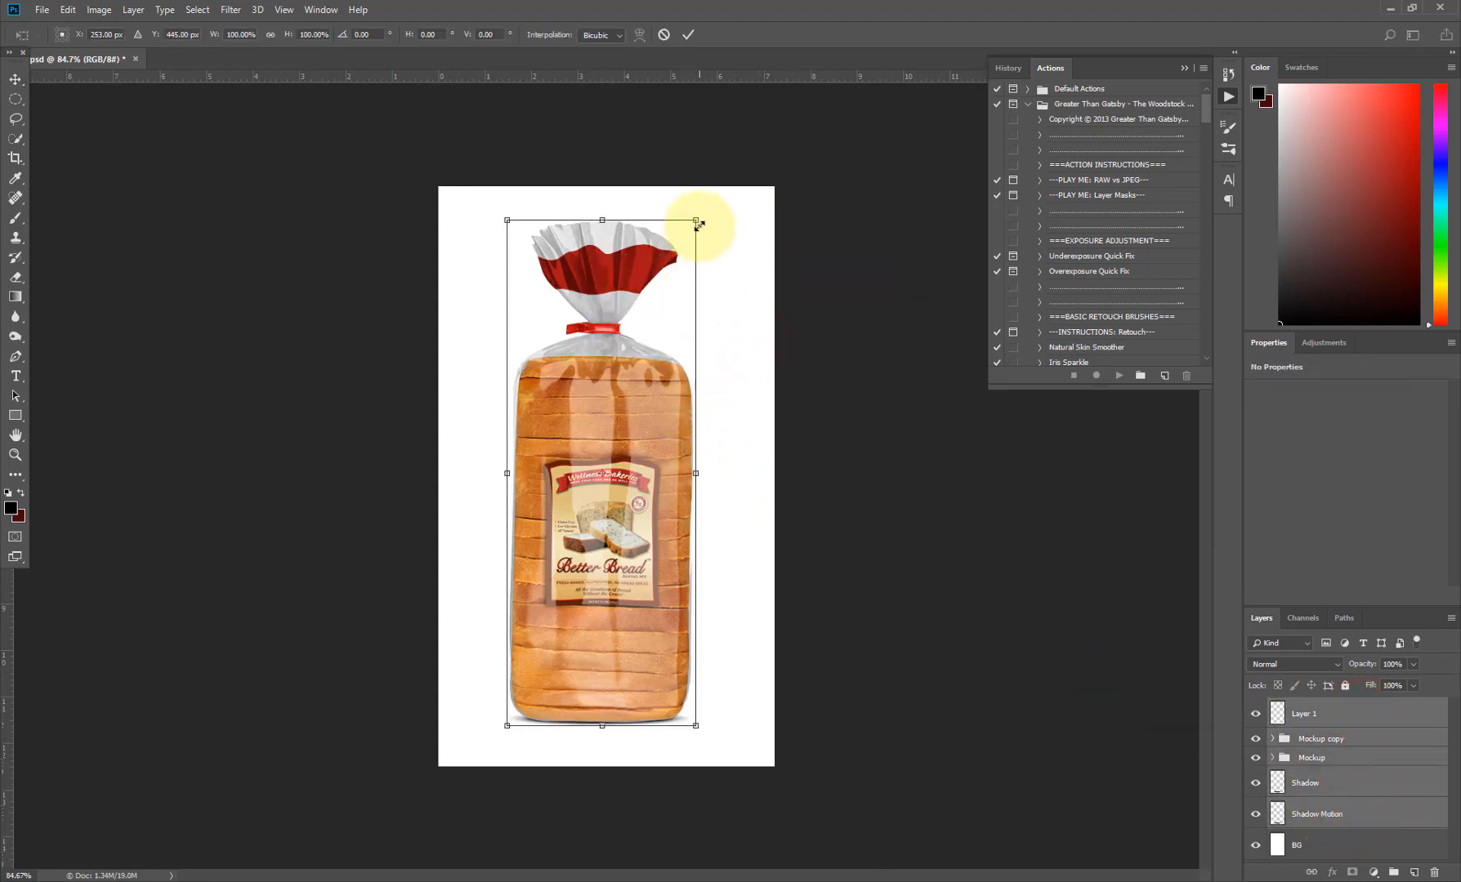
drag(696, 220, 687, 241)
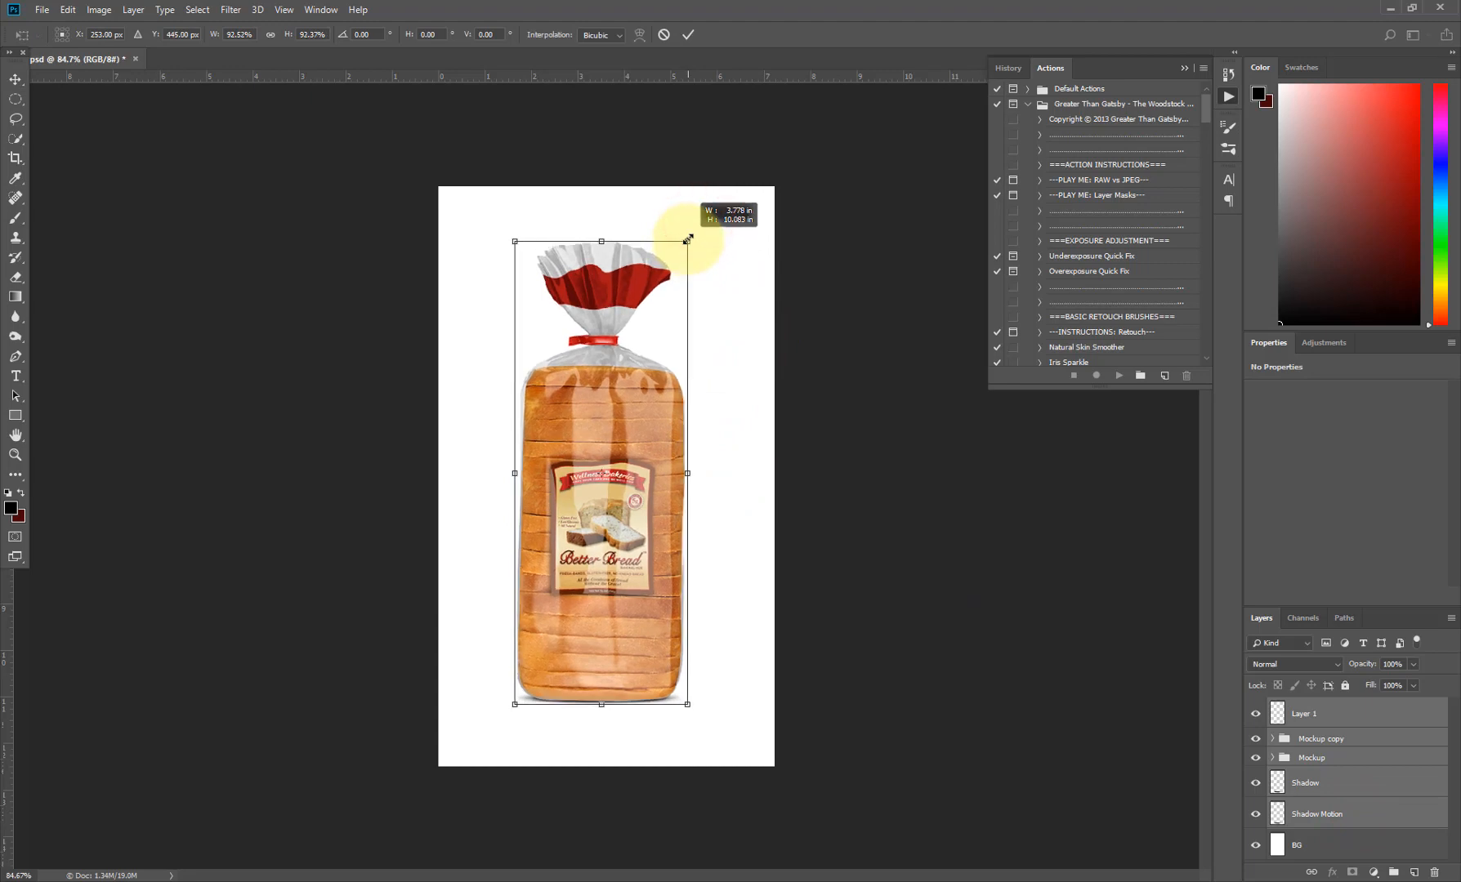
drag(645, 312, 640, 280)
double_click(640, 279)
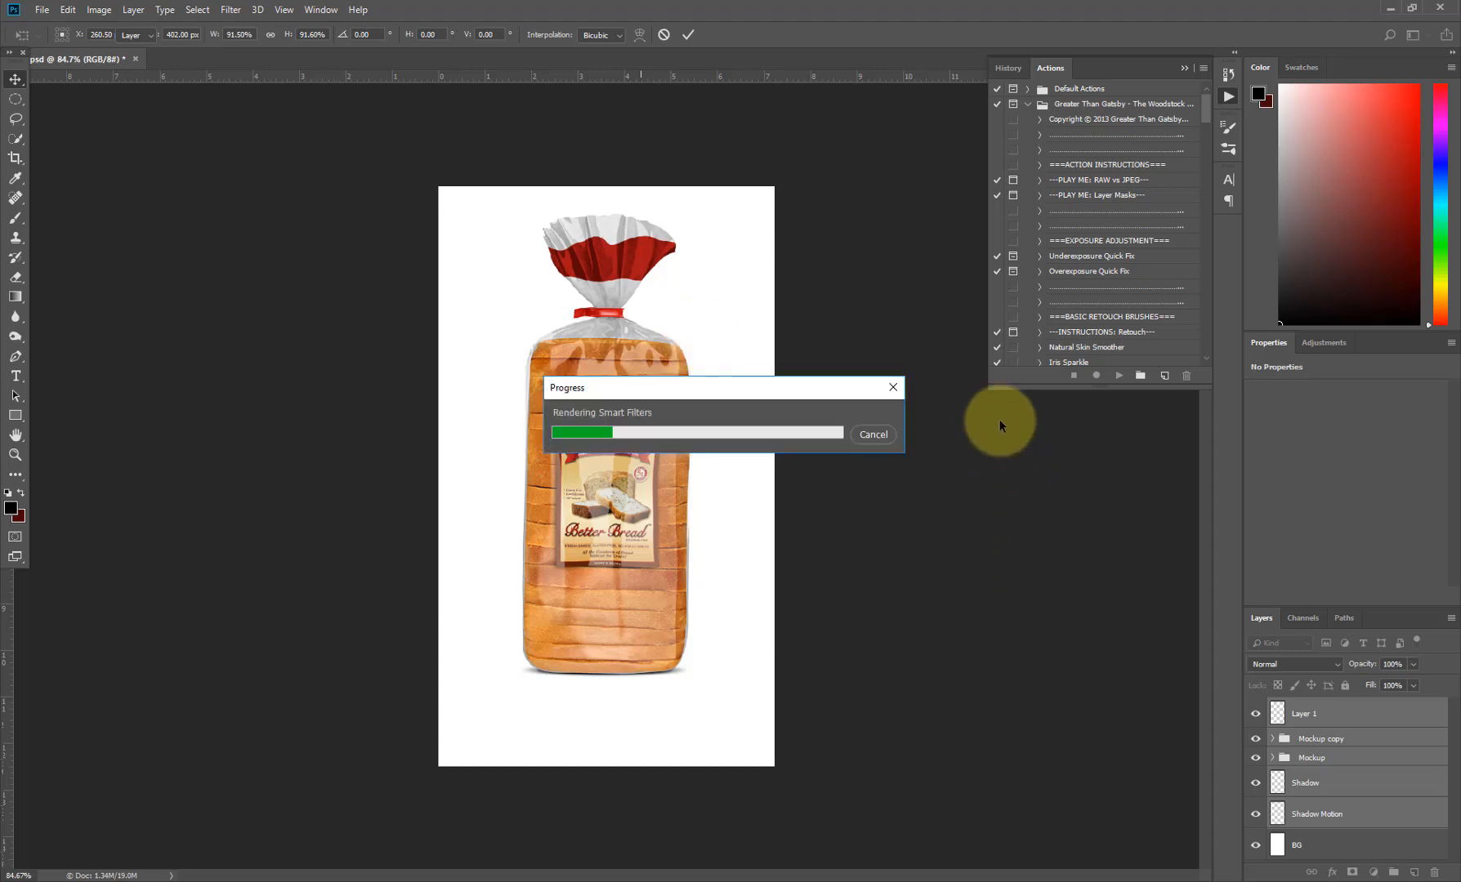
drag(672, 430, 677, 427)
- Flip the Mockup group vertically and place it directly below the bag as a mirrored reflection
drag(1322, 743, 1324, 748)
click(1321, 743)
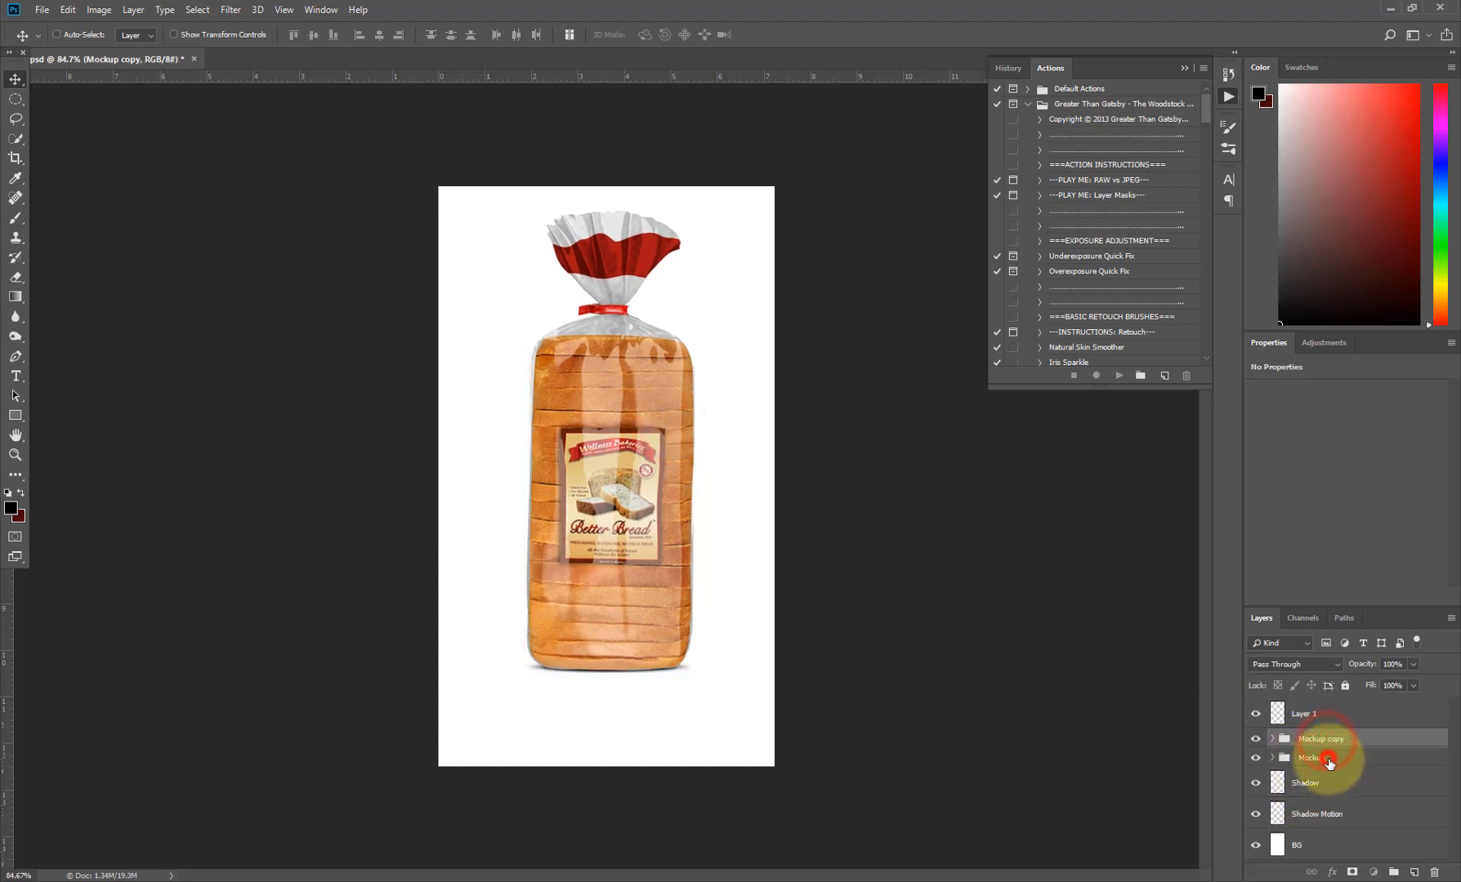
click(1318, 758)
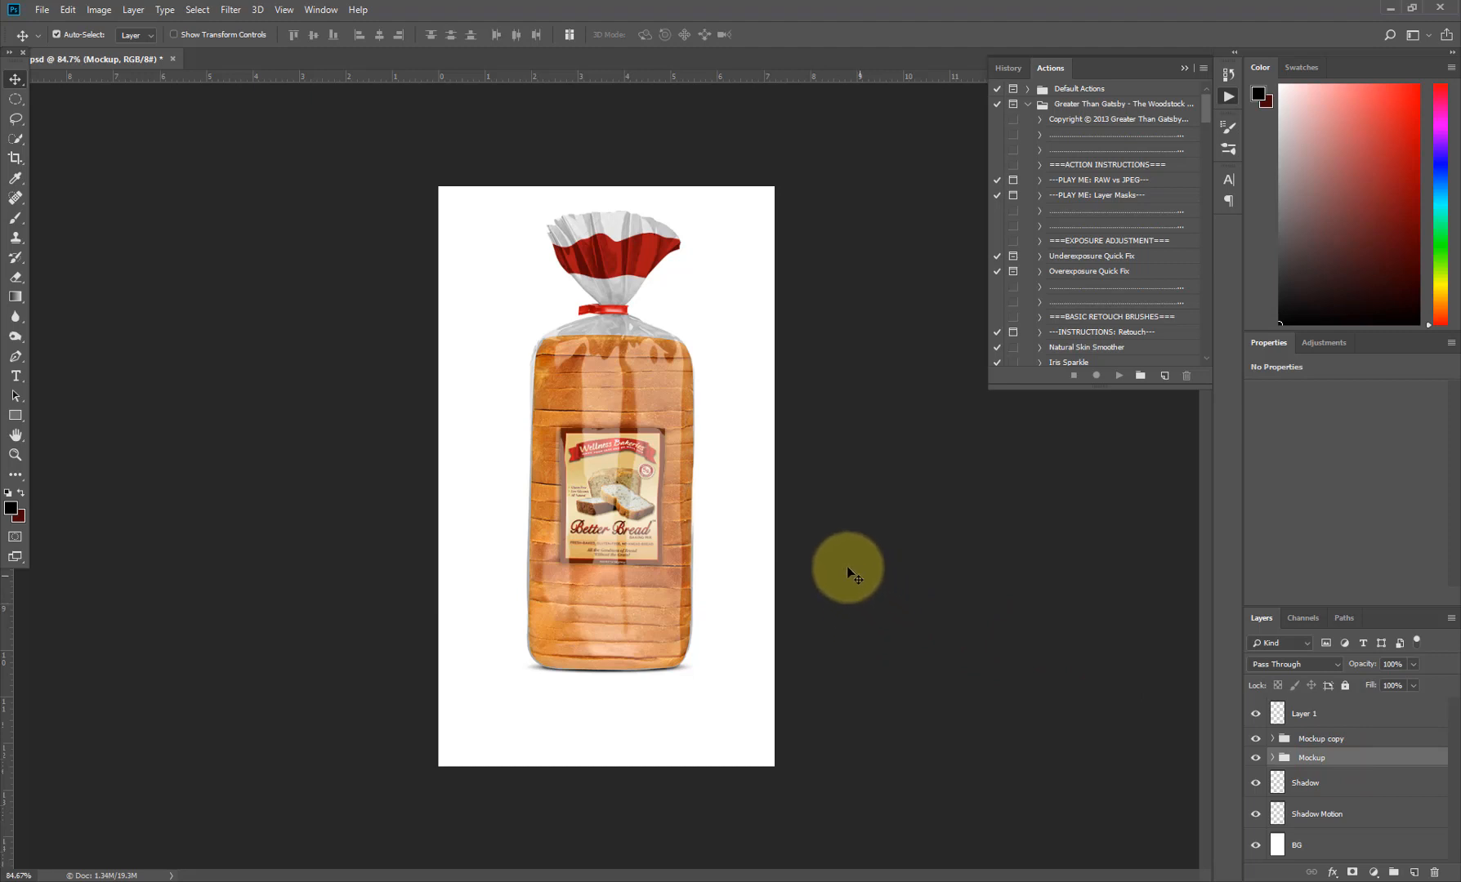
key(ctrl+t)
click(736, 342)
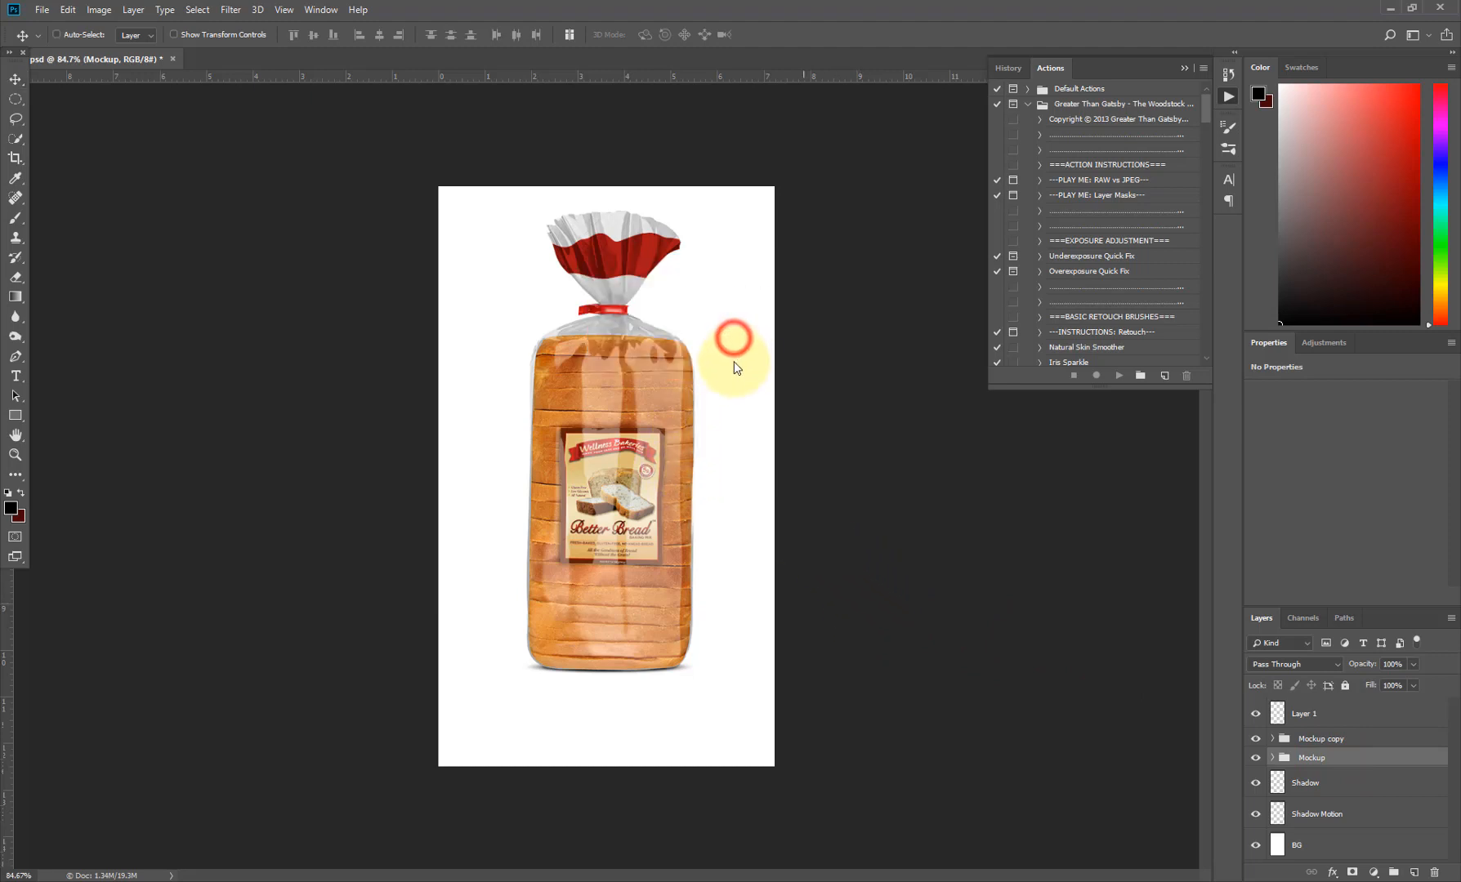
right_click(668, 378)
click(745, 520)
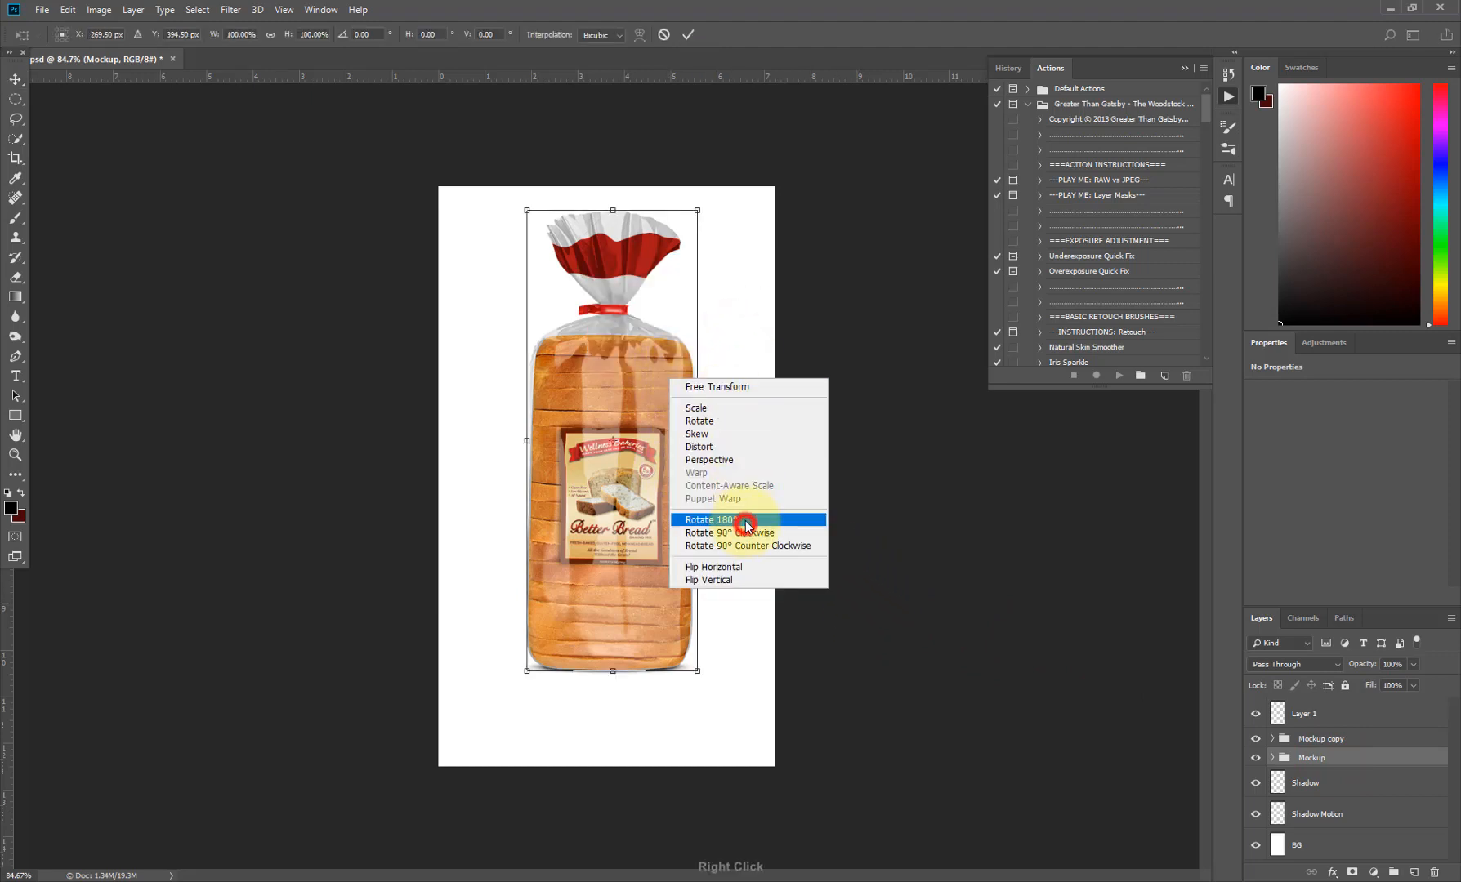
right_click(638, 436)
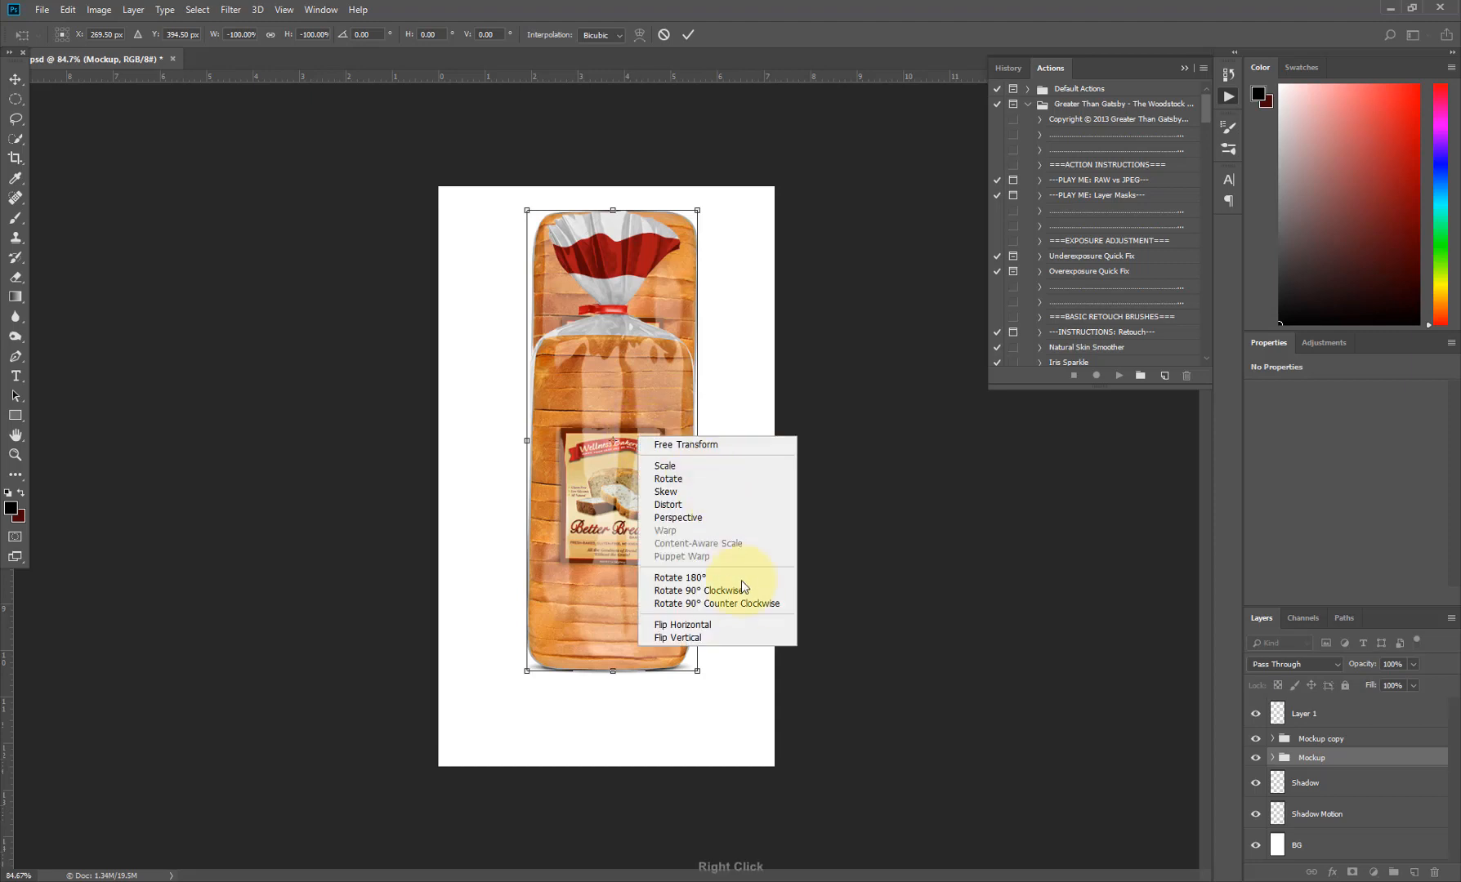
click(739, 624)
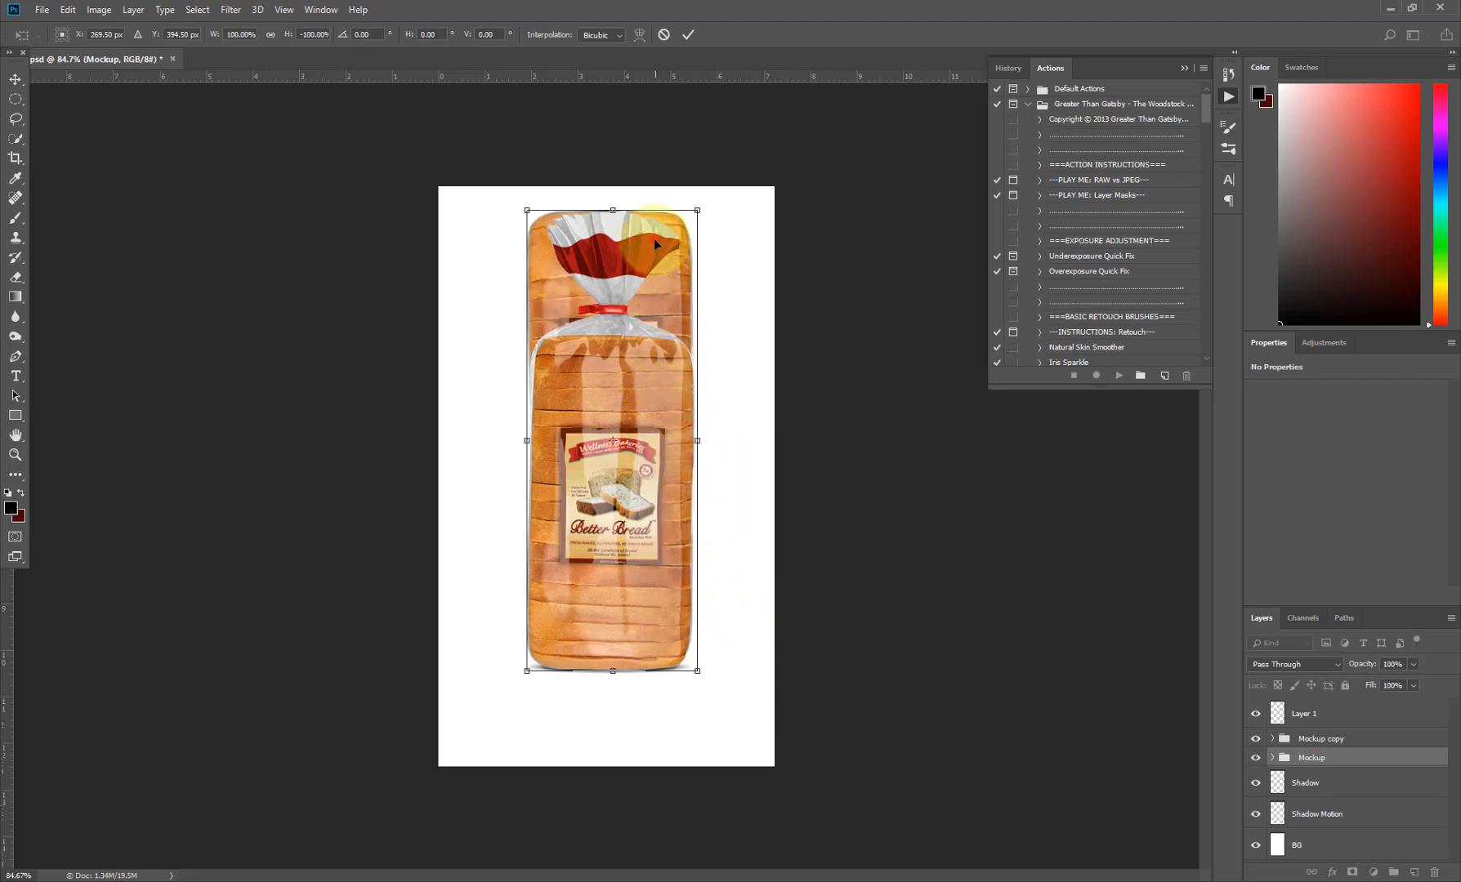
drag(653, 242, 675, 695)
double_click(669, 692)
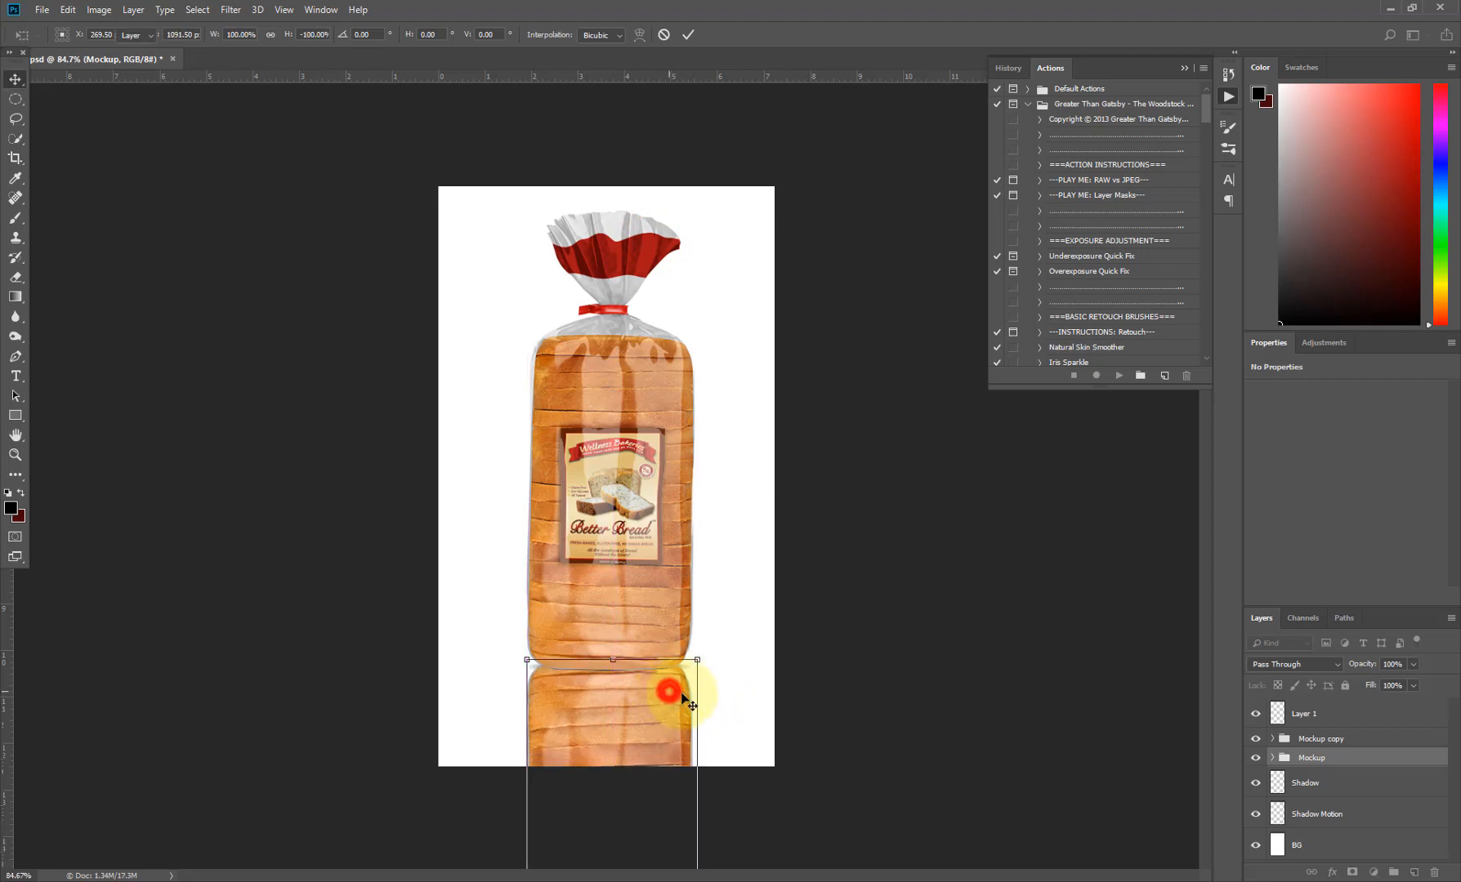
- Move the Mockup group beneath the Shadow Motion layer in the layer stack
click(1340, 760)
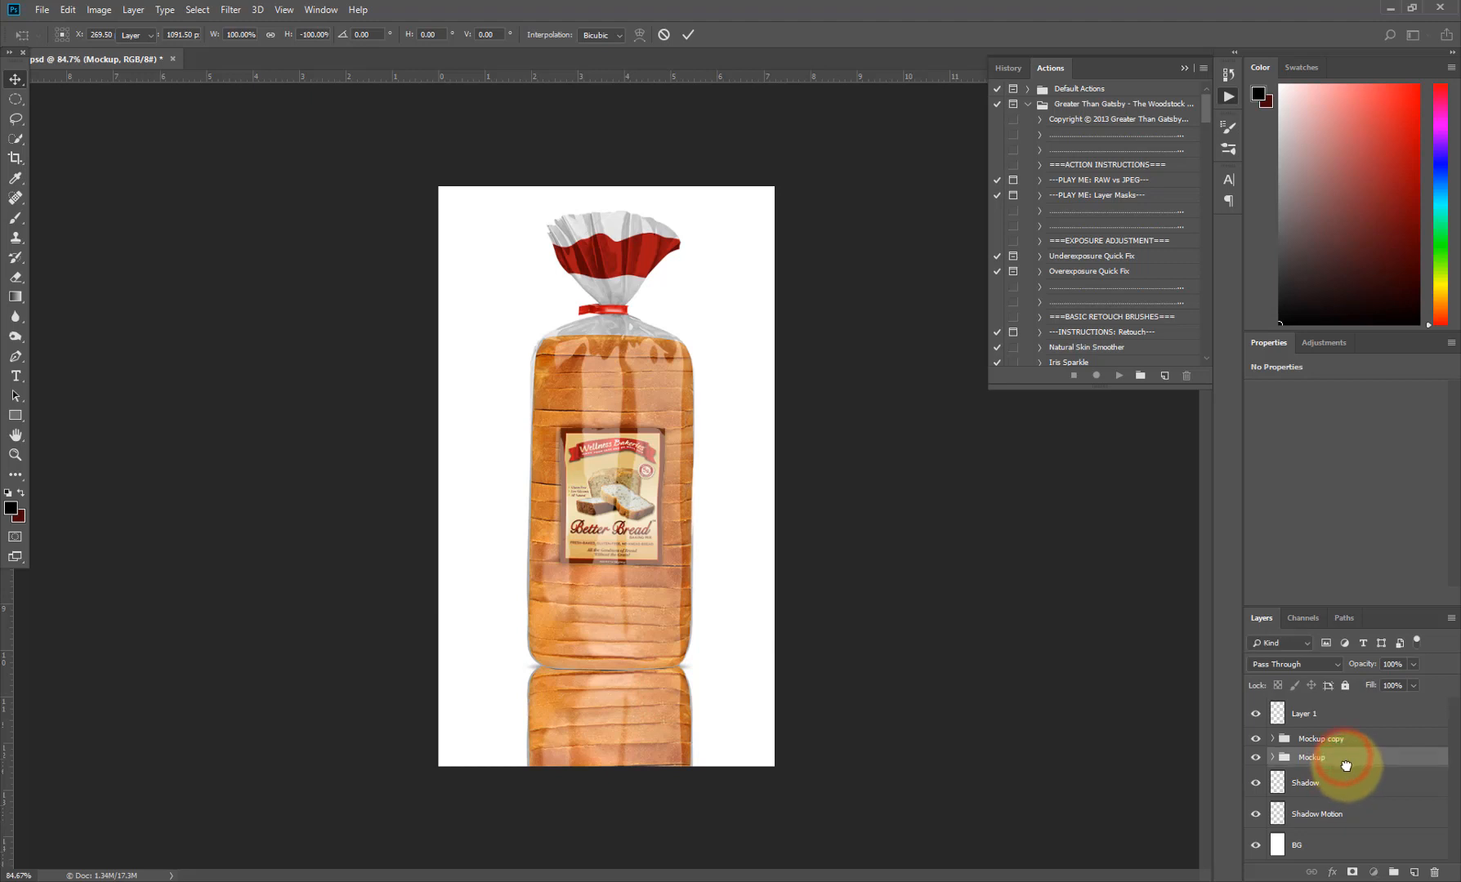
drag(1347, 764, 1391, 812)
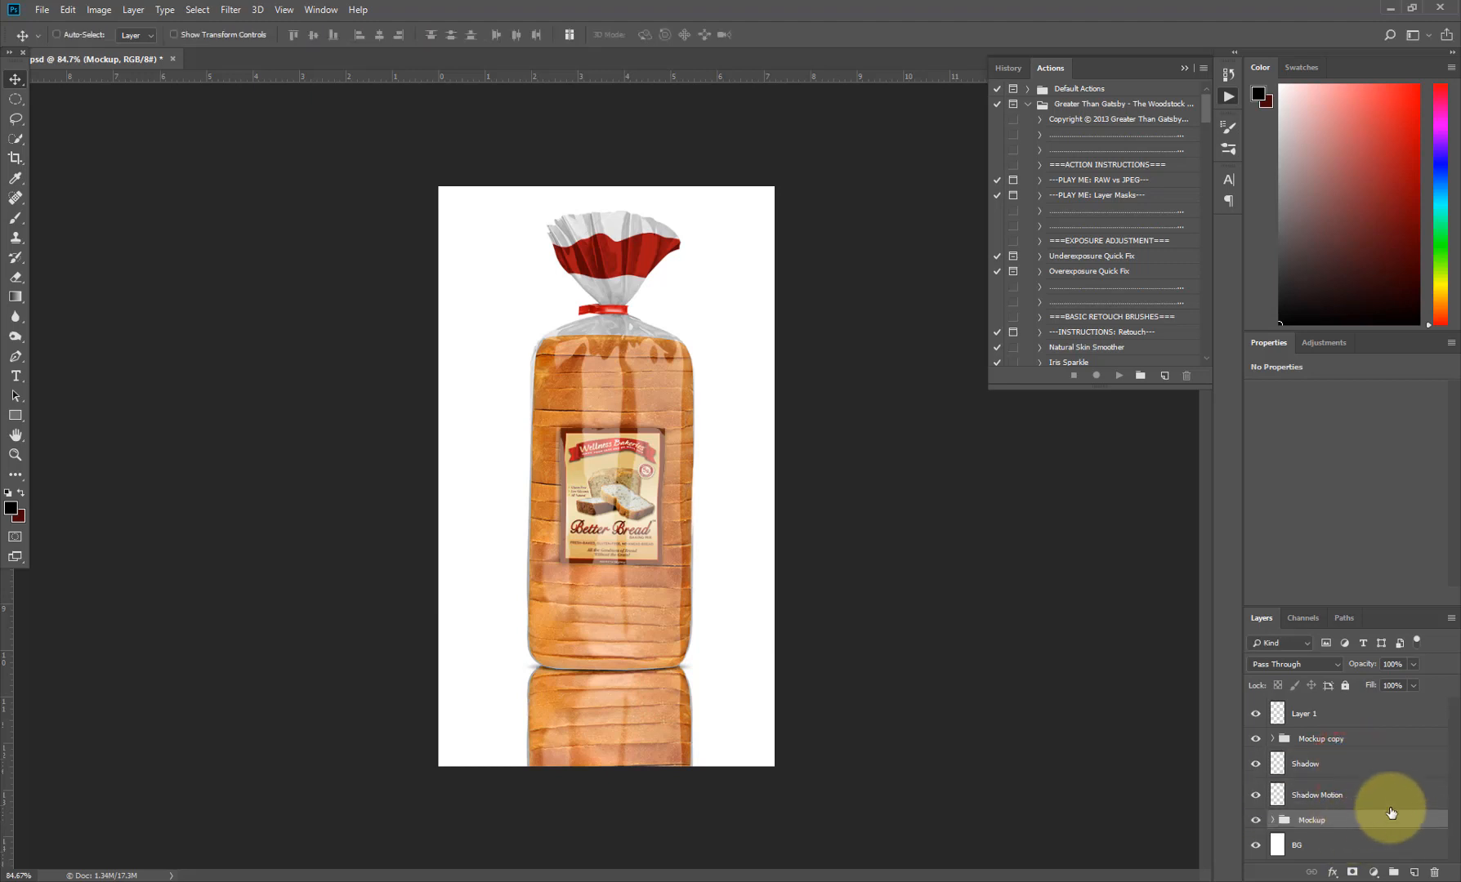
click(692, 719)
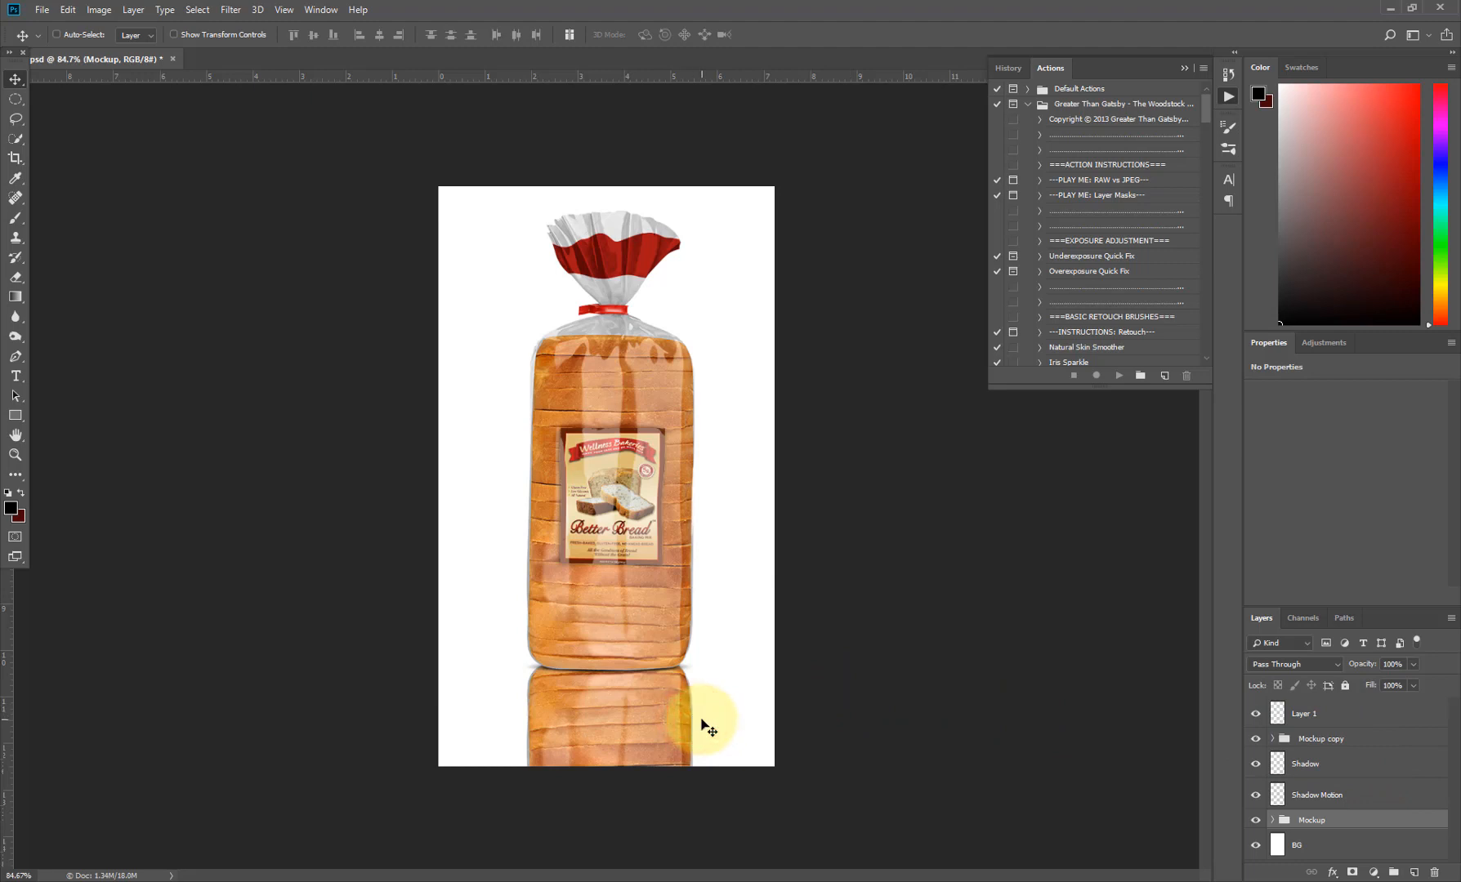
- Add a layer mask to the Mockup group and fade the reflection's lower part with a linear Black, White gradient
click(1351, 872)
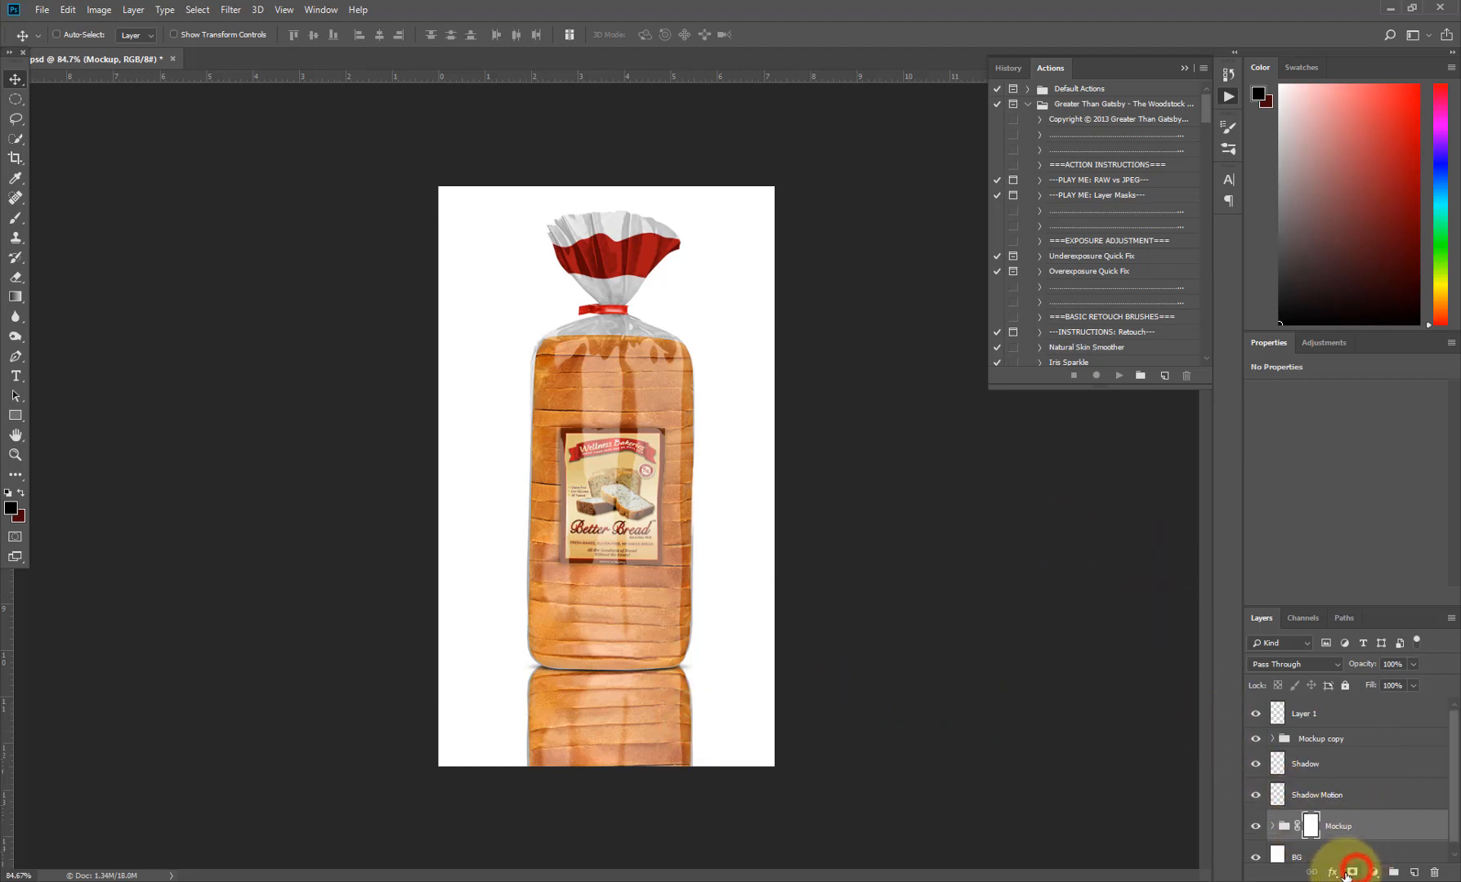
click(16, 298)
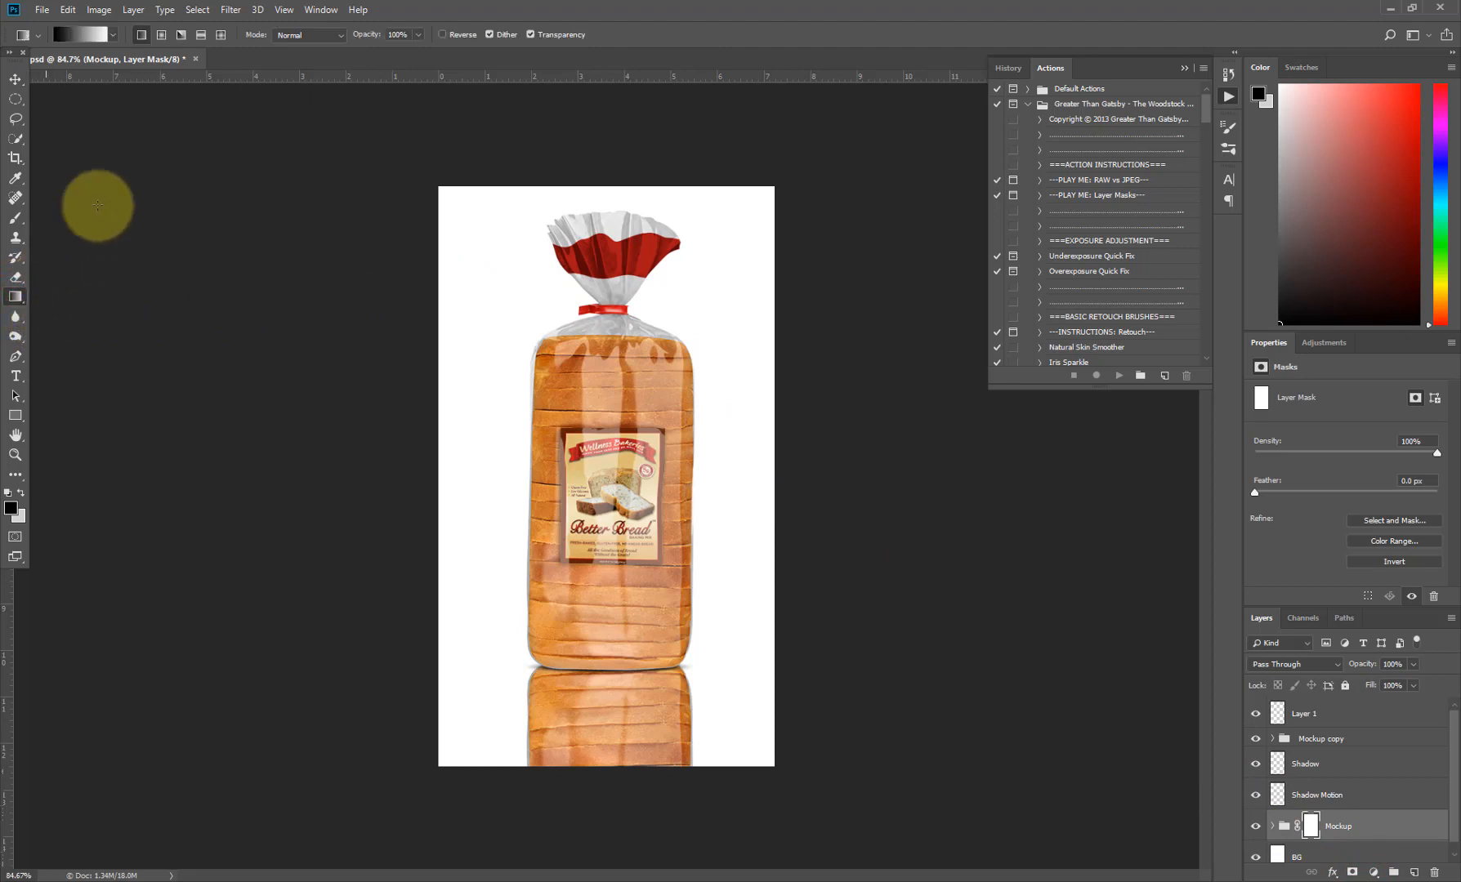
click(61, 36)
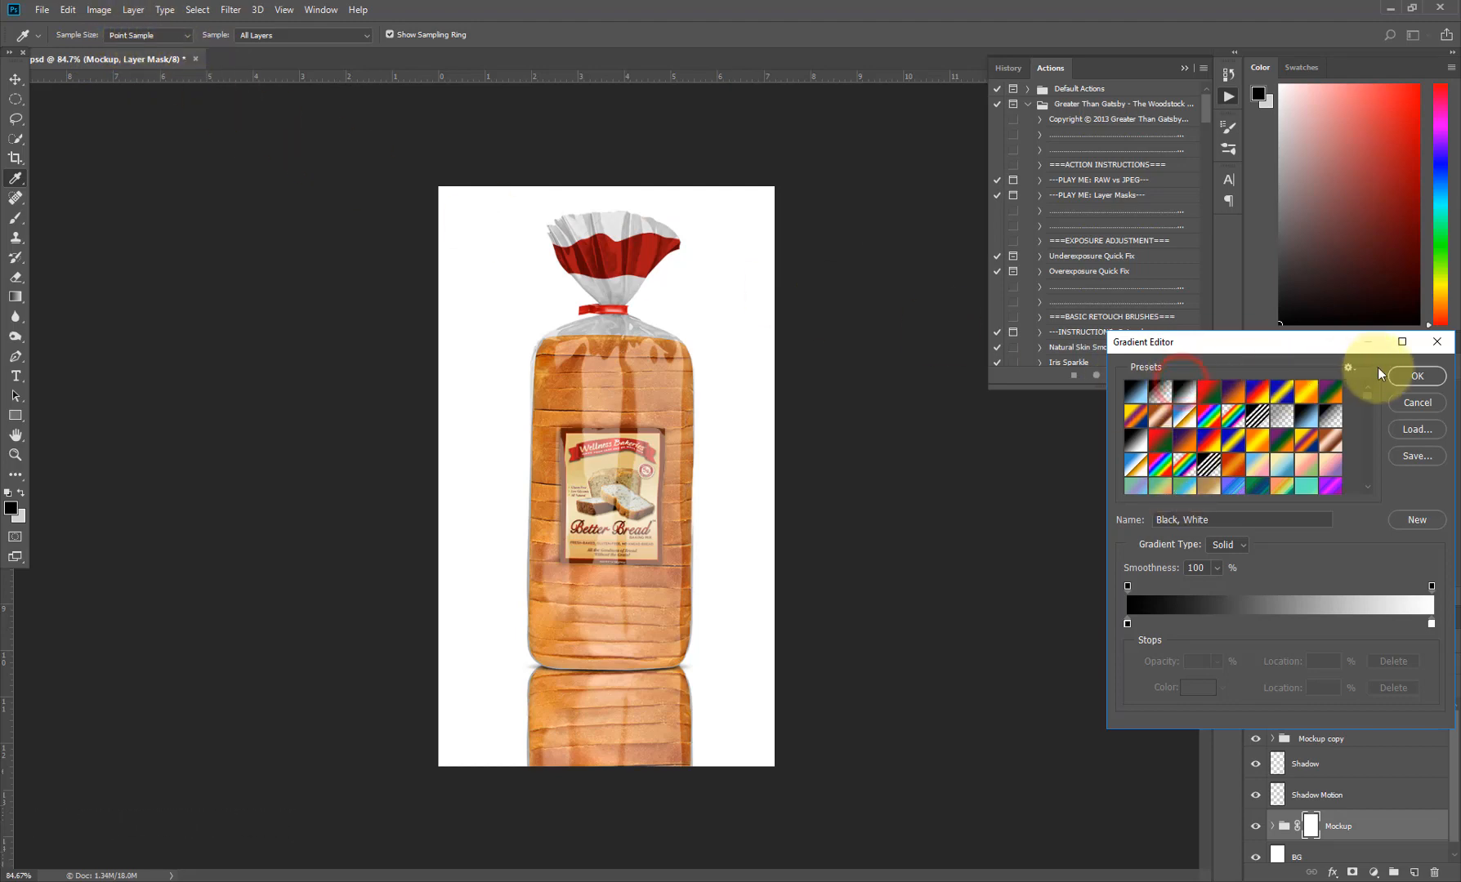
click(1417, 376)
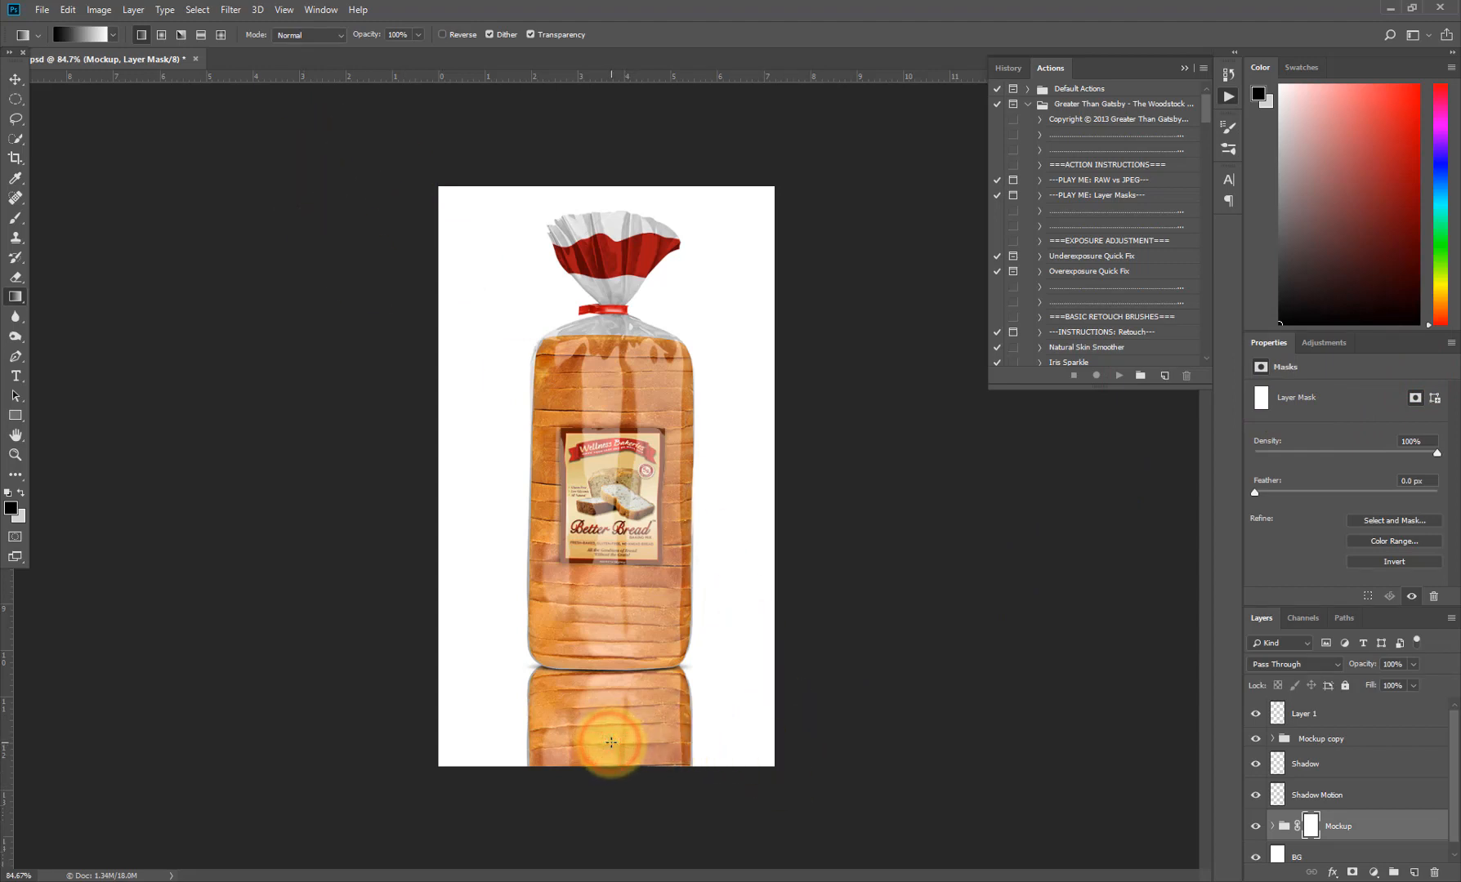
drag(617, 751, 622, 719)
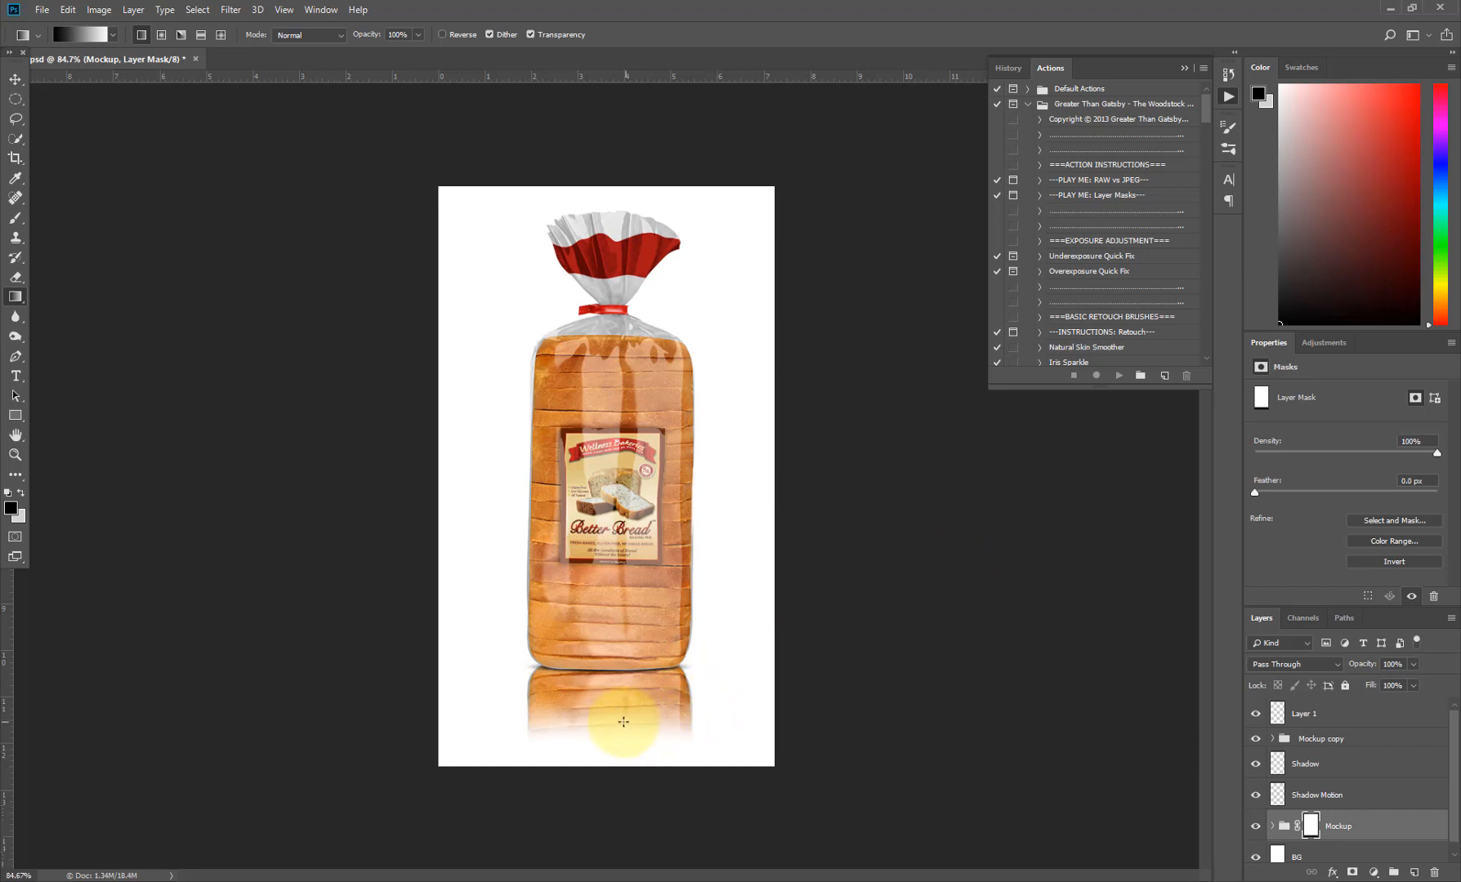
drag(614, 726, 611, 695)
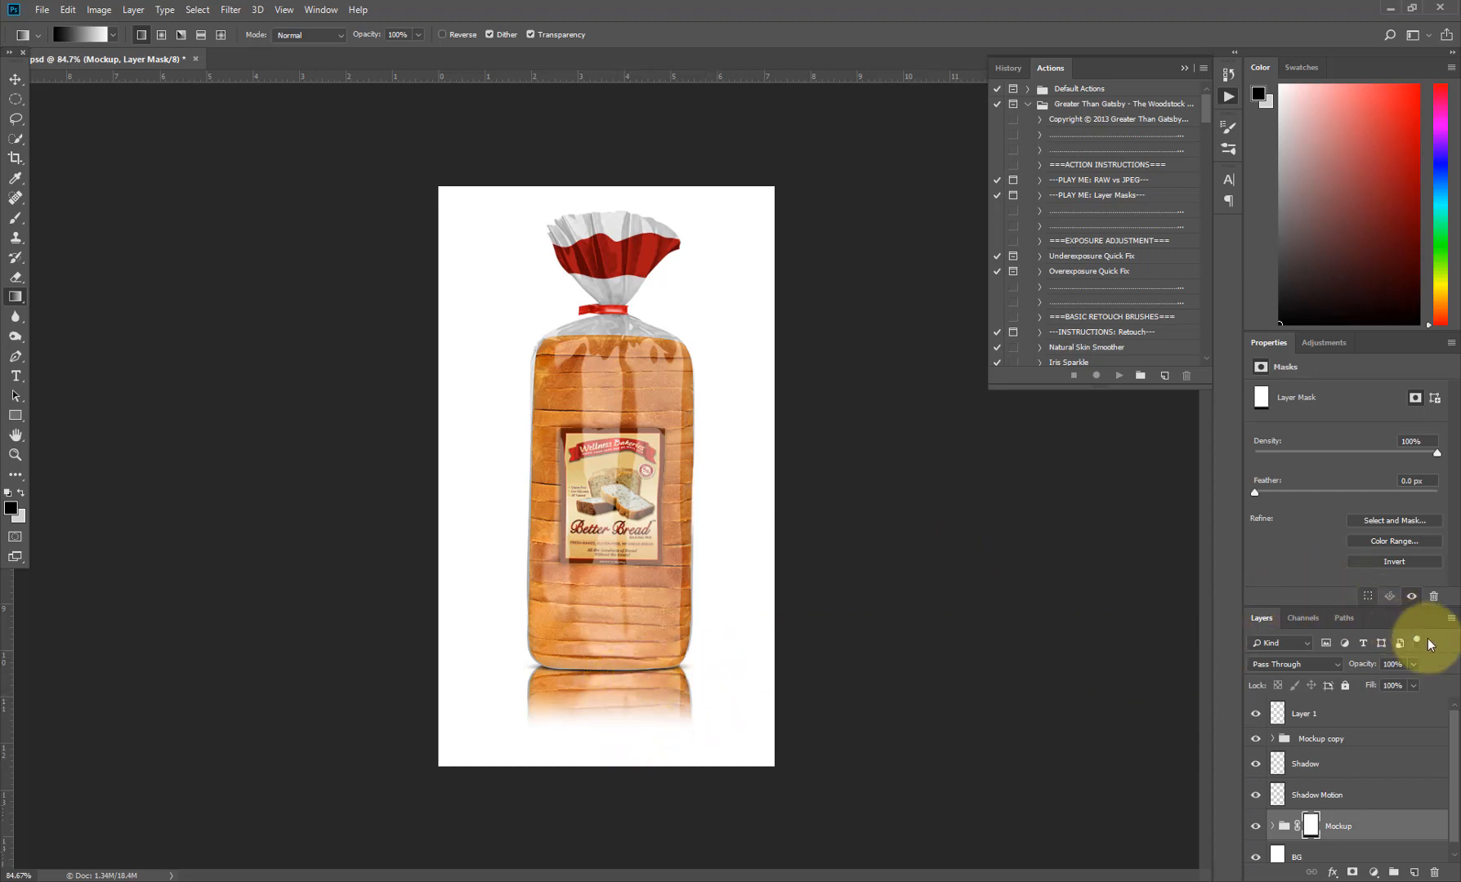
- Set the Mockup group's opacity to 37% and redraw the mask gradient closer to the bag to shorten the reflection
drag(1412, 664, 1369, 691)
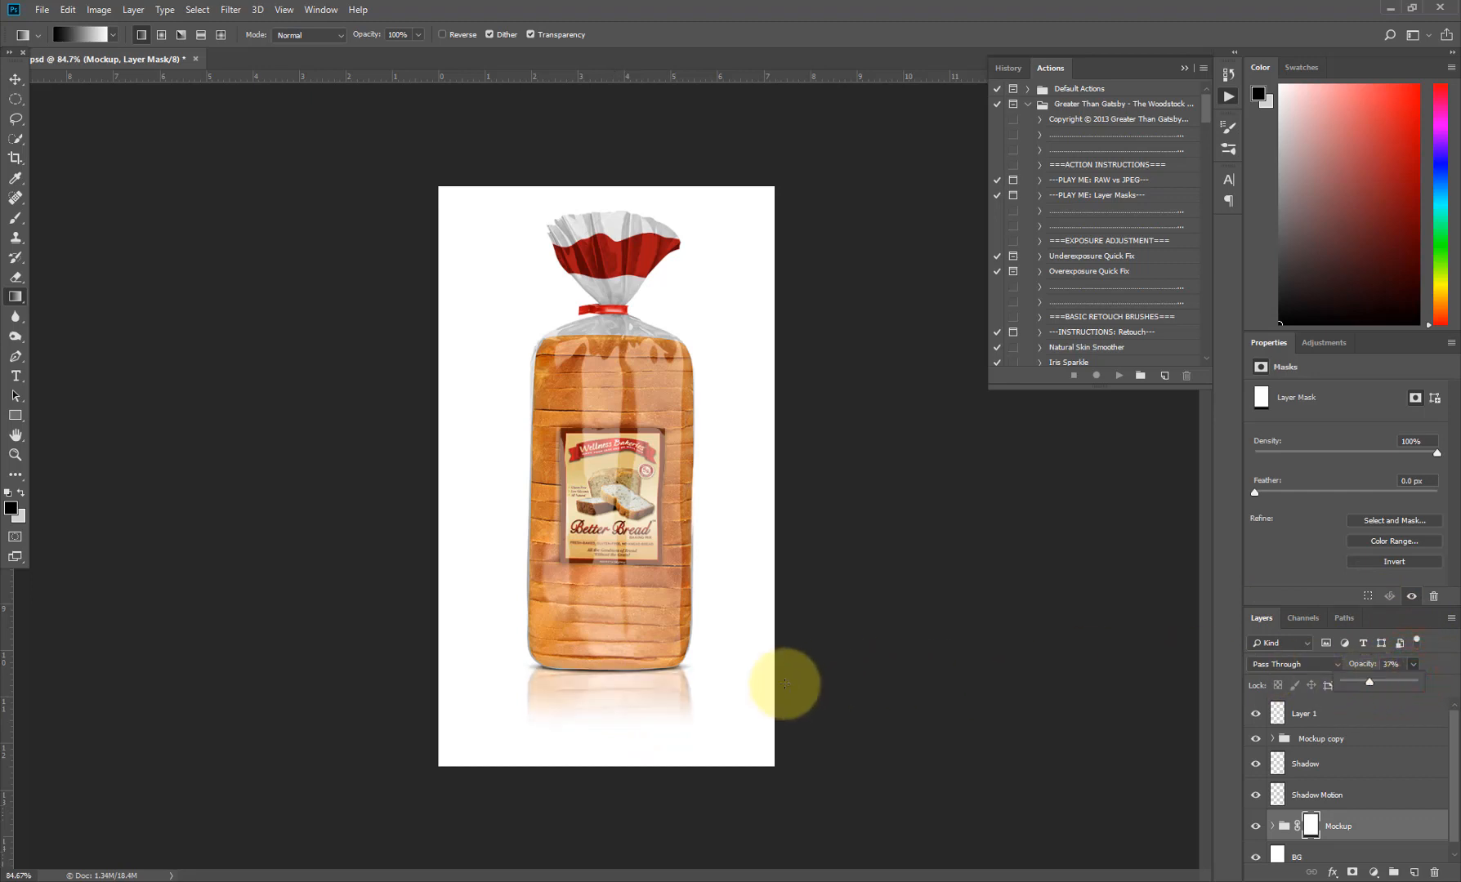
drag(622, 683, 620, 701)
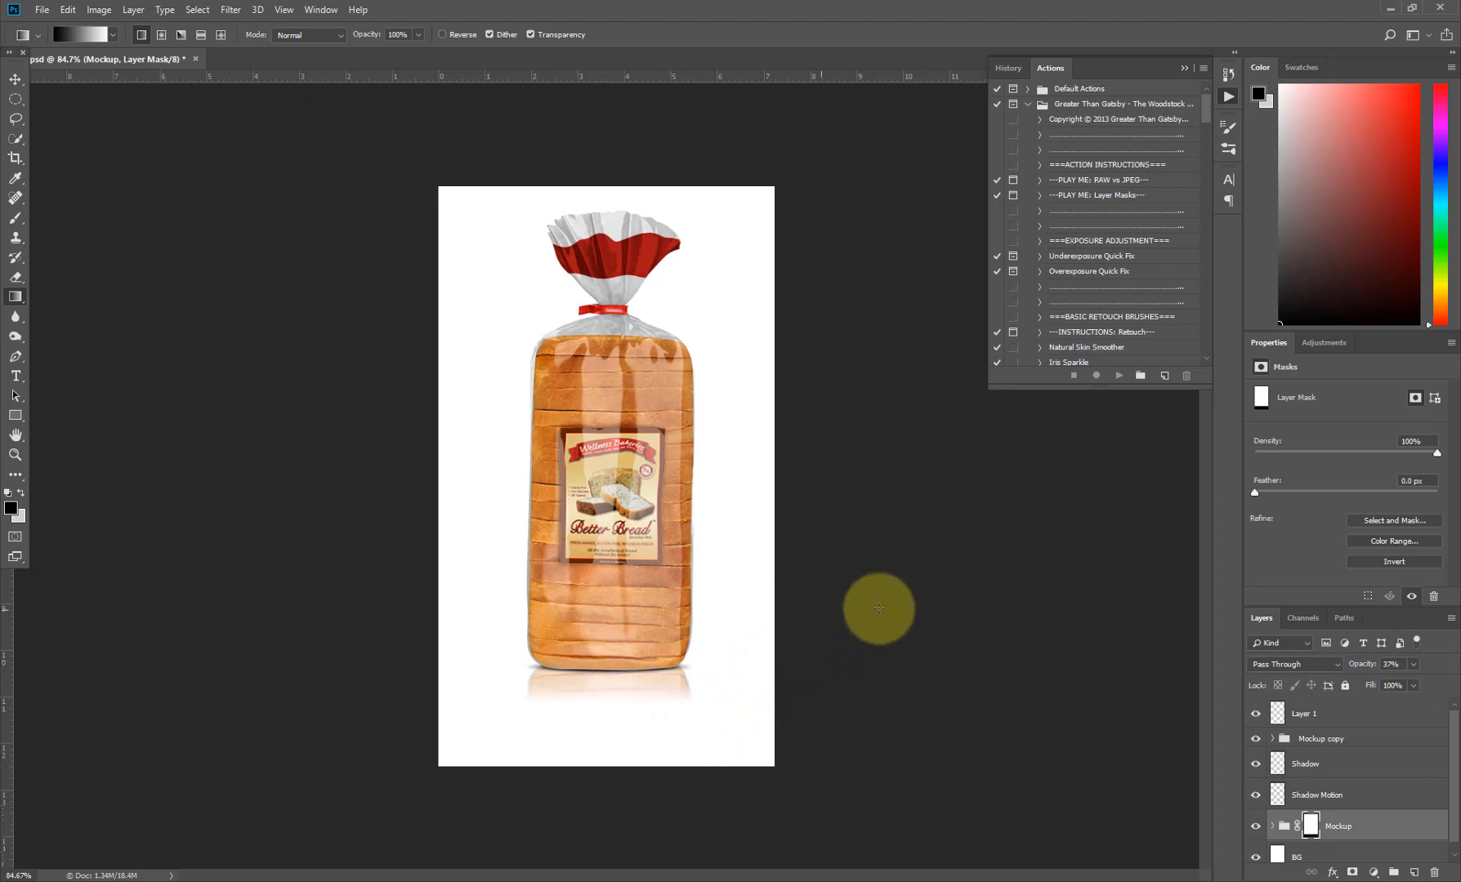
- Move the Mockup copy, Shadow, Shadow Motion and Mockup layers together slightly down on the canvas
click(1333, 739)
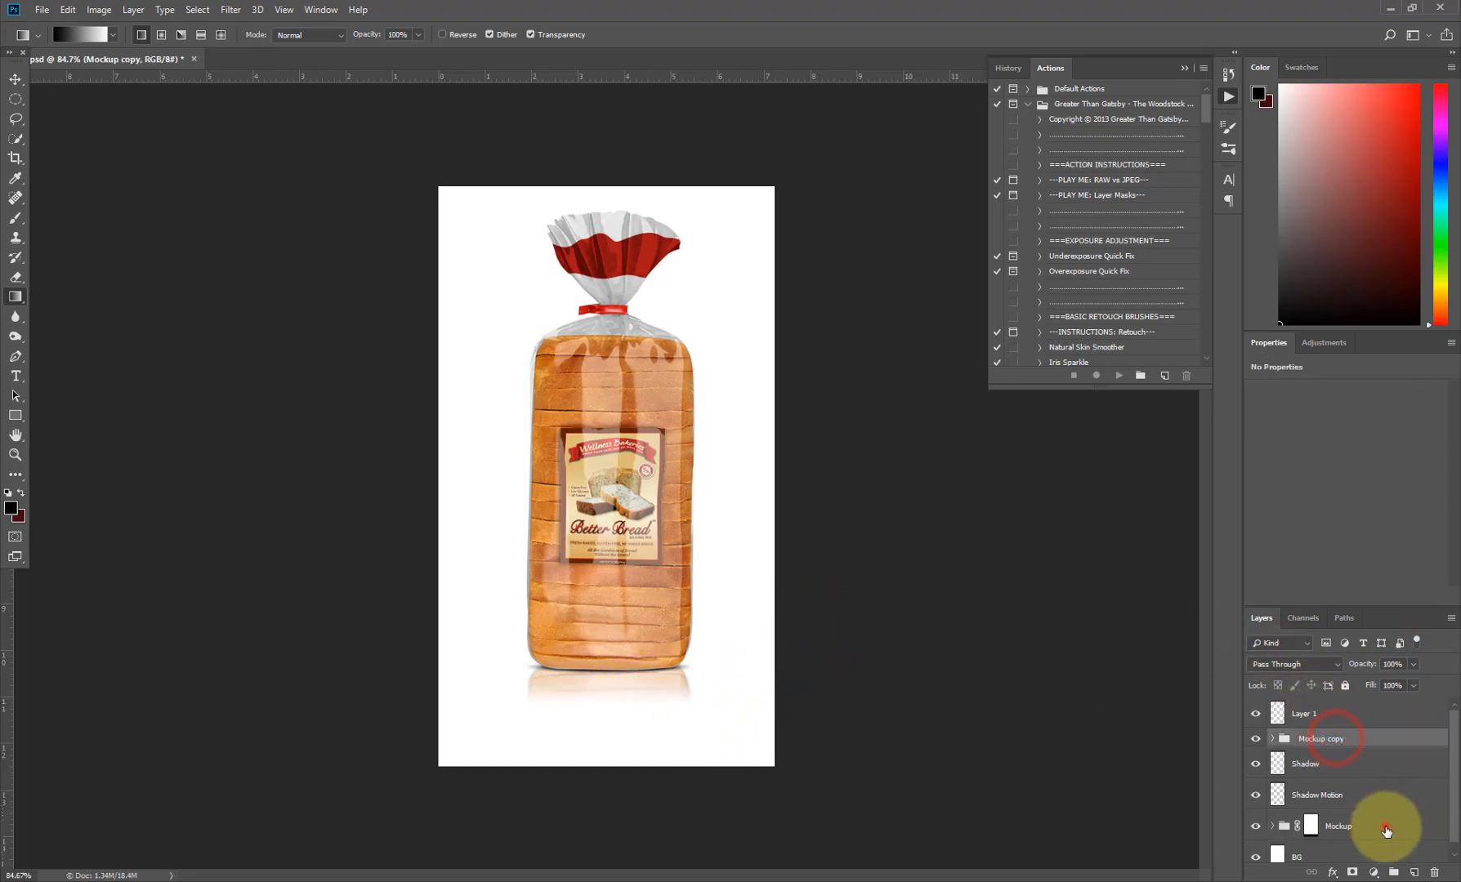
key(v)
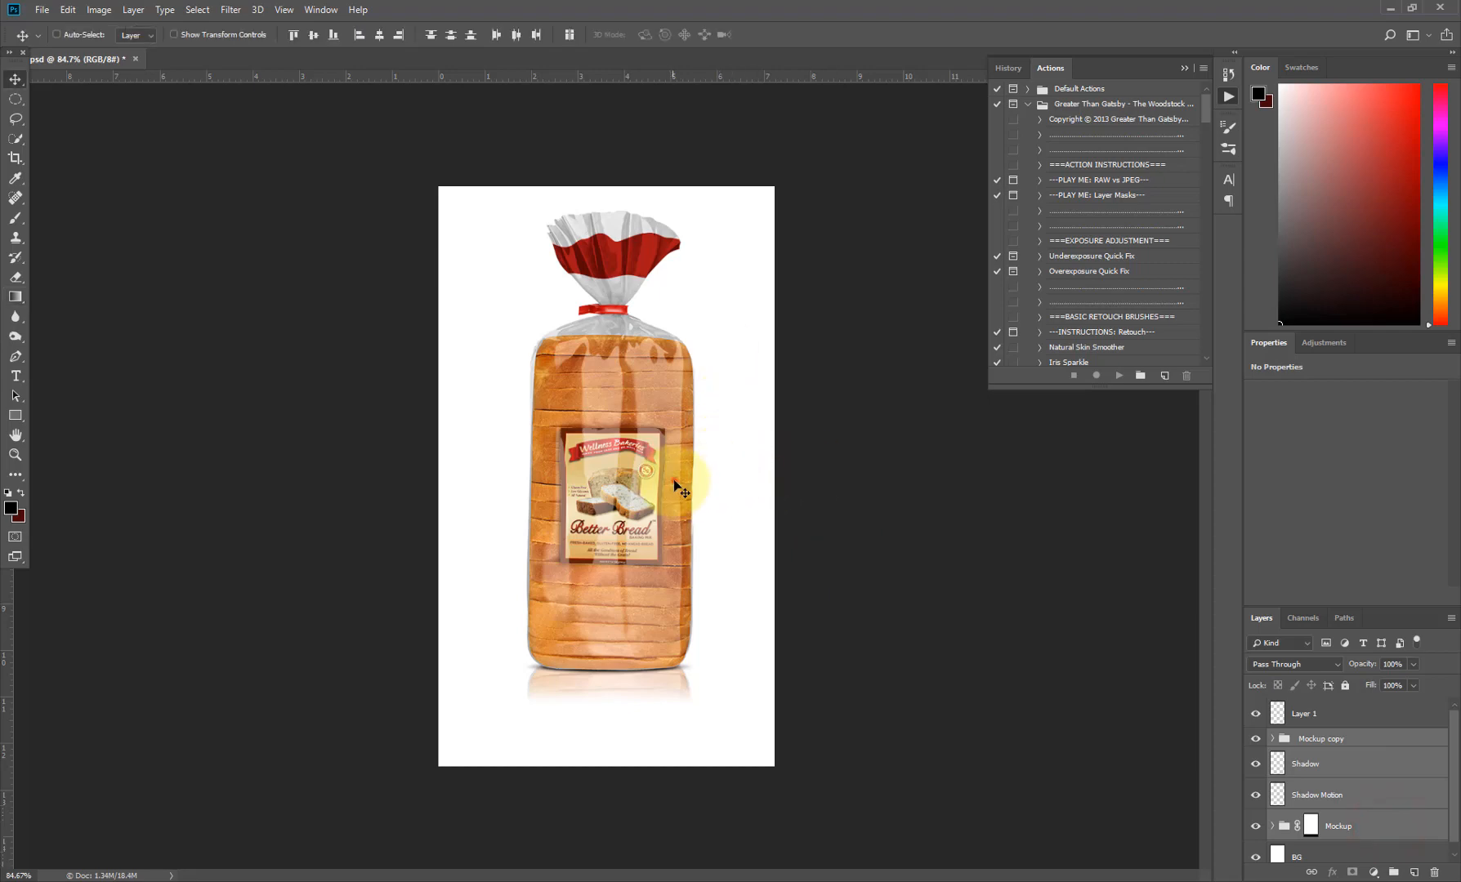
drag(674, 482, 674, 497)
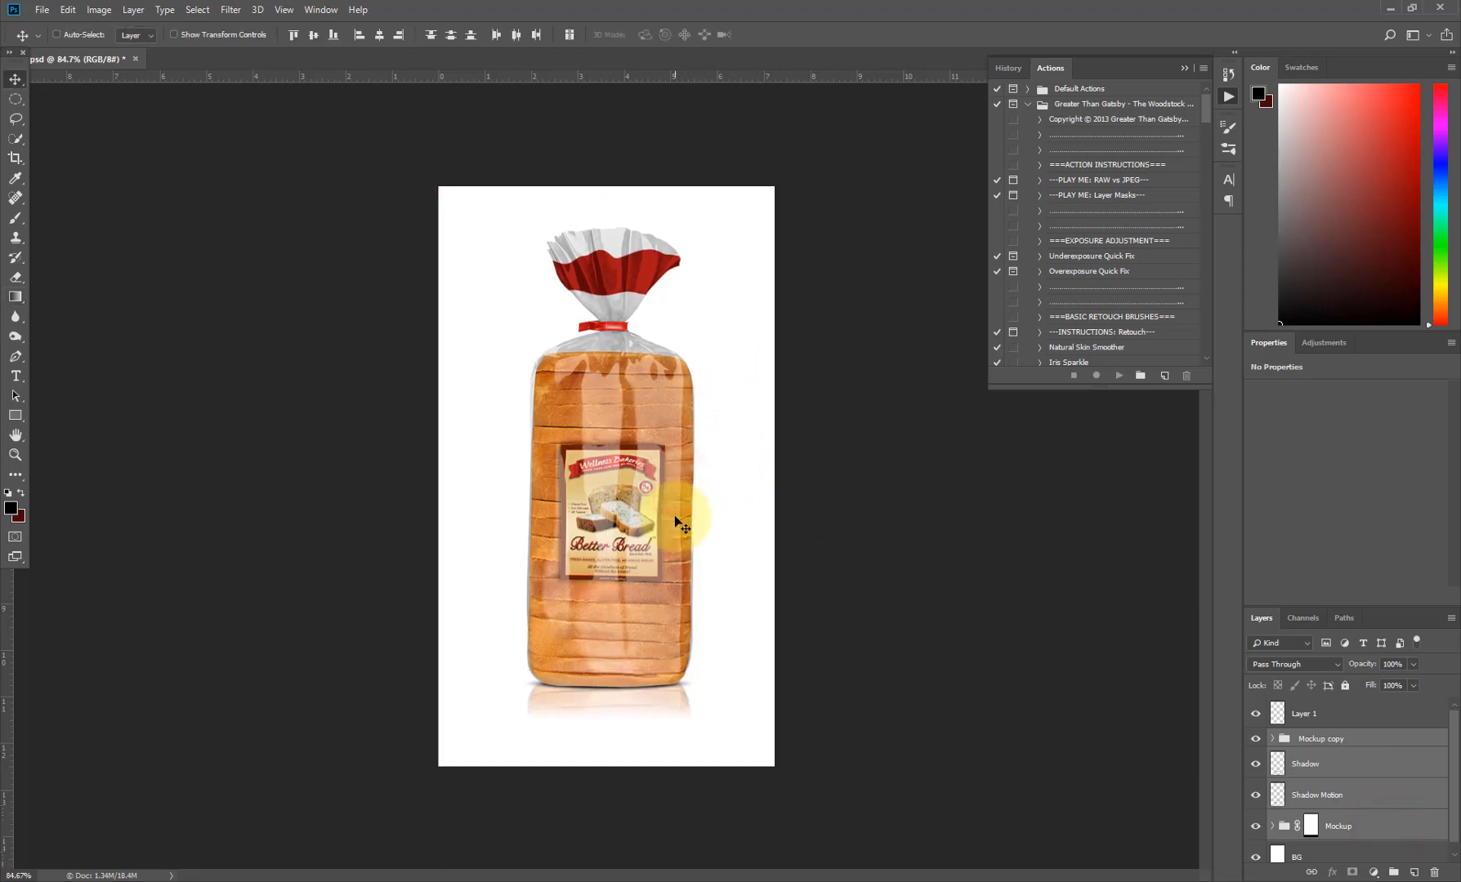